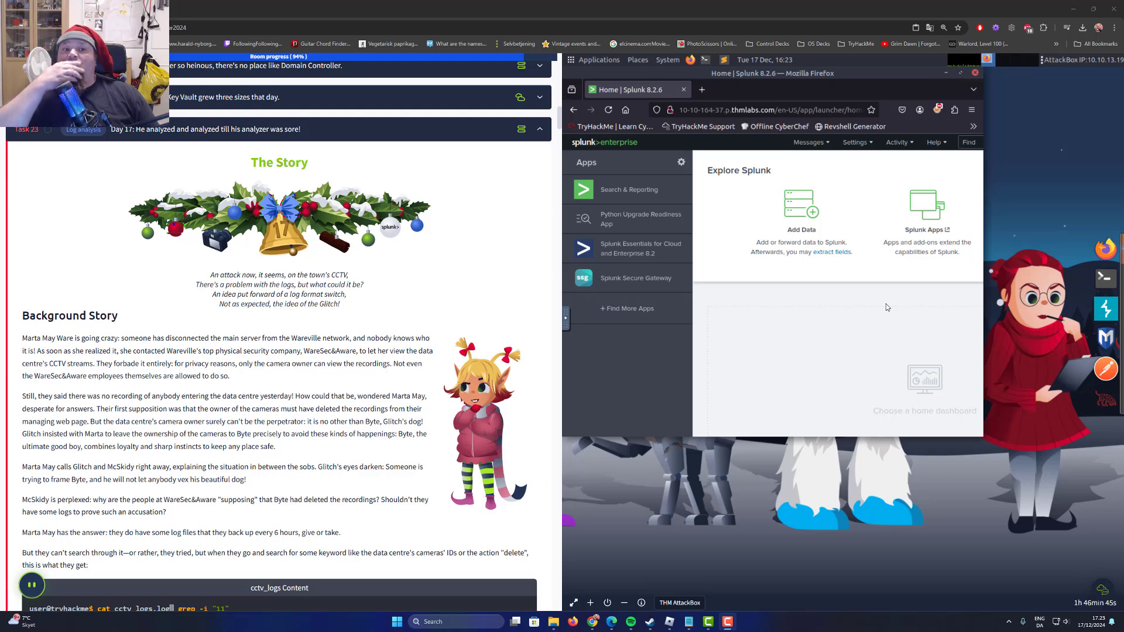
# Maximize the browser window showing Splunk and open the Search & Reporting app.
pyautogui.click(960, 74)
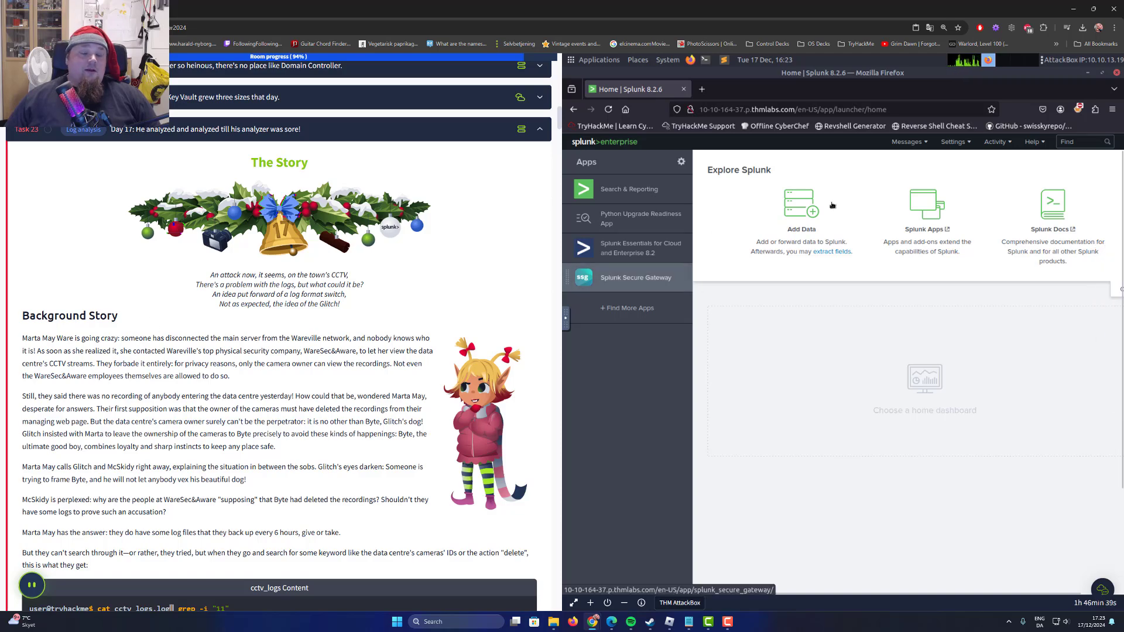
pyautogui.click(812, 112)
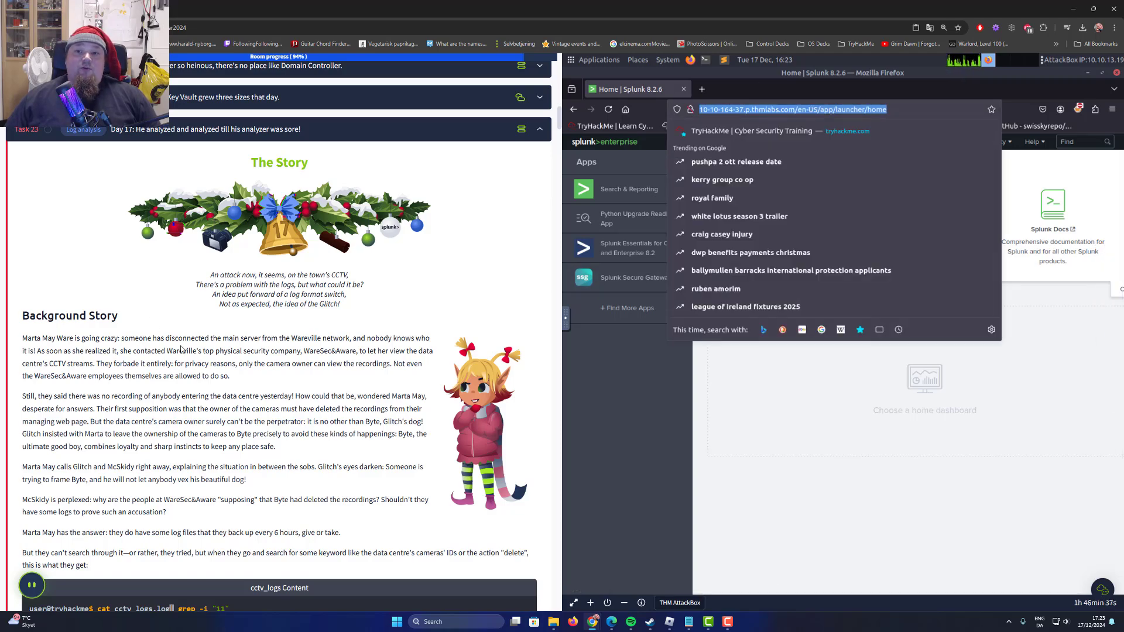
pyautogui.scroll(-15, 199, 346)
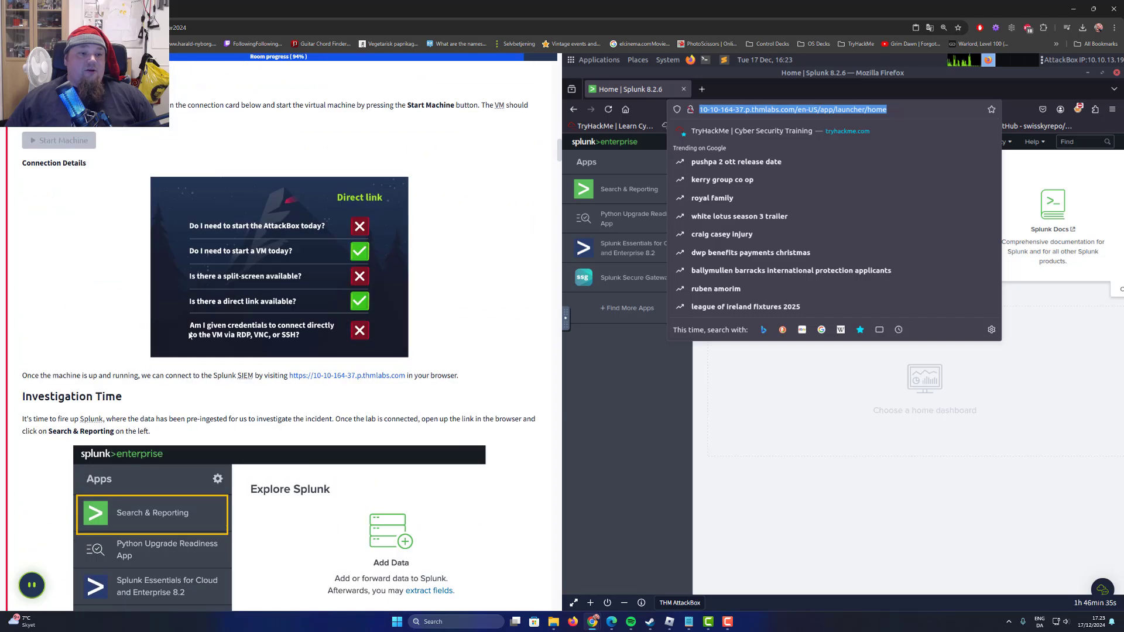
pyautogui.scroll(-3, 187, 241)
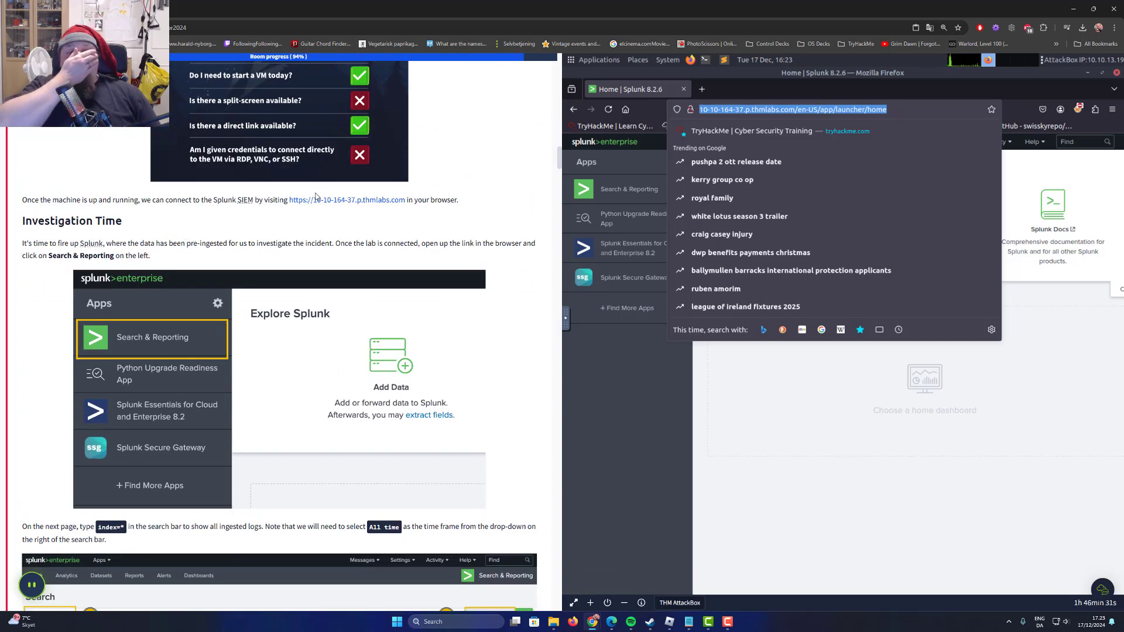
pyautogui.click(899, 492)
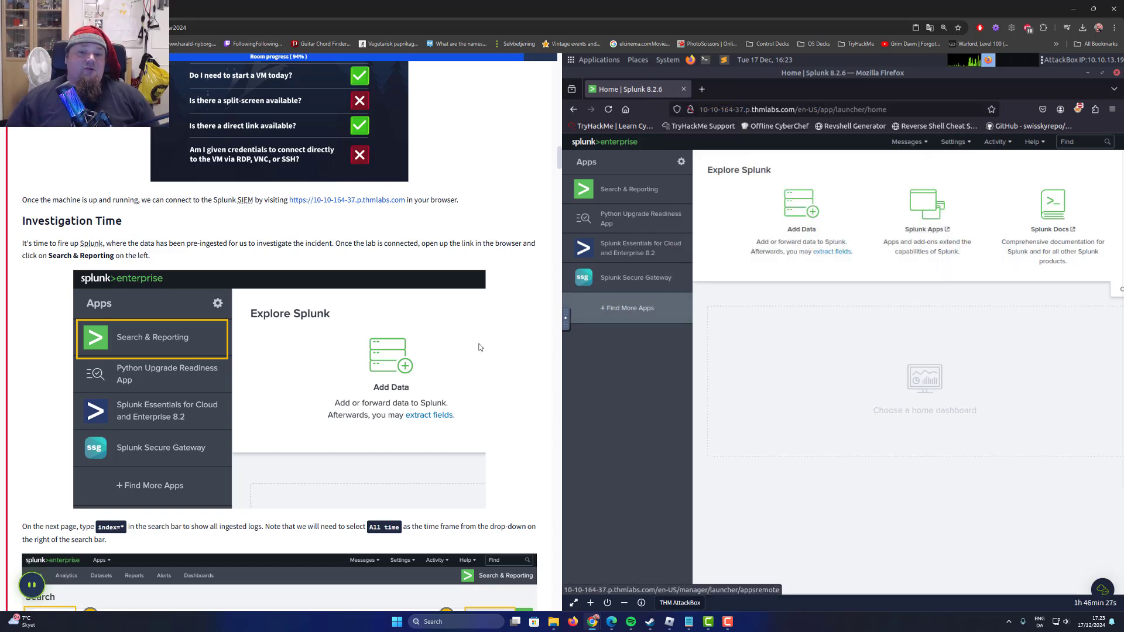
pyautogui.scroll(-1, 285, 353)
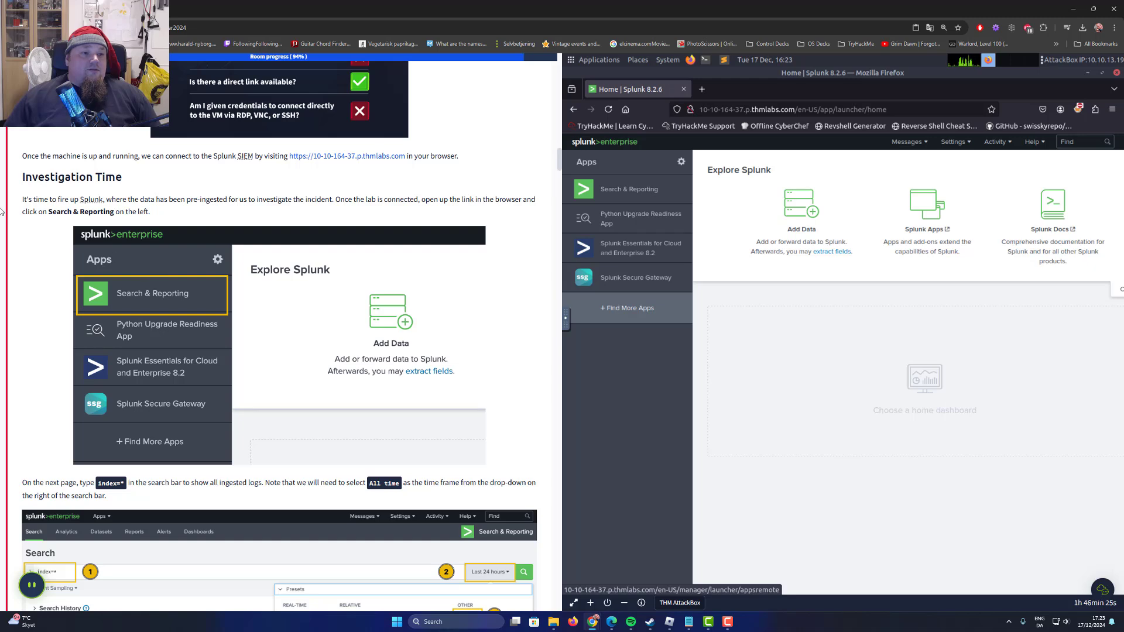
pyautogui.click(632, 196)
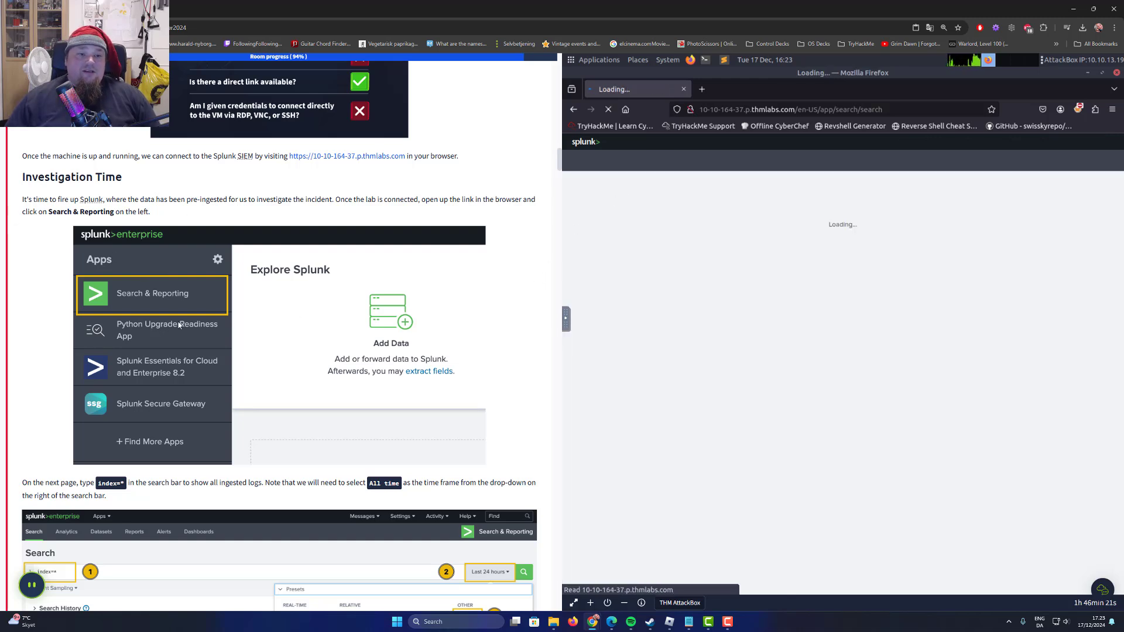
# Run the search index=* over the last 24 hours.
pyautogui.scroll(-3, 136, 324)
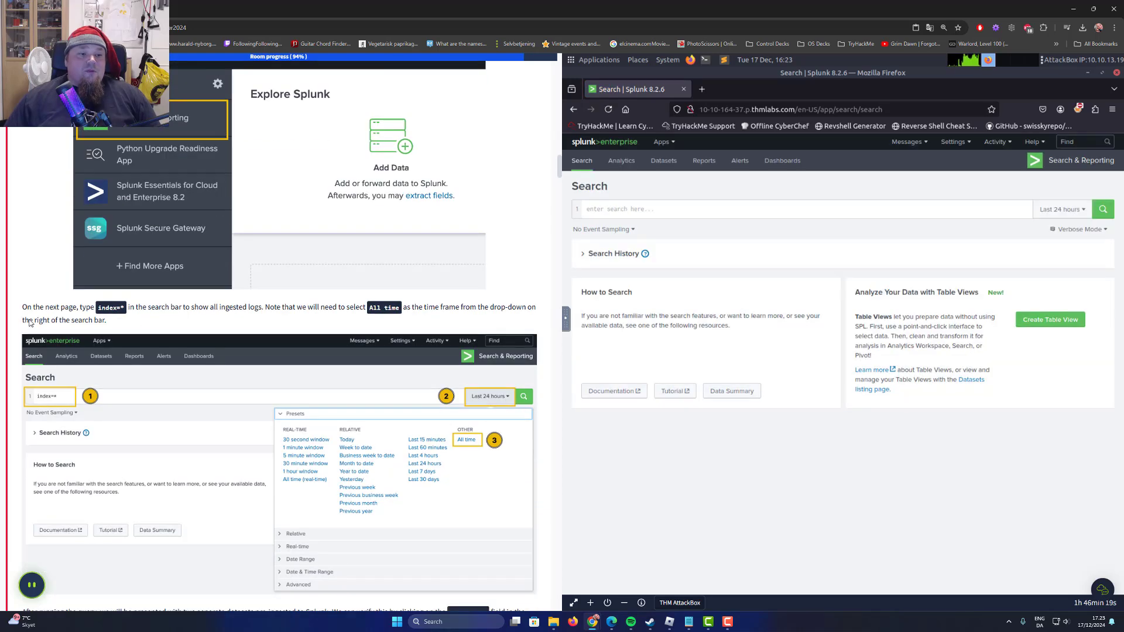
pyautogui.scroll(-1, 26, 323)
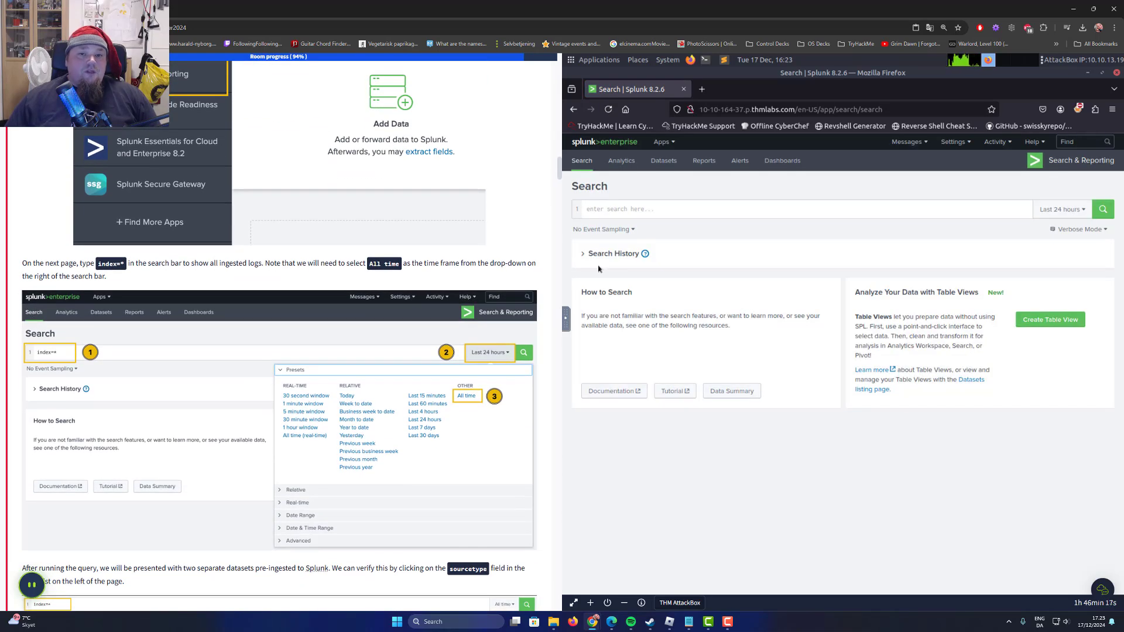
pyautogui.click(629, 209)
pyautogui.write('index=')
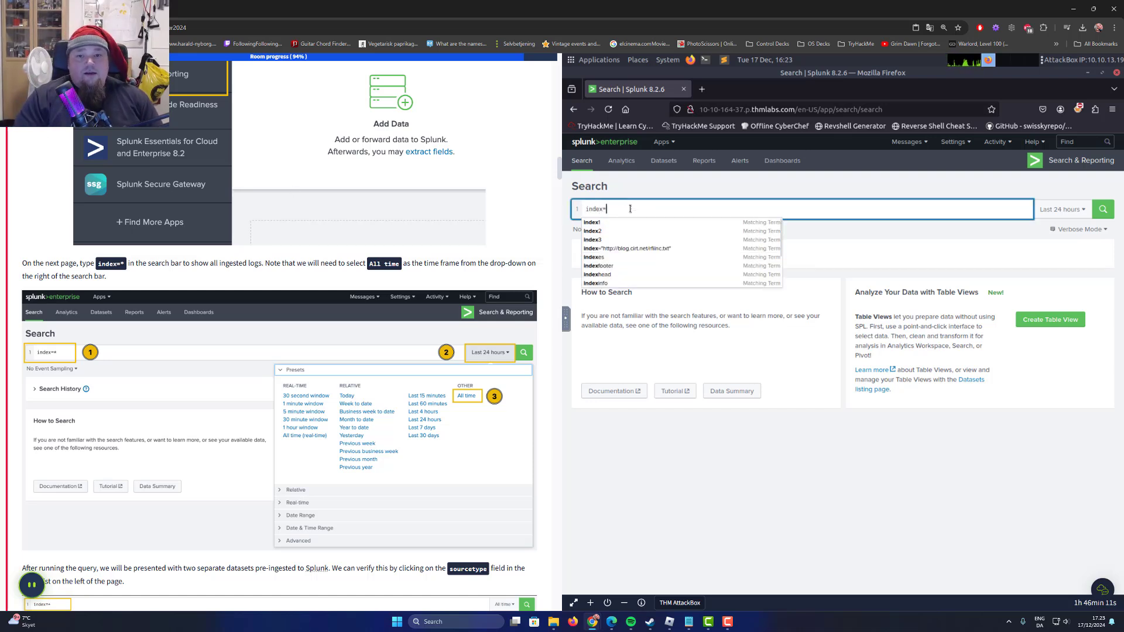
pyautogui.write('*')
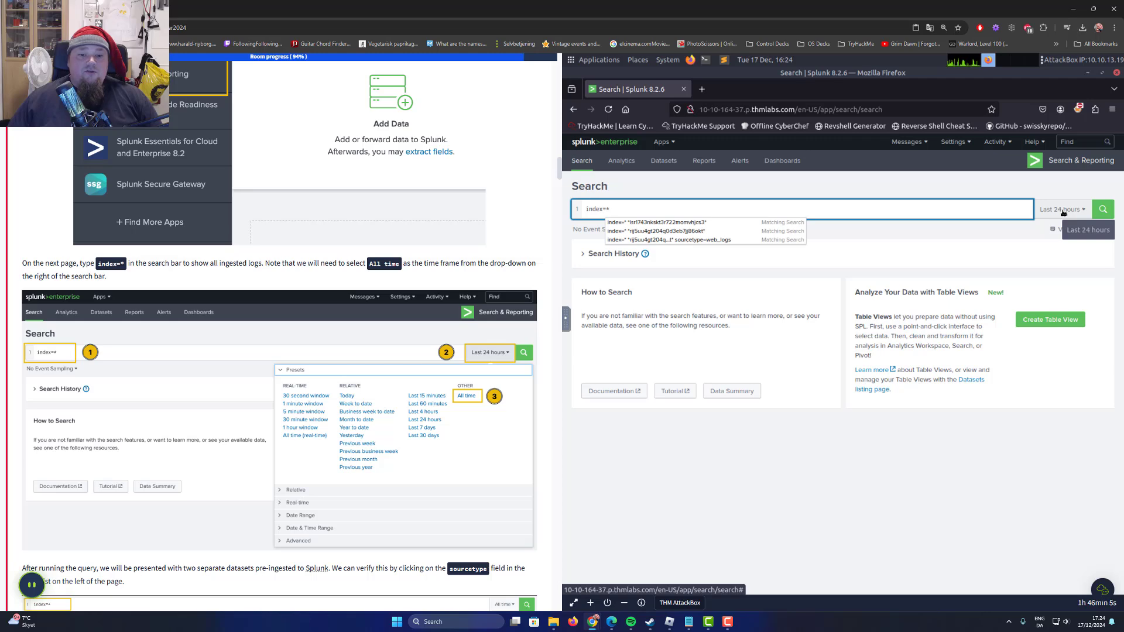
pyautogui.click(1103, 209)
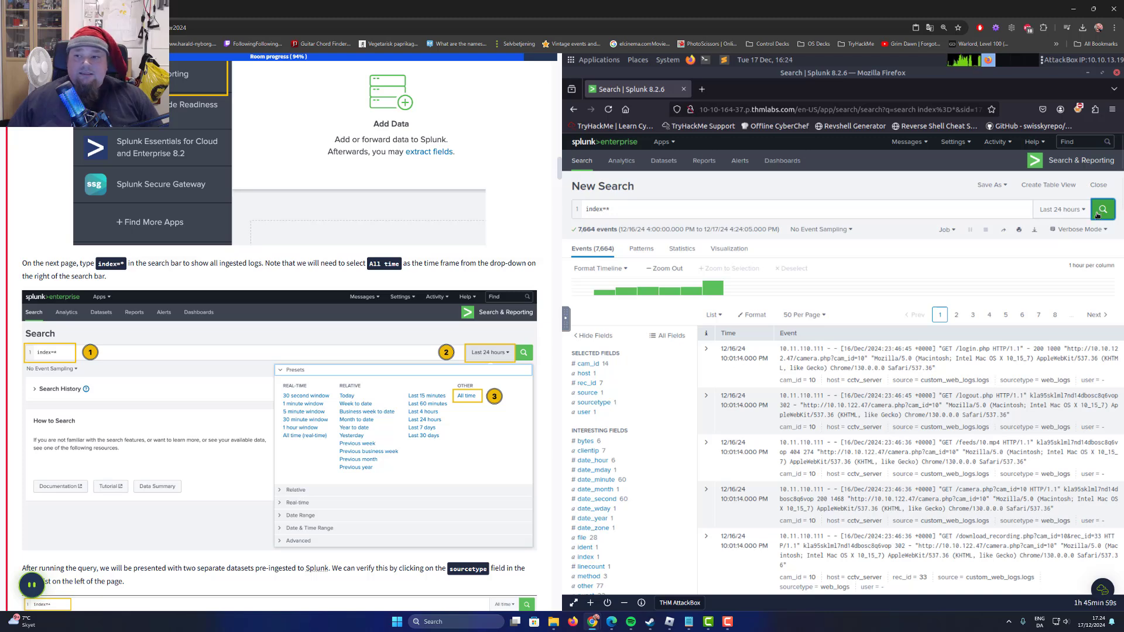
pyautogui.click(1057, 211)
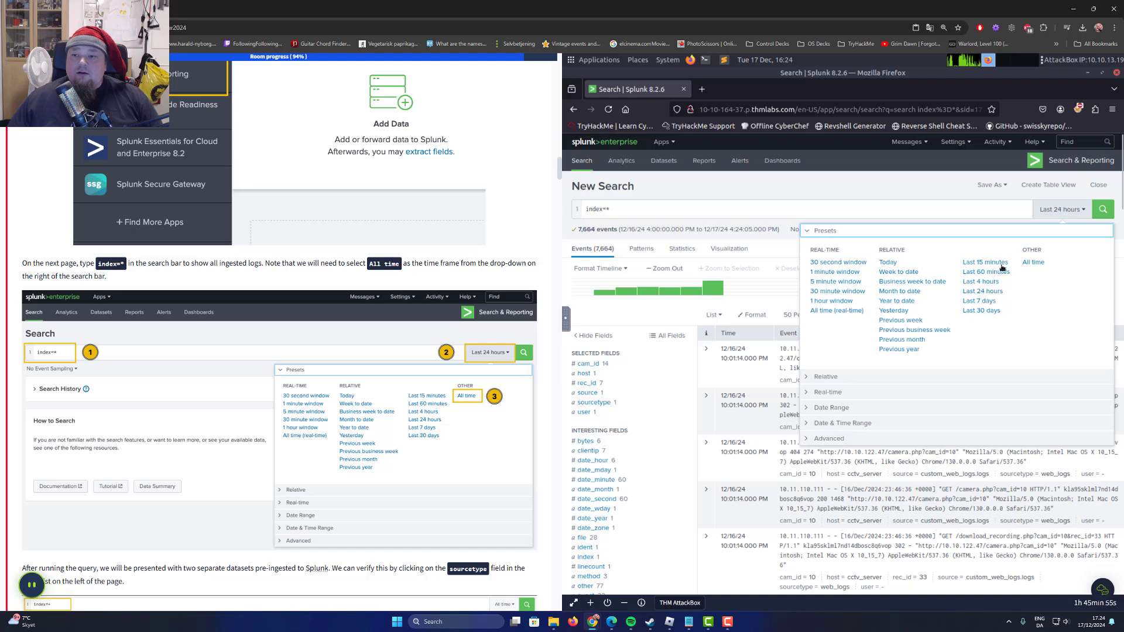
pyautogui.click(983, 291)
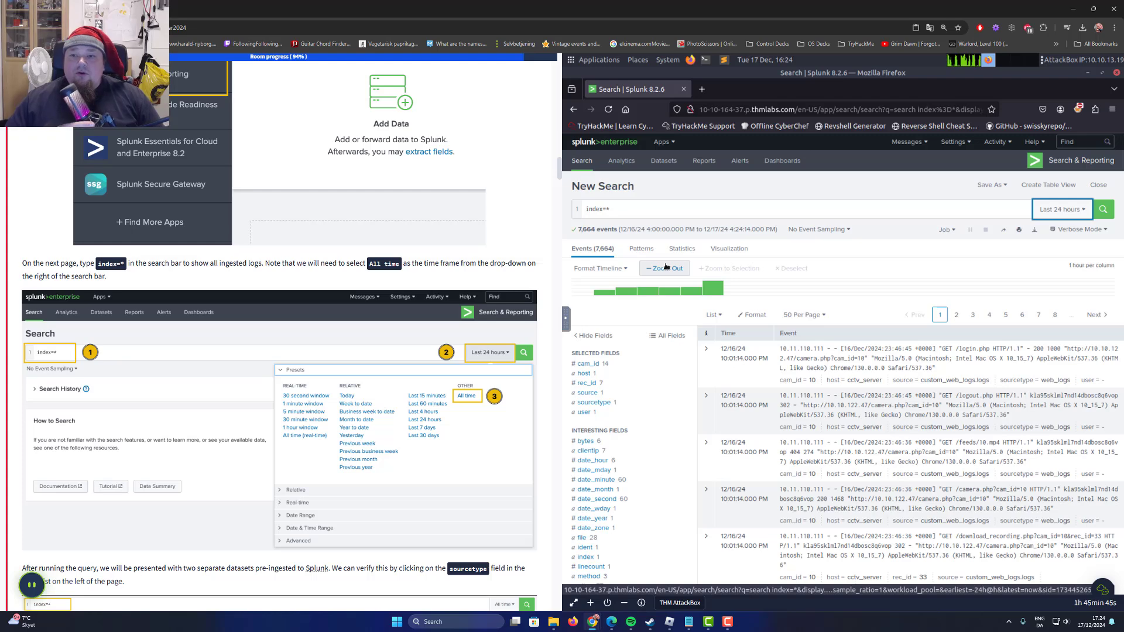
# Start a new search for index=* with the time range set to All time and run it.
pyautogui.click(591, 166)
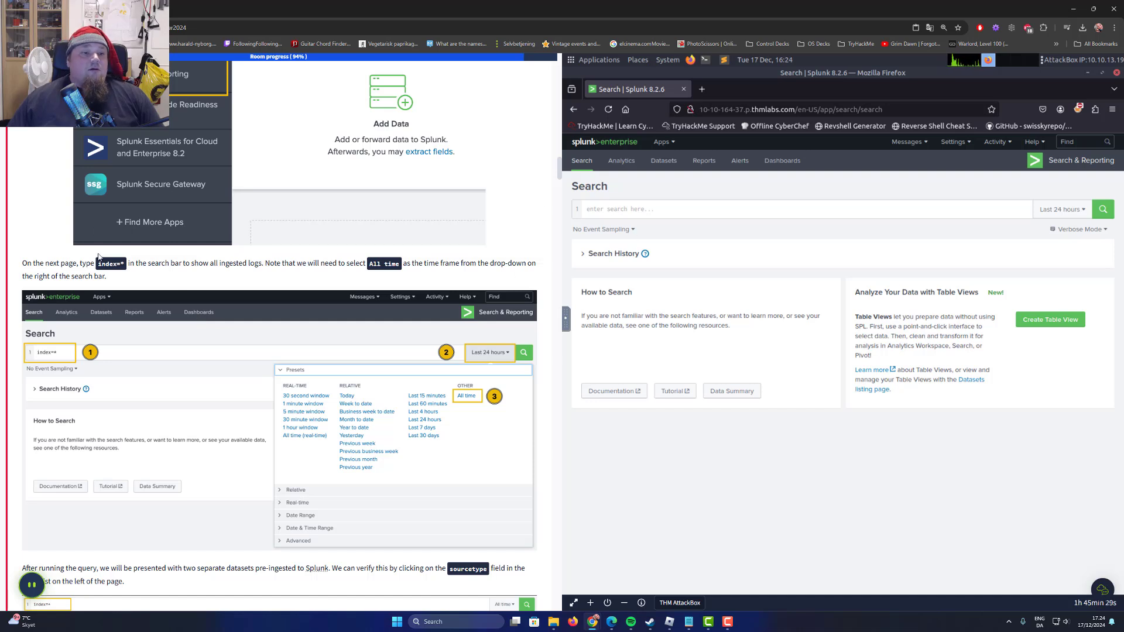
pyautogui.click(601, 206)
pyautogui.write('index')
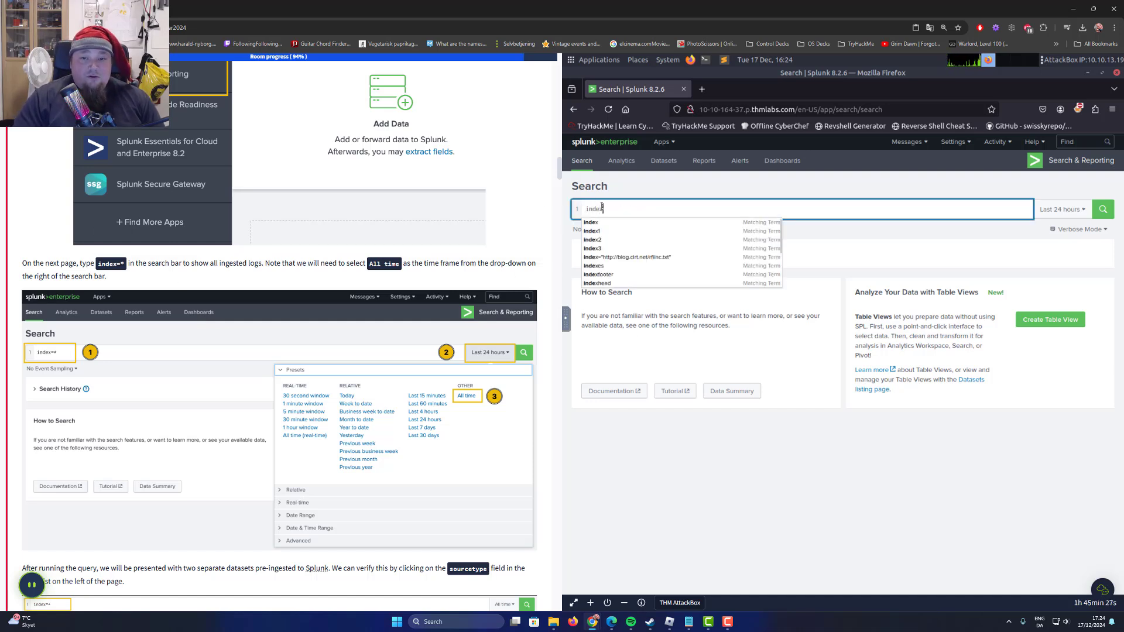
pyautogui.write('=*')
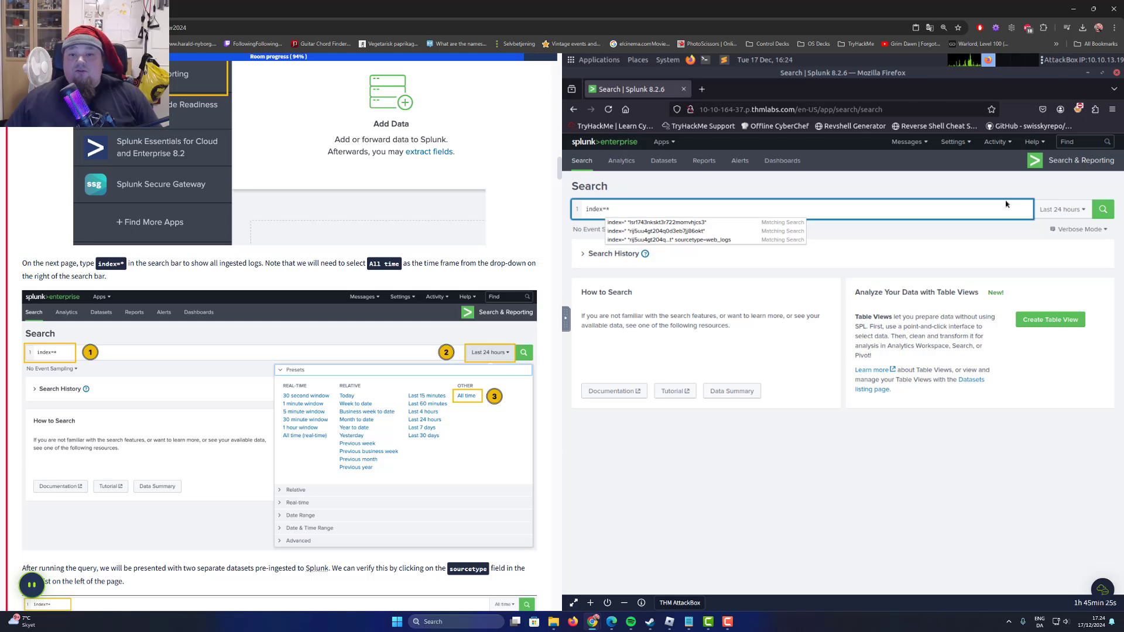
pyautogui.click(1057, 212)
pyautogui.click(1033, 267)
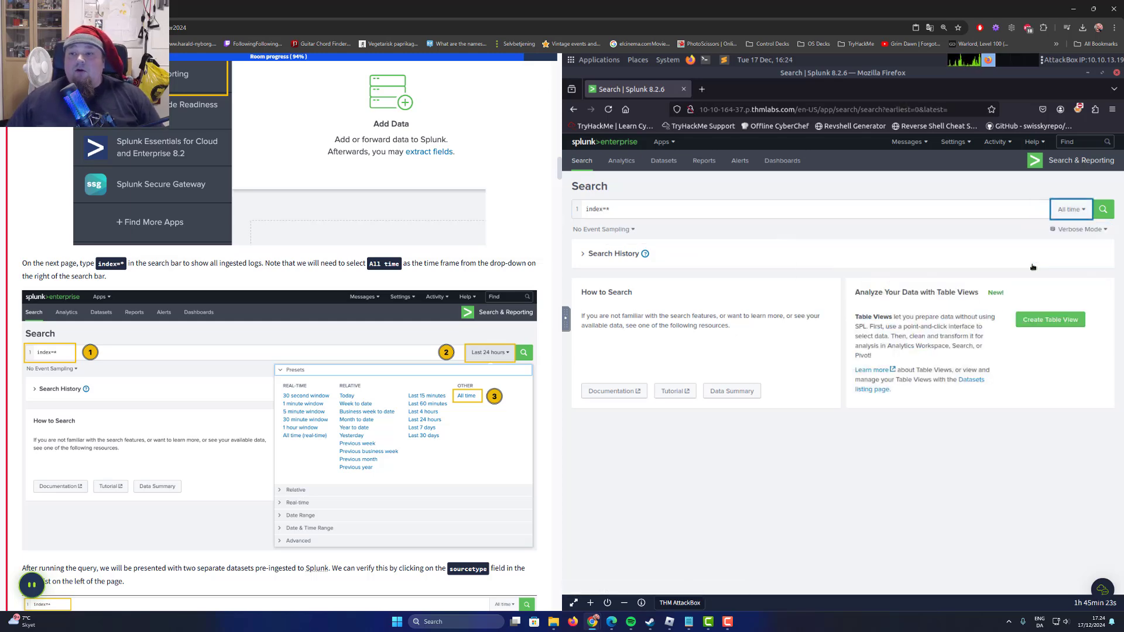
pyautogui.click(1100, 209)
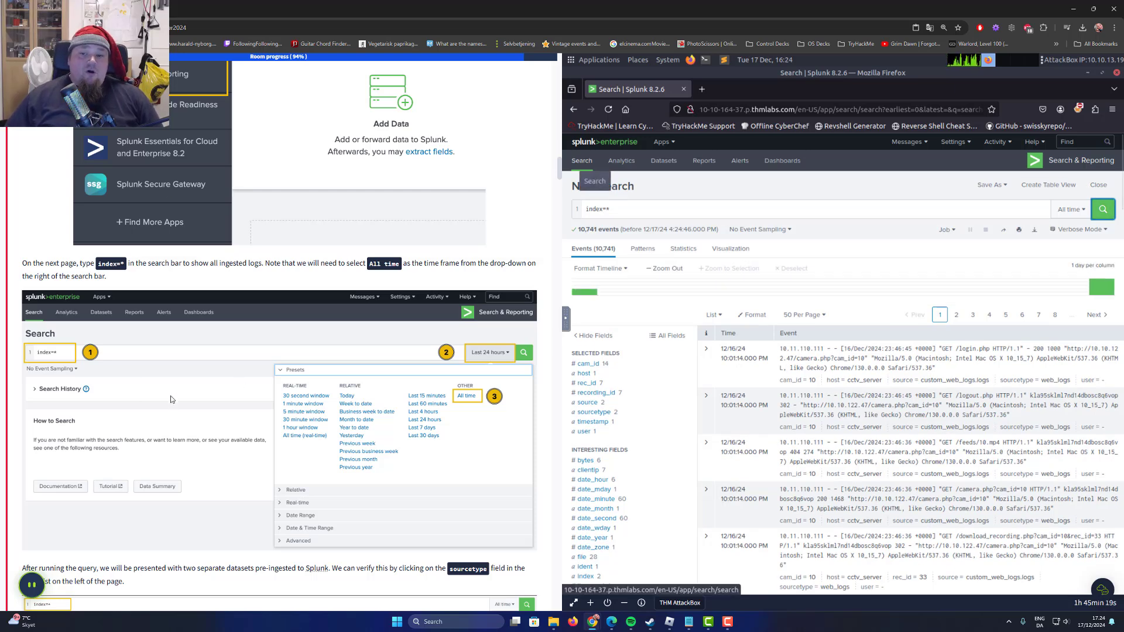
# Review the learning objectives and the background story in the Day 17 task instructions.
pyautogui.scroll(-2, 170, 396)
pyautogui.scroll(5, 215, 390)
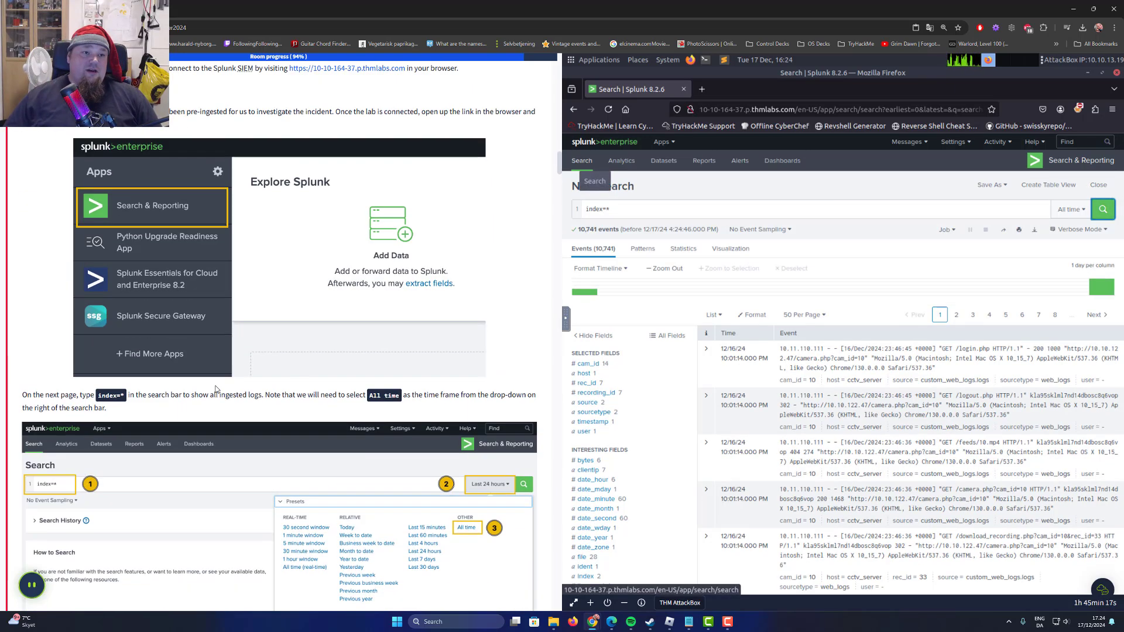
pyautogui.scroll(12, 296, 294)
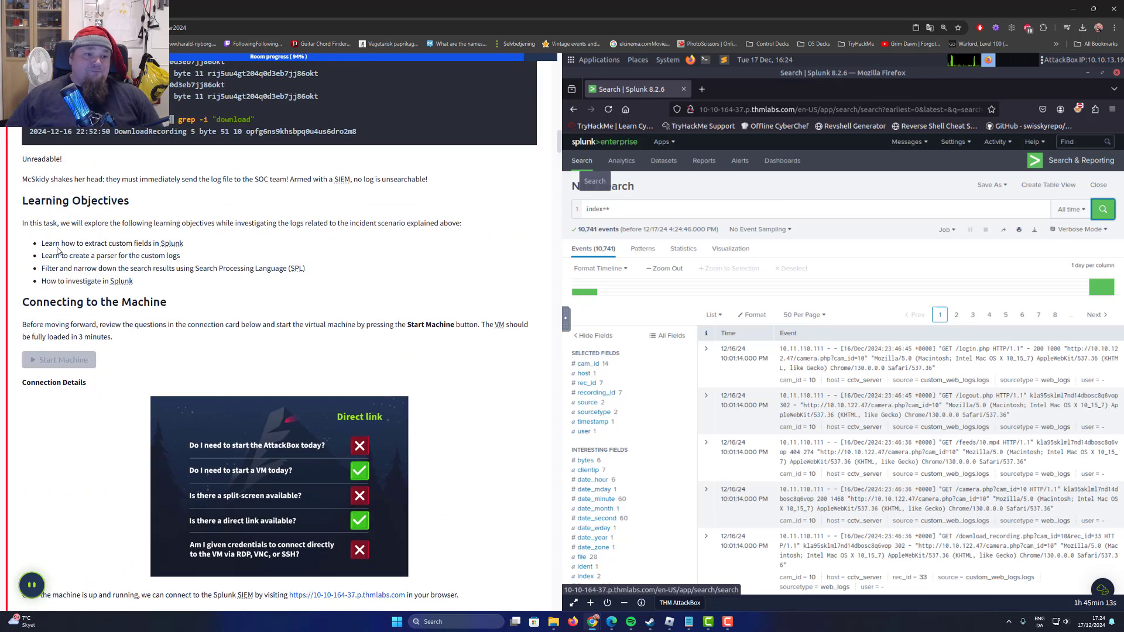
pyautogui.moveTo(48, 248); pyautogui.dragTo(194, 246)
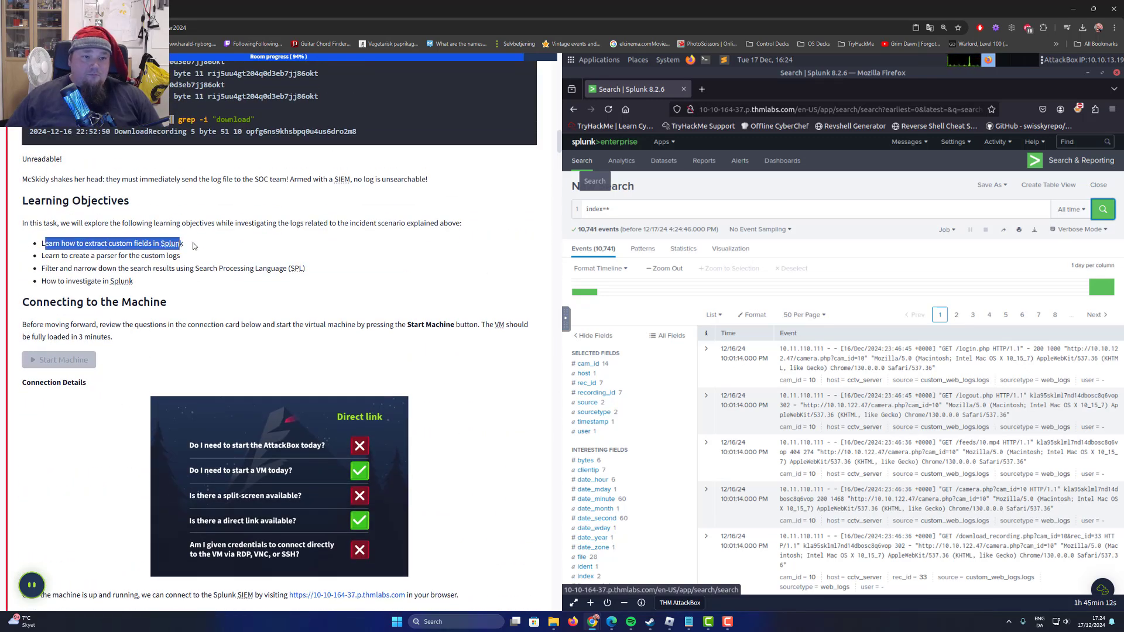
pyautogui.click(226, 246)
pyautogui.moveTo(36, 258); pyautogui.dragTo(144, 257)
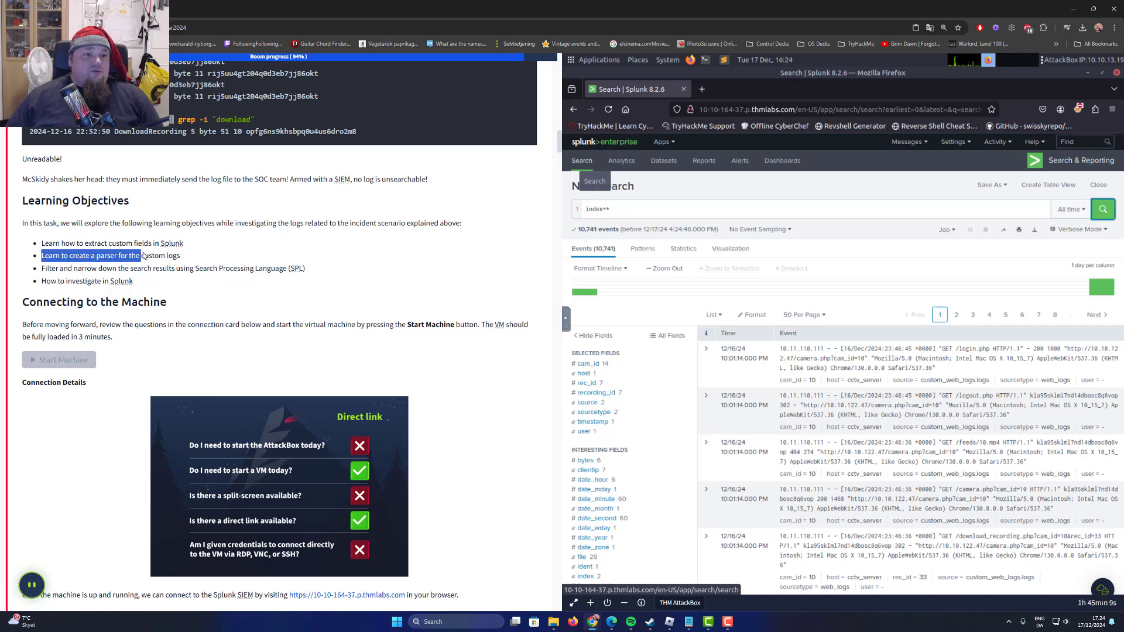
pyautogui.moveTo(40, 291); pyautogui.dragTo(138, 284)
pyautogui.scroll(8, 259, 300)
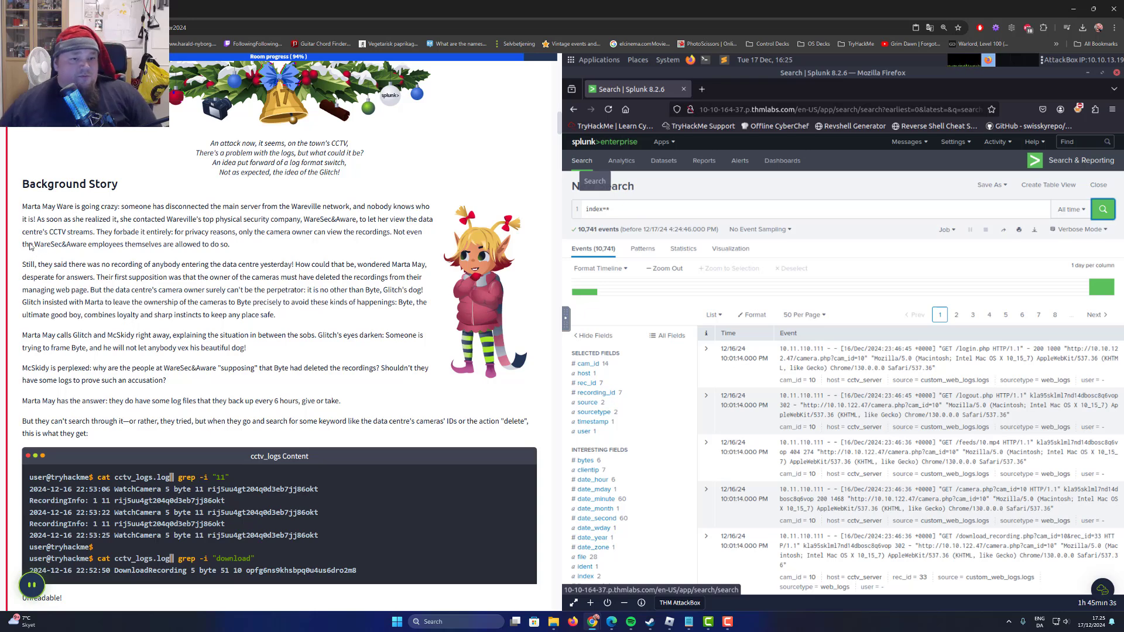
pyautogui.doubleClick(53, 233)
pyautogui.click(86, 233)
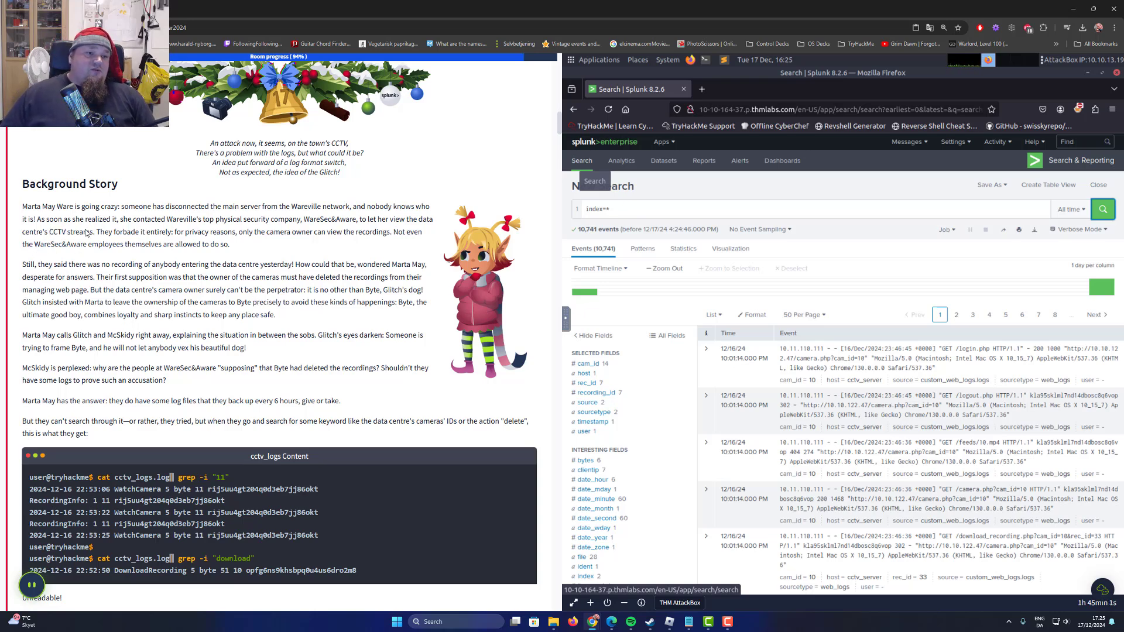
# Read the task questions about the cctv_feed logs for the successful login and the Session_id of the attacker who deleted the recording.
pyautogui.scroll(-20, 258, 268)
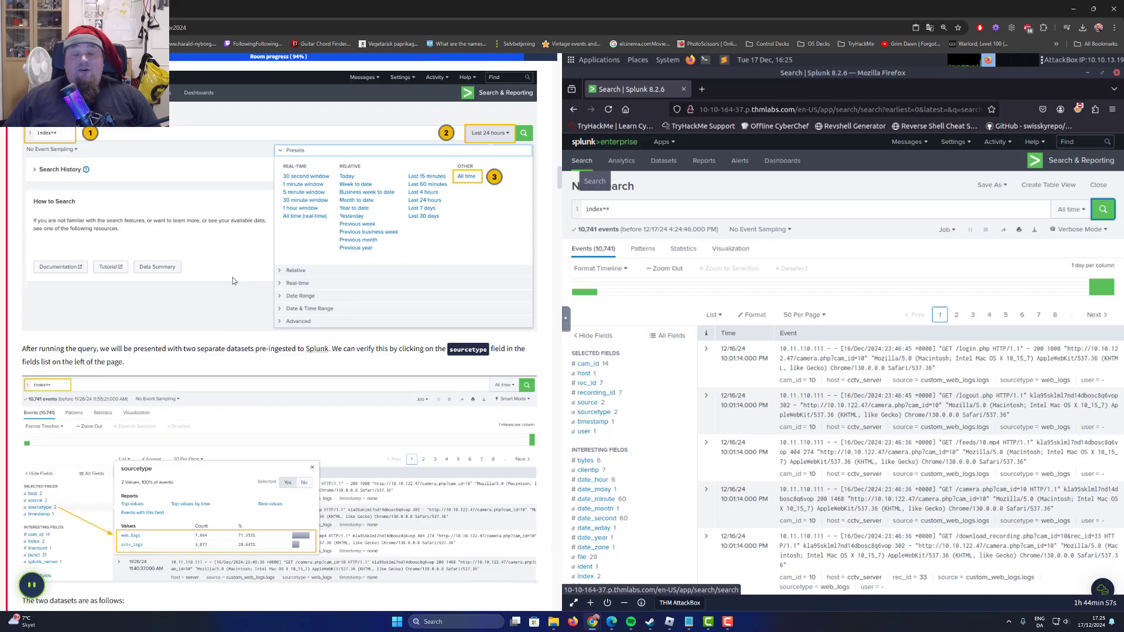
pyautogui.scroll(-15, 232, 281)
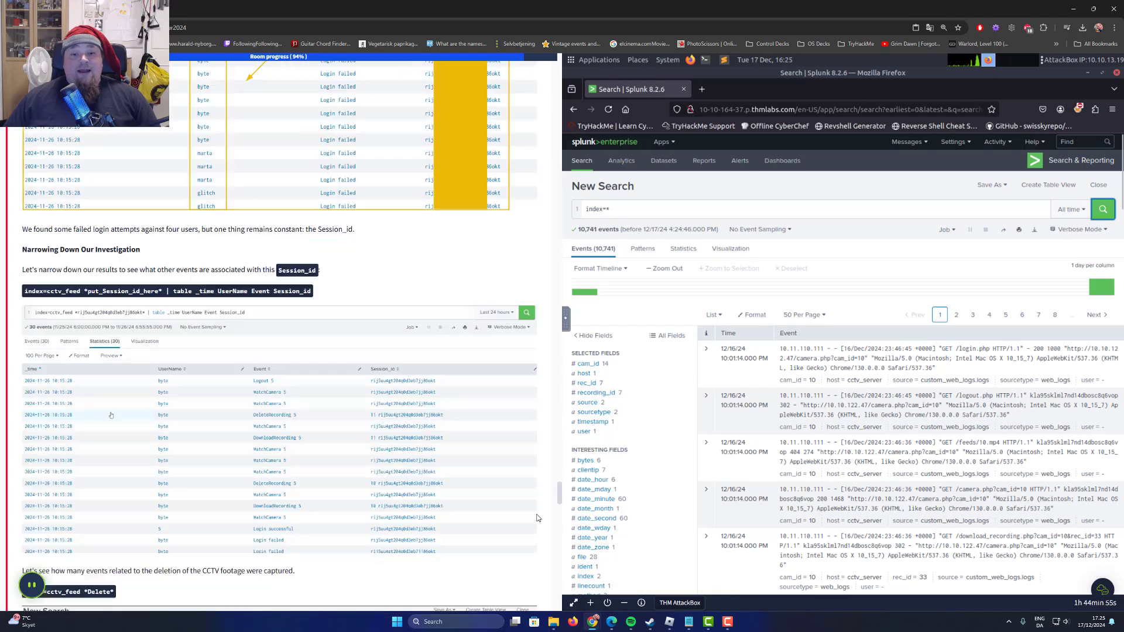
pyautogui.scroll(-15, 267, 423)
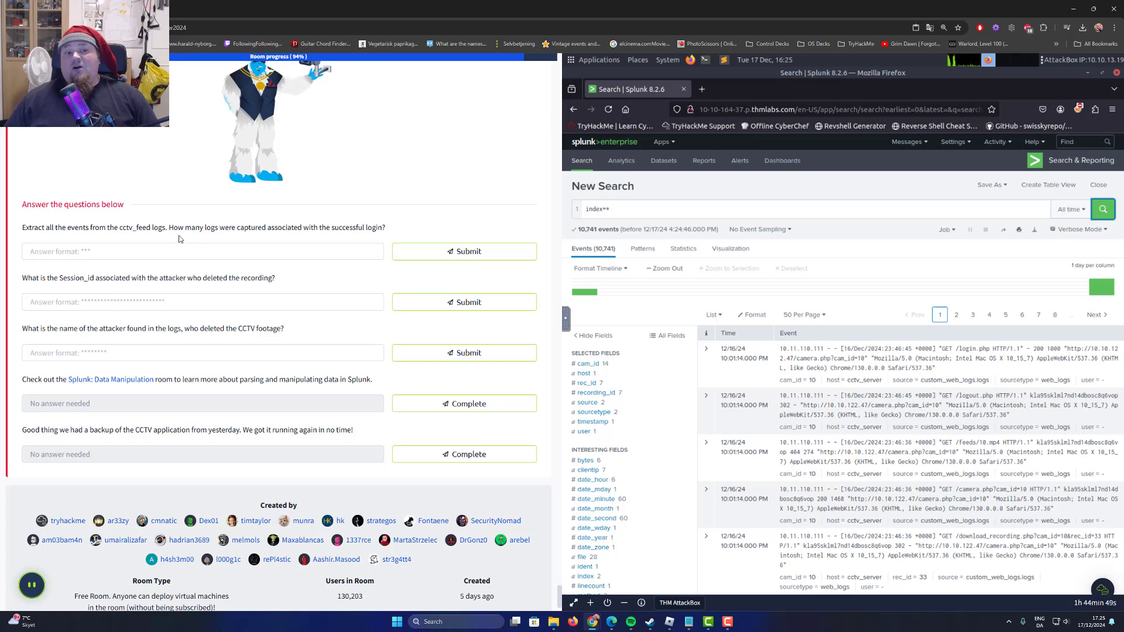
pyautogui.moveTo(238, 227); pyautogui.dragTo(370, 227)
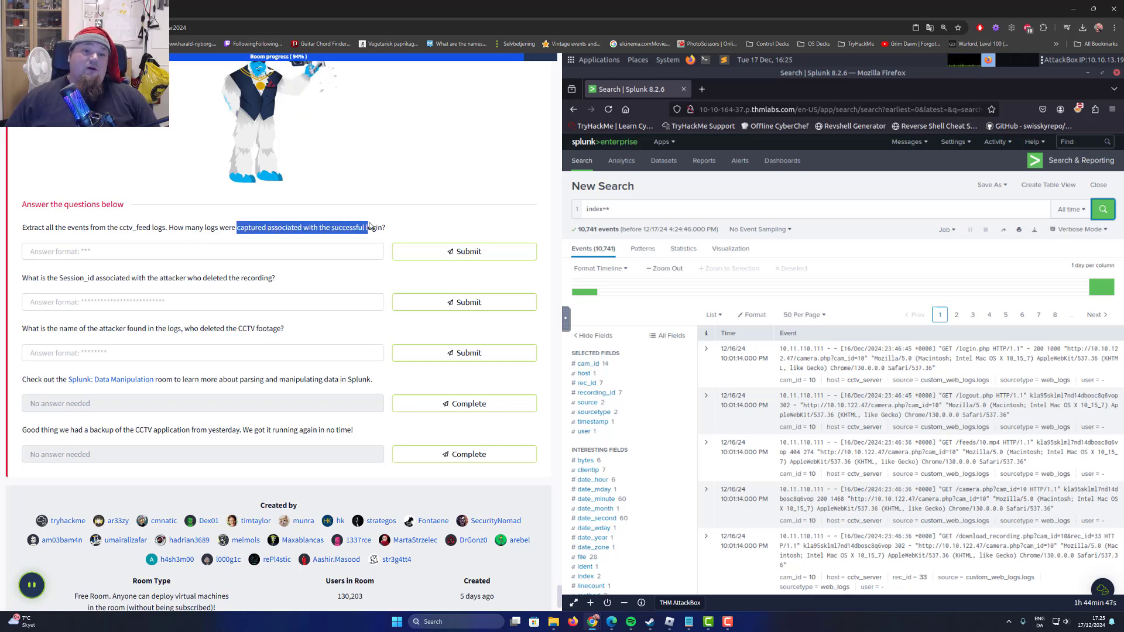
pyautogui.doubleClick(378, 227)
pyautogui.click(448, 227)
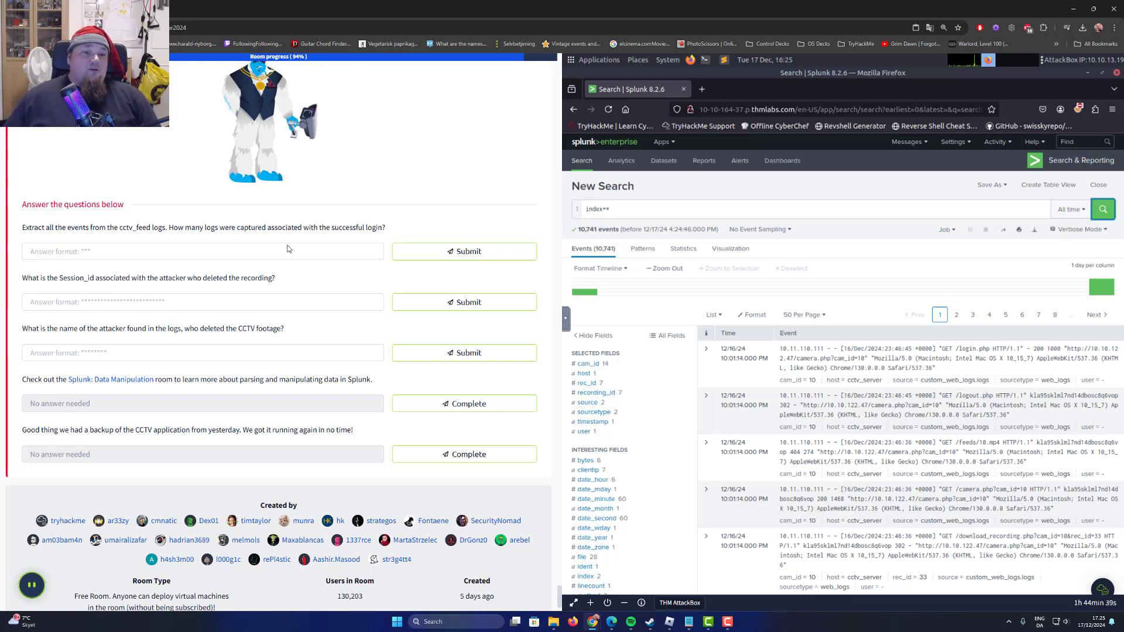
pyautogui.doubleClick(137, 228)
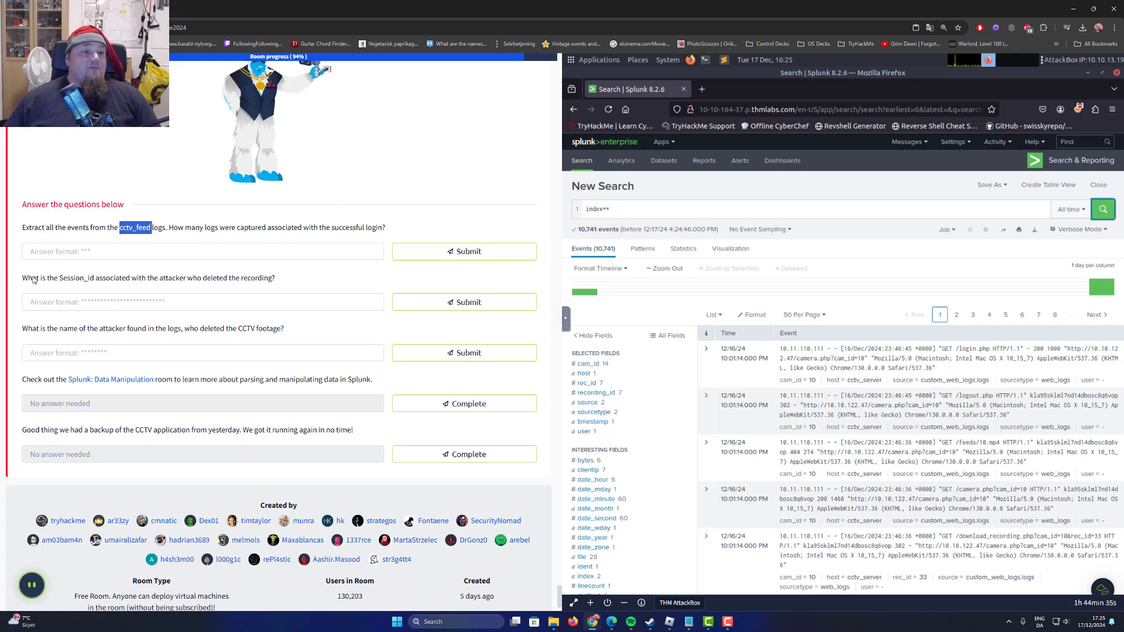
pyautogui.moveTo(33, 279); pyautogui.dragTo(165, 284)
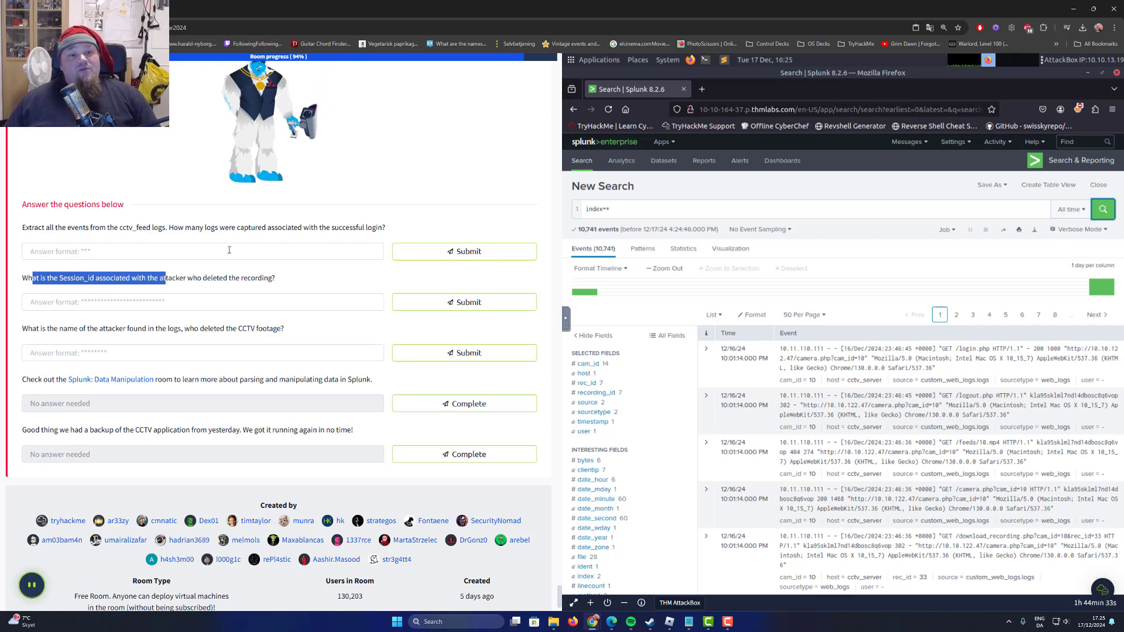
pyautogui.doubleClick(259, 279)
pyautogui.doubleClick(173, 279)
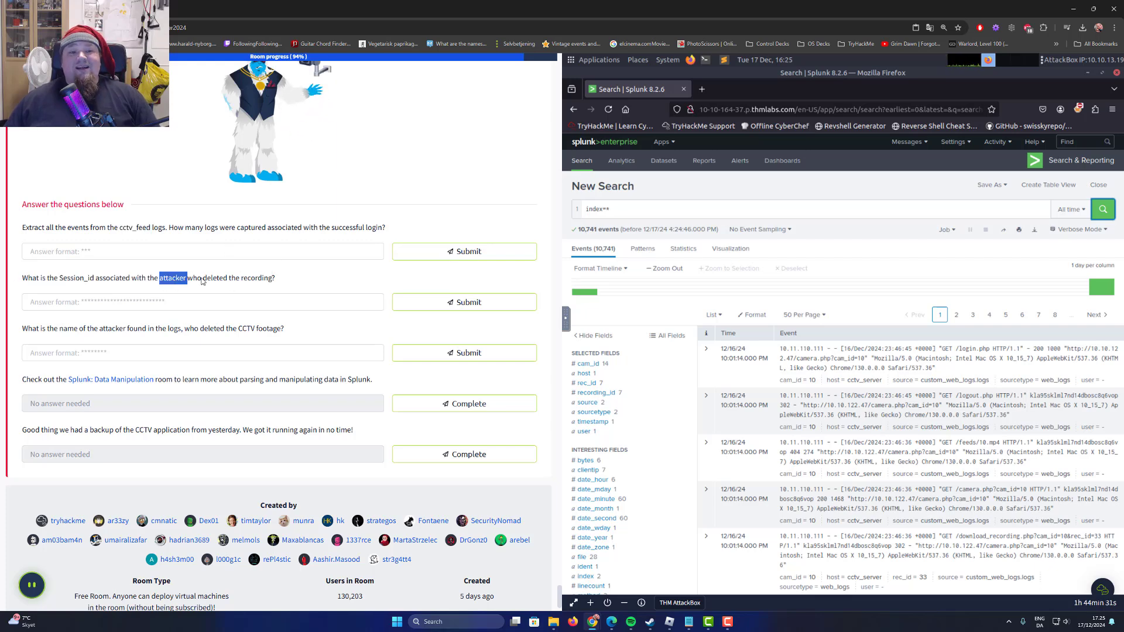
pyautogui.doubleClick(246, 279)
pyautogui.click(174, 278)
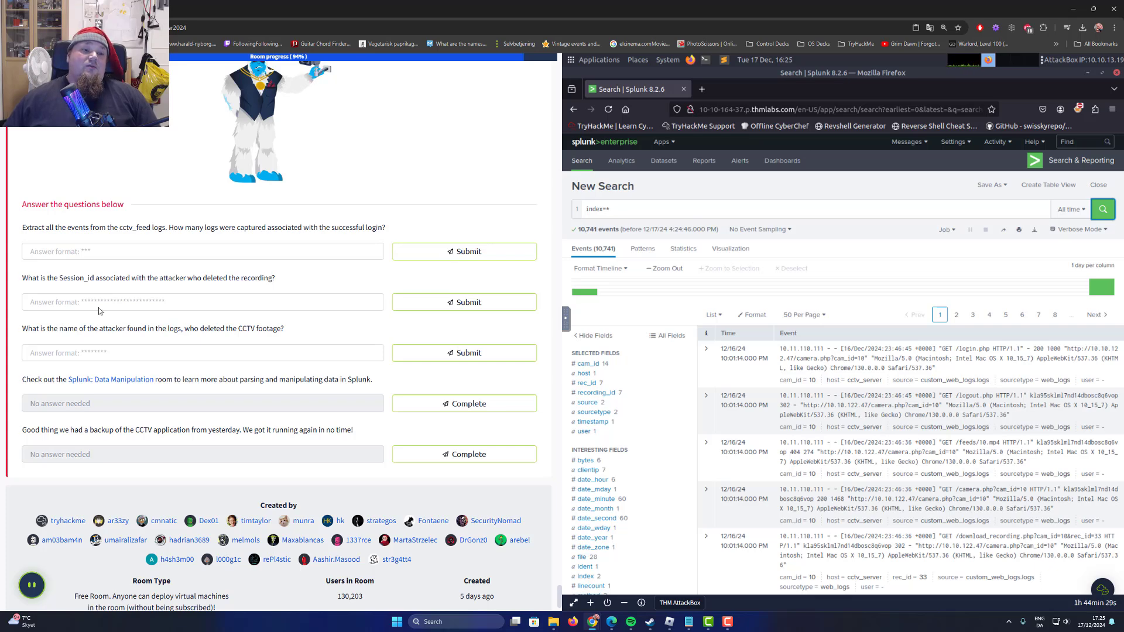
pyautogui.doubleClick(70, 279)
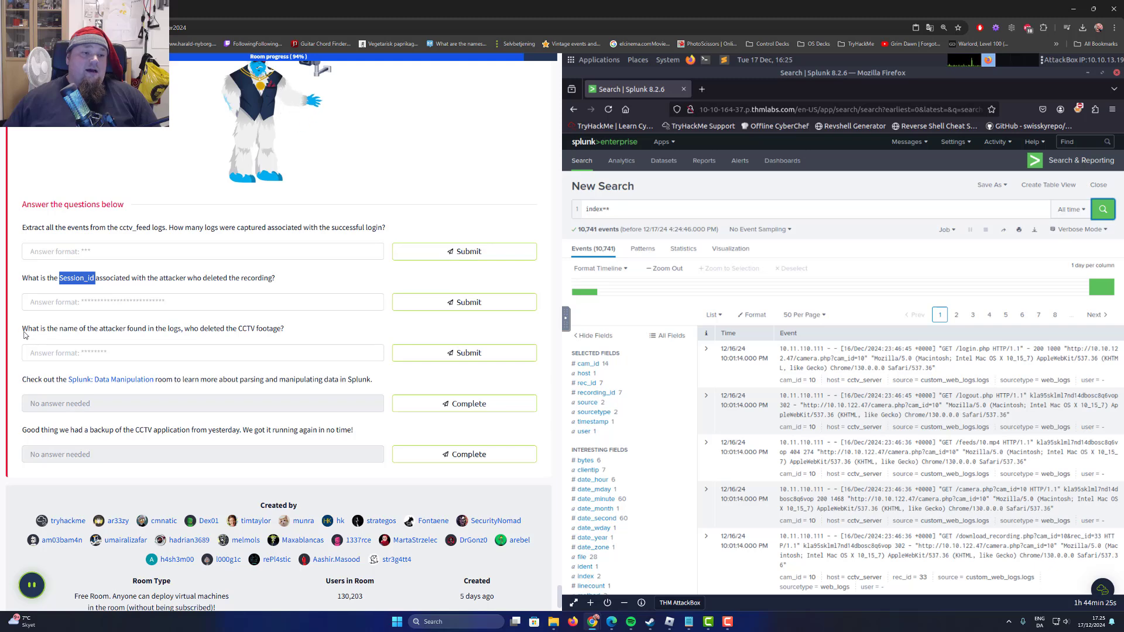
# Read the task question about the name of the attacker who deleted the CCTV footage.
pyautogui.moveTo(22, 329); pyautogui.dragTo(134, 344)
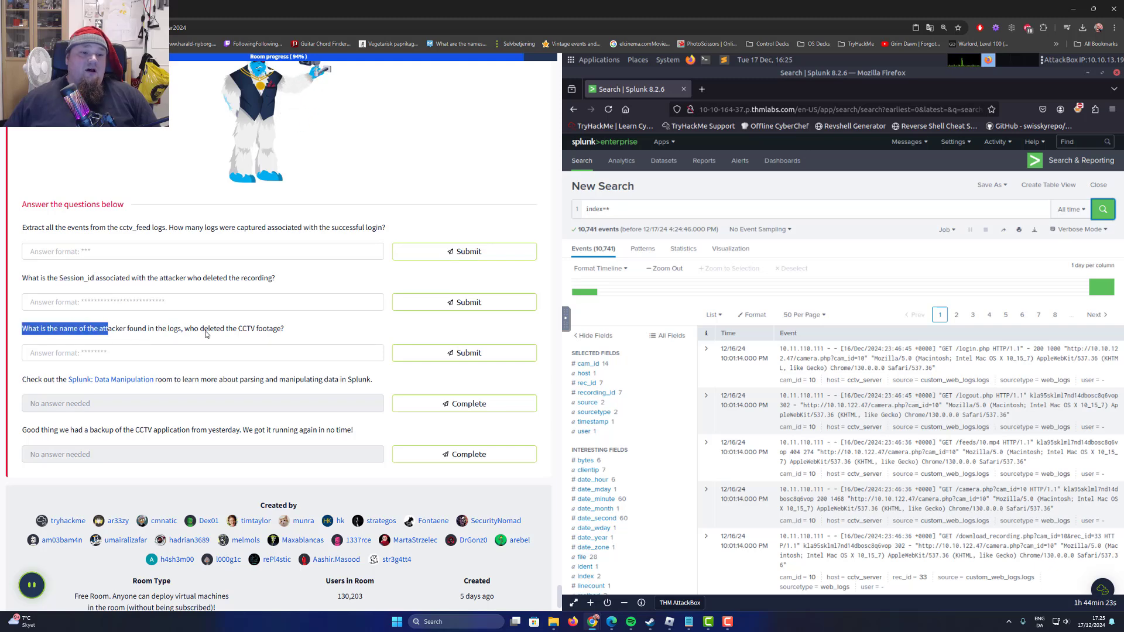
pyautogui.moveTo(205, 330); pyautogui.dragTo(271, 330)
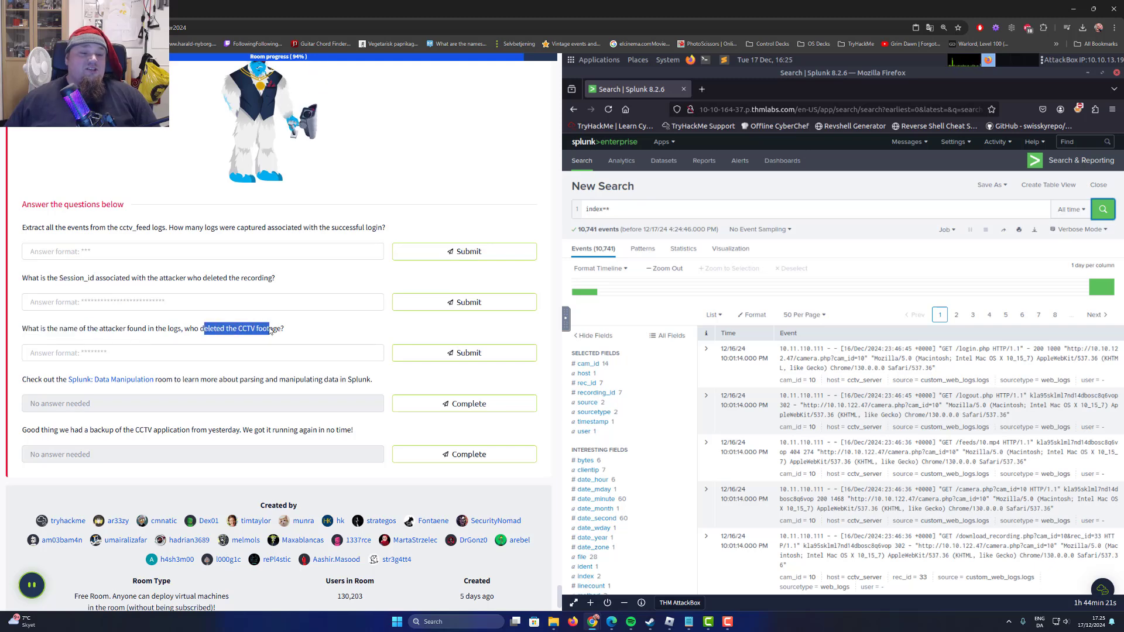
pyautogui.doubleClick(264, 332)
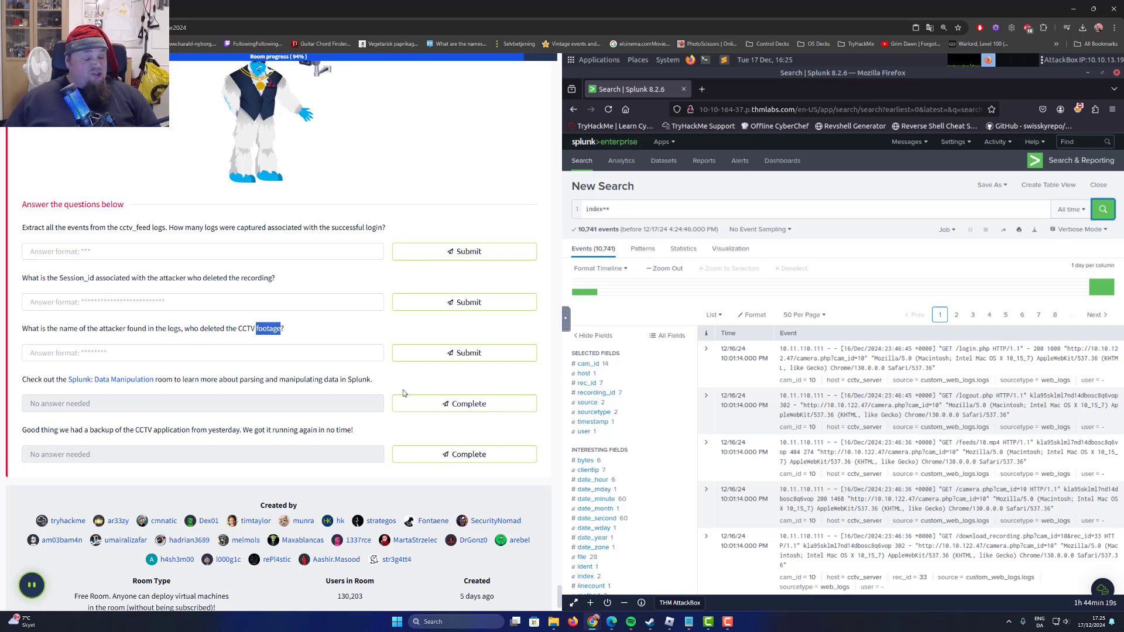
# Mark the two questions that need no answer, the Splunk: Data Manipulation room and the CCTV backup, as complete.
pyautogui.click(397, 404)
pyautogui.click(409, 455)
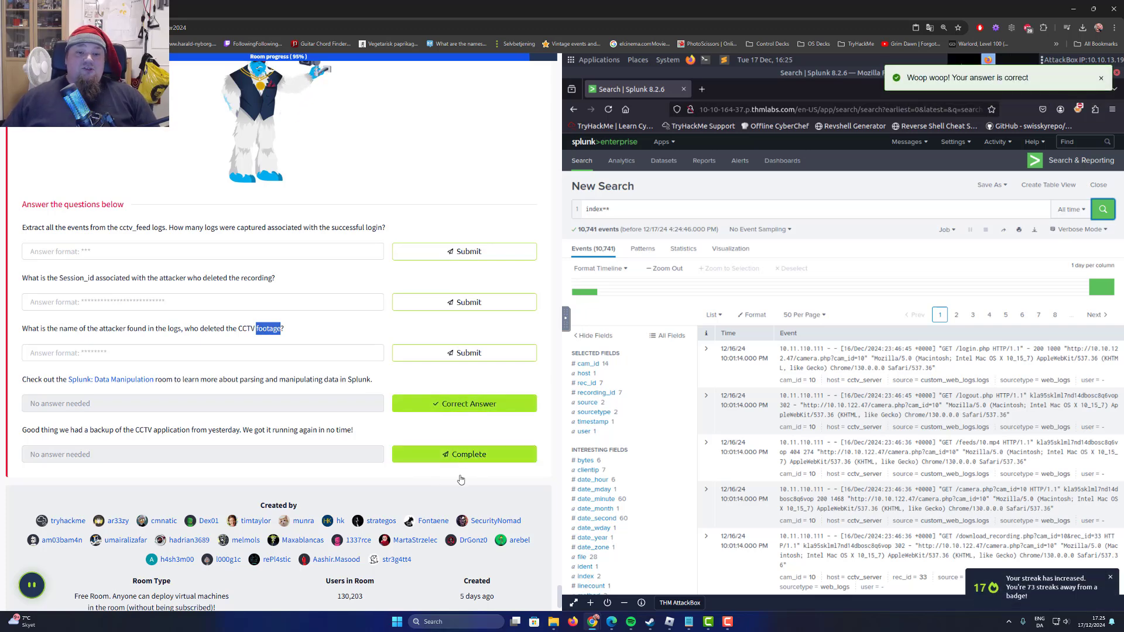
pyautogui.click(281, 411)
# Return to the sourcetype instructions in the task and show the values of the sourcetype field in the search results.
pyautogui.scroll(15, 305, 413)
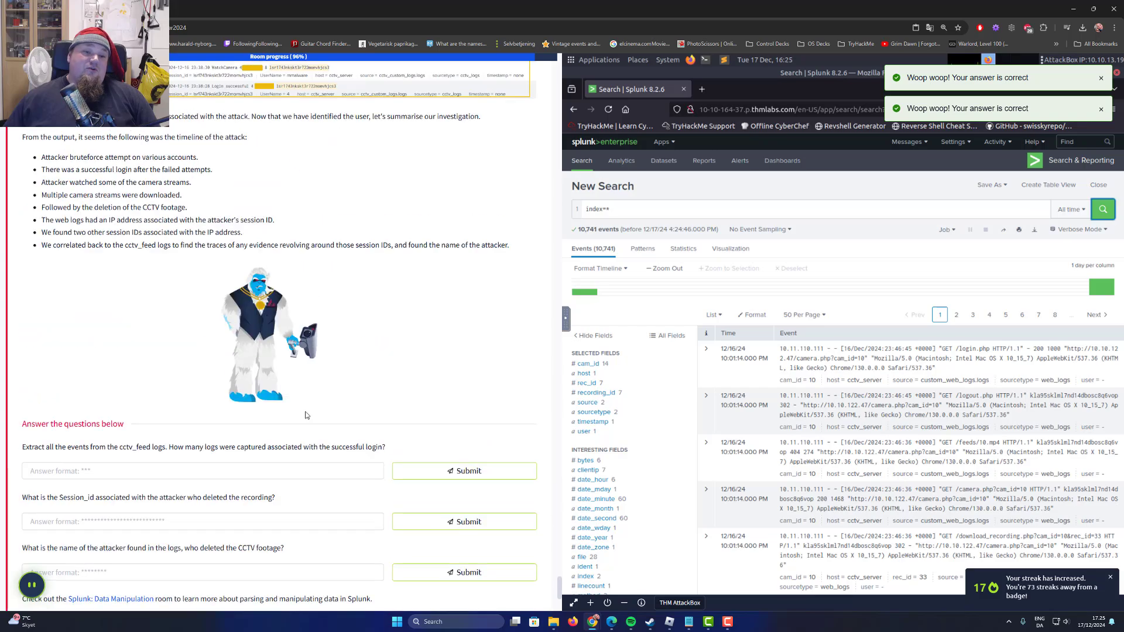
pyautogui.moveTo(561, 564); pyautogui.dragTo(523, 211)
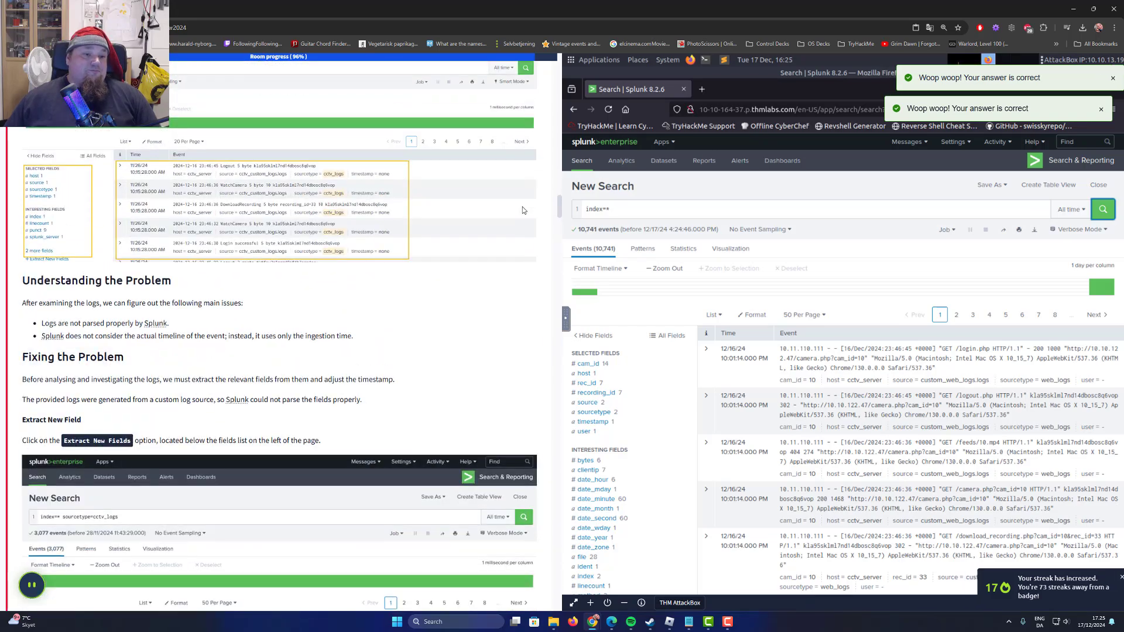
pyautogui.scroll(10, 522, 206)
pyautogui.scroll(-6, 519, 181)
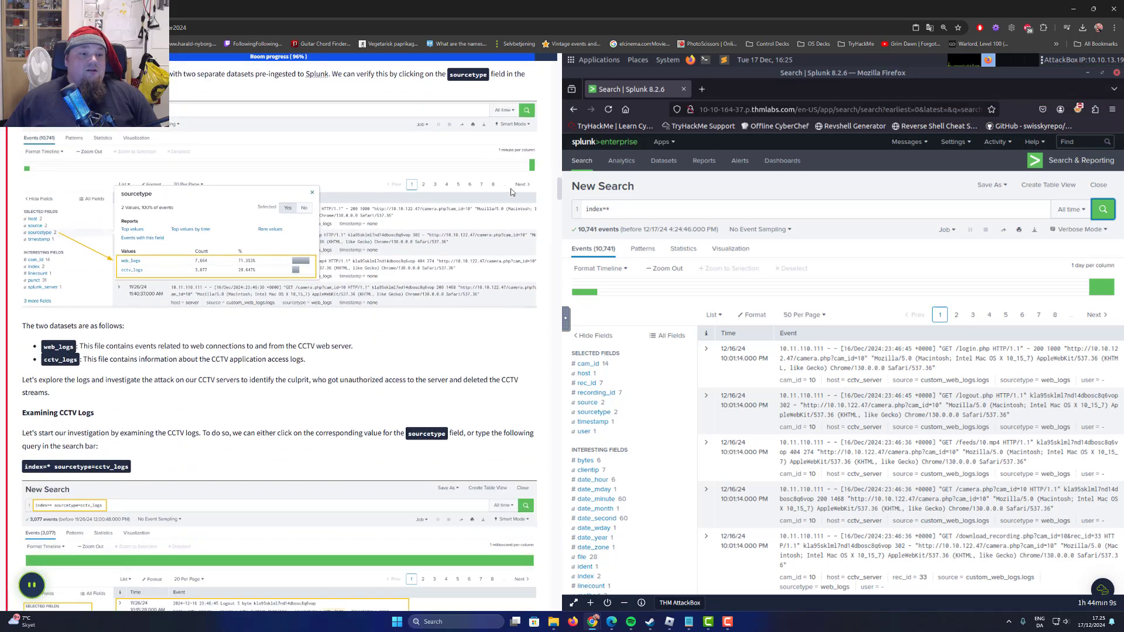
pyautogui.scroll(2, 220, 292)
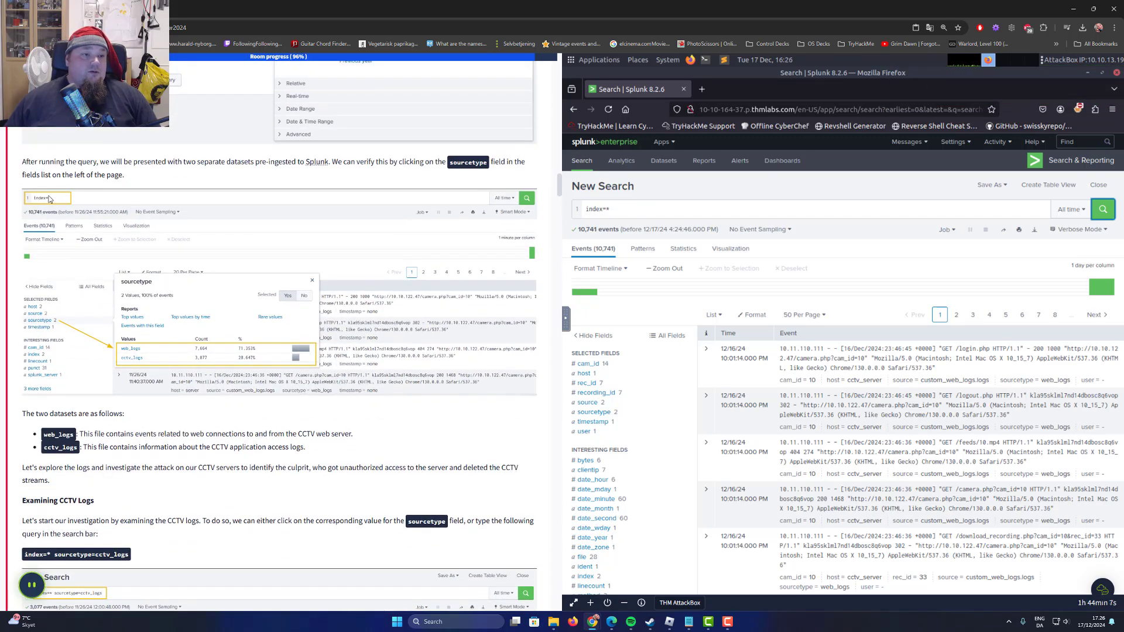
pyautogui.click(596, 415)
pyautogui.moveTo(338, 161); pyautogui.dragTo(448, 162)
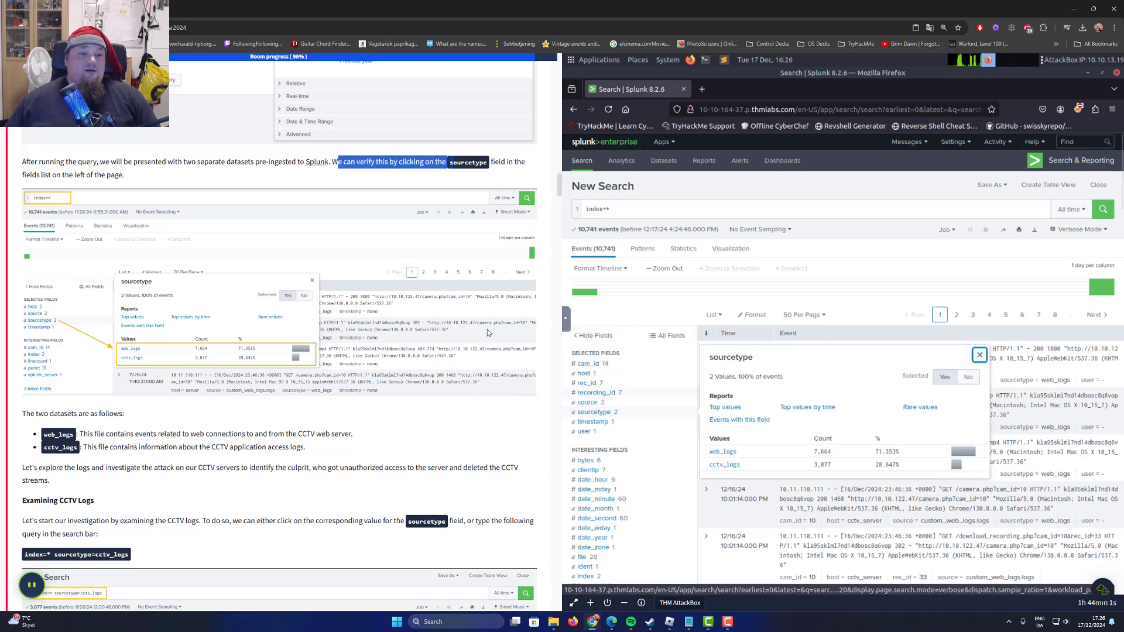
# Read the task's descriptions of the web_logs and cctv_logs datasets.
pyautogui.scroll(-1, 458, 325)
pyautogui.scroll(-1, 435, 320)
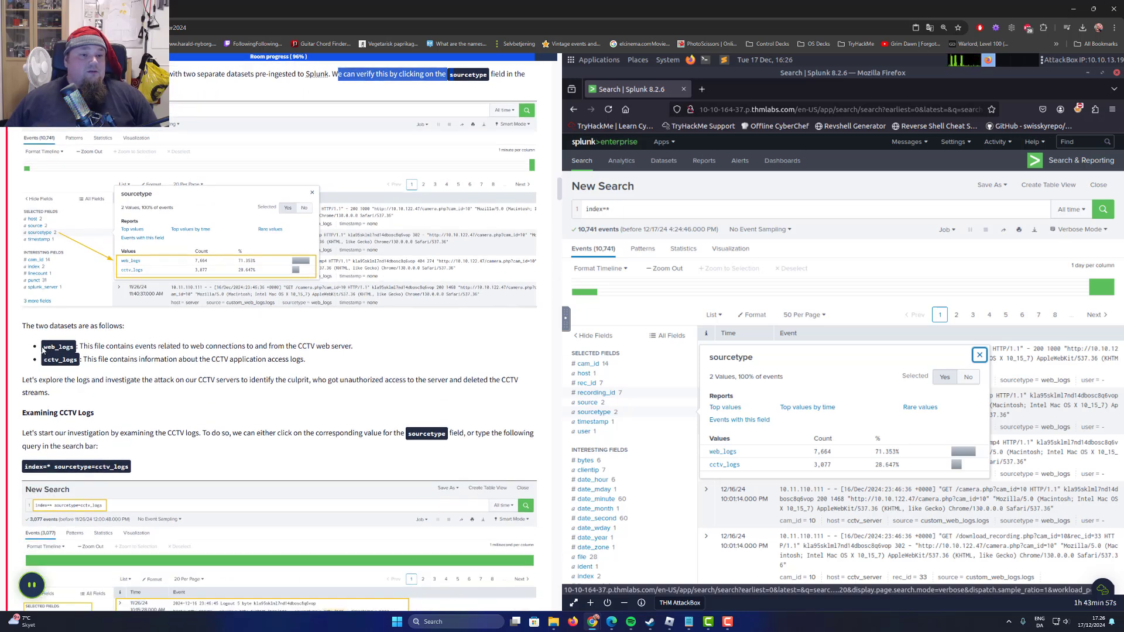
pyautogui.moveTo(30, 326); pyautogui.dragTo(161, 322)
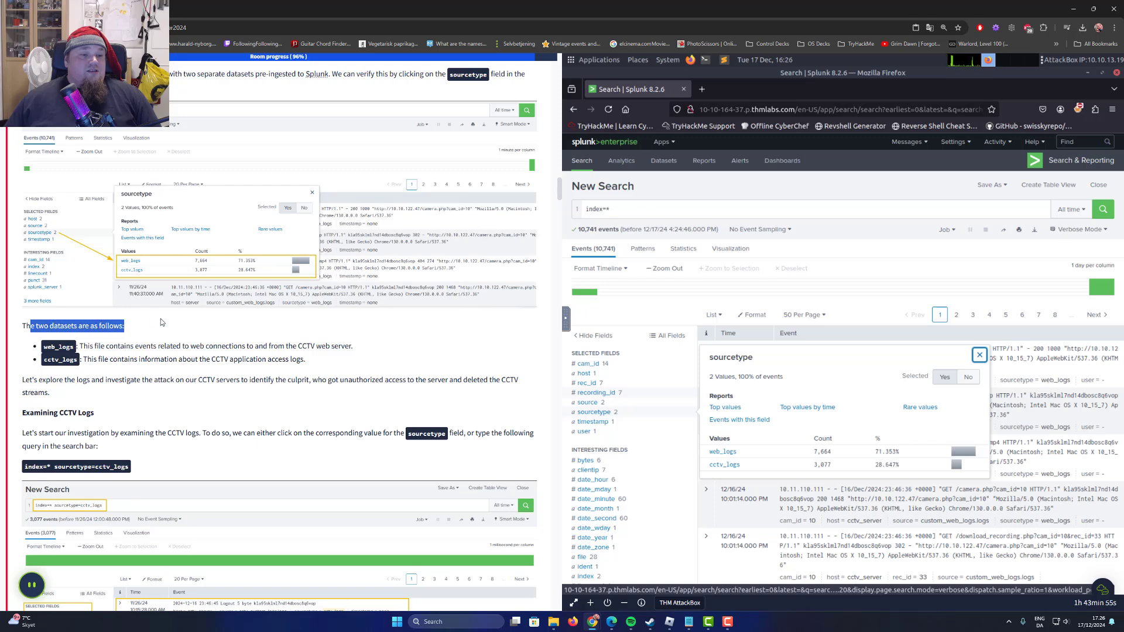
pyautogui.moveTo(43, 346); pyautogui.dragTo(303, 360)
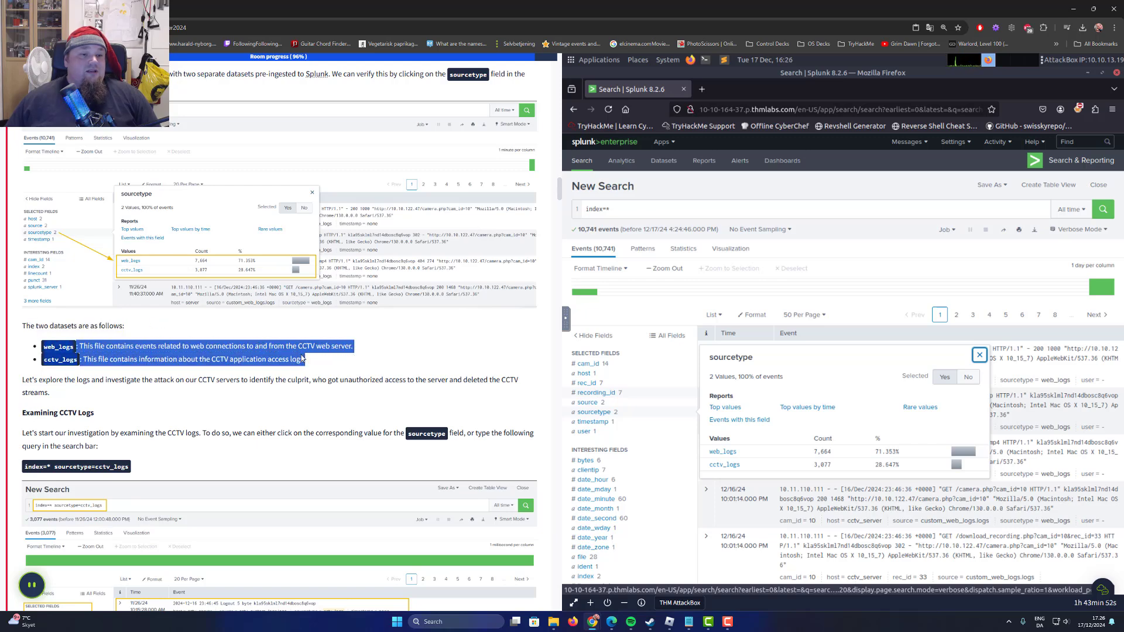
pyautogui.click(233, 351)
pyautogui.moveTo(183, 346); pyautogui.dragTo(353, 348)
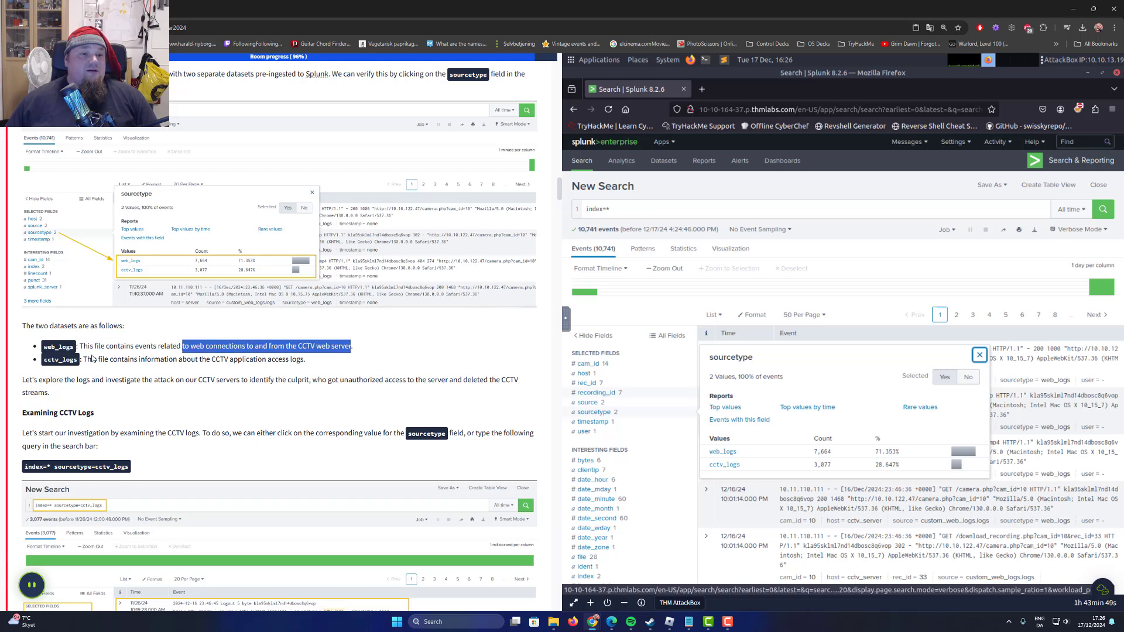
pyautogui.moveTo(83, 359); pyautogui.dragTo(241, 360)
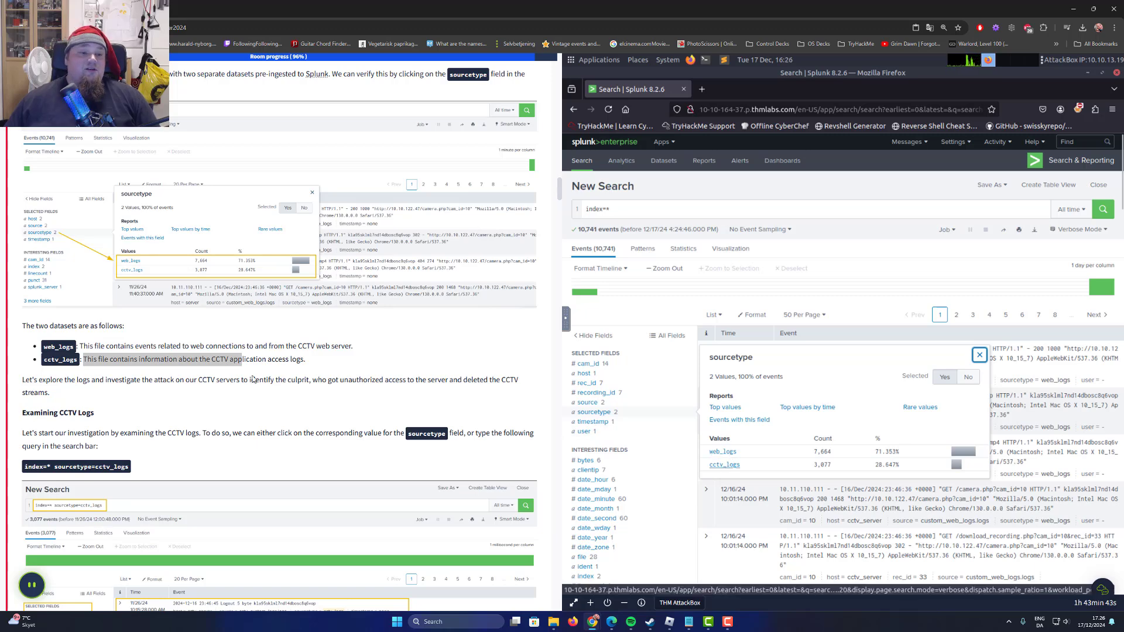
# Narrow the index=* search to events with the sourcetype cctv_logs, following the Examining CCTV Logs section.
pyautogui.scroll(-1, 255, 379)
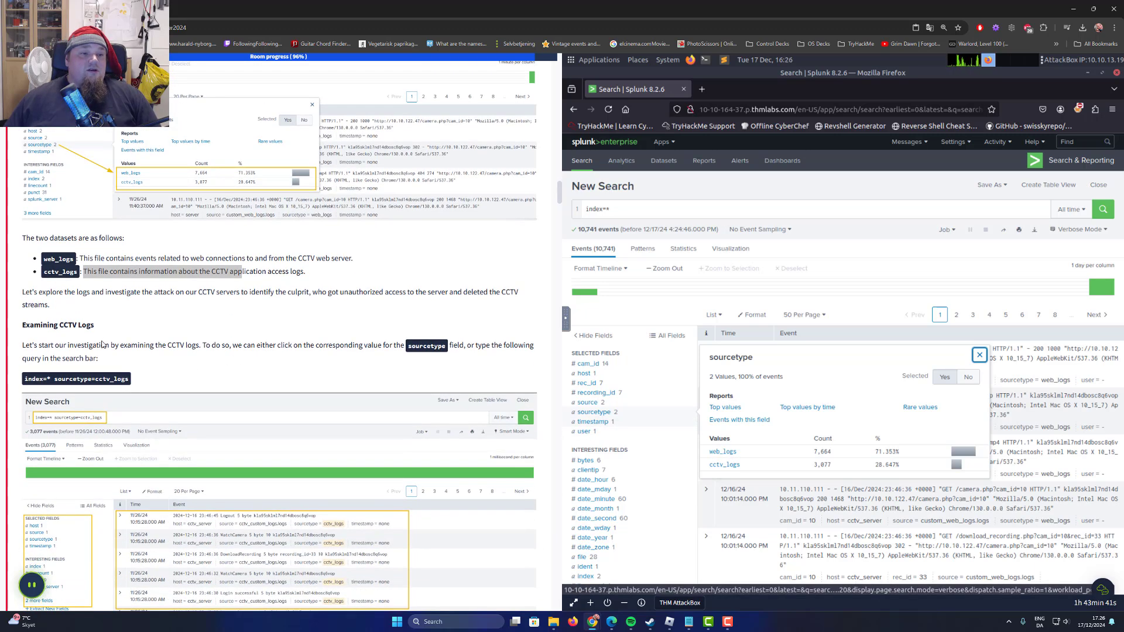
pyautogui.scroll(-2, 141, 331)
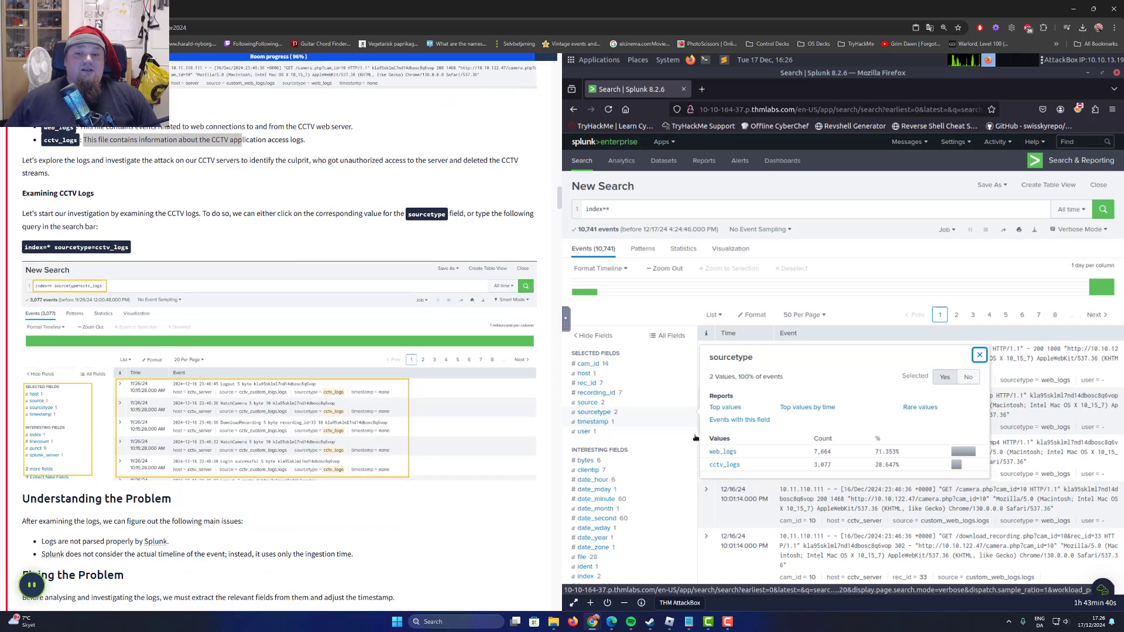
pyautogui.click(725, 465)
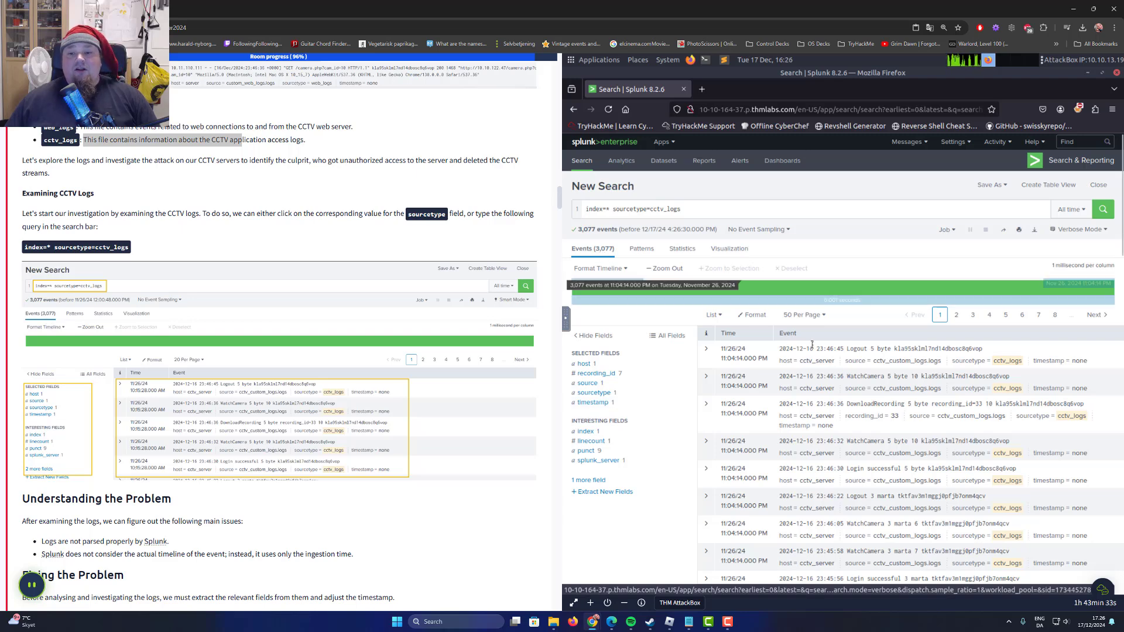
# Read the Understanding the Problem section on how the CCTV logs are parsed, up to Fixing the Problem.
pyautogui.scroll(-3, 246, 382)
pyautogui.scroll(1, 70, 384)
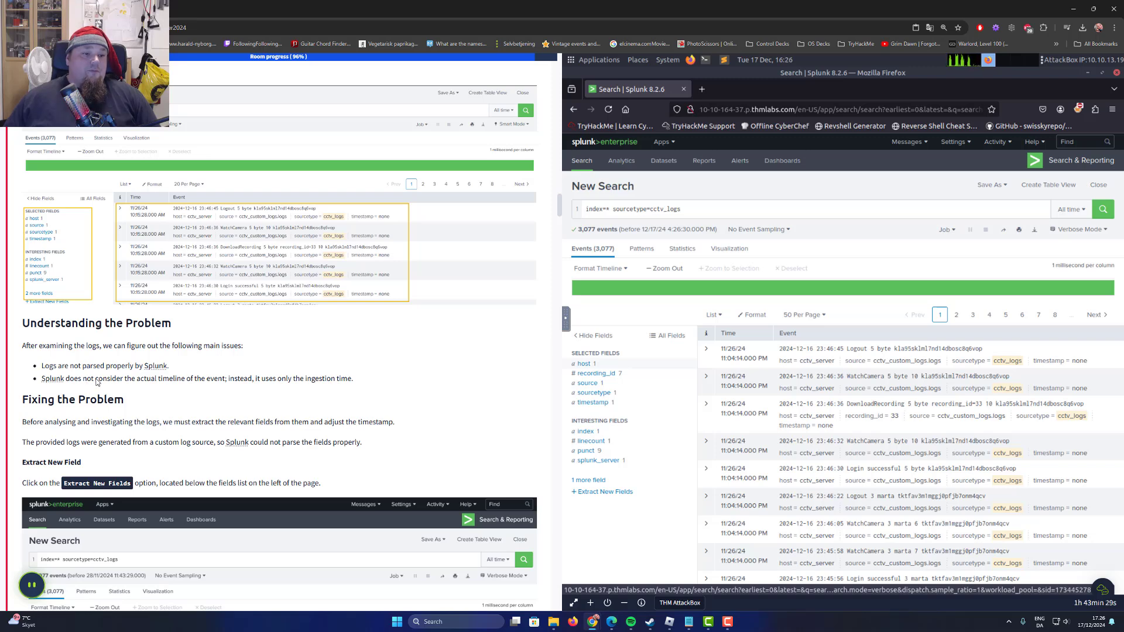
pyautogui.moveTo(50, 366); pyautogui.dragTo(130, 365)
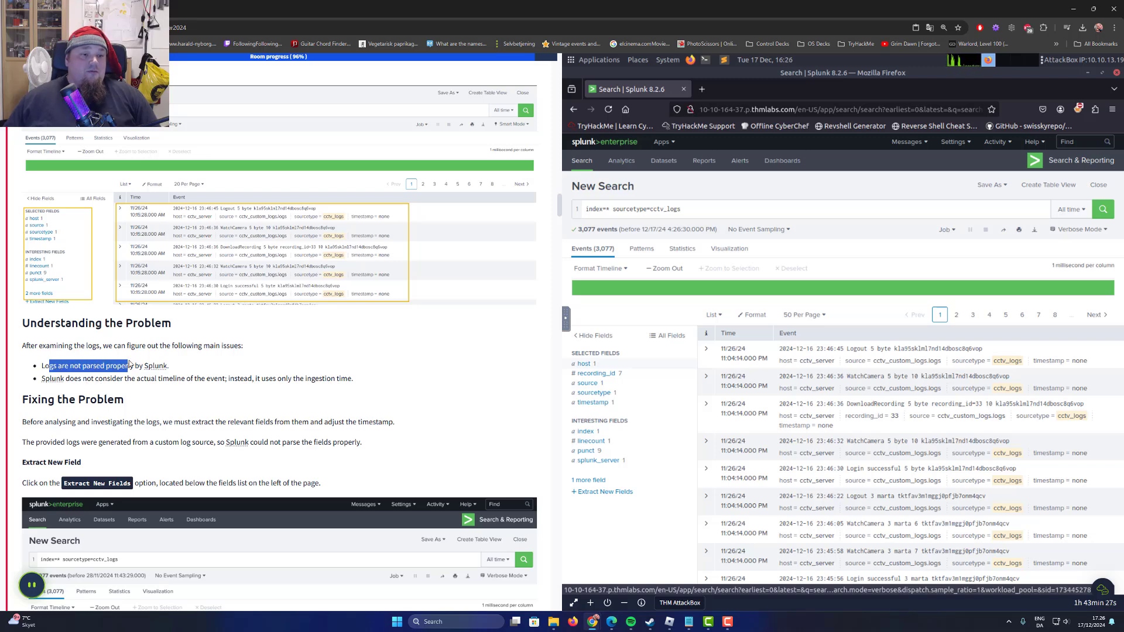
pyautogui.moveTo(49, 399); pyautogui.dragTo(107, 400)
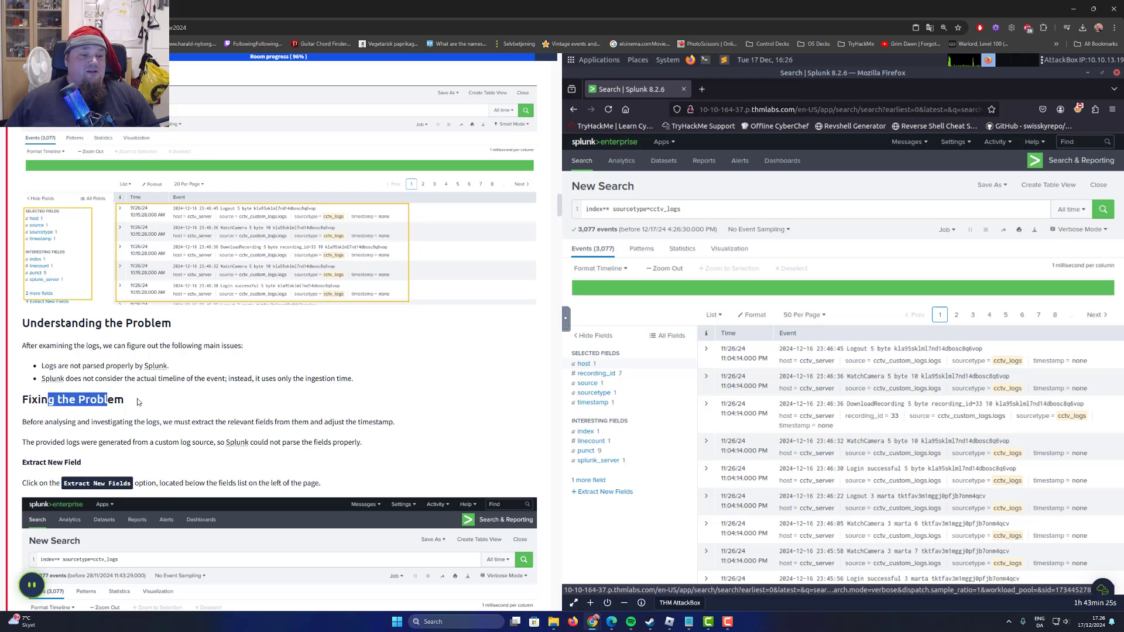
# Follow the Extract New Field instructions and start extracting new fields from the cctv_logs events.
pyautogui.scroll(-3, 118, 399)
pyautogui.moveTo(71, 352); pyautogui.dragTo(163, 350)
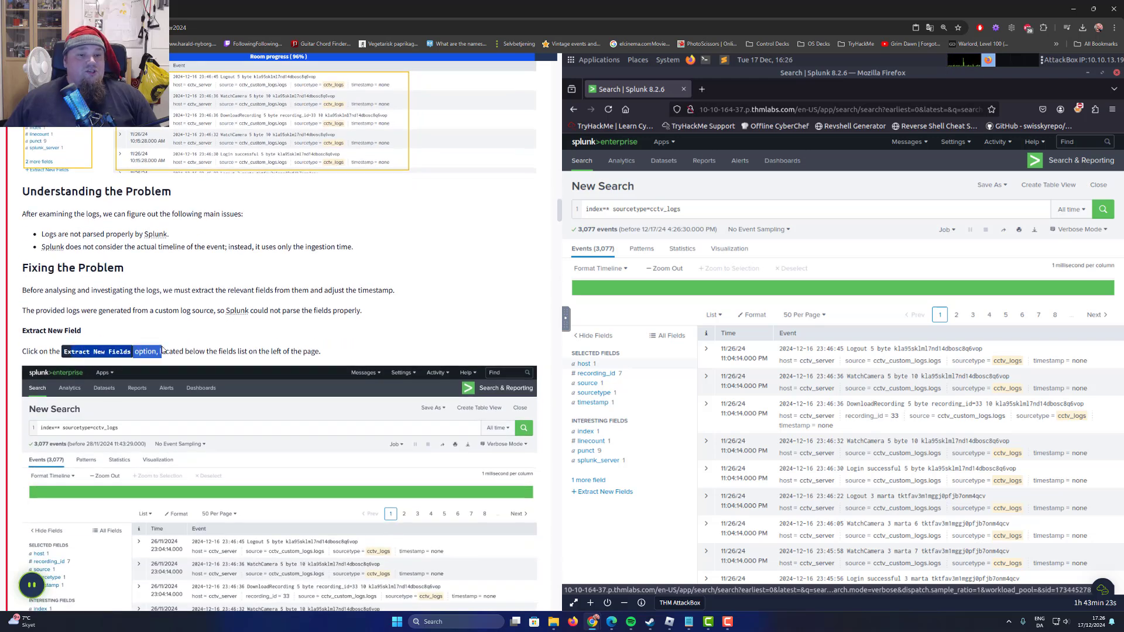
pyautogui.scroll(-1, 204, 344)
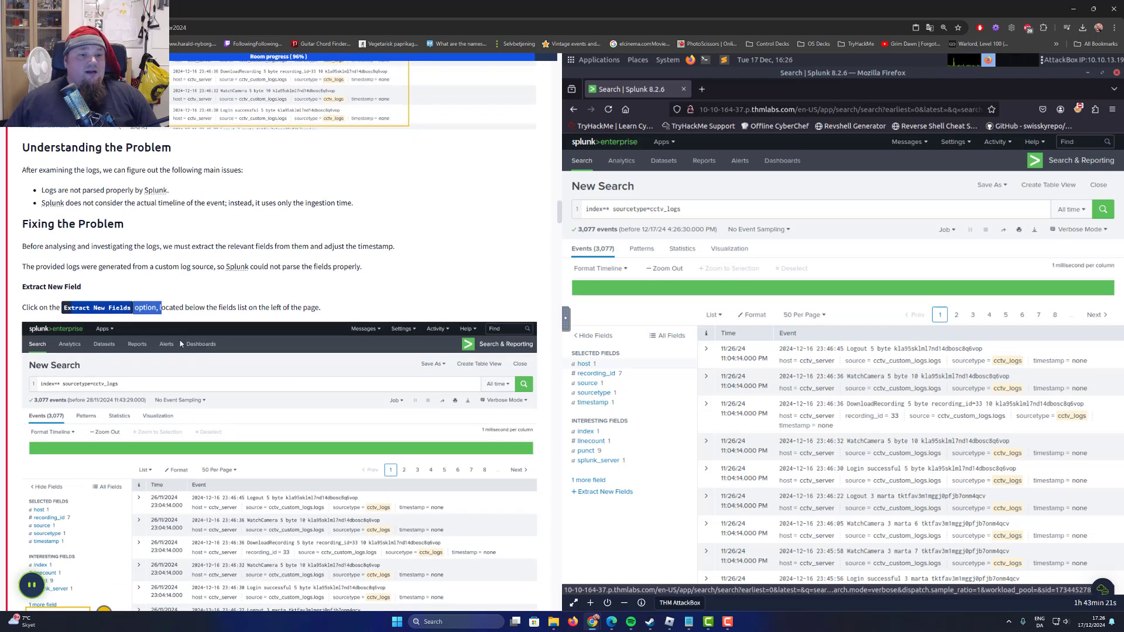
pyautogui.click(316, 270)
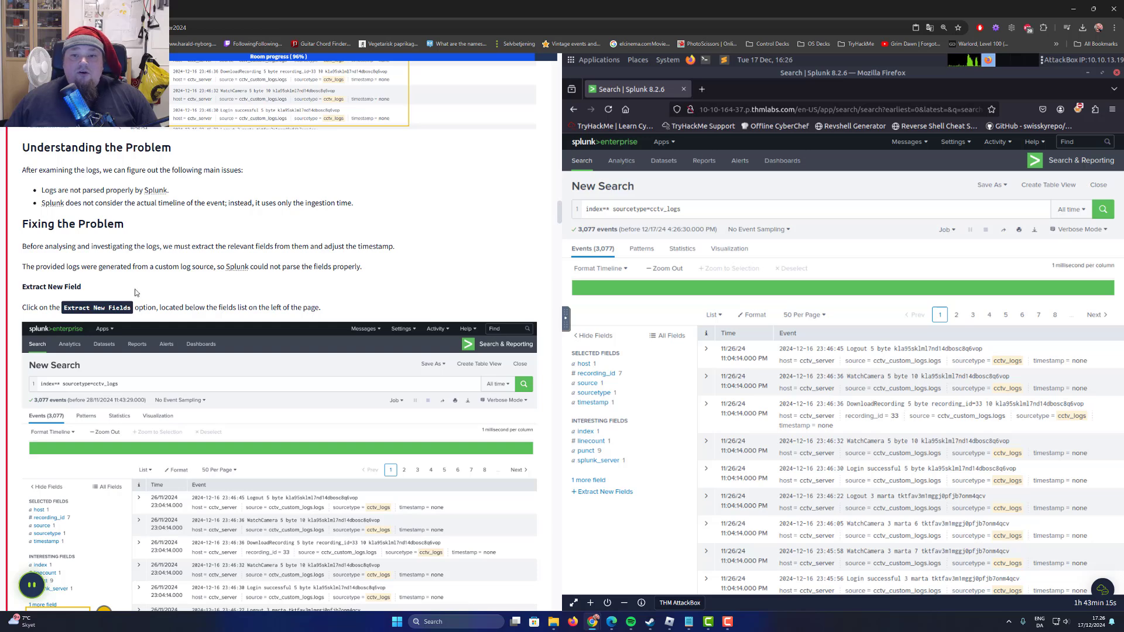
pyautogui.scroll(-1, 273, 379)
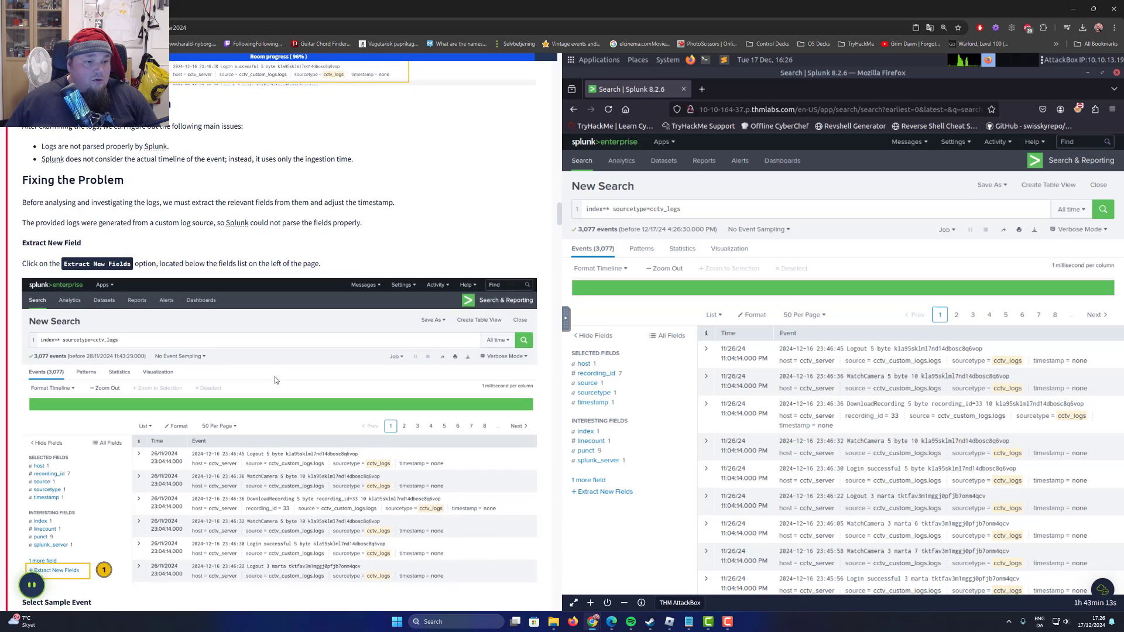
pyautogui.click(606, 492)
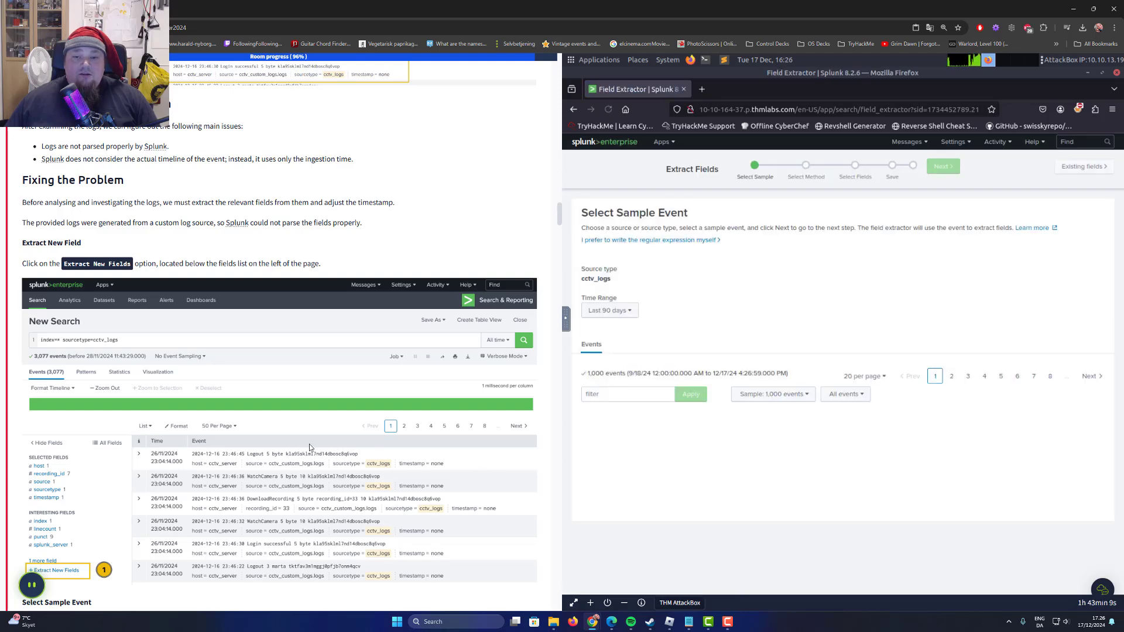
pyautogui.scroll(-3, 210, 454)
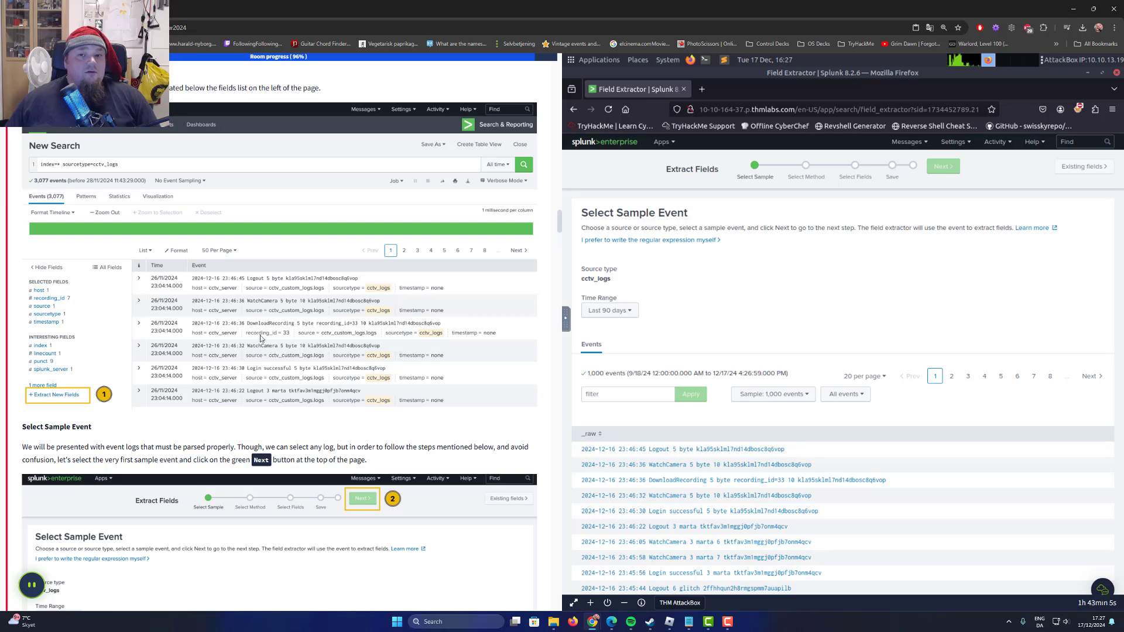
pyautogui.scroll(-3, 259, 349)
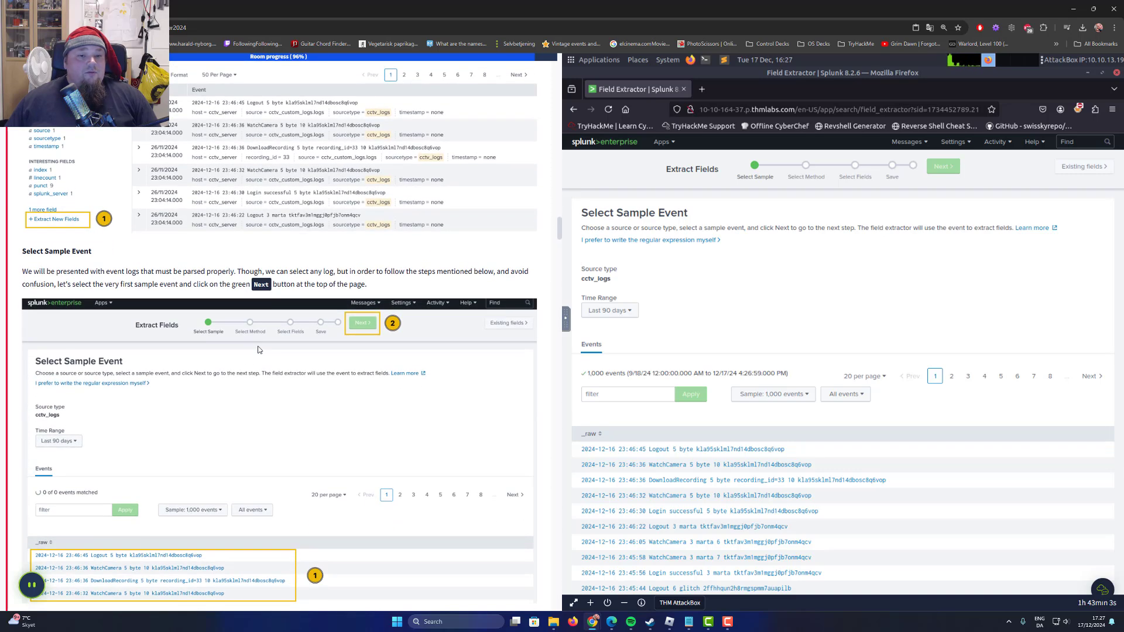
pyautogui.scroll(-3, 257, 347)
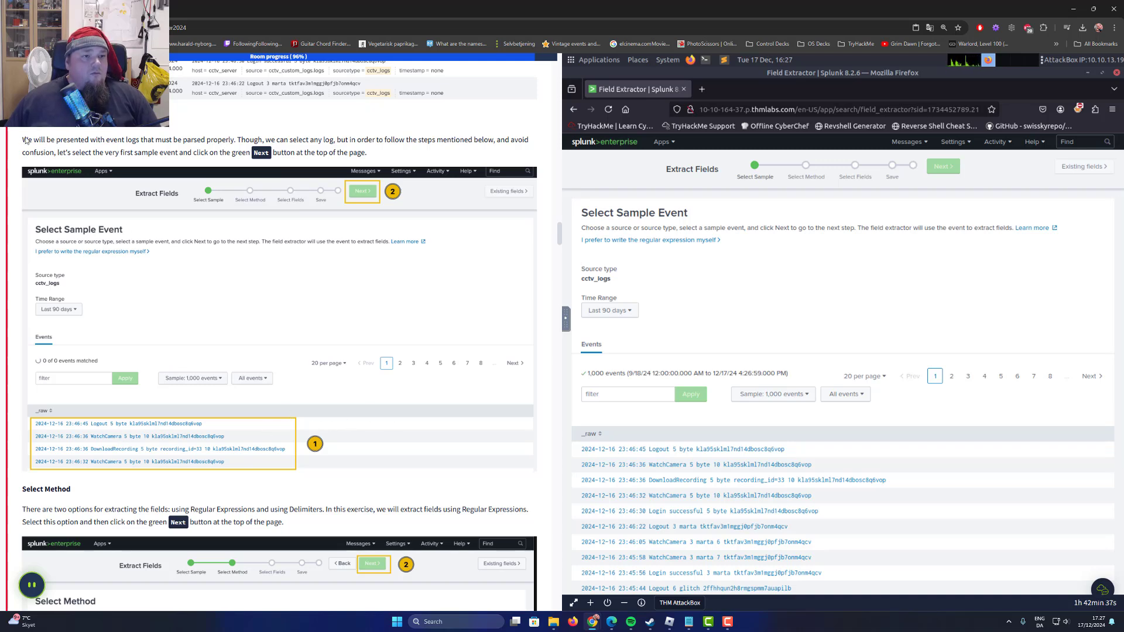
pyautogui.moveTo(26, 141); pyautogui.dragTo(510, 145)
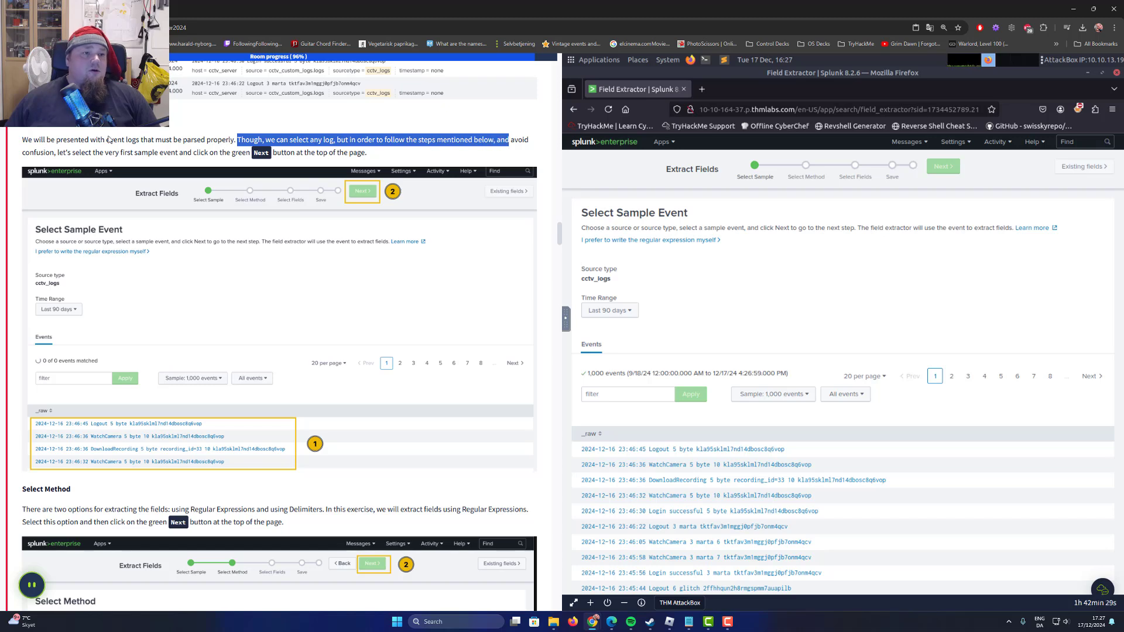
pyautogui.moveTo(26, 150); pyautogui.dragTo(100, 153)
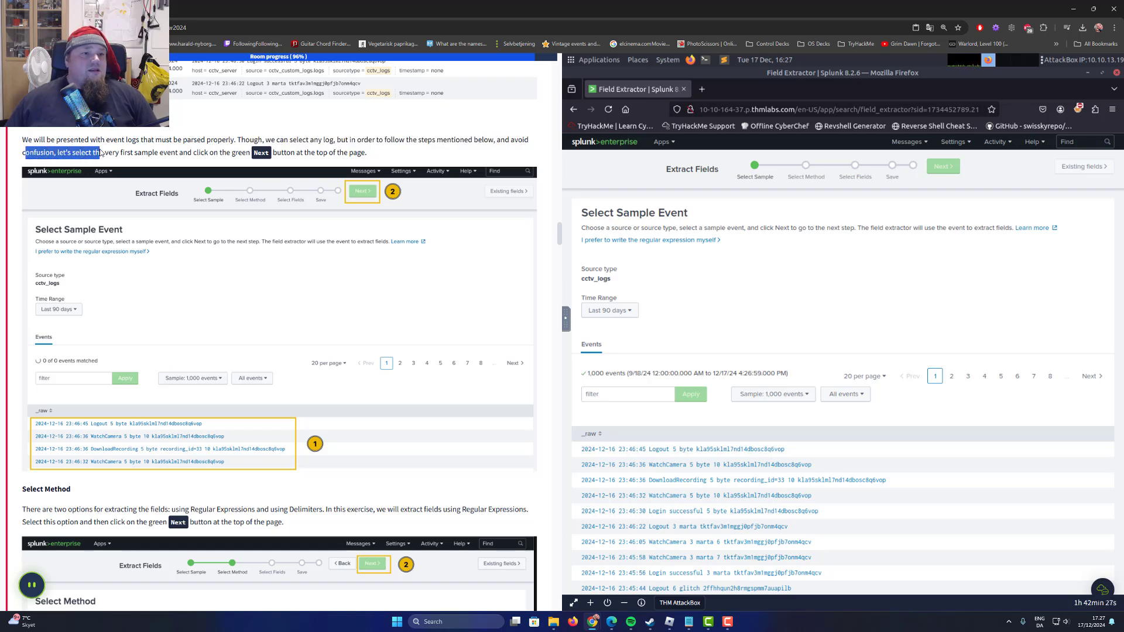
pyautogui.click(115, 154)
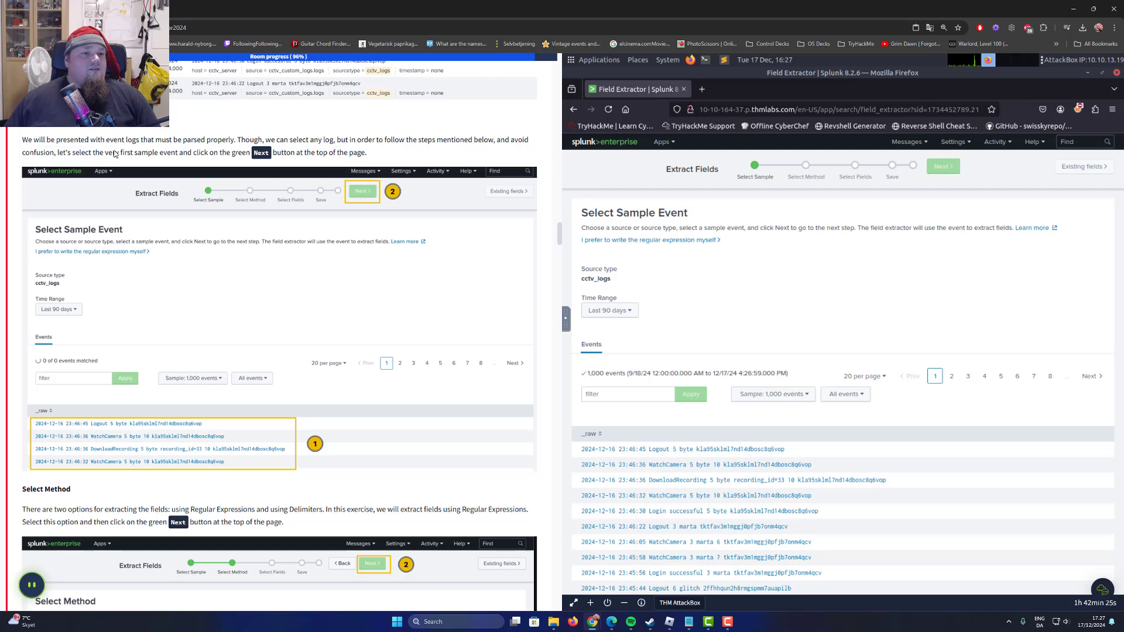
pyautogui.moveTo(112, 155); pyautogui.dragTo(225, 152)
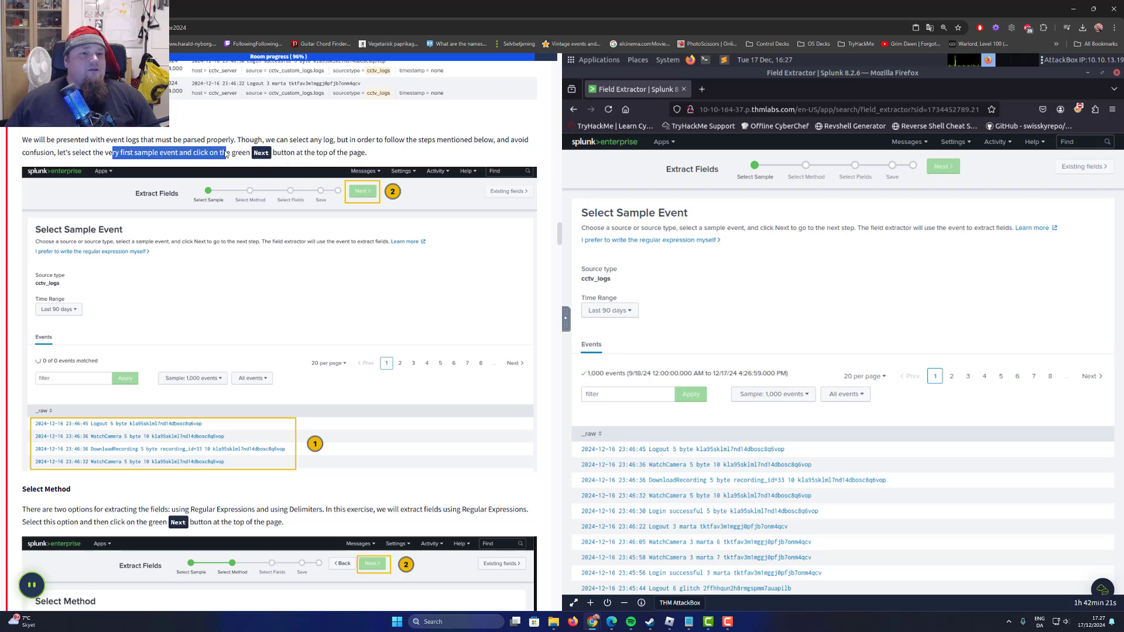
pyautogui.click(323, 147)
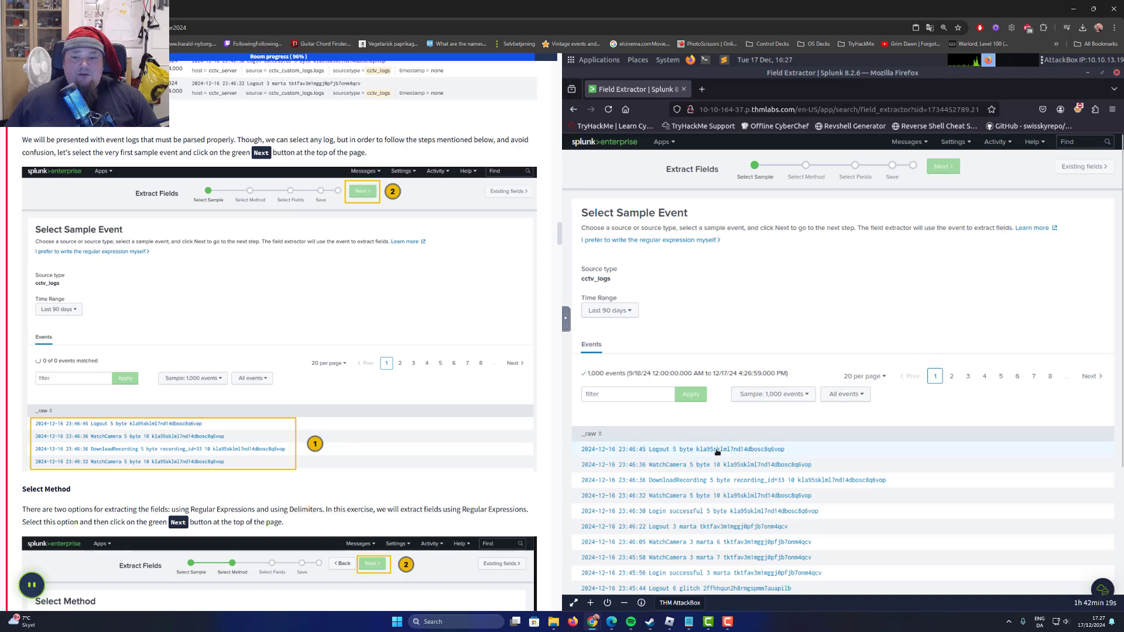
pyautogui.click(698, 454)
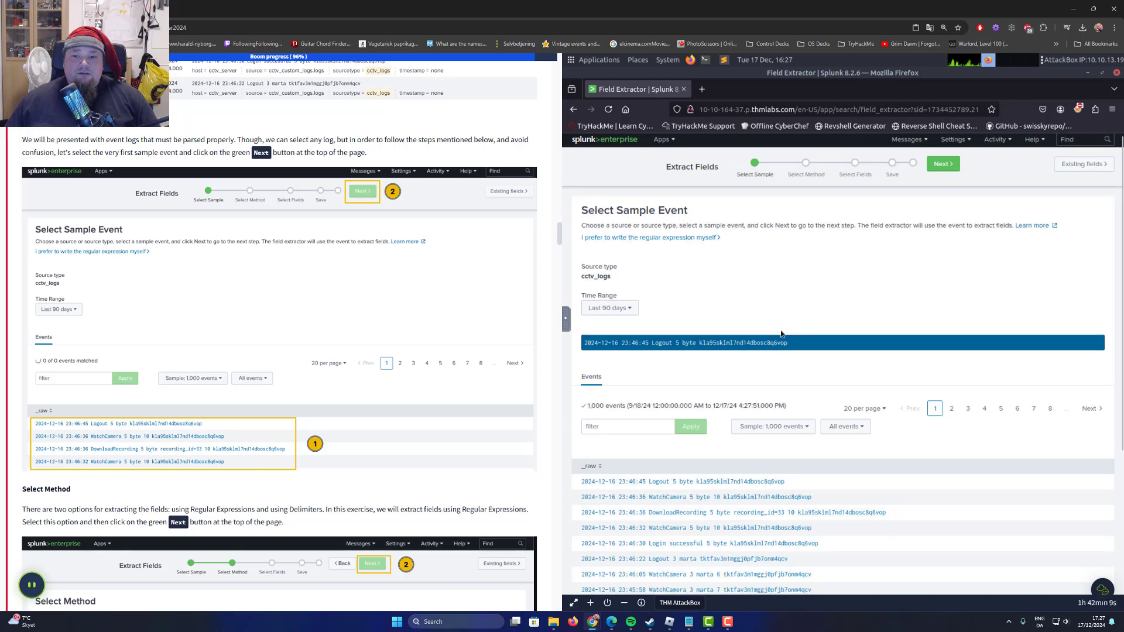
# Confirm the selected Logout event as the sample and proceed to the extraction method choice.
pyautogui.scroll(-1, 785, 335)
pyautogui.scroll(-4, 285, 365)
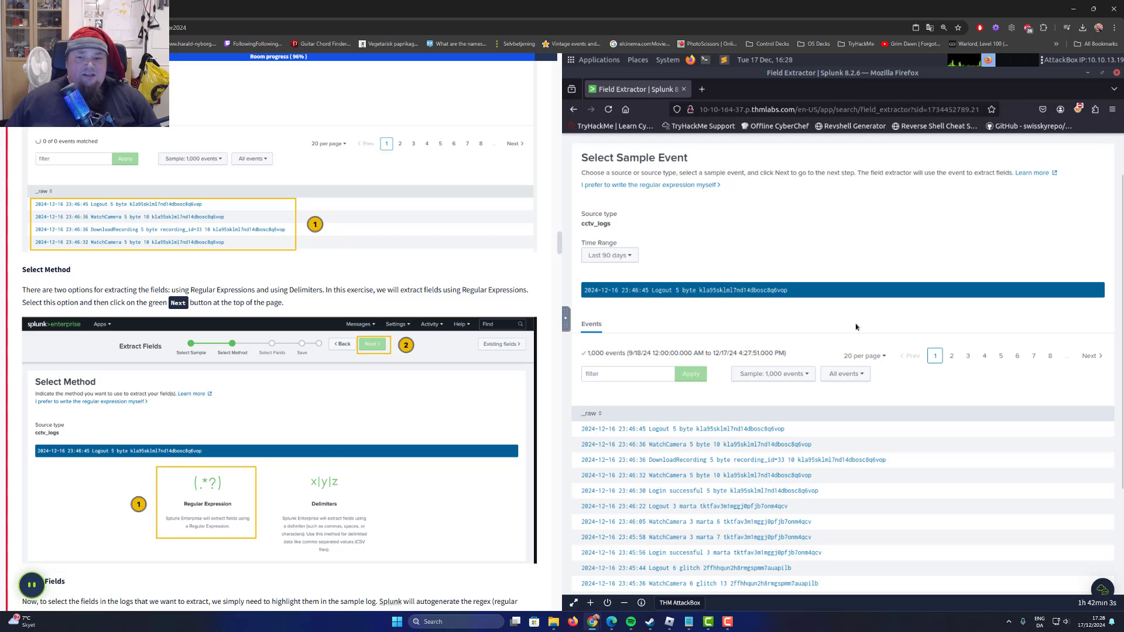
pyautogui.scroll(1, 935, 208)
pyautogui.click(937, 168)
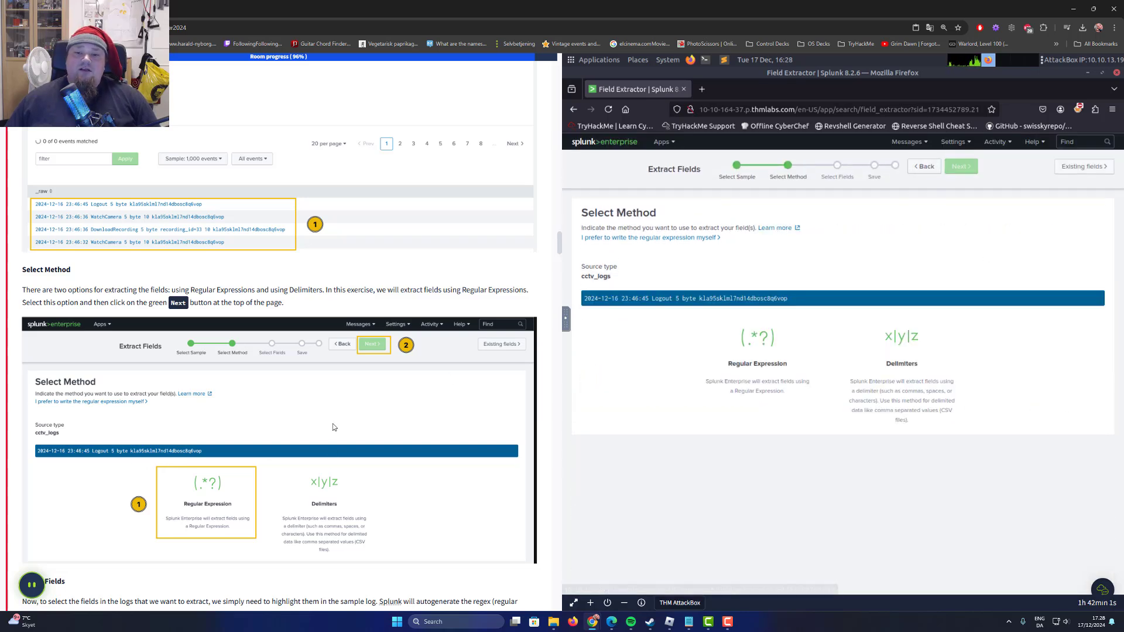
# Follow the Select Method instructions, choose Regular Expression as the extraction method and continue to the field selection.
pyautogui.scroll(-1, 46, 264)
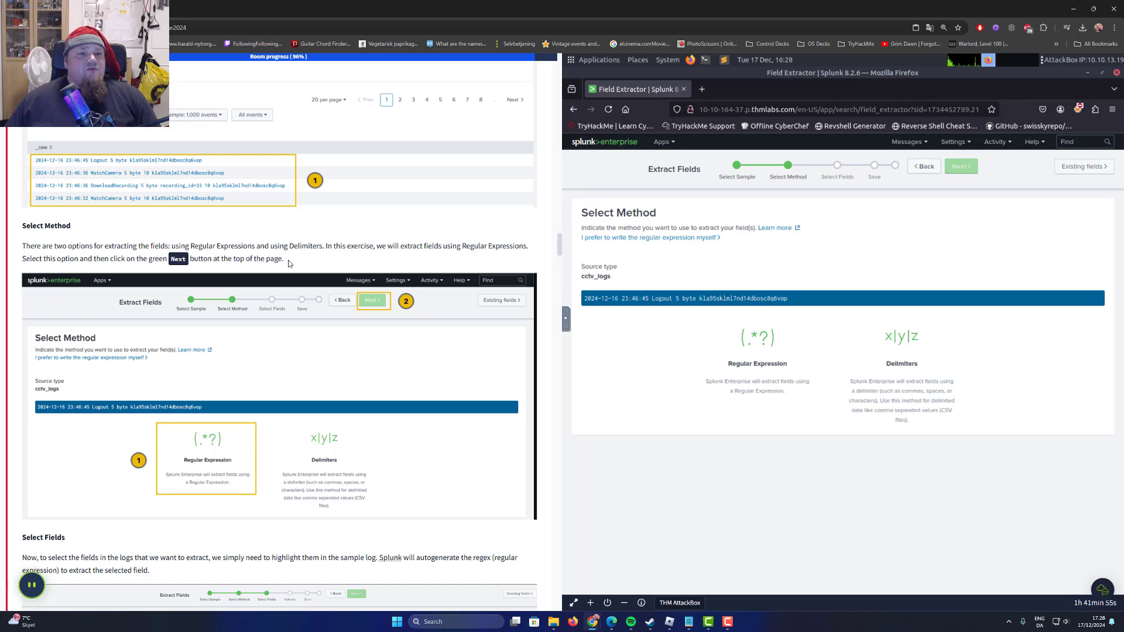
pyautogui.moveTo(186, 247); pyautogui.dragTo(323, 248)
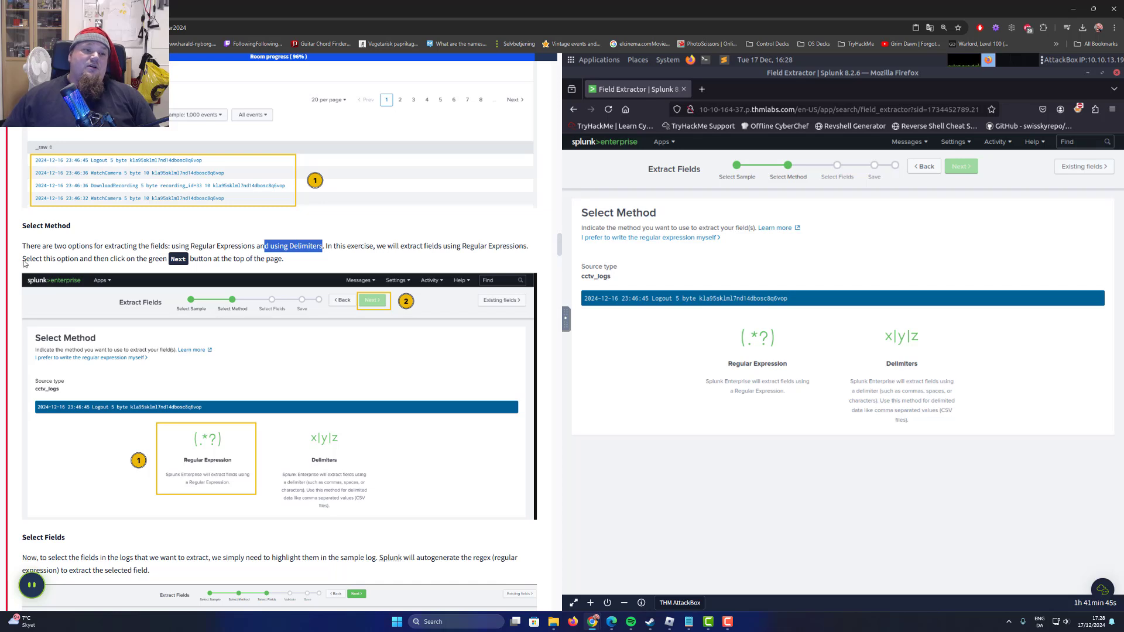
pyautogui.moveTo(23, 259); pyautogui.dragTo(140, 268)
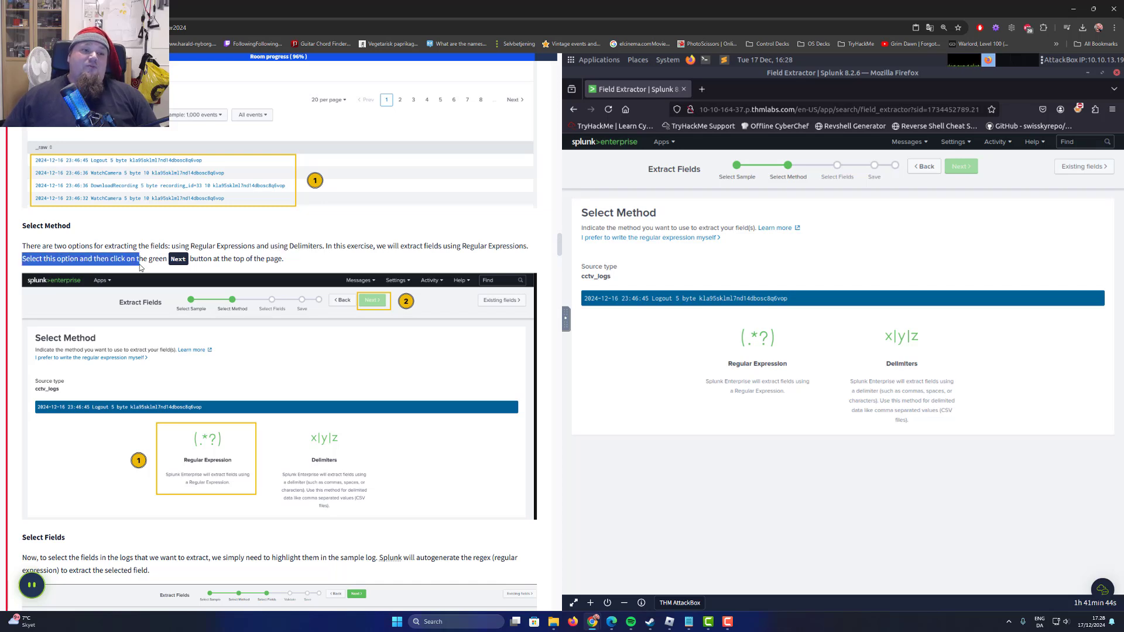
pyautogui.click(783, 353)
pyautogui.click(977, 167)
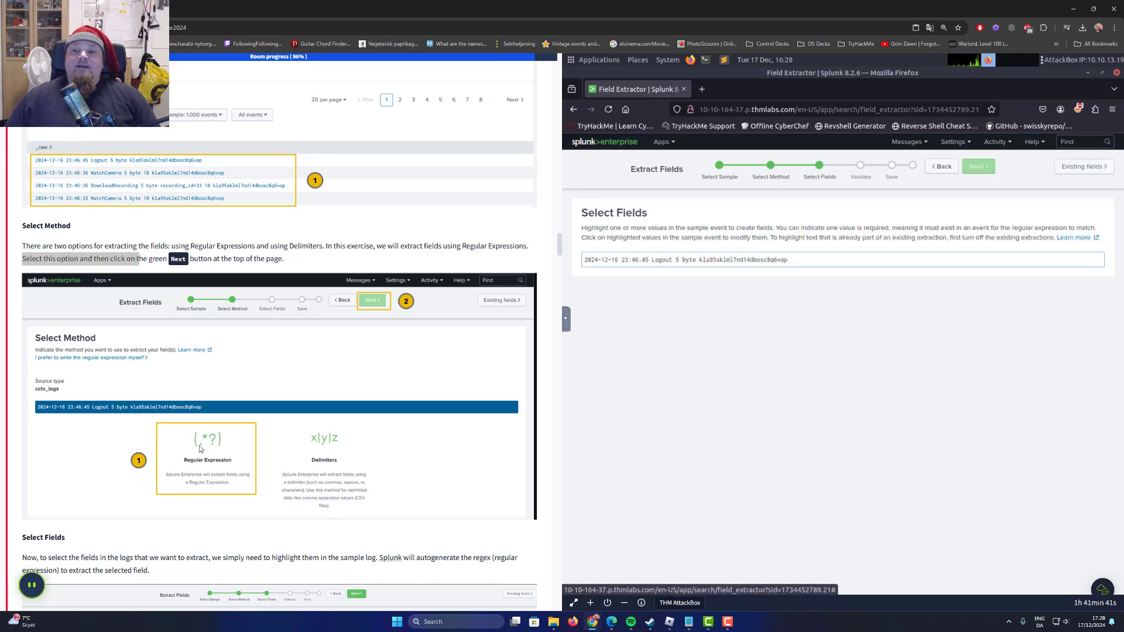
# Read the Select Fields section on highlighting values in the sample log to extract them as fields.
pyautogui.scroll(-3, 163, 410)
pyautogui.scroll(-5, 167, 404)
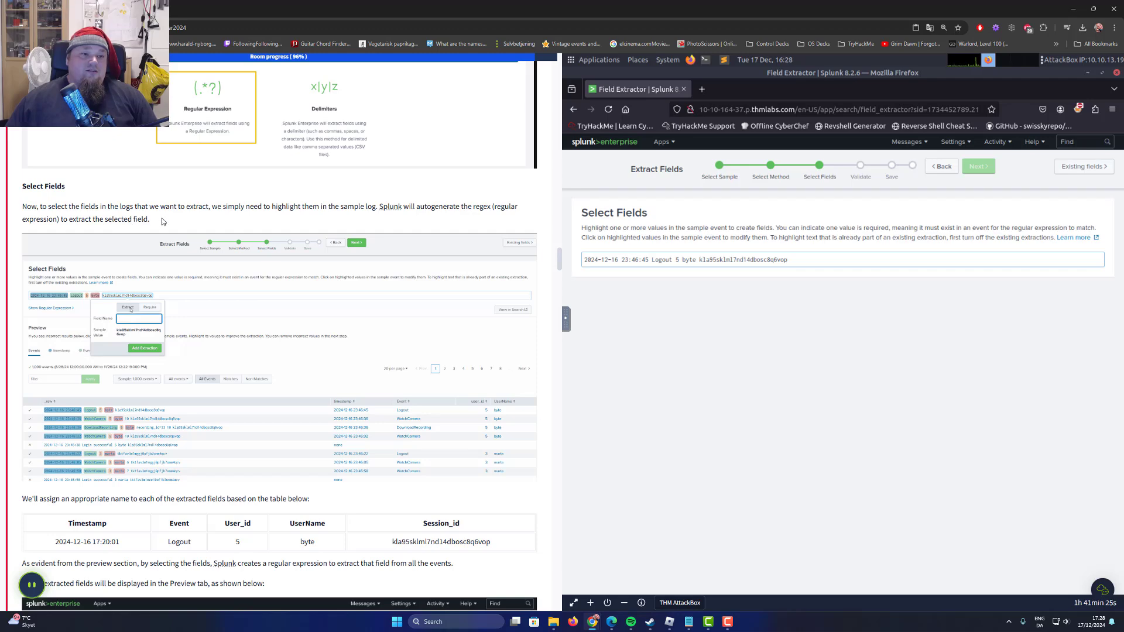
pyautogui.scroll(-1, 176, 213)
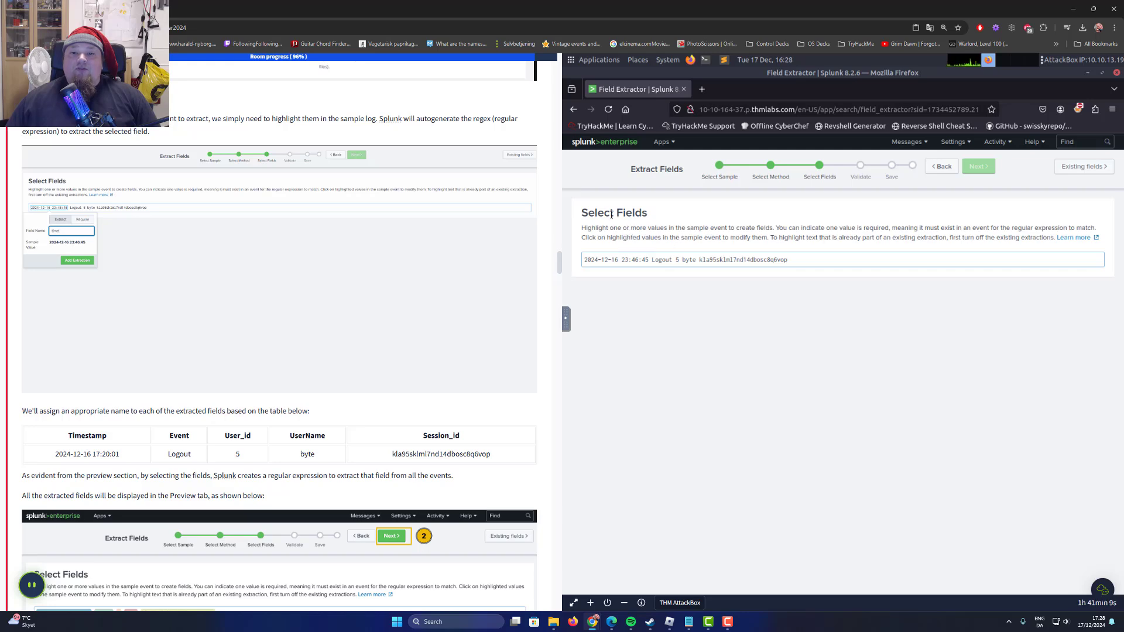
pyautogui.doubleClick(631, 213)
pyautogui.scroll(2, 351, 266)
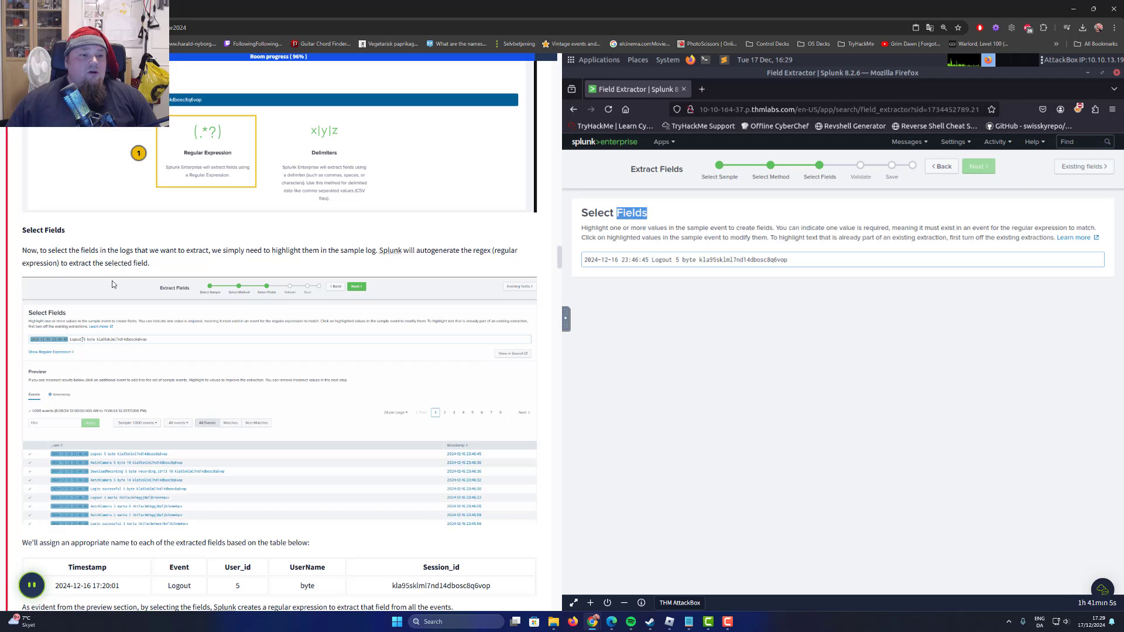
pyautogui.click(606, 262)
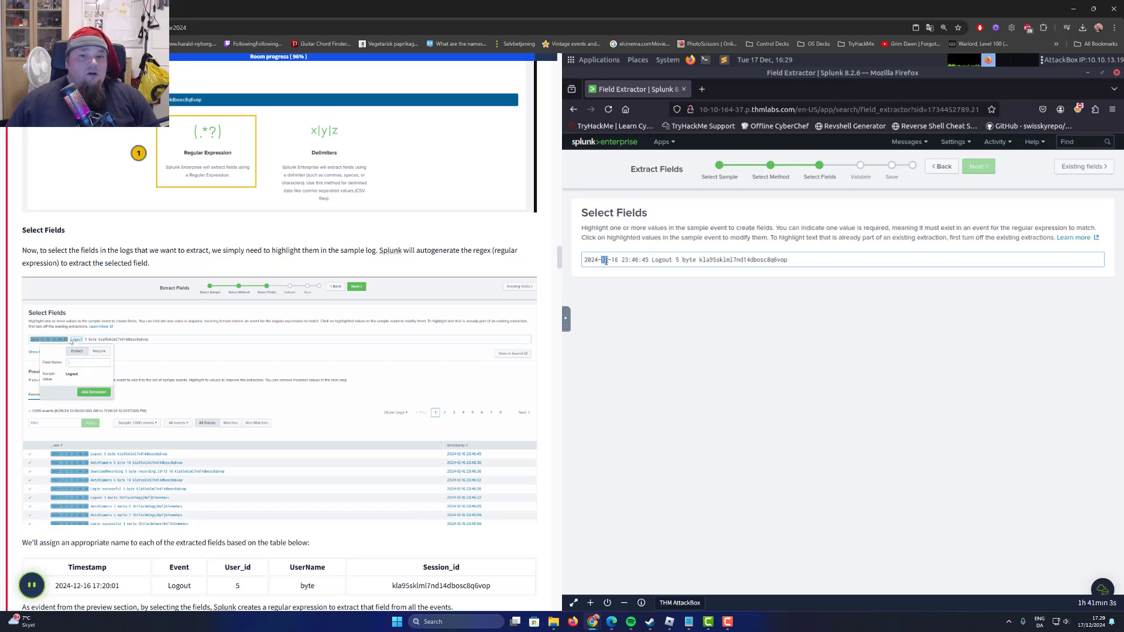
pyautogui.doubleClick(606, 261)
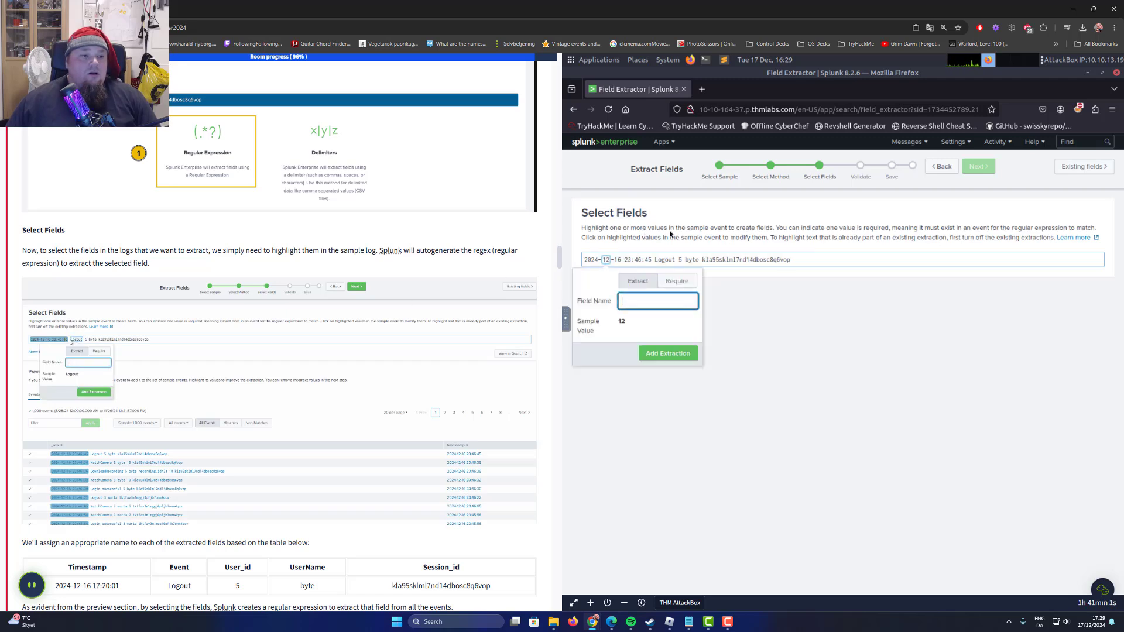
pyautogui.click(645, 261)
pyautogui.moveTo(649, 260); pyautogui.dragTo(571, 262)
pyautogui.hotkey('ctrl', 'c')
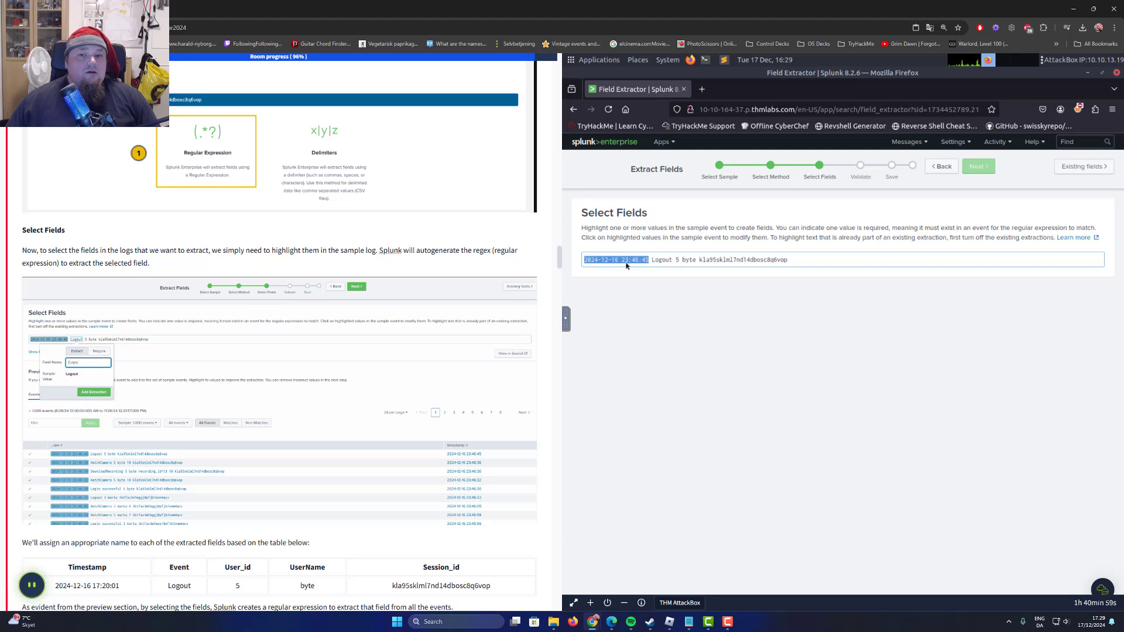
pyautogui.click(623, 260)
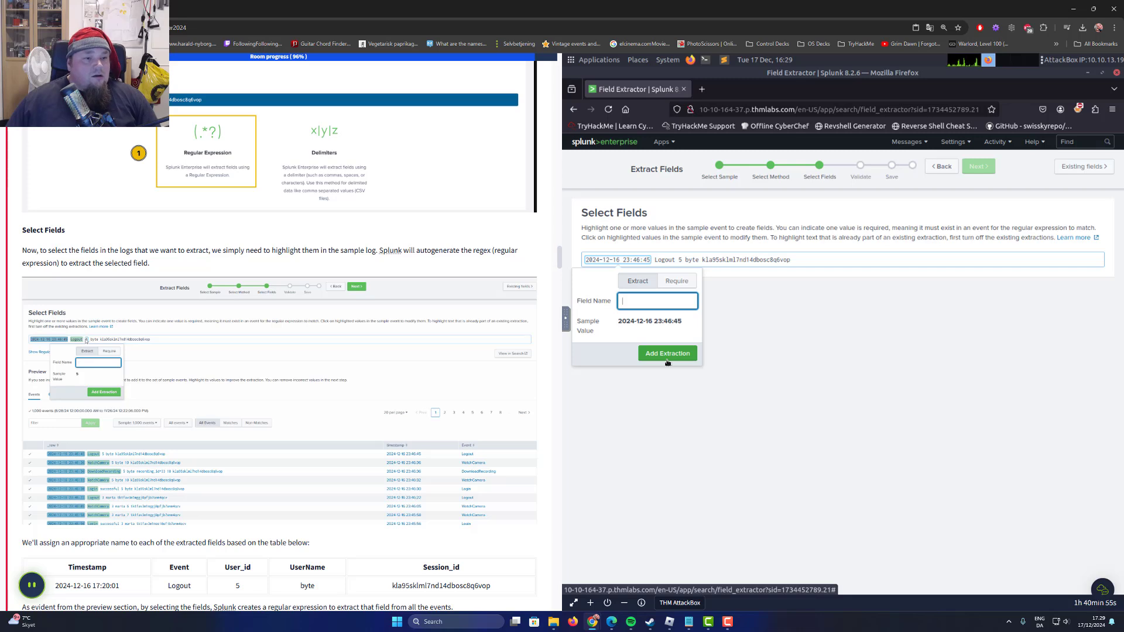
pyautogui.click(653, 260)
pyautogui.moveTo(673, 260); pyautogui.dragTo(651, 260)
pyautogui.tripleClick(651, 260)
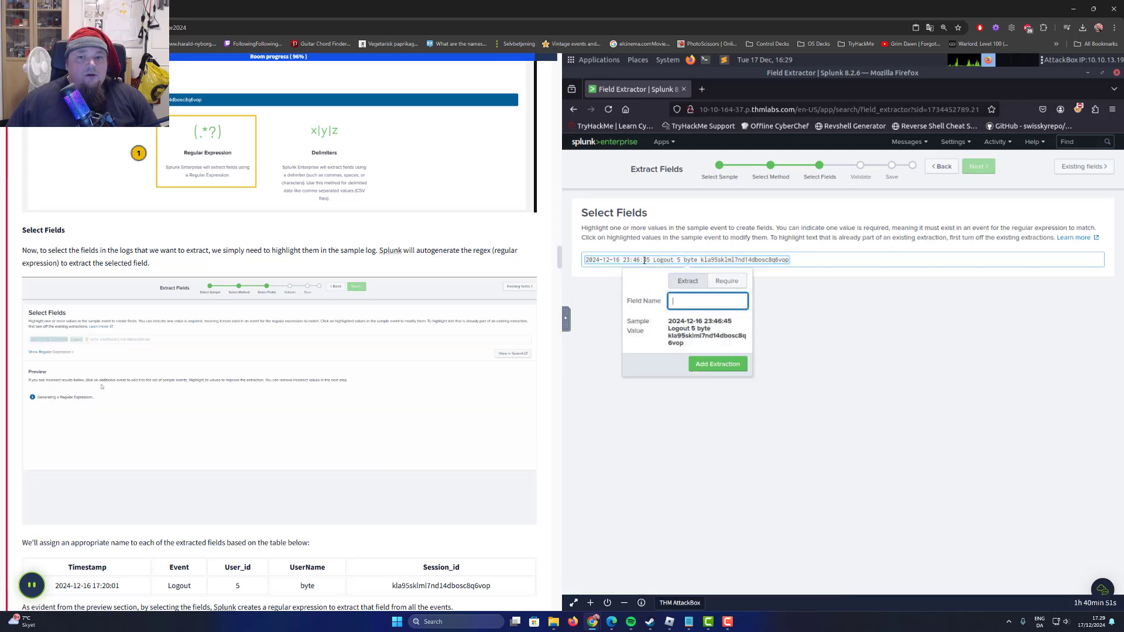
pyautogui.click(631, 263)
pyautogui.doubleClick(592, 260)
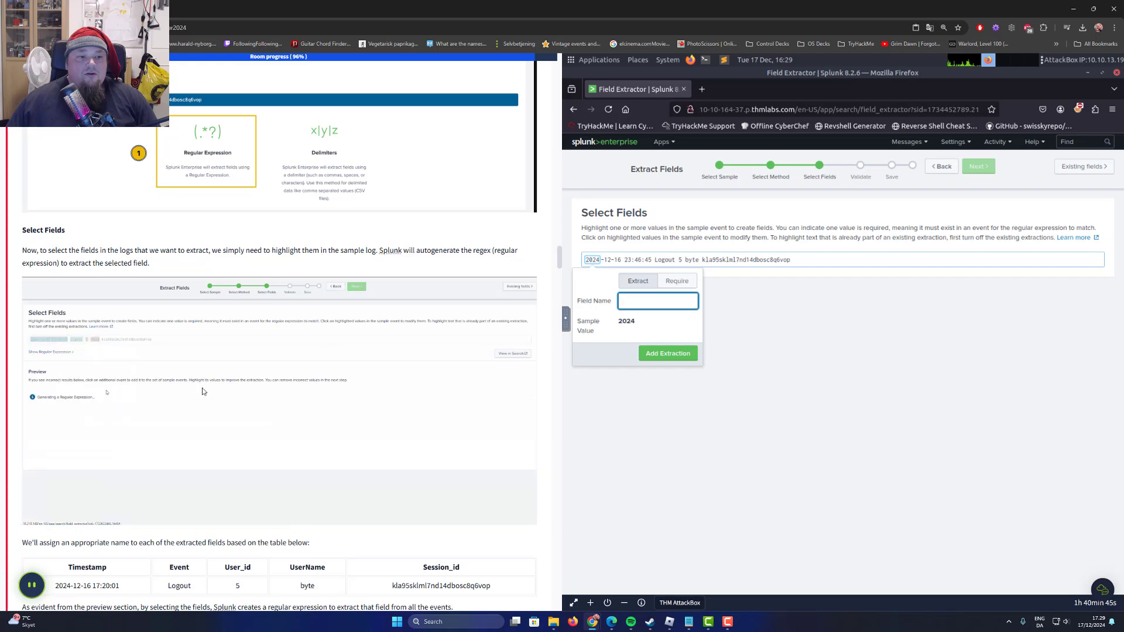
# Examine the task's table of names for the extracted fields and the example preview of the finished extractions.
pyautogui.scroll(-2, 115, 366)
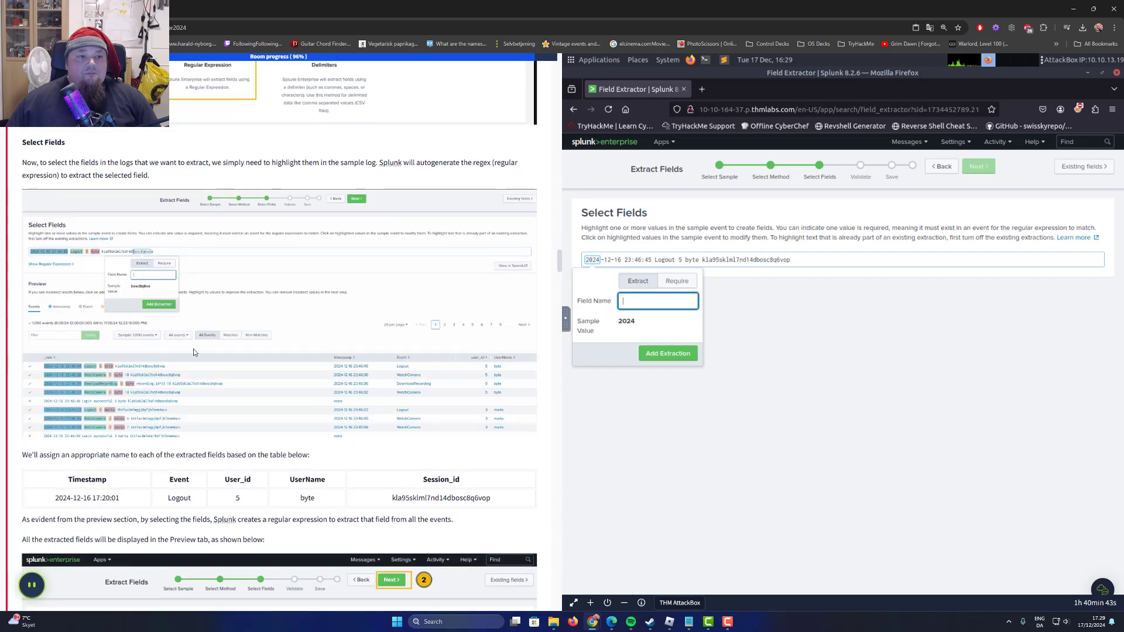
pyautogui.scroll(-3, 199, 348)
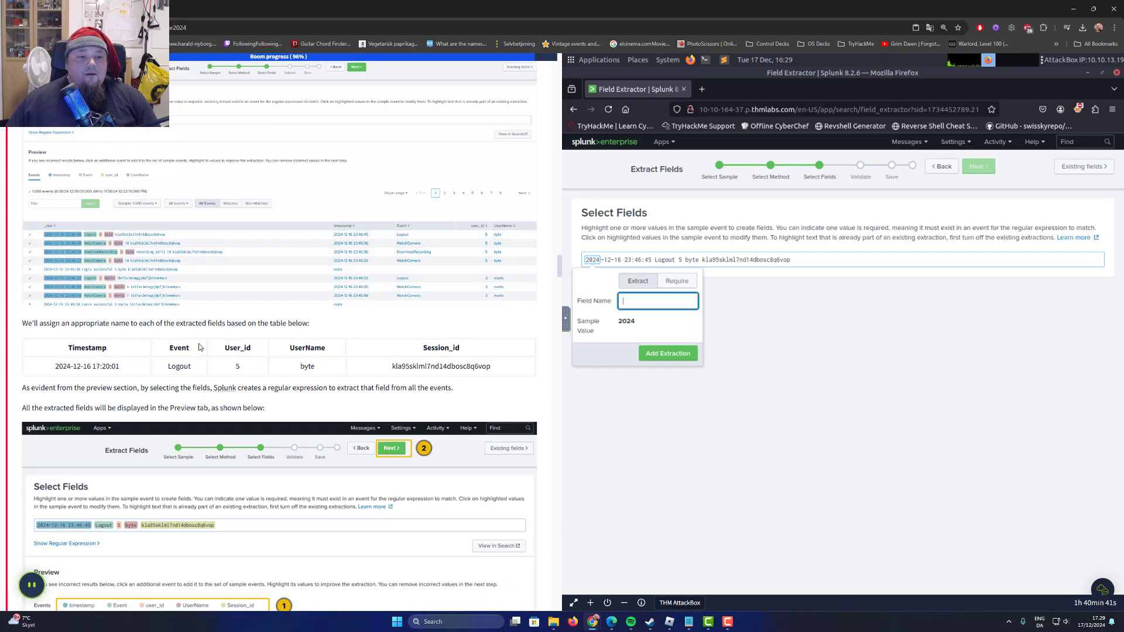
pyautogui.scroll(-4, 199, 348)
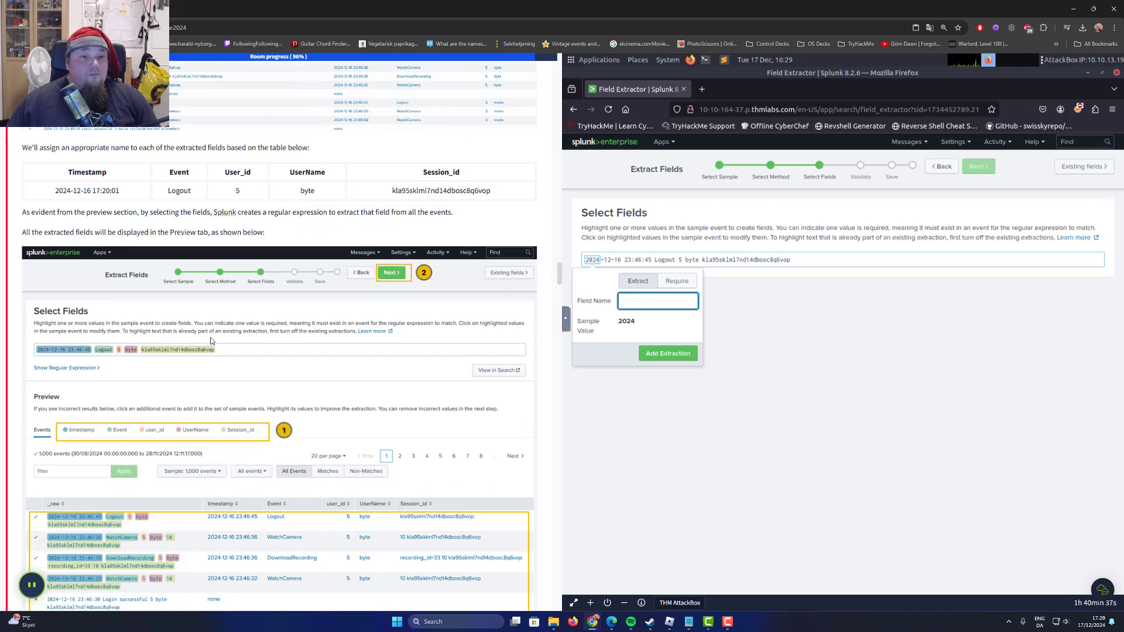
pyautogui.scroll(2, 309, 314)
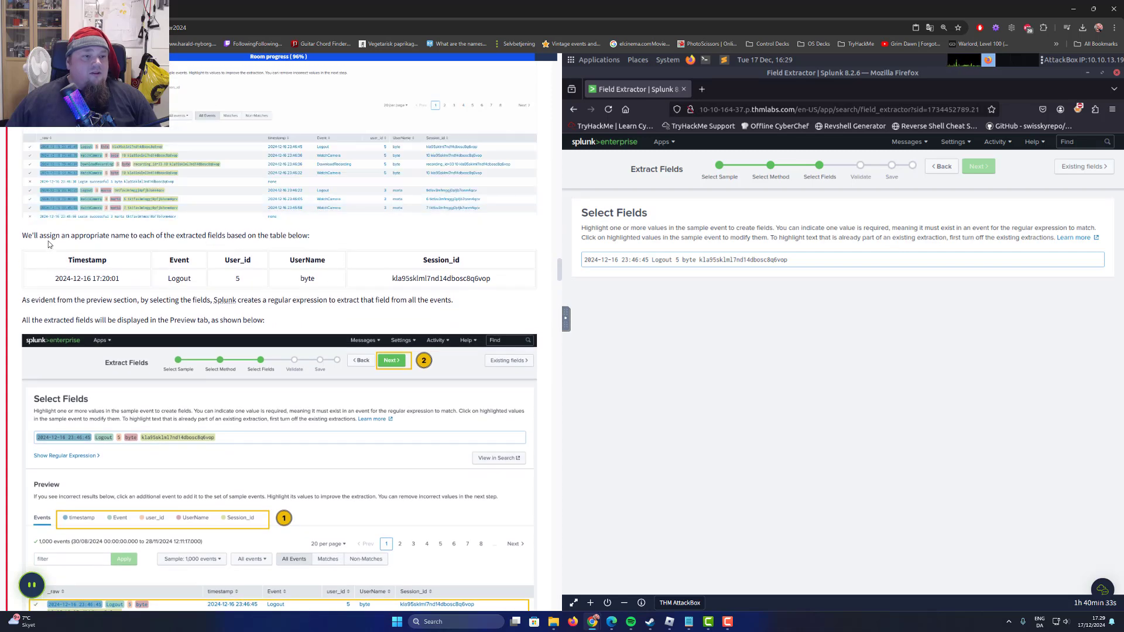
pyautogui.moveTo(94, 236); pyautogui.dragTo(271, 245)
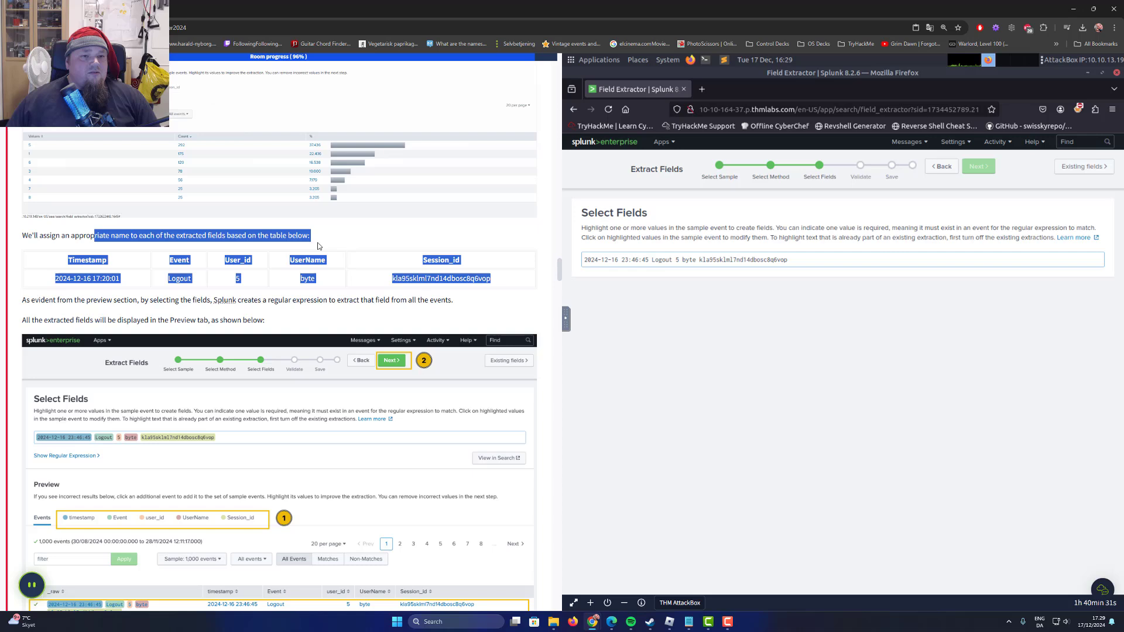
pyautogui.click(271, 245)
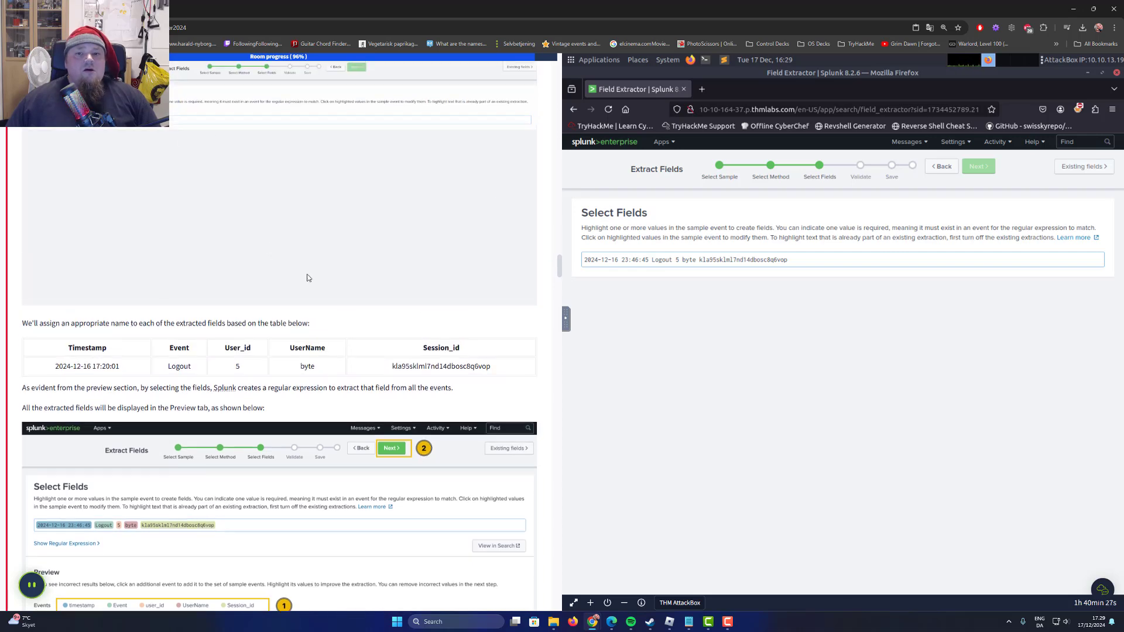
pyautogui.doubleClick(86, 347)
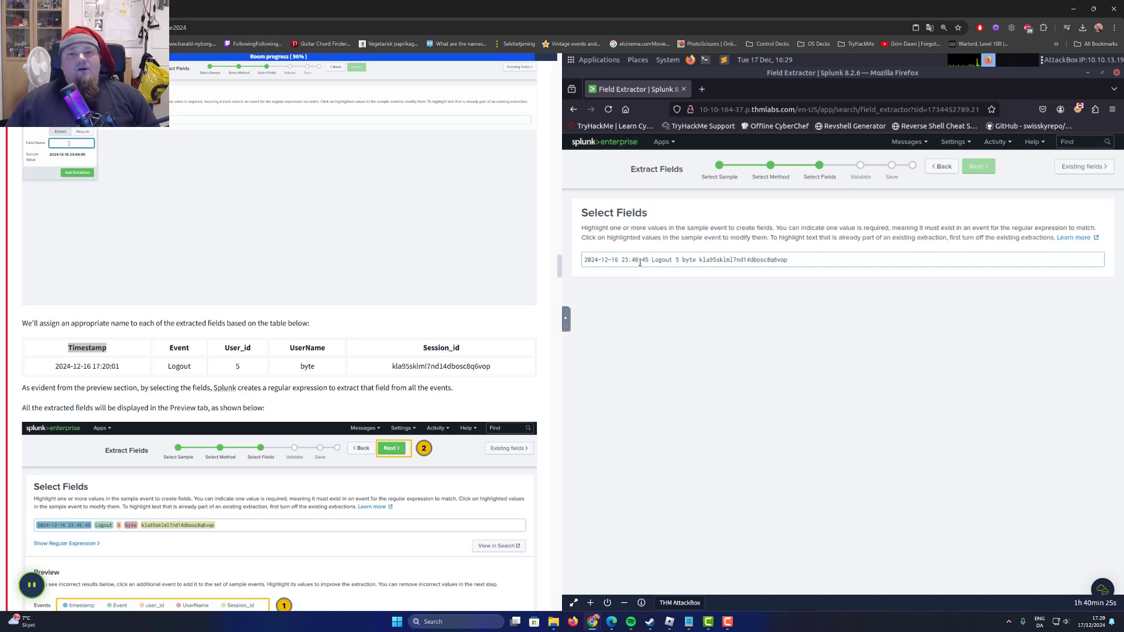
pyautogui.moveTo(649, 260); pyautogui.dragTo(579, 263)
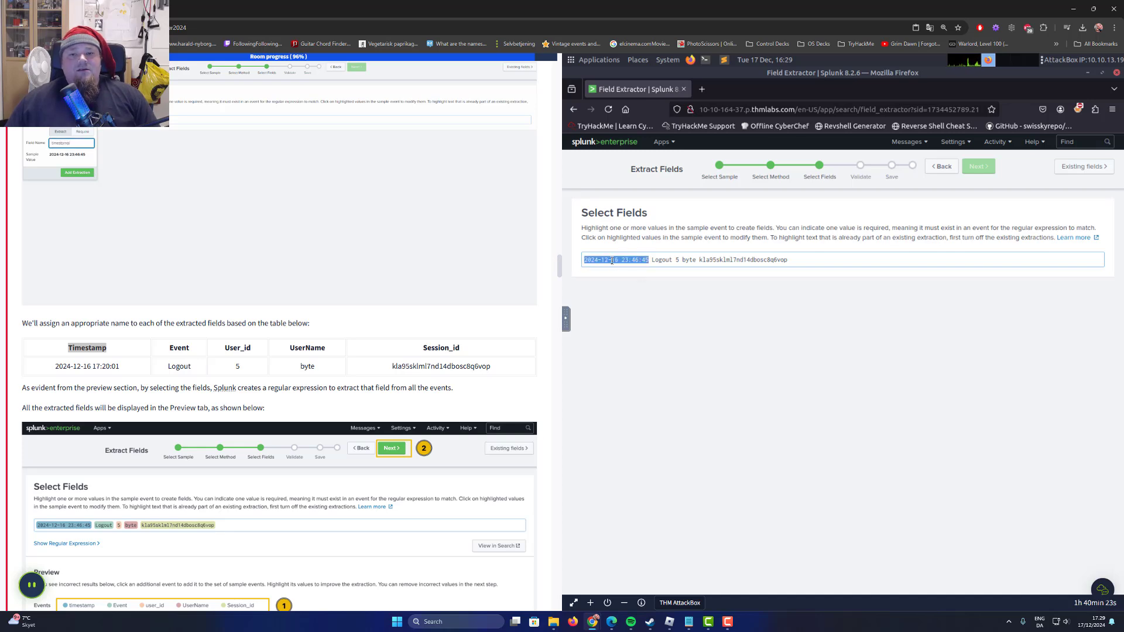
pyautogui.middleClick(639, 304)
pyautogui.click(667, 353)
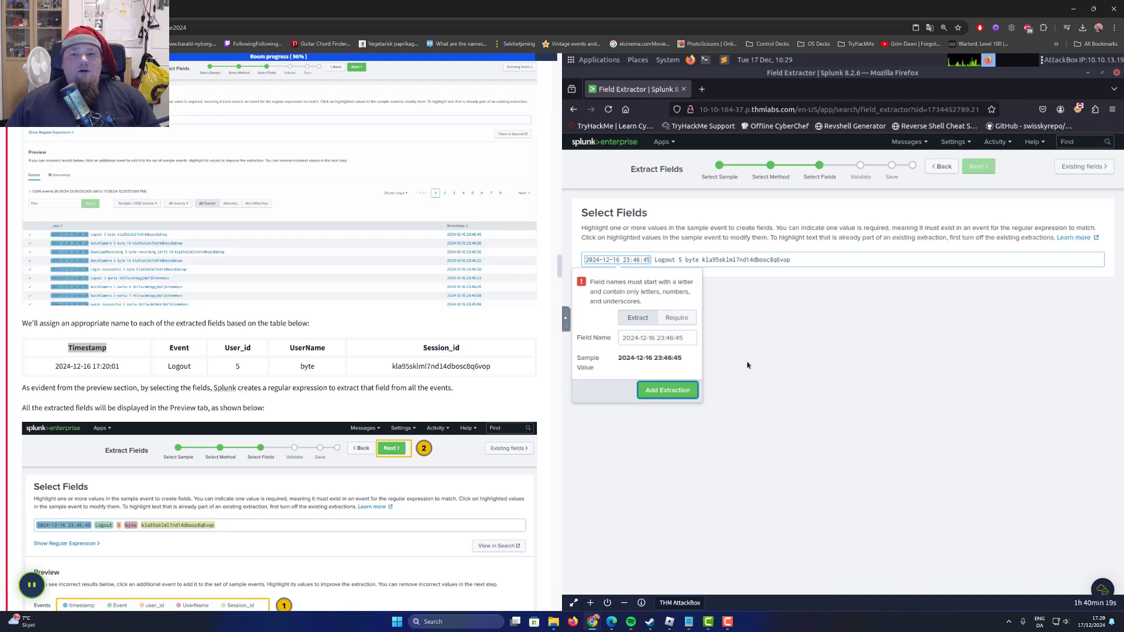
pyautogui.scroll(2, 357, 311)
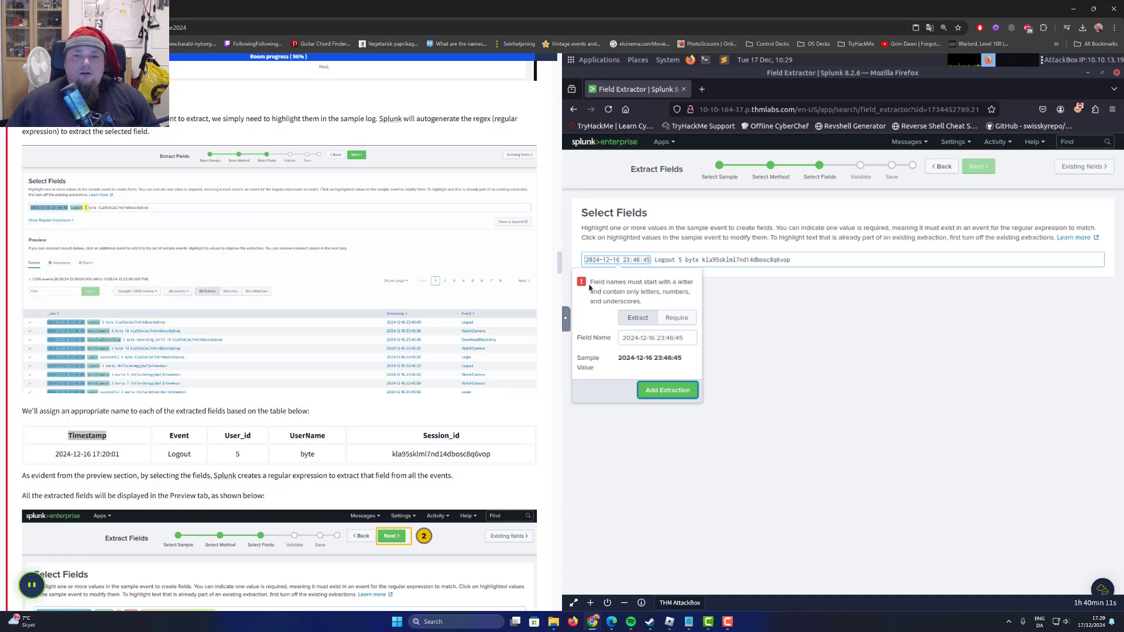
pyautogui.moveTo(590, 281); pyautogui.dragTo(677, 291)
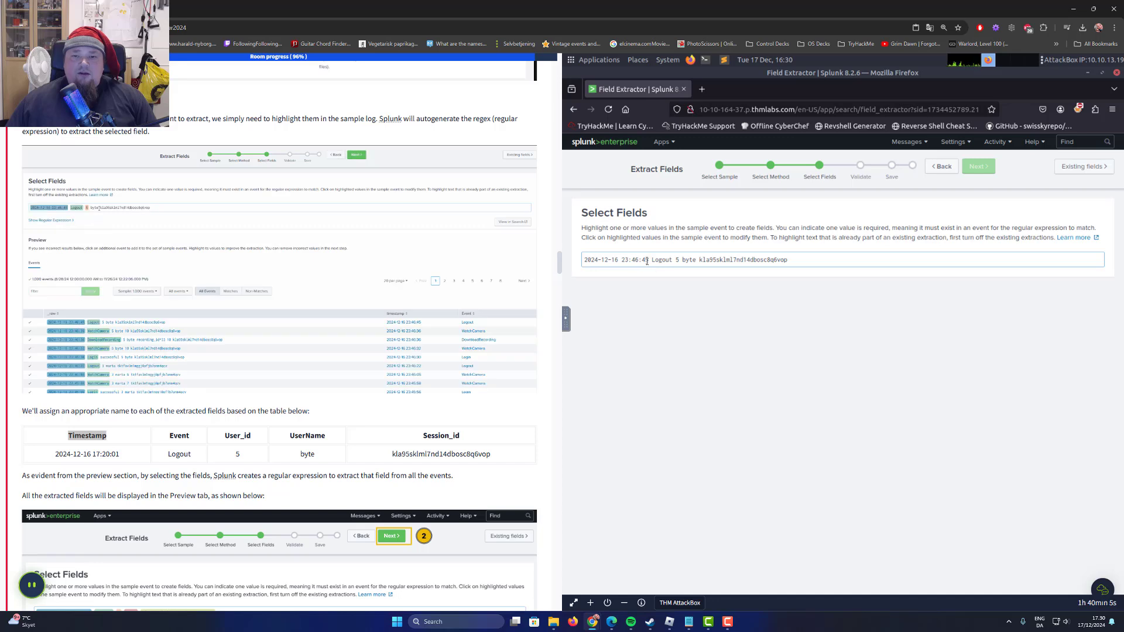
pyautogui.moveTo(651, 260); pyautogui.dragTo(573, 261)
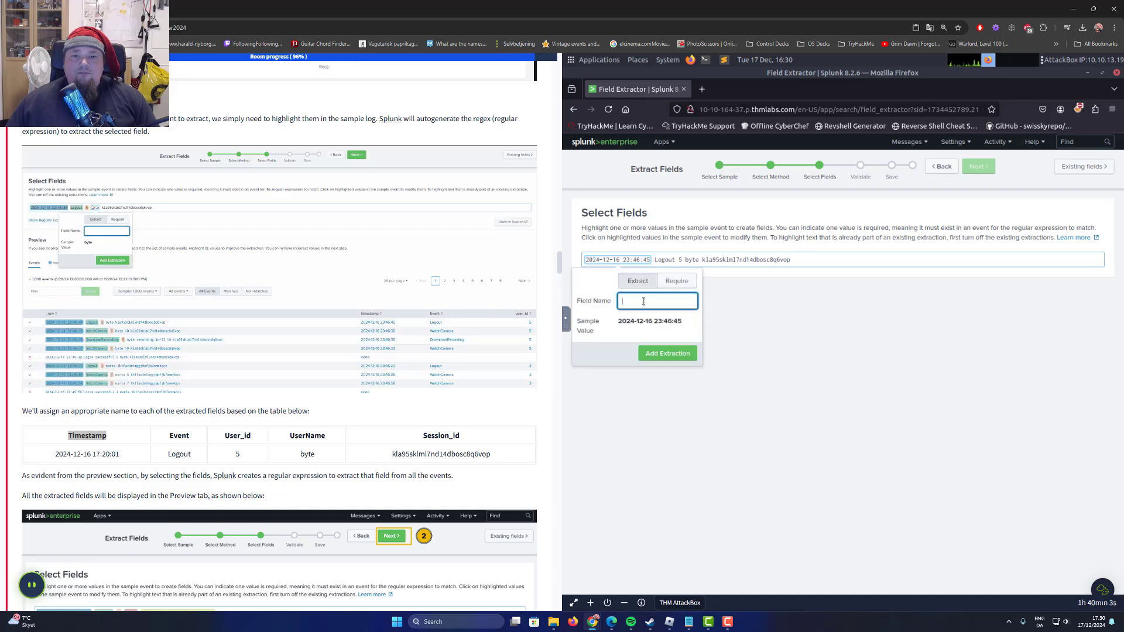
pyautogui.write('Tim')
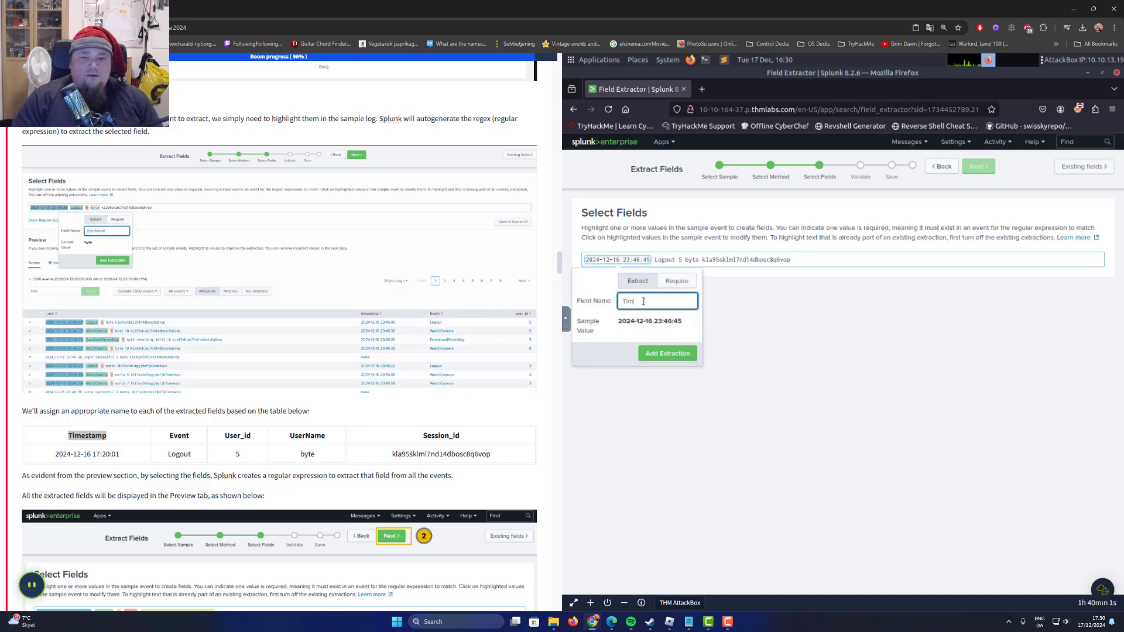
pyautogui.write('estamp')
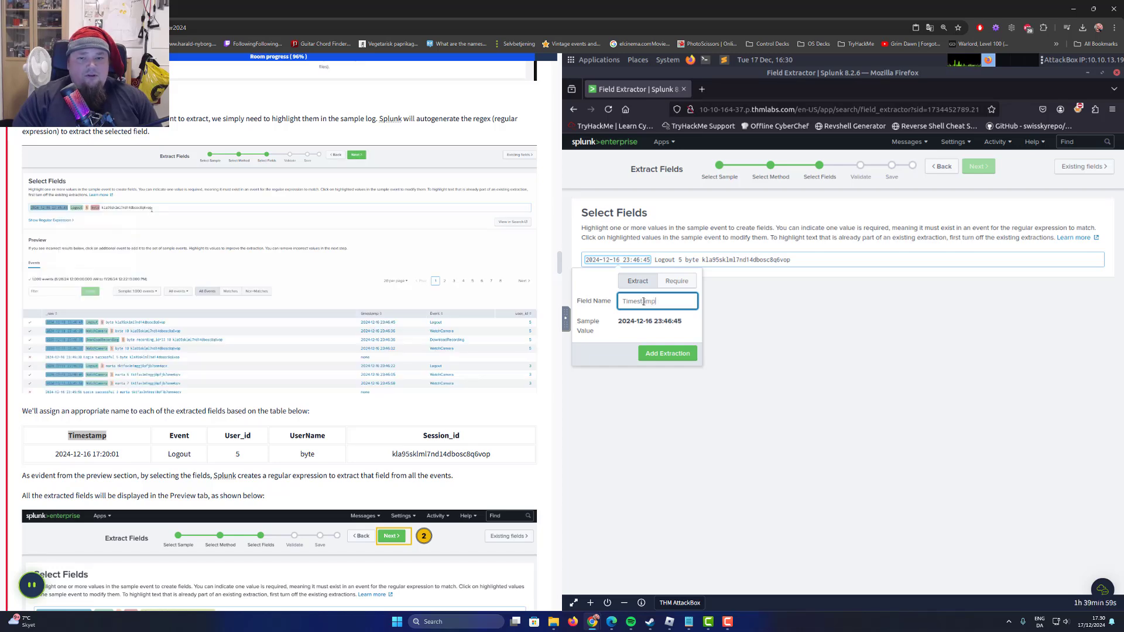
pyautogui.click(672, 353)
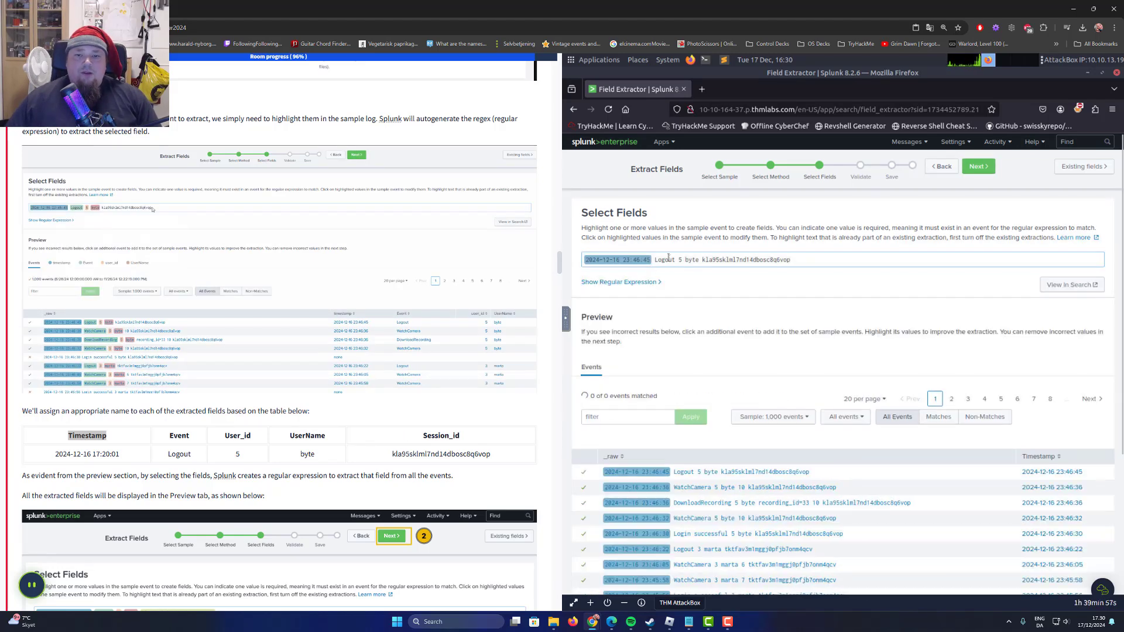
# Extract the word Logout in the sample event as a field named Event.
pyautogui.doubleClick(666, 259)
pyautogui.write('Ev')
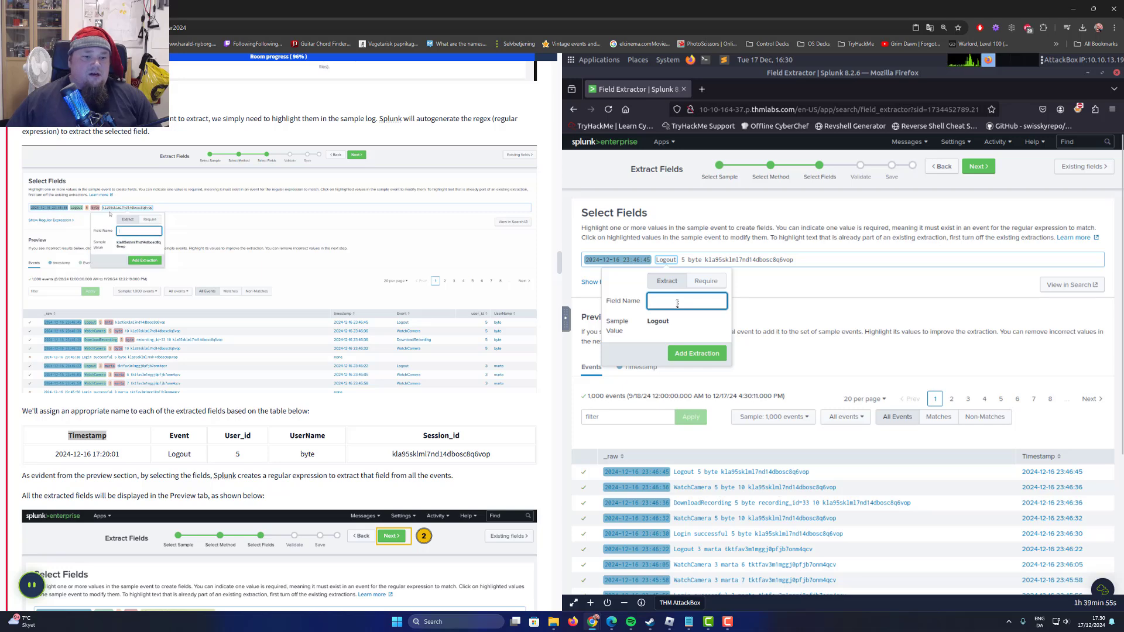
pyautogui.write('ent')
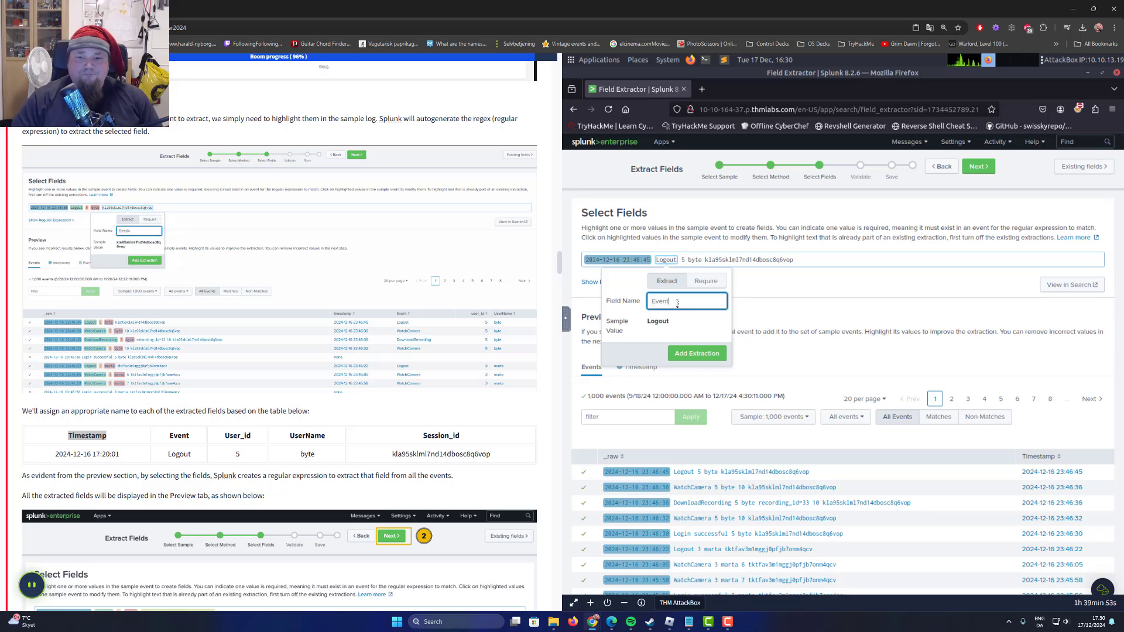
pyautogui.click(706, 358)
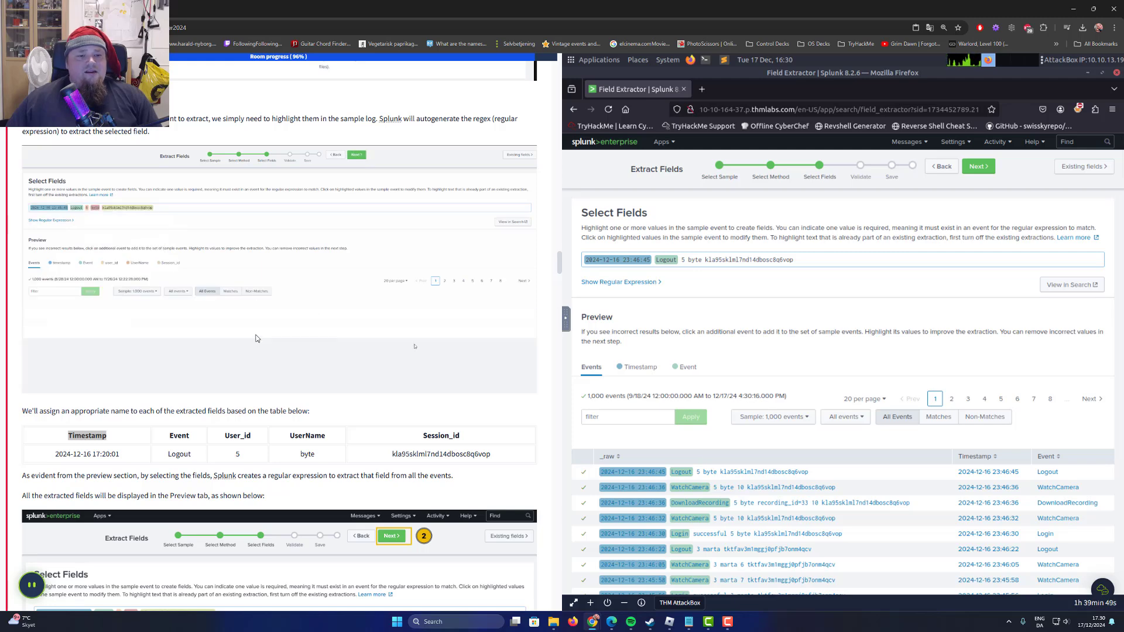
# Extract the number 5 in the sample event as a field named User_id.
pyautogui.moveTo(682, 258); pyautogui.dragTo(687, 261)
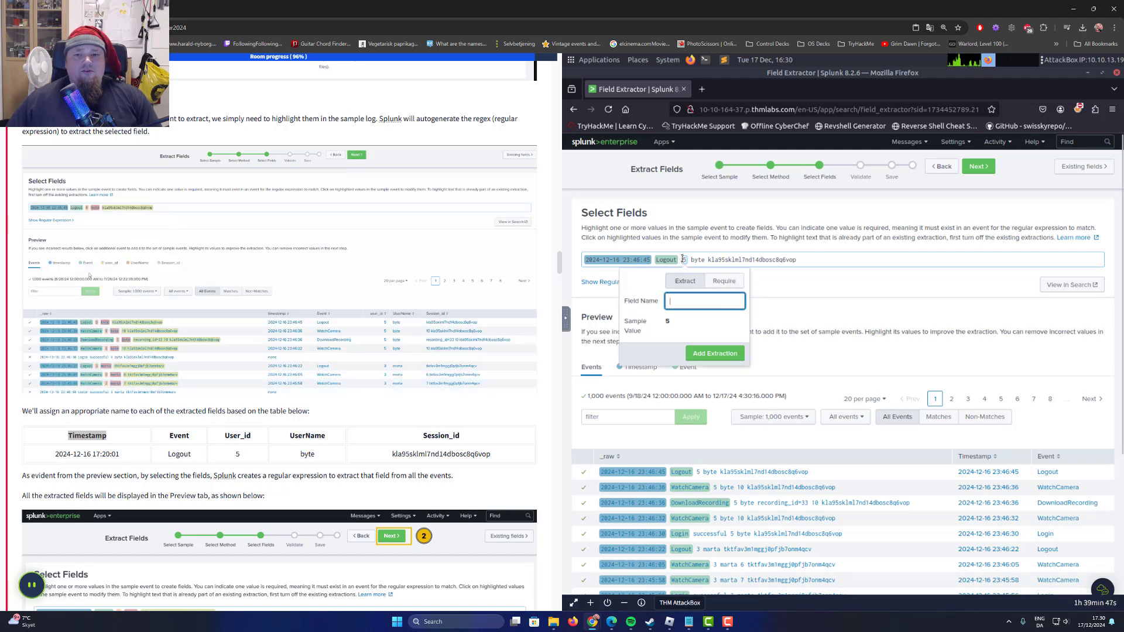
pyautogui.write('User_id')
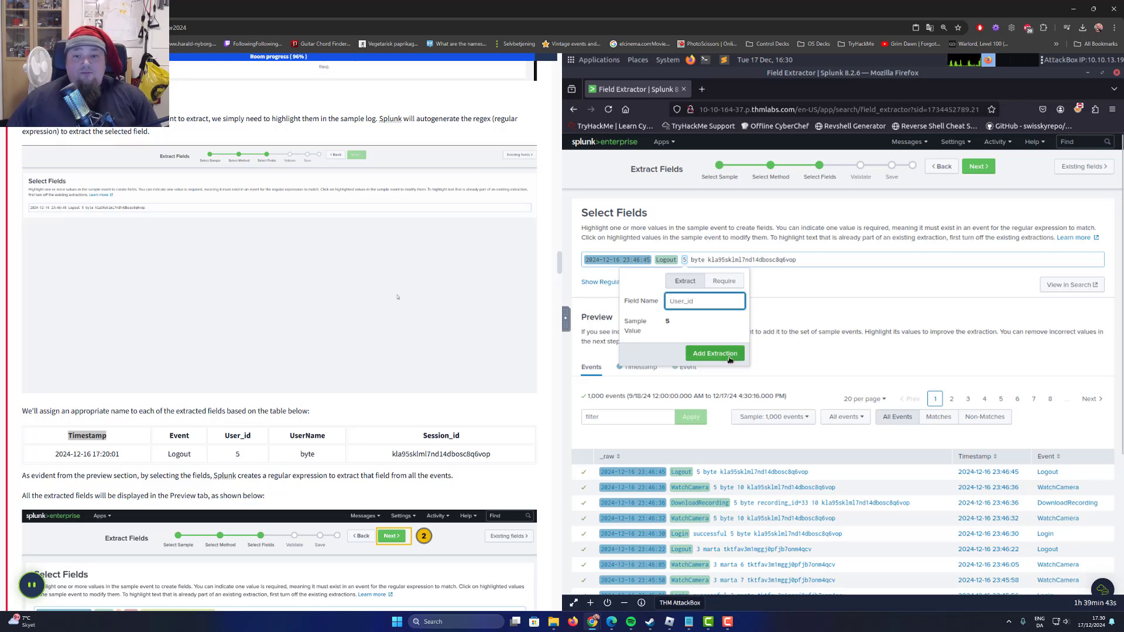
pyautogui.press('Return')
# Extract the word byte in the sample event as a field named UserName.
pyautogui.doubleClick(699, 260)
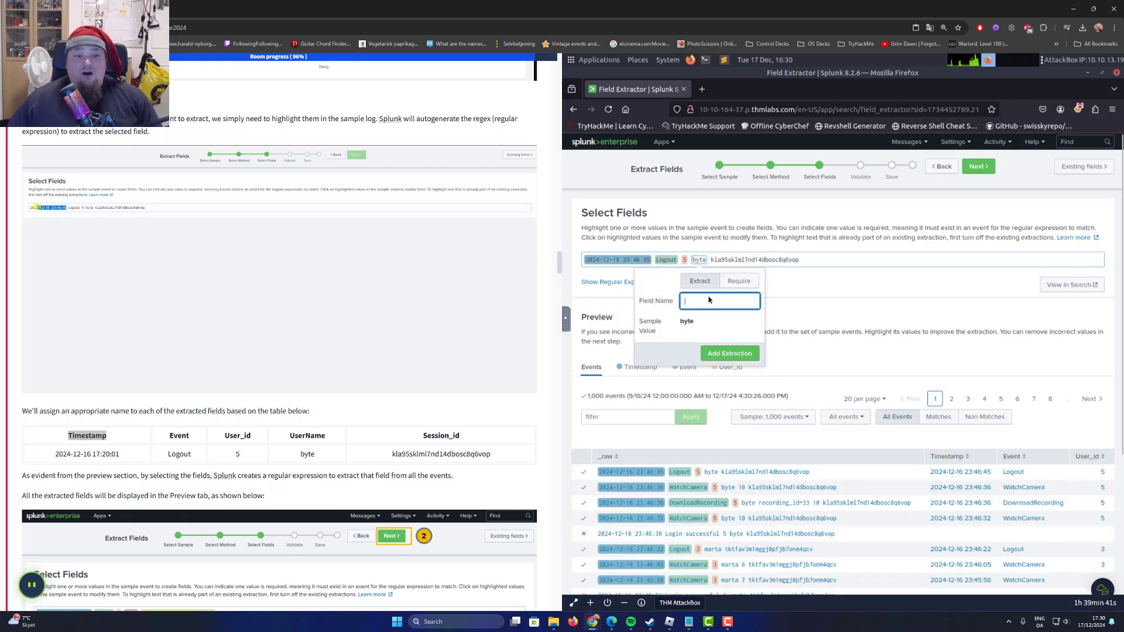
pyautogui.write('Use')
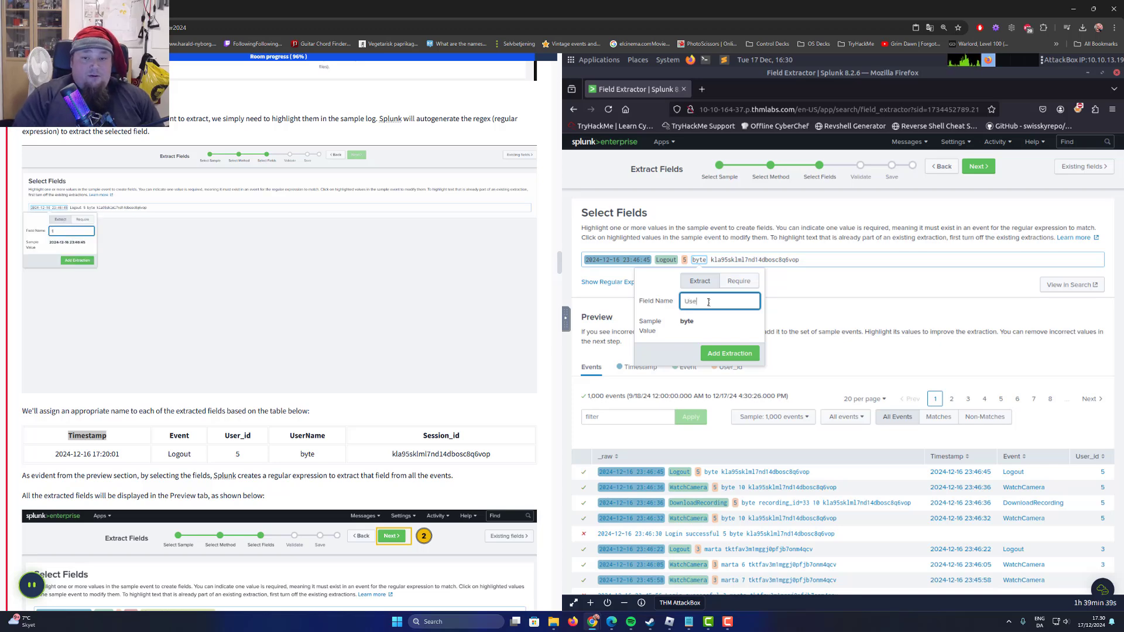
pyautogui.write('rName')
pyautogui.click(739, 353)
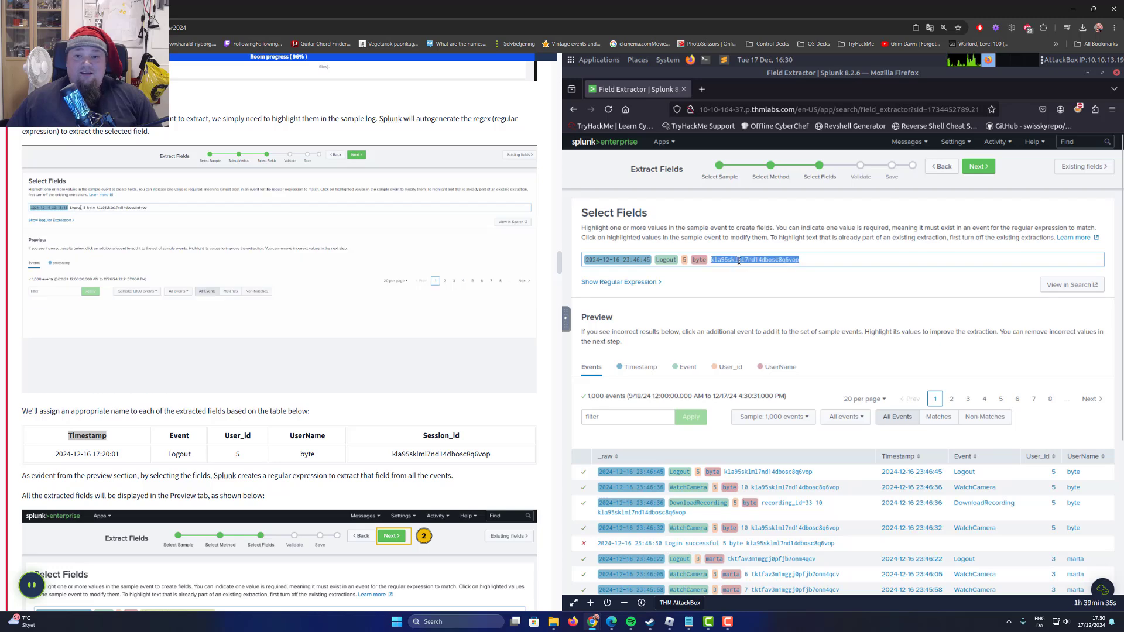
# Extract the session string at the end of the sample event as a field named Session_id.
pyautogui.doubleClick(739, 259)
pyautogui.write('Session')
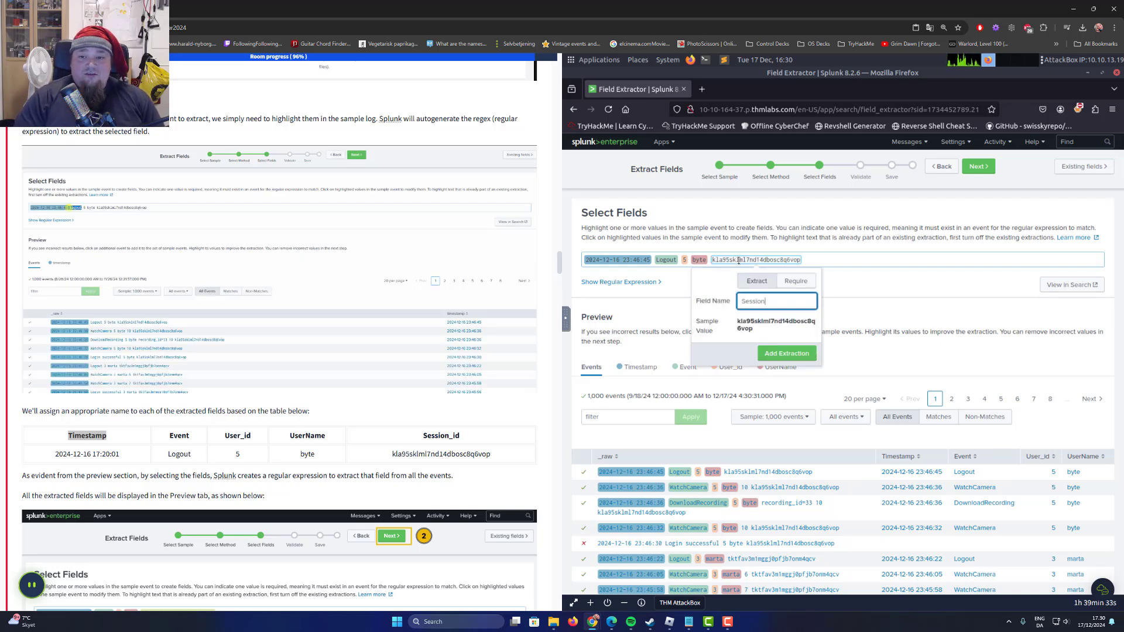
pyautogui.write('_id')
pyautogui.click(785, 353)
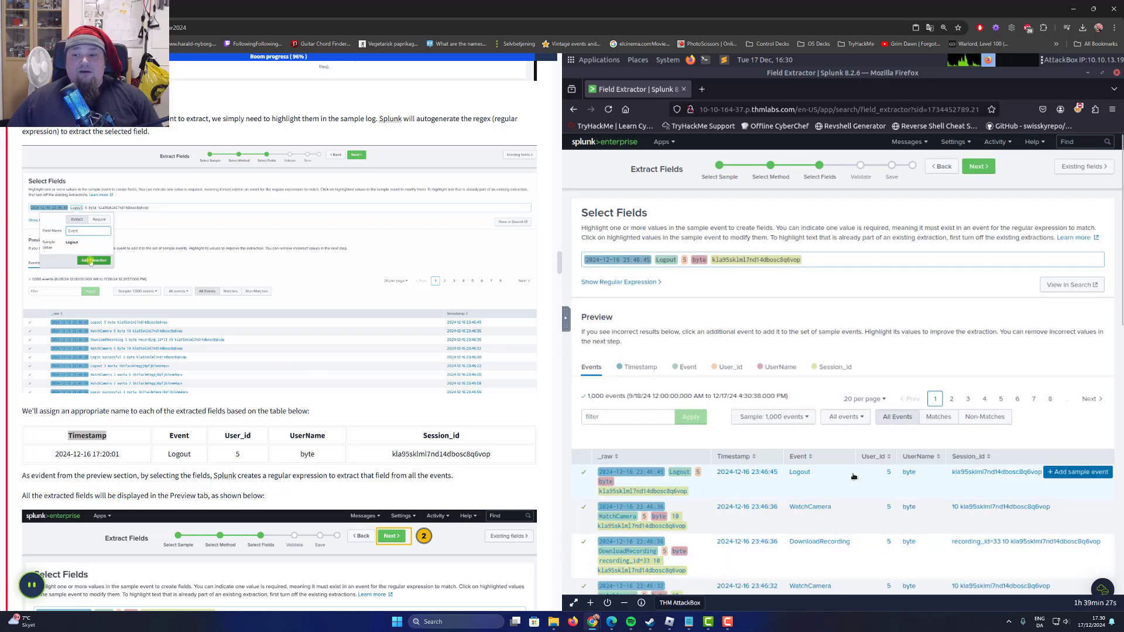
# Compare the preview of extracted events with the task's explanation and example of the finished extractions.
pyautogui.scroll(-3, 878, 474)
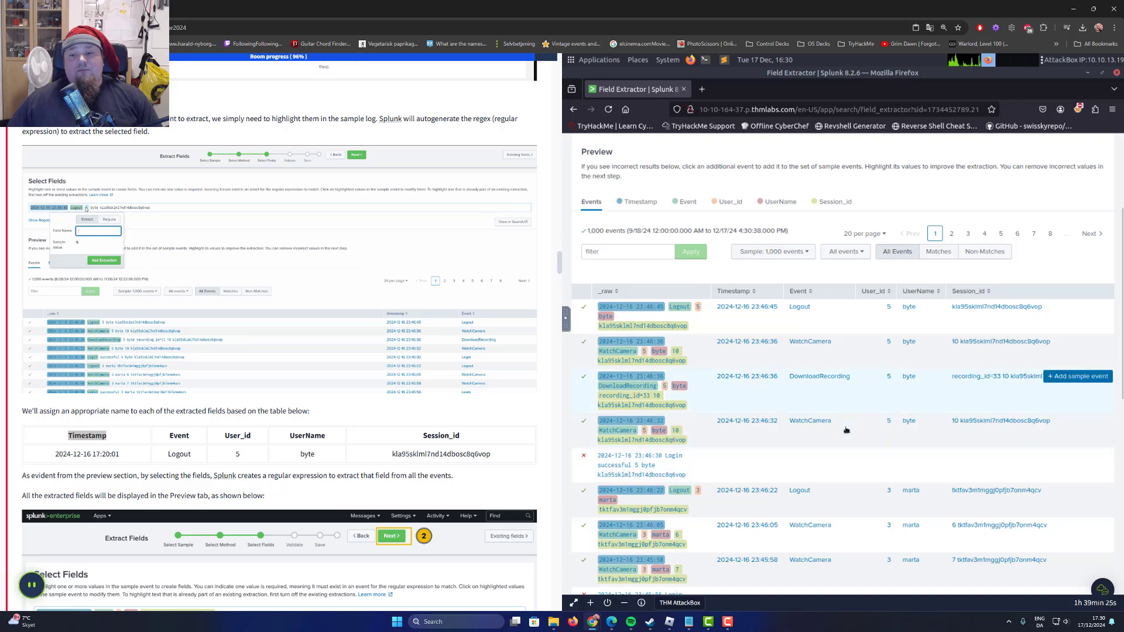
pyautogui.scroll(1, 813, 476)
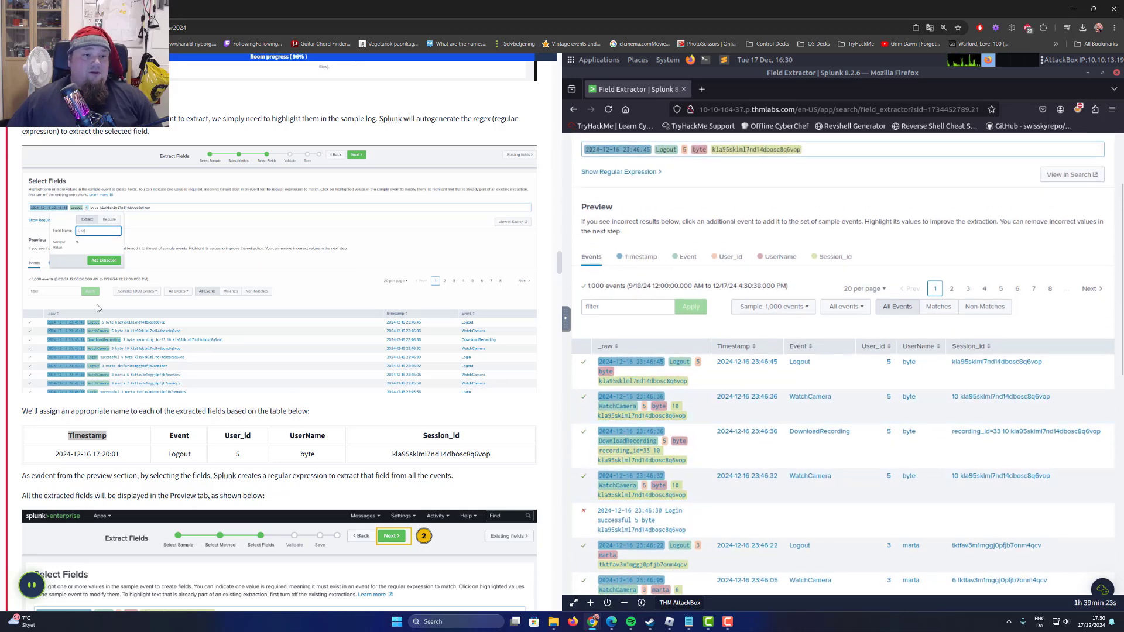
pyautogui.scroll(-1, 88, 295)
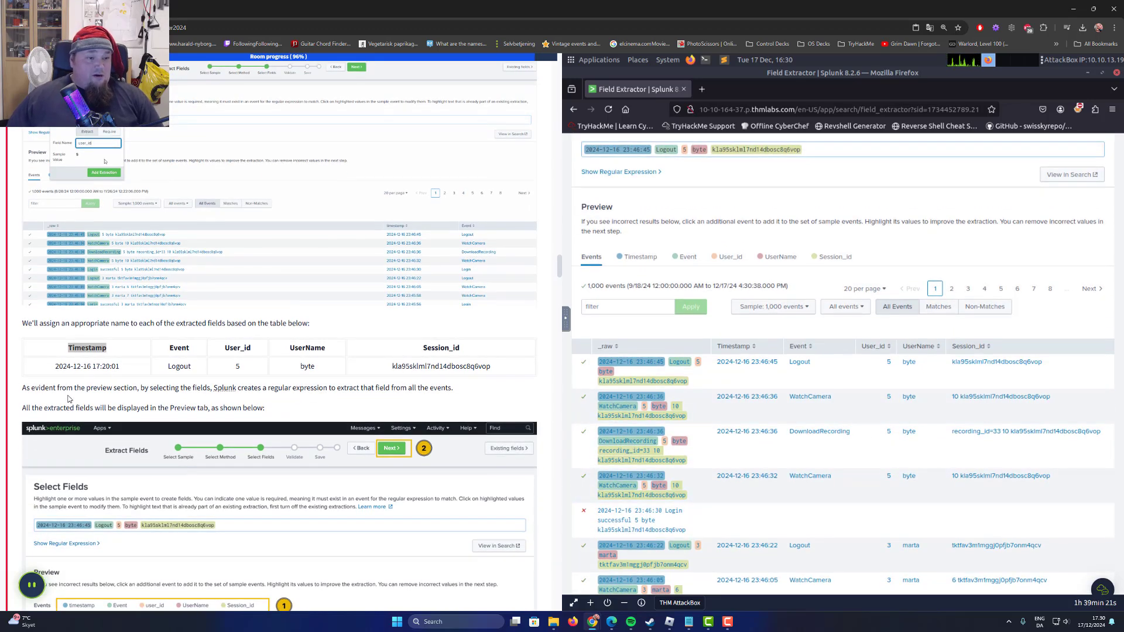
pyautogui.moveTo(31, 390); pyautogui.dragTo(114, 391)
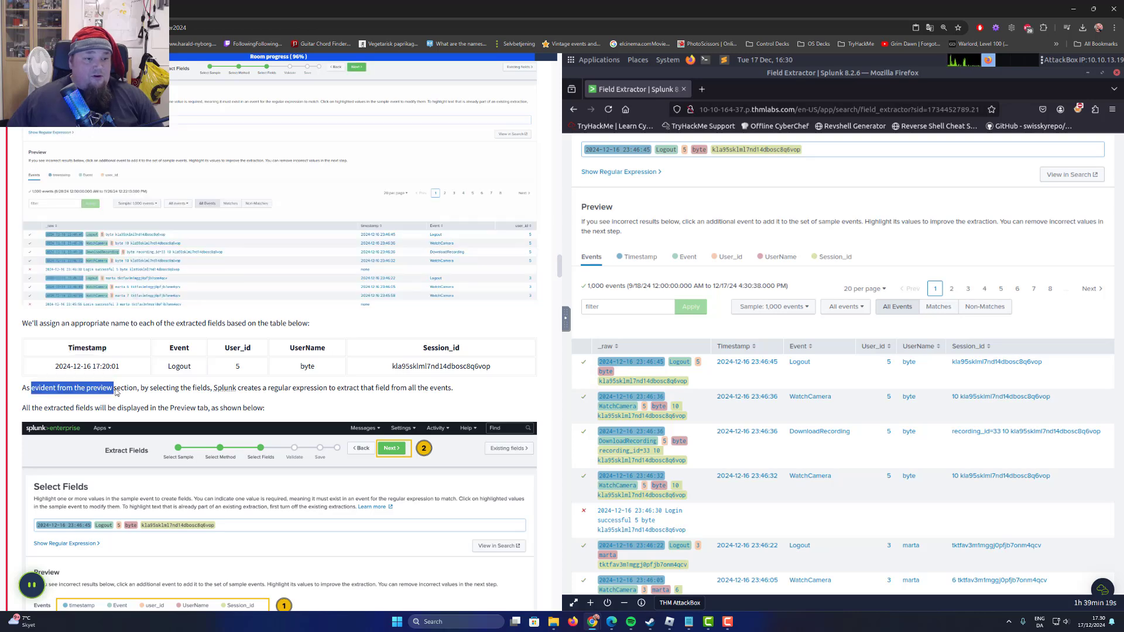
pyautogui.scroll(-1, 115, 392)
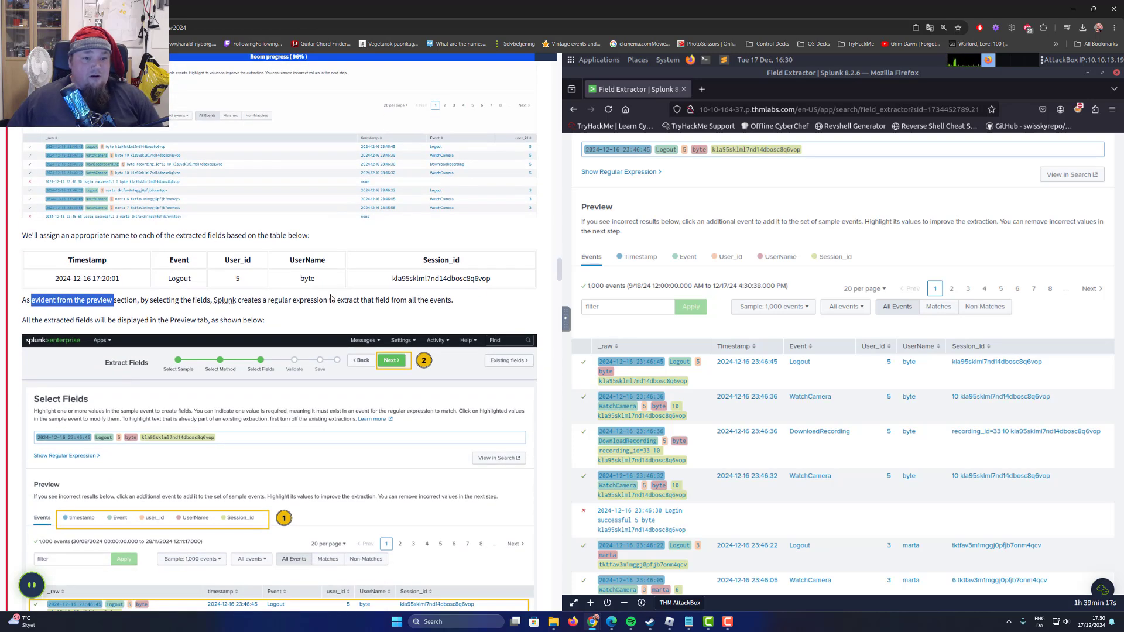
pyautogui.scroll(-1, 77, 327)
pyautogui.moveTo(32, 275); pyautogui.dragTo(283, 276)
pyautogui.scroll(-3, 223, 287)
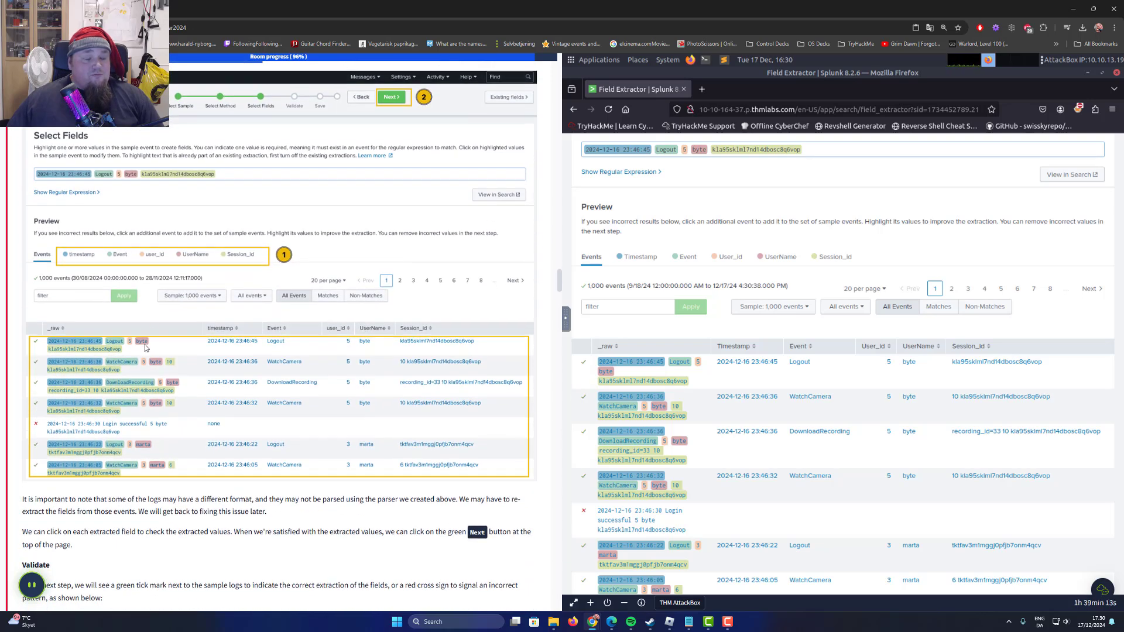
# Inspect the preview values of the Timestamp, Event, User_id, UserName and Session_id fields, ending back on the event list.
pyautogui.click(639, 258)
pyautogui.click(680, 258)
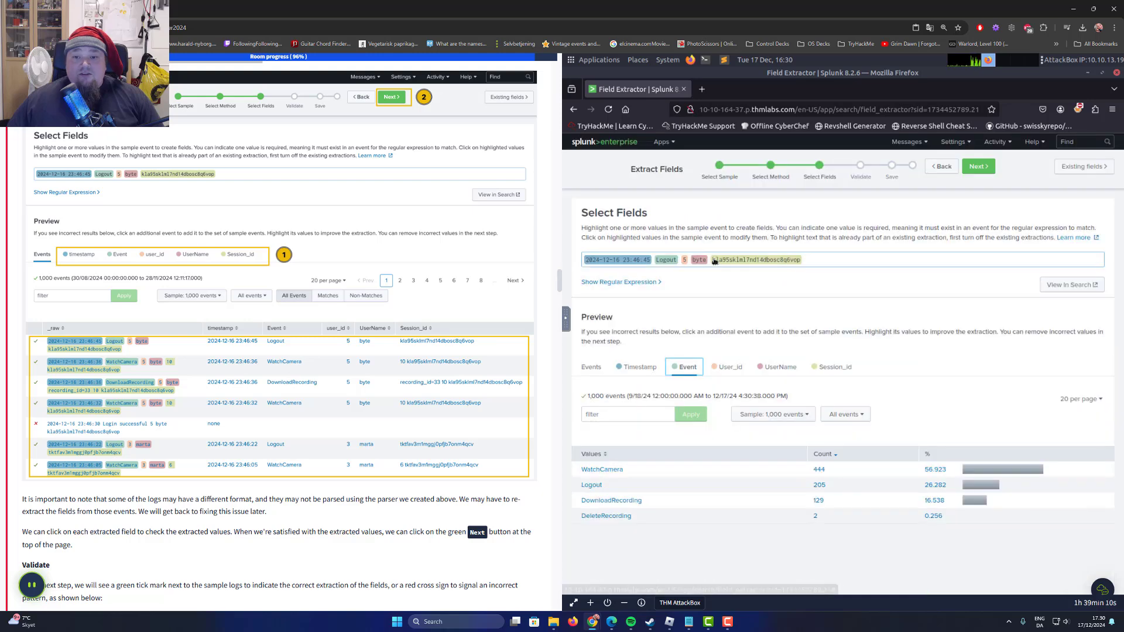
pyautogui.click(729, 368)
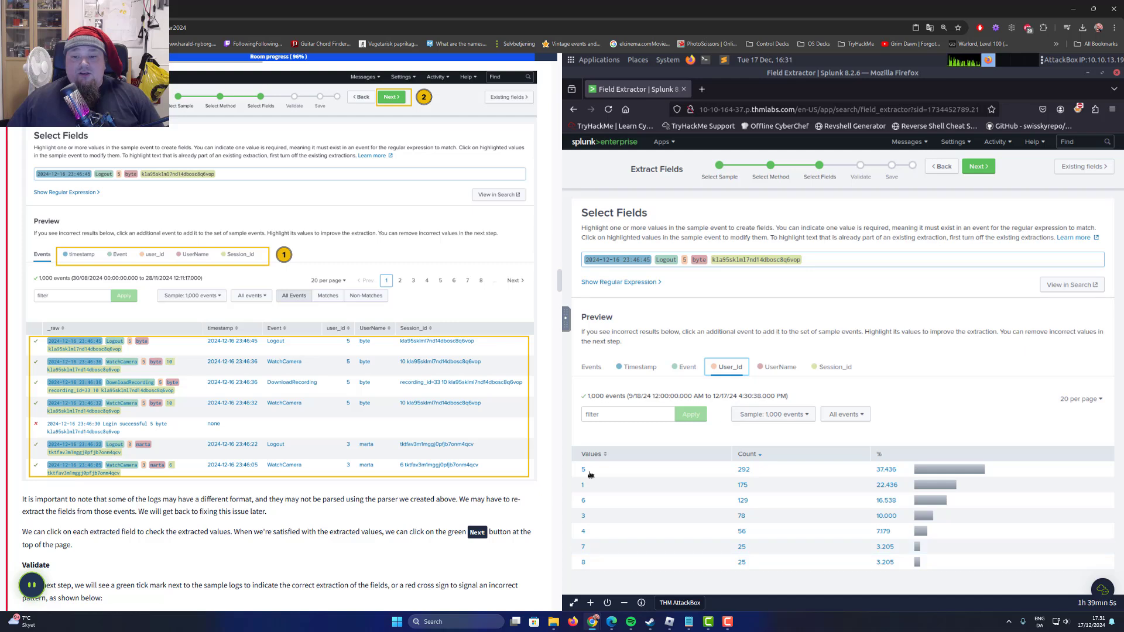
pyautogui.click(775, 369)
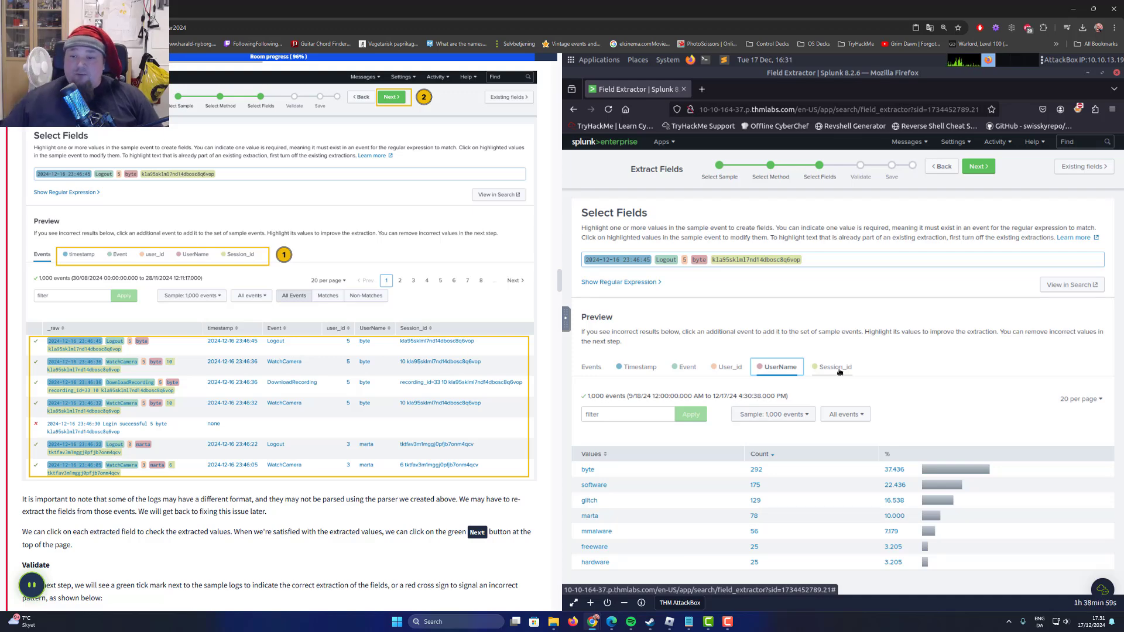
pyautogui.click(839, 370)
pyautogui.scroll(-3, 714, 503)
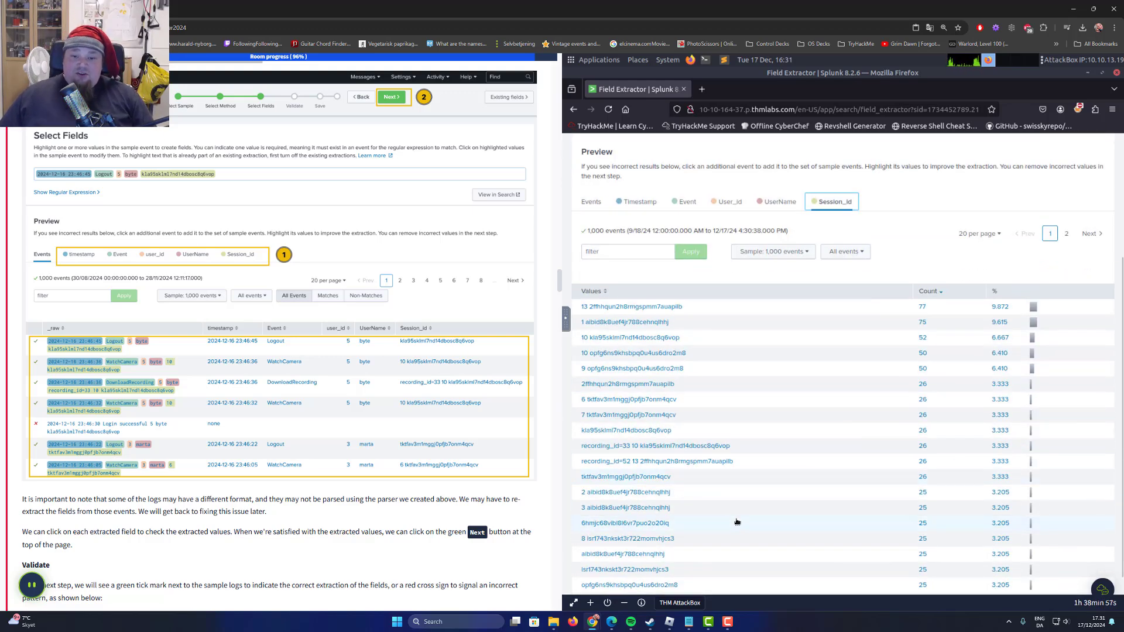
pyautogui.scroll(-1, 746, 414)
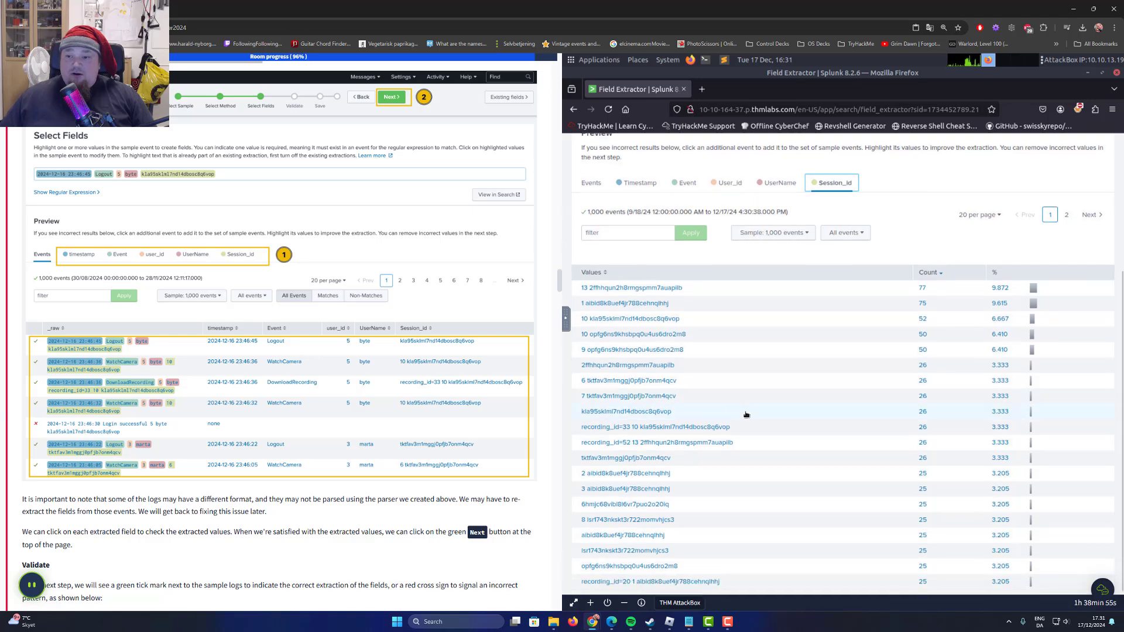
pyautogui.scroll(3, 727, 494)
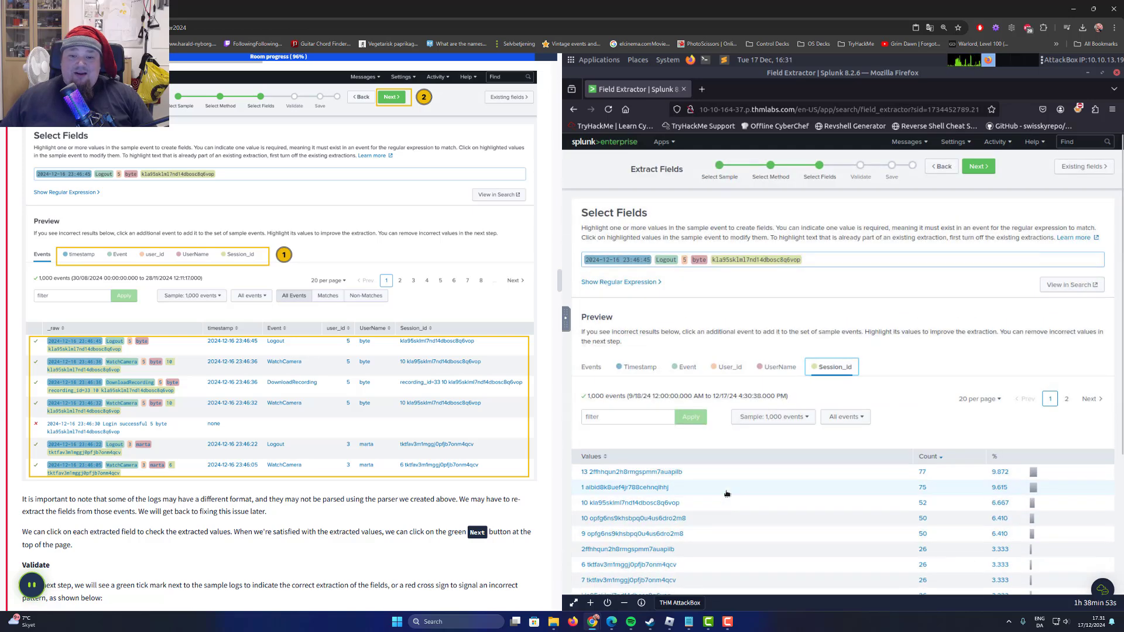
pyautogui.click(601, 370)
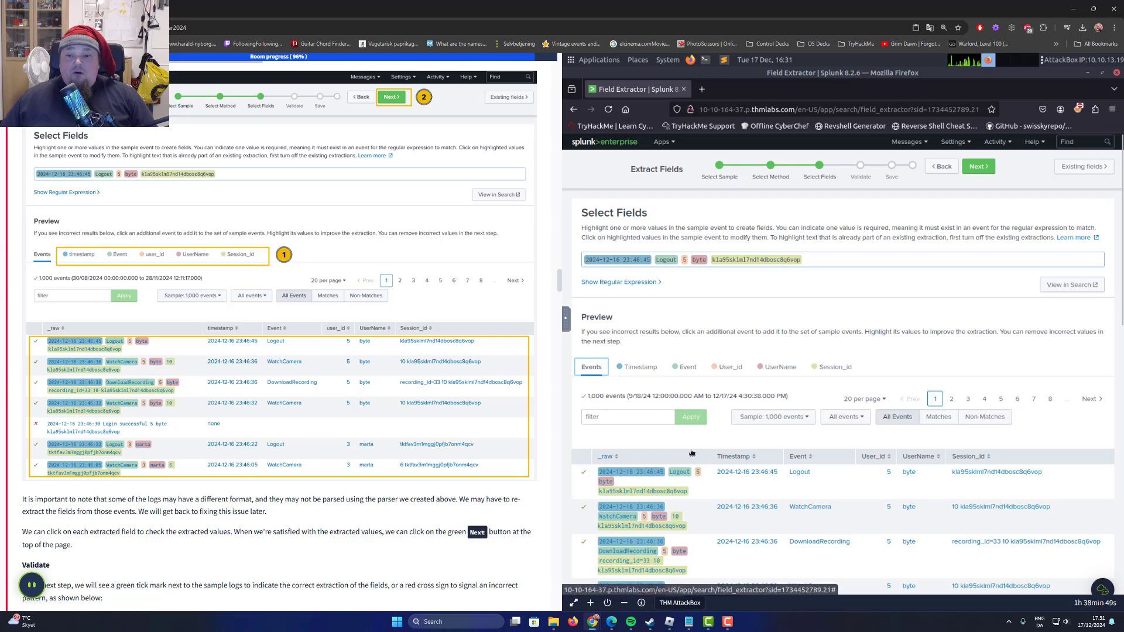
pyautogui.scroll(-3, 357, 404)
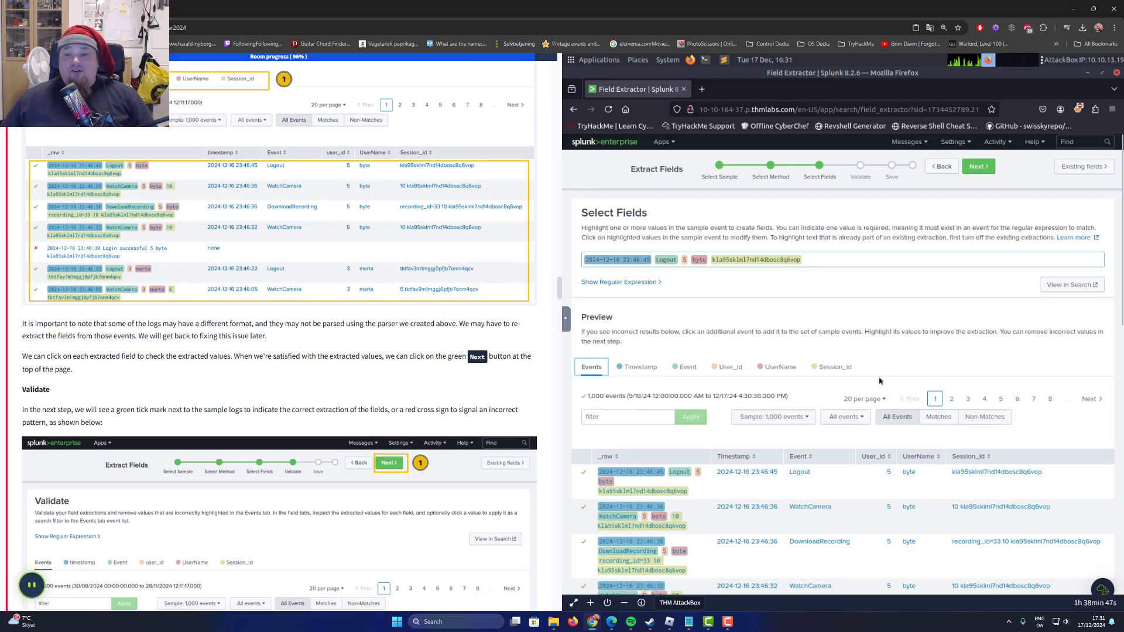
pyautogui.click(640, 369)
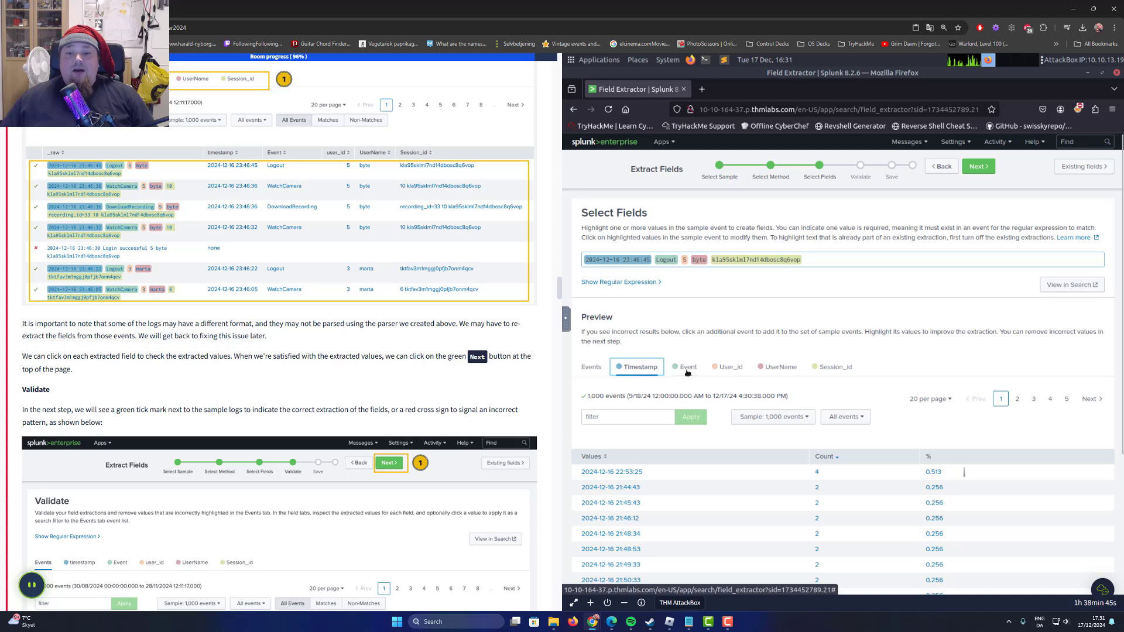
pyautogui.click(597, 371)
# Review the event matches and the task's note on differing log formats, and advance the field extraction to the Validate stage.
pyautogui.scroll(-3, 822, 488)
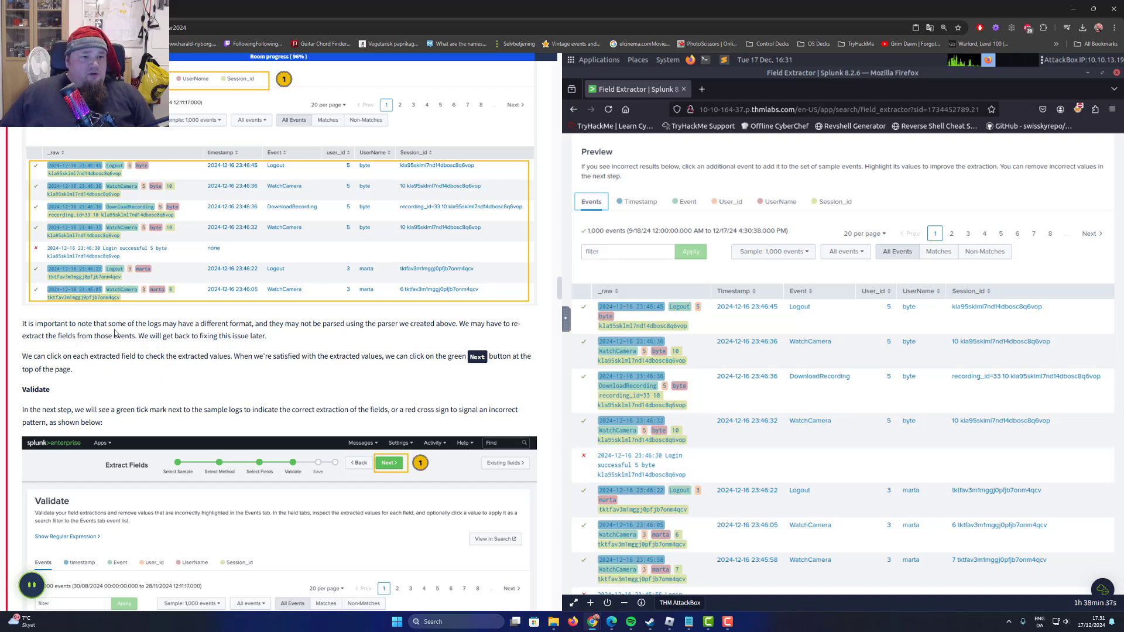
pyautogui.scroll(-1, 117, 331)
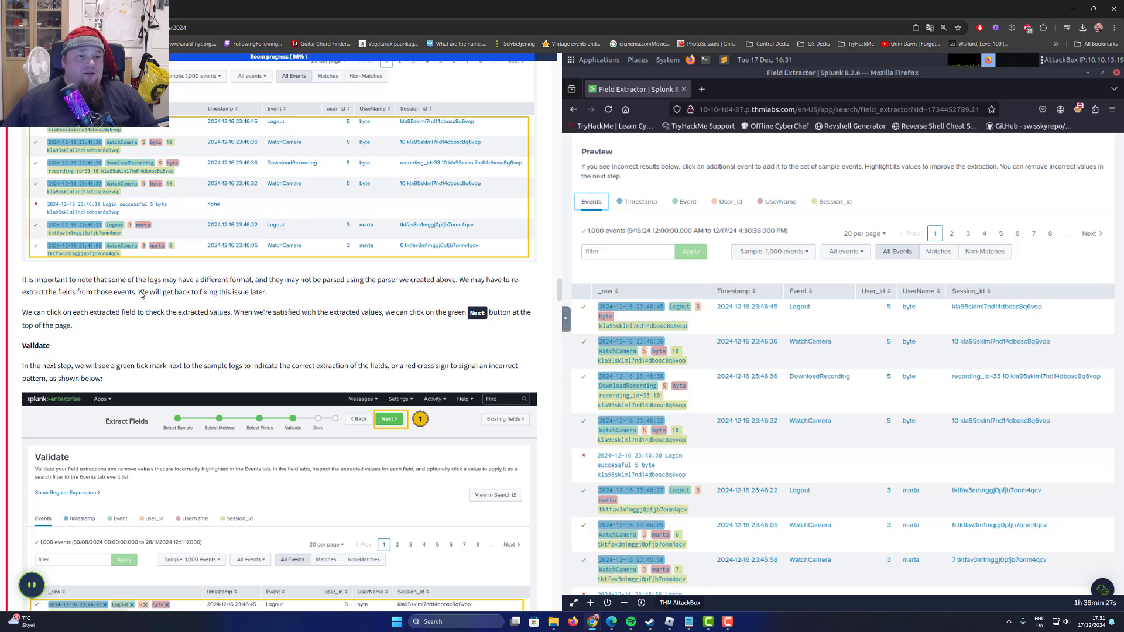
pyautogui.moveTo(140, 295); pyautogui.dragTo(245, 297)
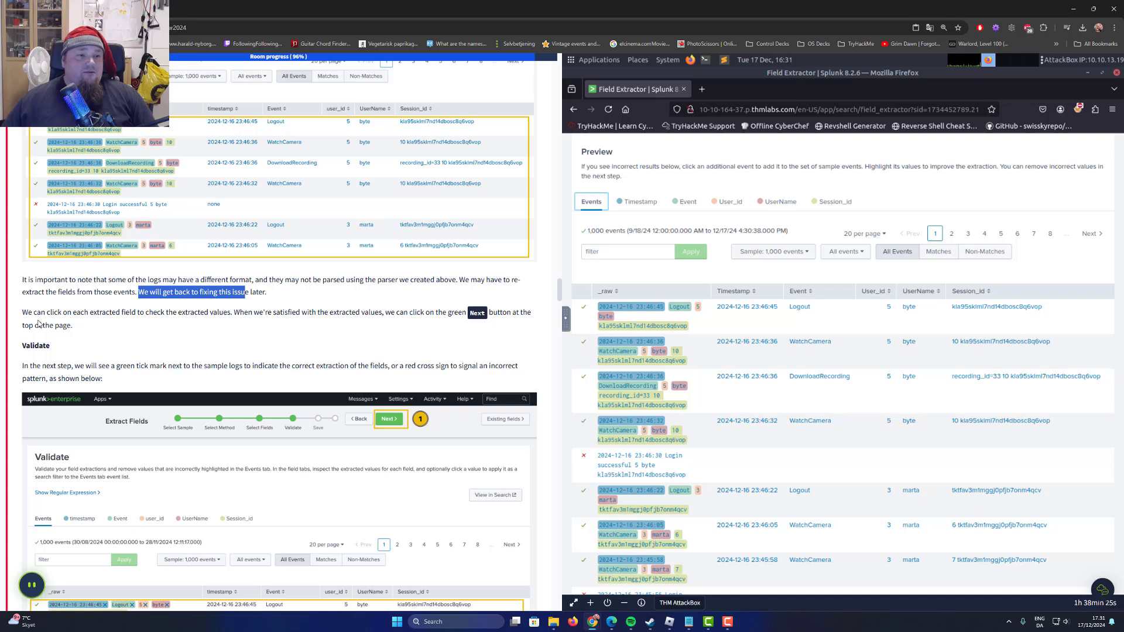
pyautogui.moveTo(22, 313); pyautogui.dragTo(380, 314)
pyautogui.scroll(3, 937, 263)
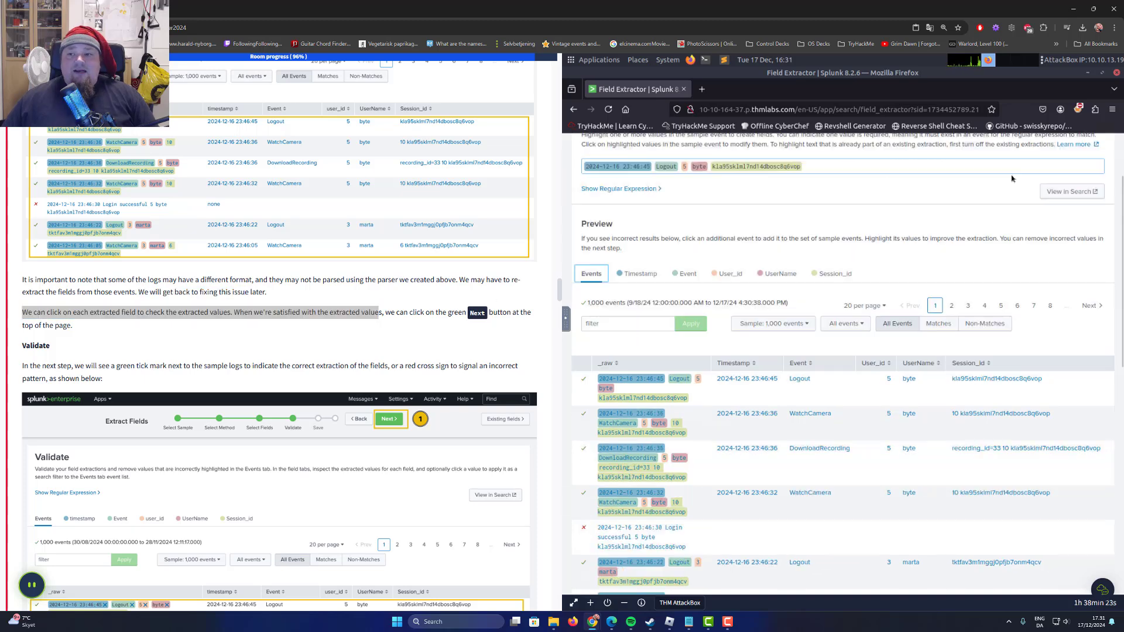
pyautogui.click(978, 167)
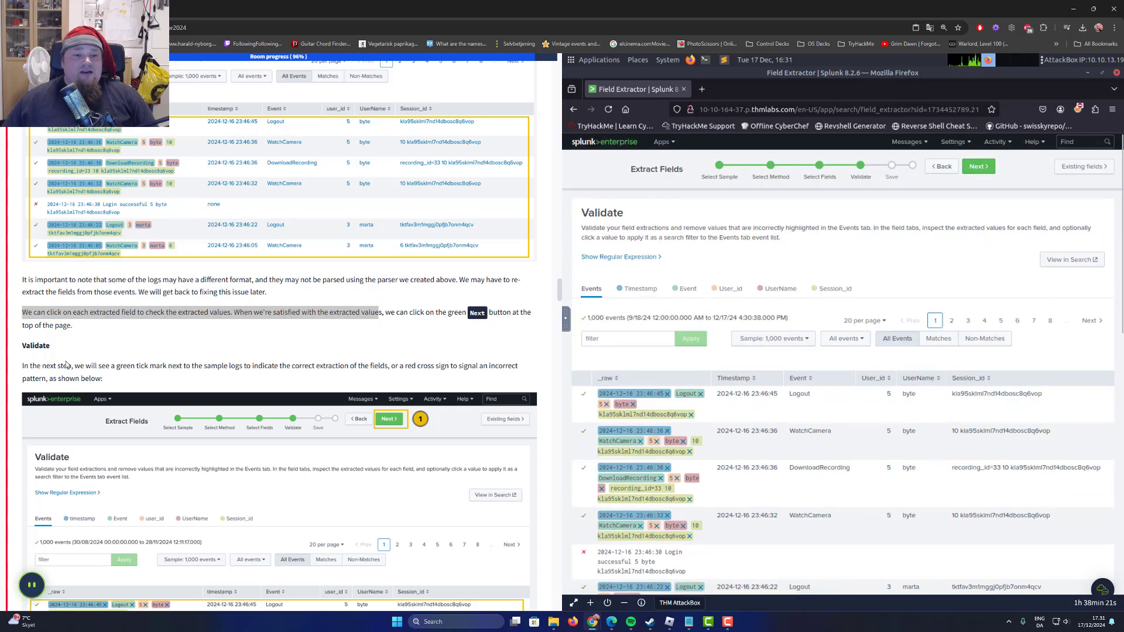
# Examine the validation results for matching and non-matching events against the task's explanation of green ticks and red crosses.
pyautogui.scroll(-2, 42, 265)
pyautogui.moveTo(28, 215); pyautogui.dragTo(50, 214)
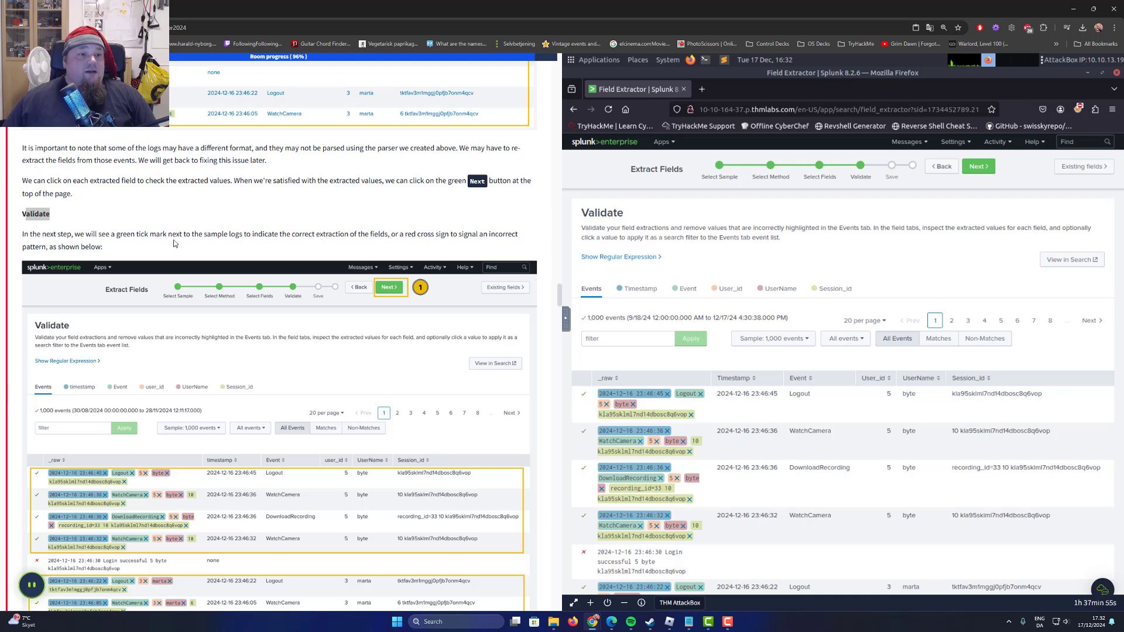
pyautogui.scroll(-3, 725, 417)
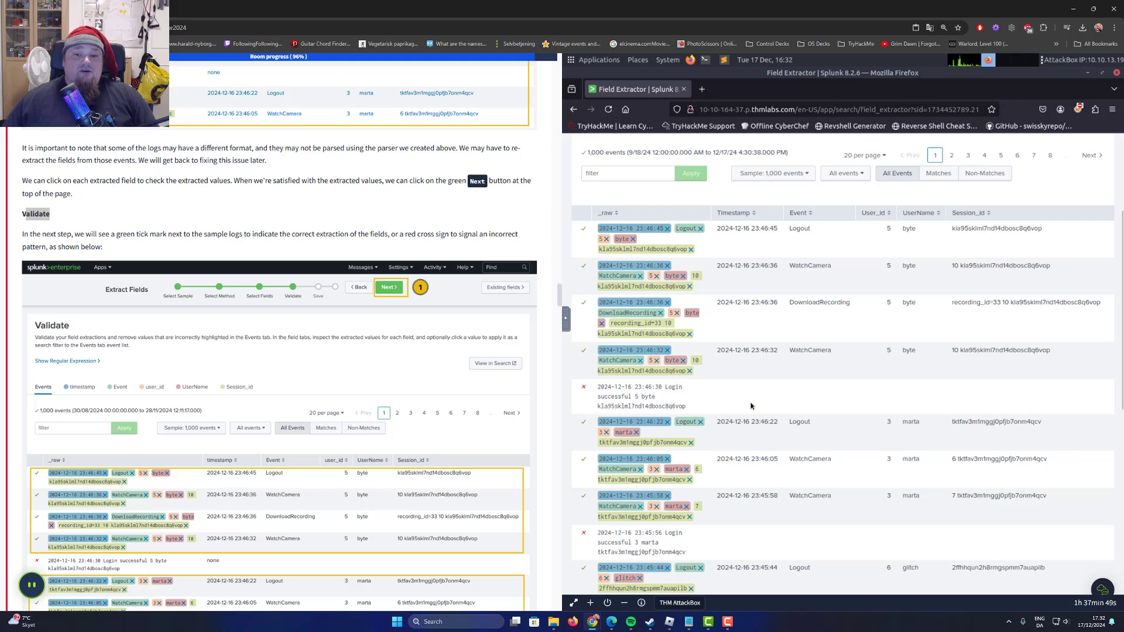
pyautogui.scroll(-2, 751, 405)
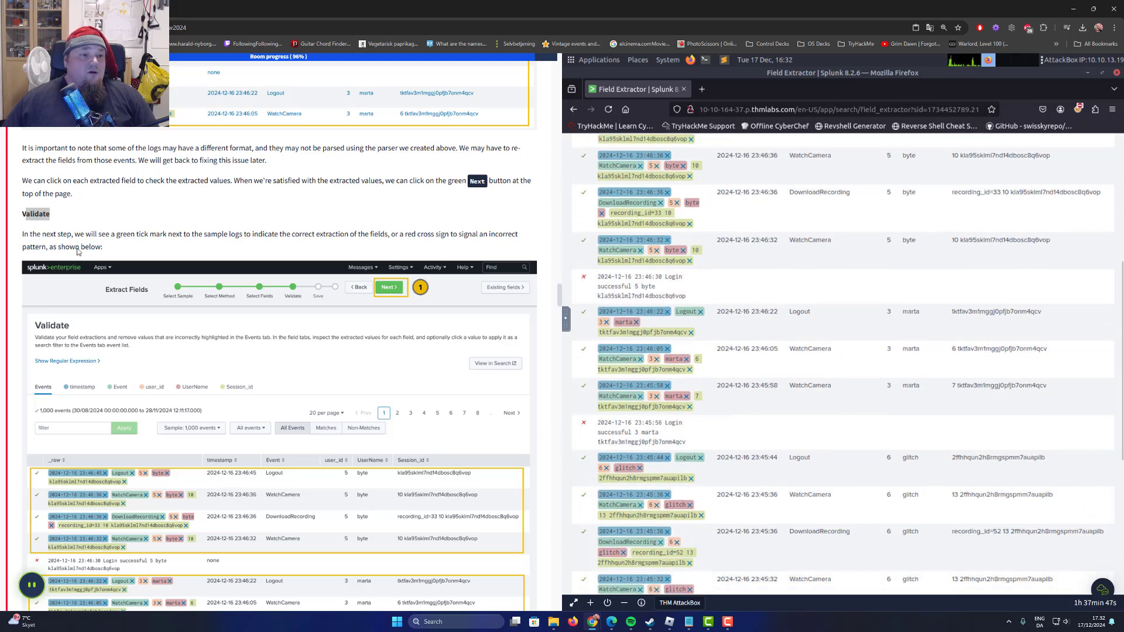
pyautogui.scroll(-2, 171, 299)
pyautogui.scroll(-7, 170, 299)
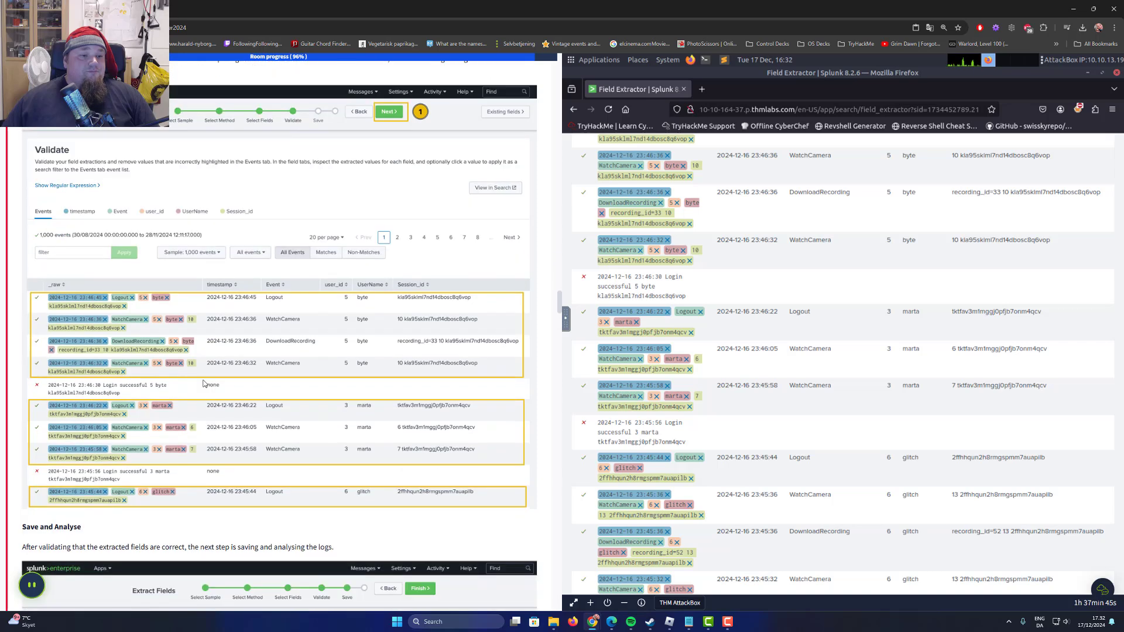
pyautogui.scroll(6, 158, 359)
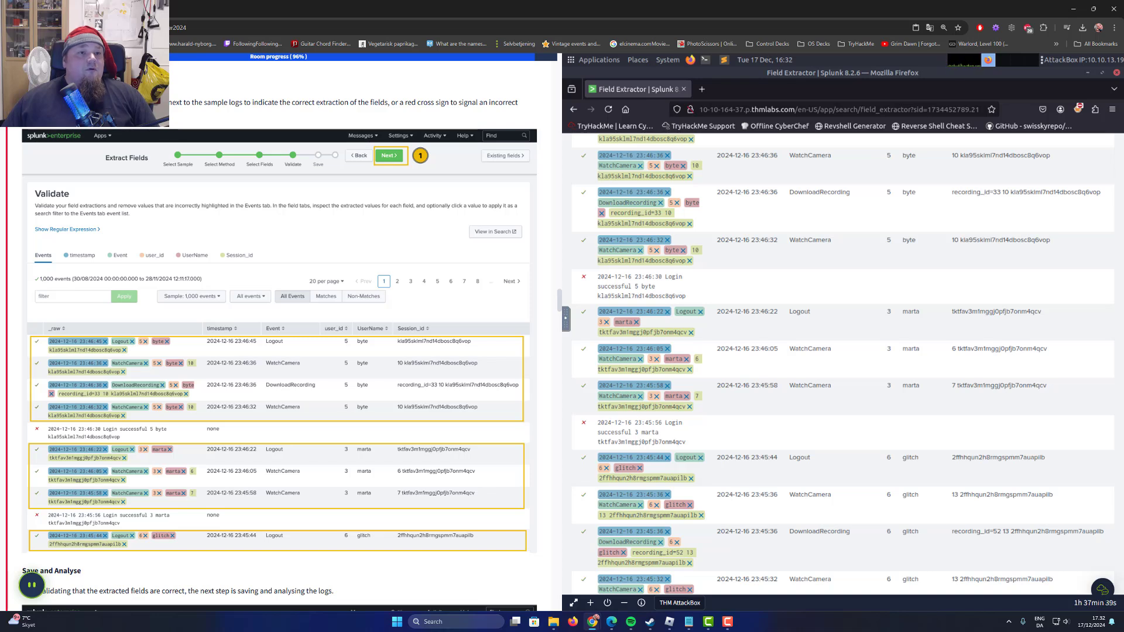
pyautogui.moveTo(158, 102); pyautogui.dragTo(460, 98)
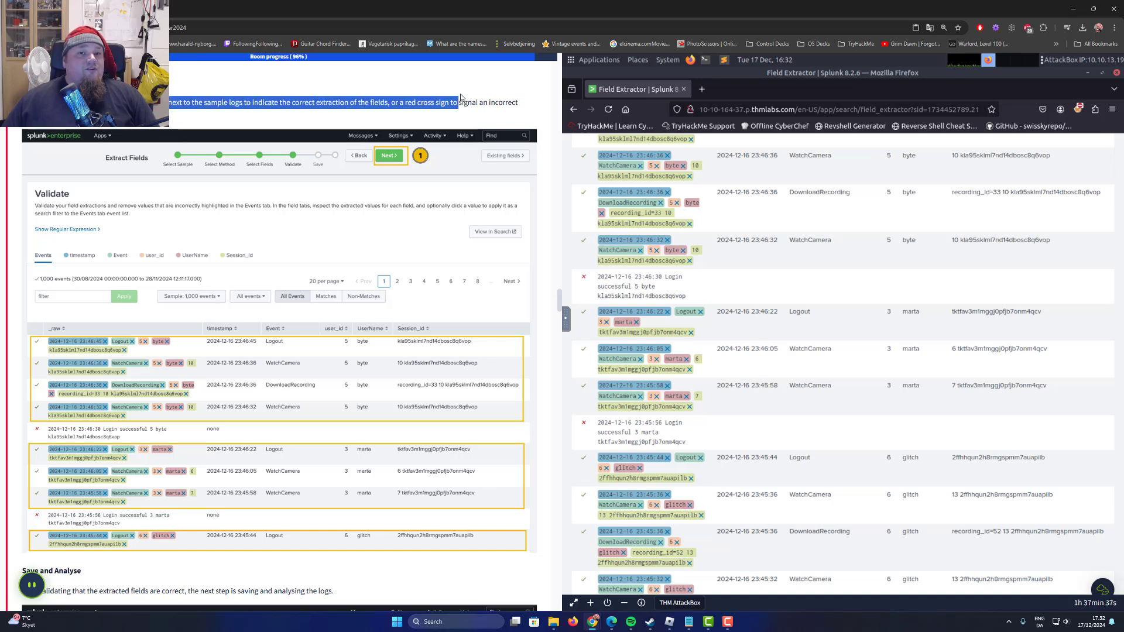
pyautogui.click(199, 98)
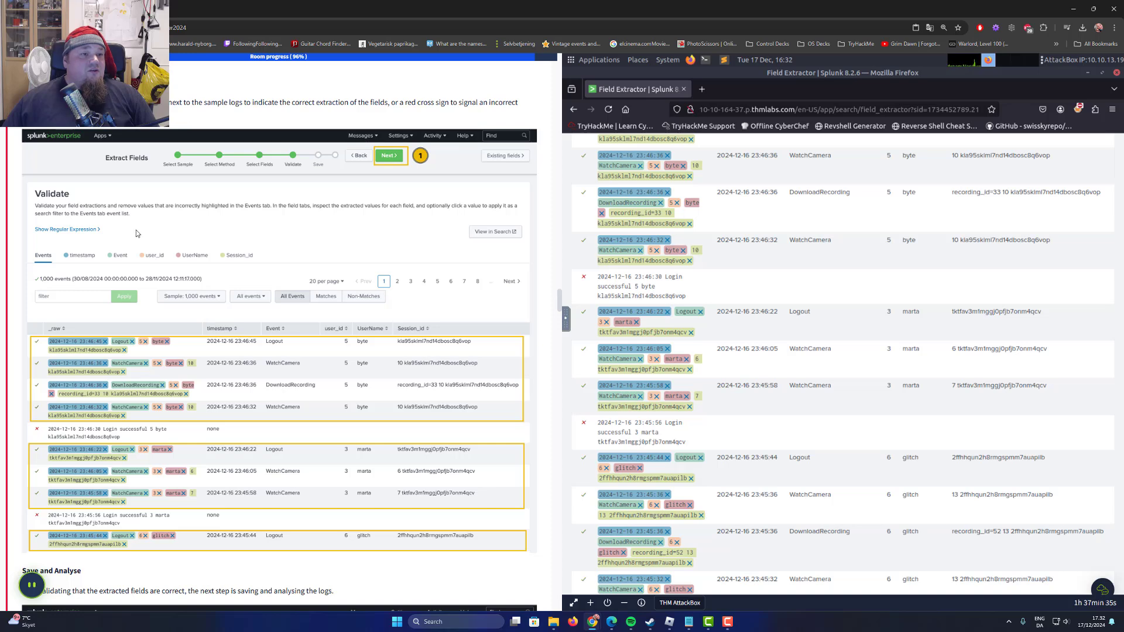
pyautogui.scroll(-5, 82, 252)
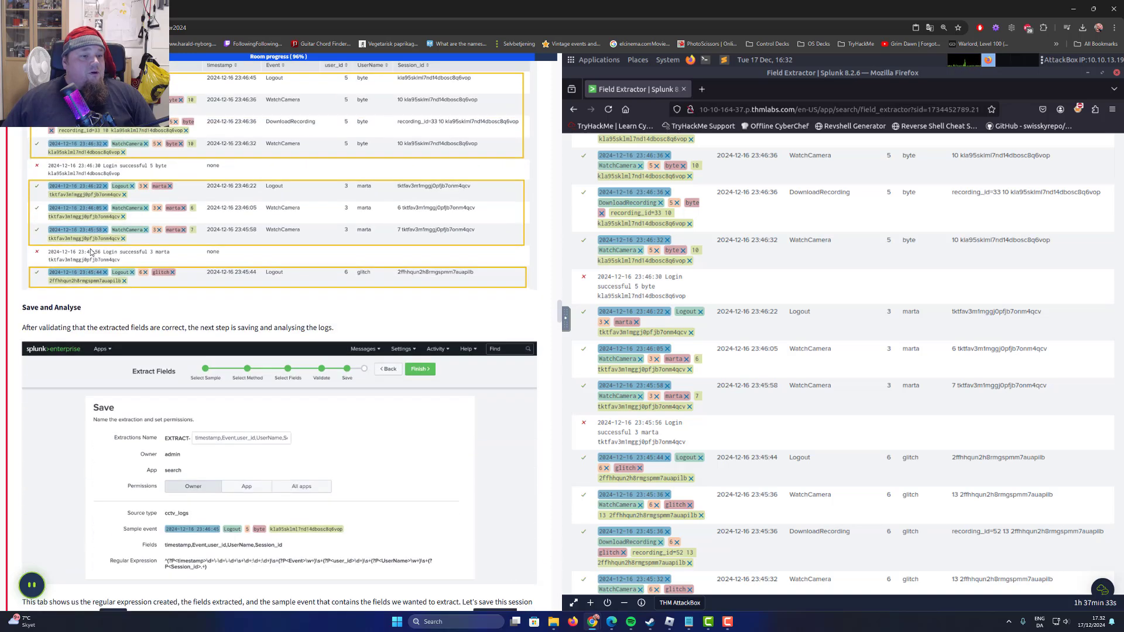
# Reread the task's Save and Analyse note and its explanation of red crosses alongside the non-matching login events in the validation results.
pyautogui.moveTo(24, 331); pyautogui.dragTo(196, 327)
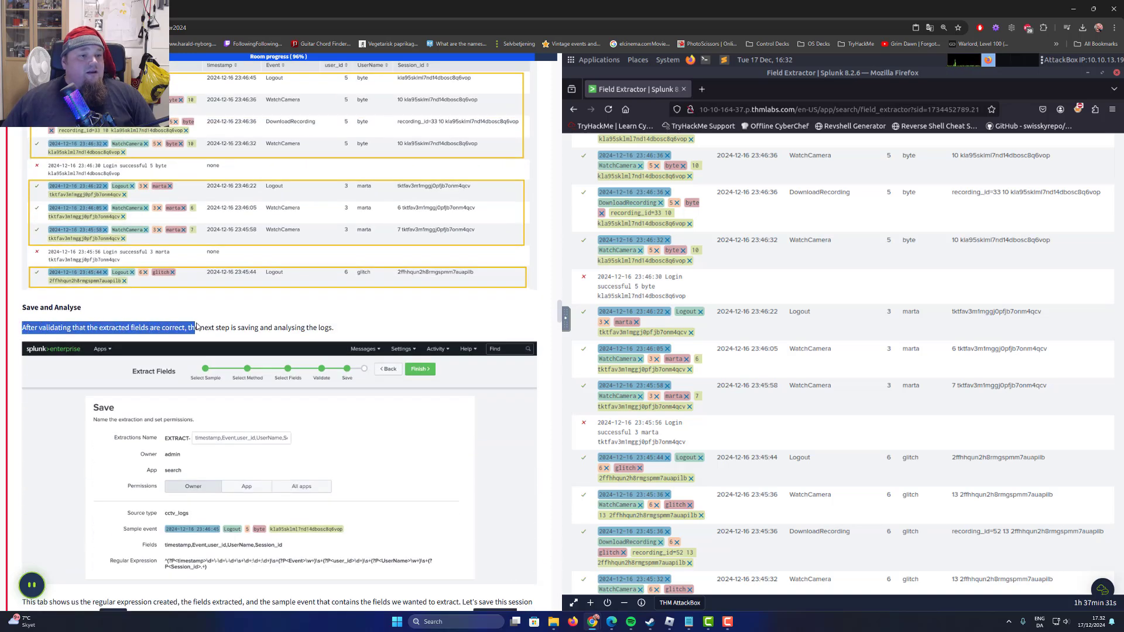
pyautogui.click(217, 332)
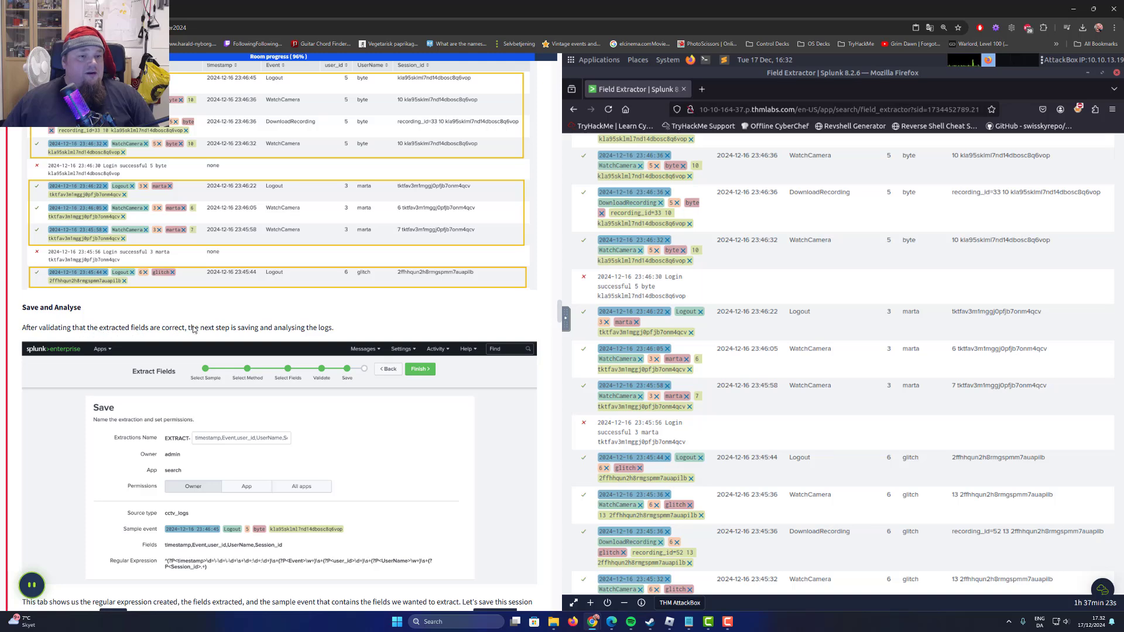
pyautogui.moveTo(195, 329); pyautogui.dragTo(340, 331)
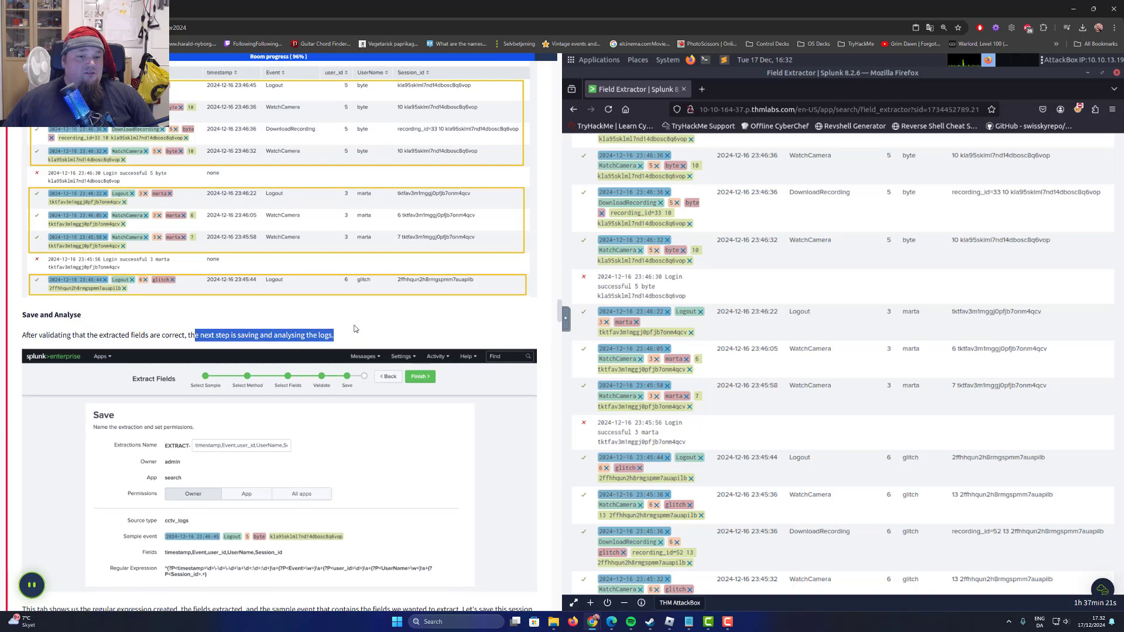
pyautogui.scroll(5, 137, 297)
pyautogui.scroll(2, 66, 208)
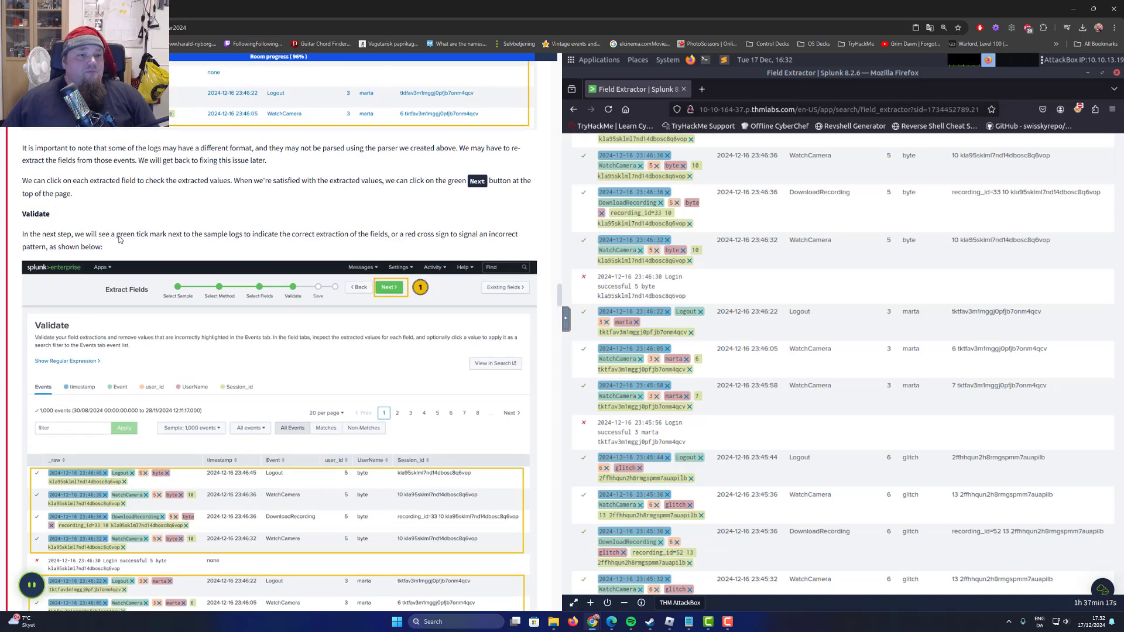
pyautogui.moveTo(99, 237); pyautogui.dragTo(518, 242)
pyautogui.click(403, 240)
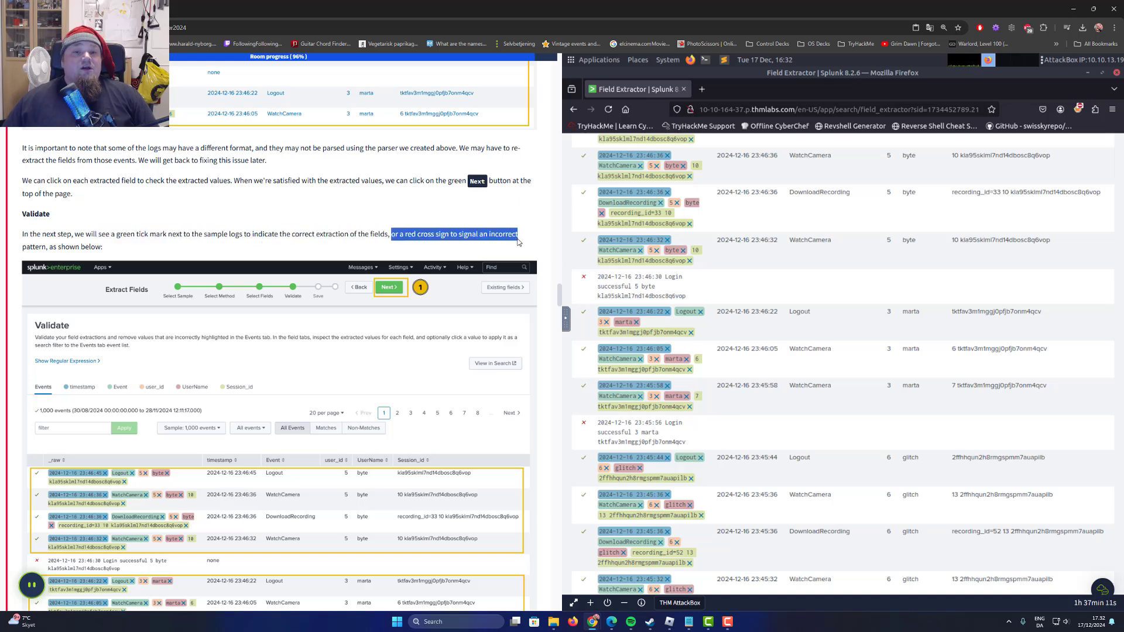
pyautogui.click(651, 285)
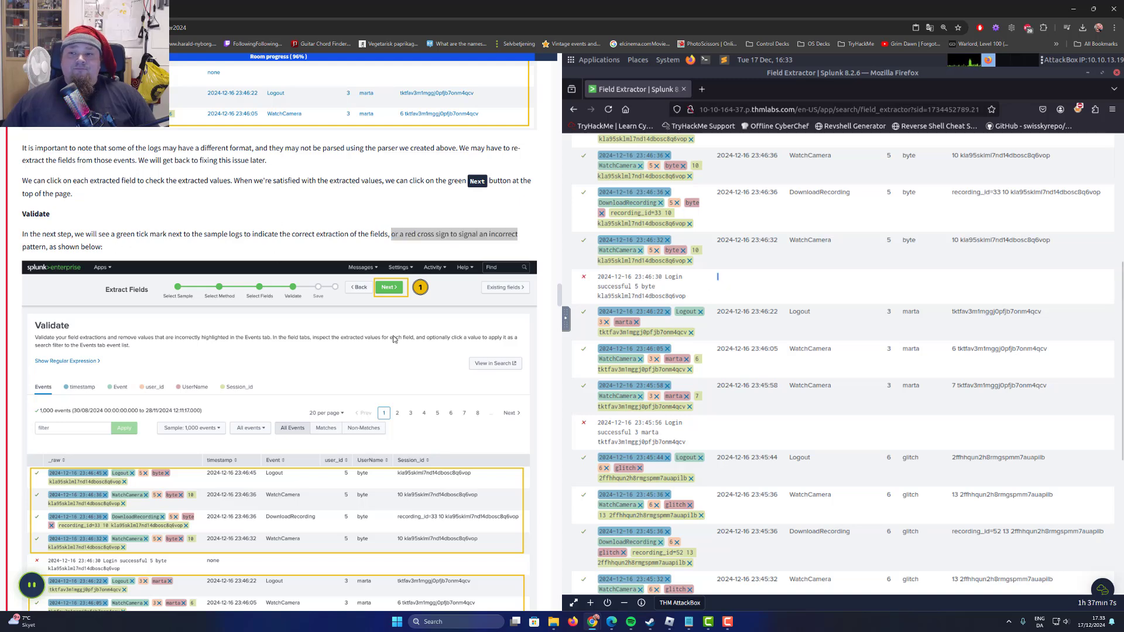
# Return to the start of the validation page and advance the field extraction to the Save stage.
pyautogui.scroll(-5, 330, 353)
pyautogui.scroll(-2, 271, 340)
pyautogui.scroll(5, 912, 264)
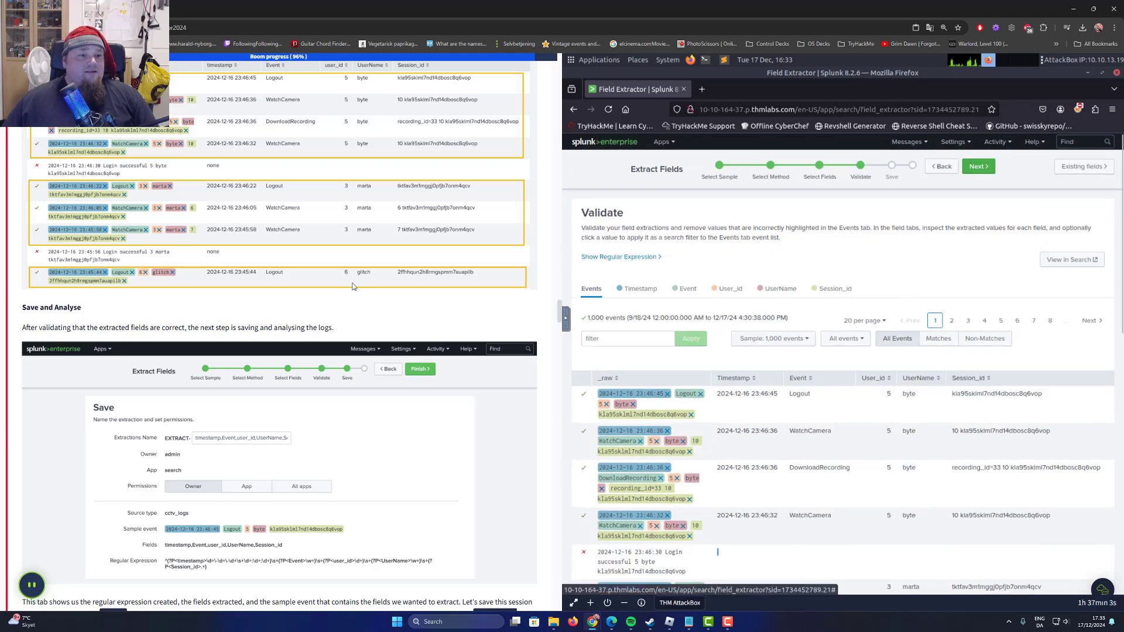
pyautogui.scroll(-1, 229, 334)
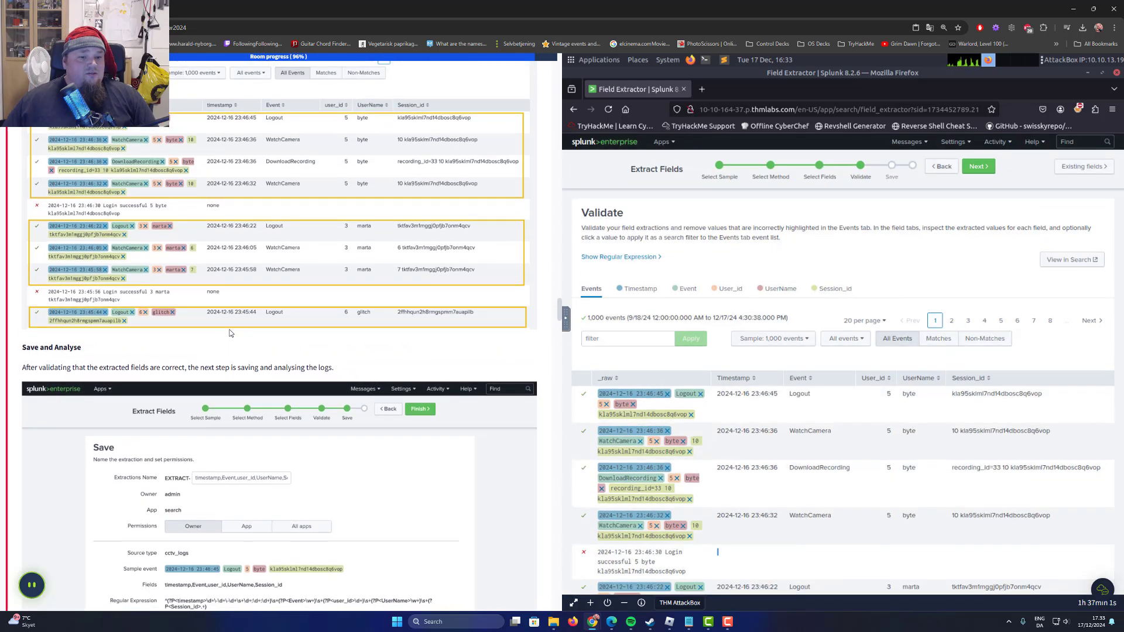
pyautogui.click(979, 166)
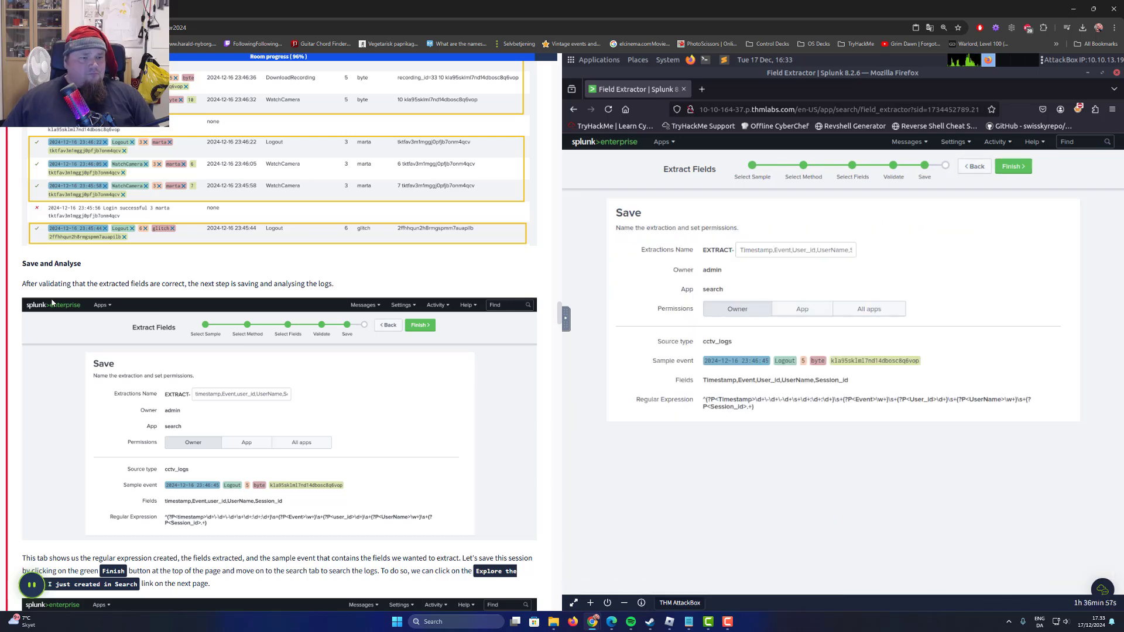
# Read the task's Save and Analyse section and check the extraction name on the Save page.
pyautogui.moveTo(39, 284); pyautogui.dragTo(367, 283)
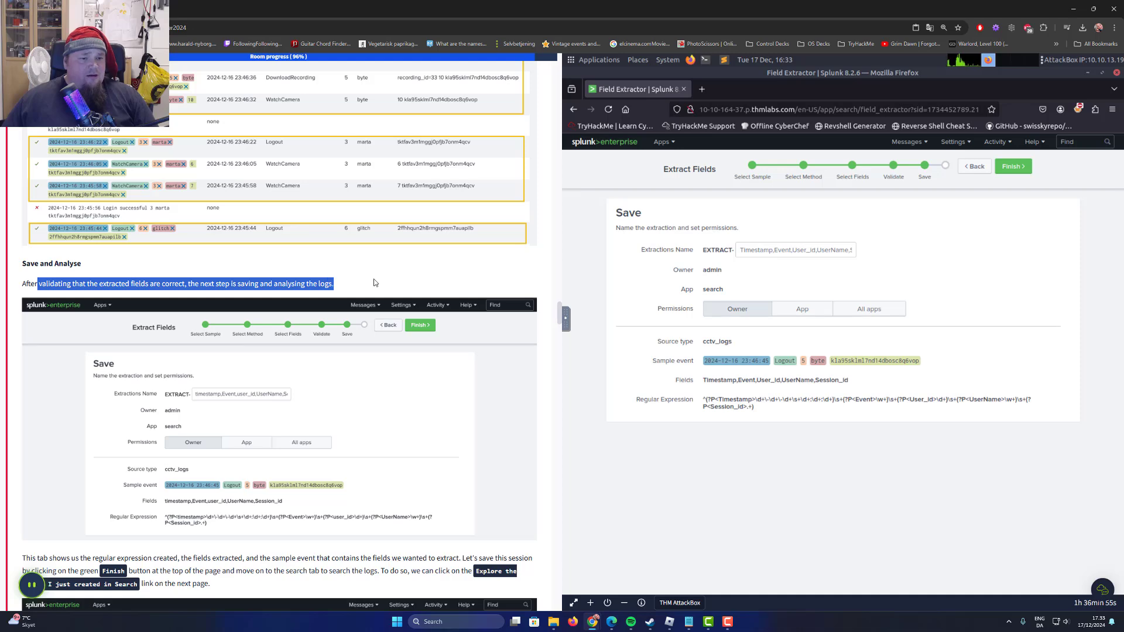
pyautogui.scroll(-3, 156, 268)
pyautogui.click(658, 354)
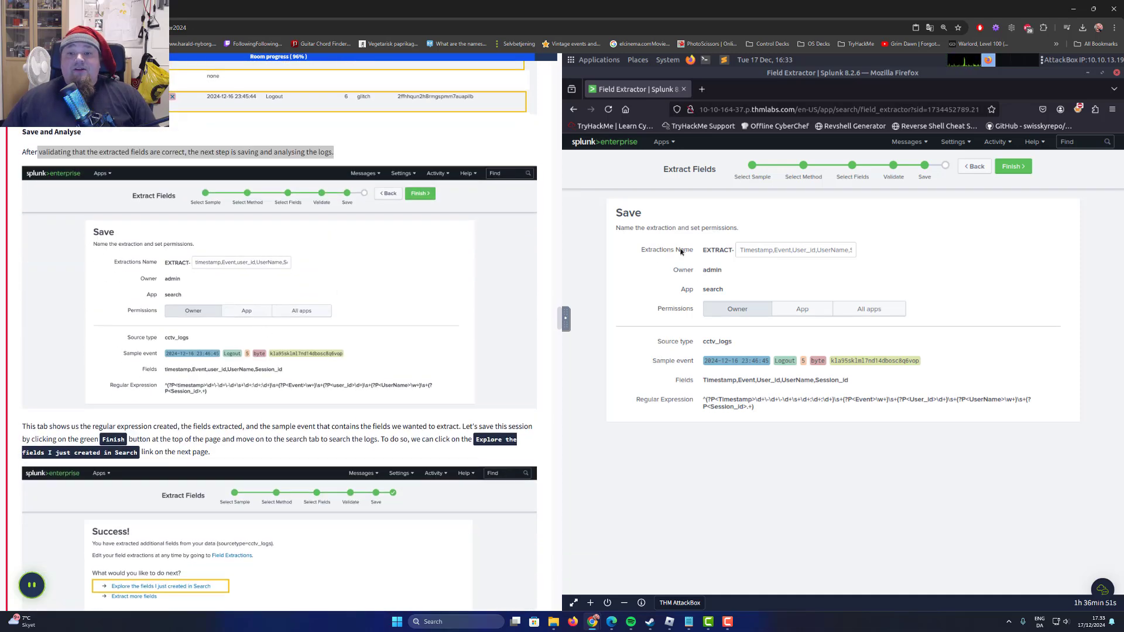
pyautogui.moveTo(660, 250); pyautogui.dragTo(791, 246)
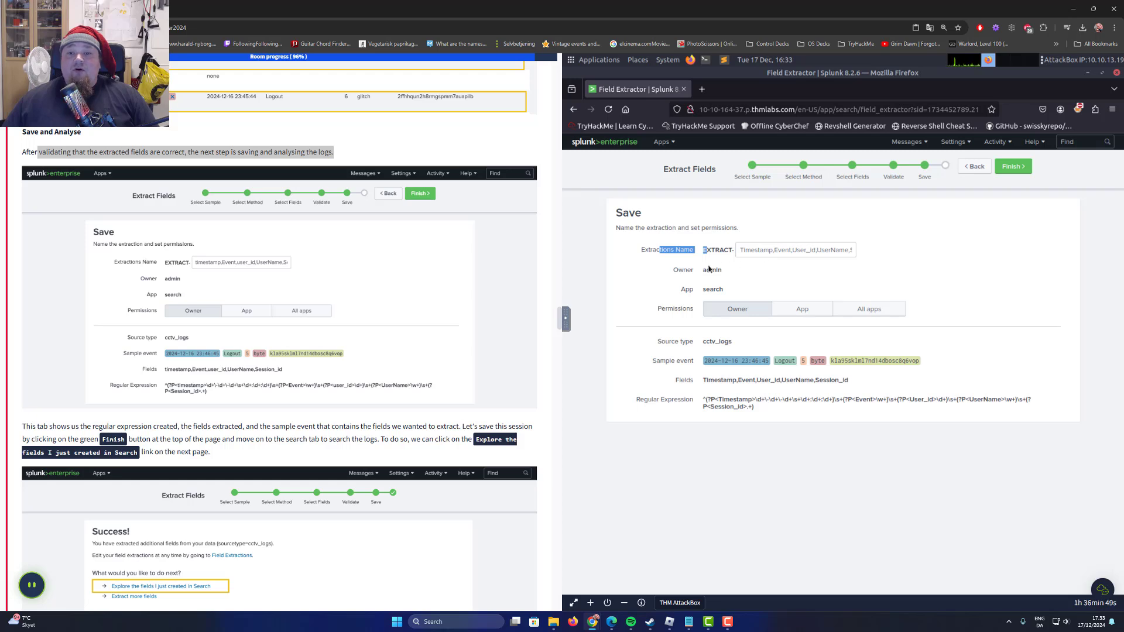
# Try the App and All apps permissions for the extraction and return the permission to Owner.
pyautogui.click(797, 308)
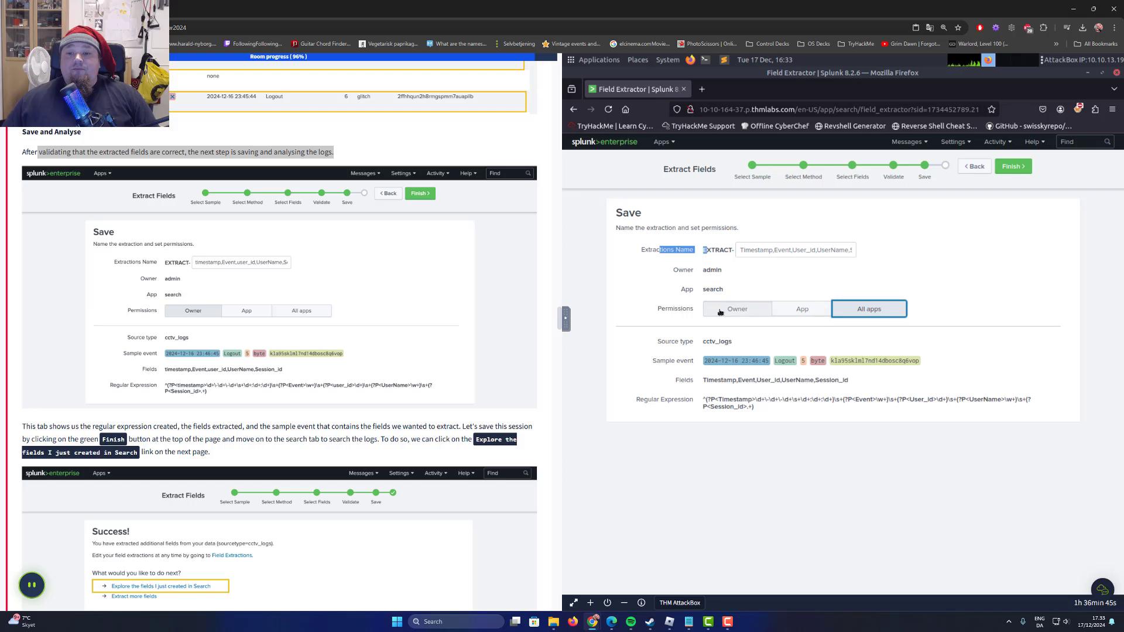
pyautogui.click(730, 313)
pyautogui.click(802, 310)
pyautogui.click(867, 310)
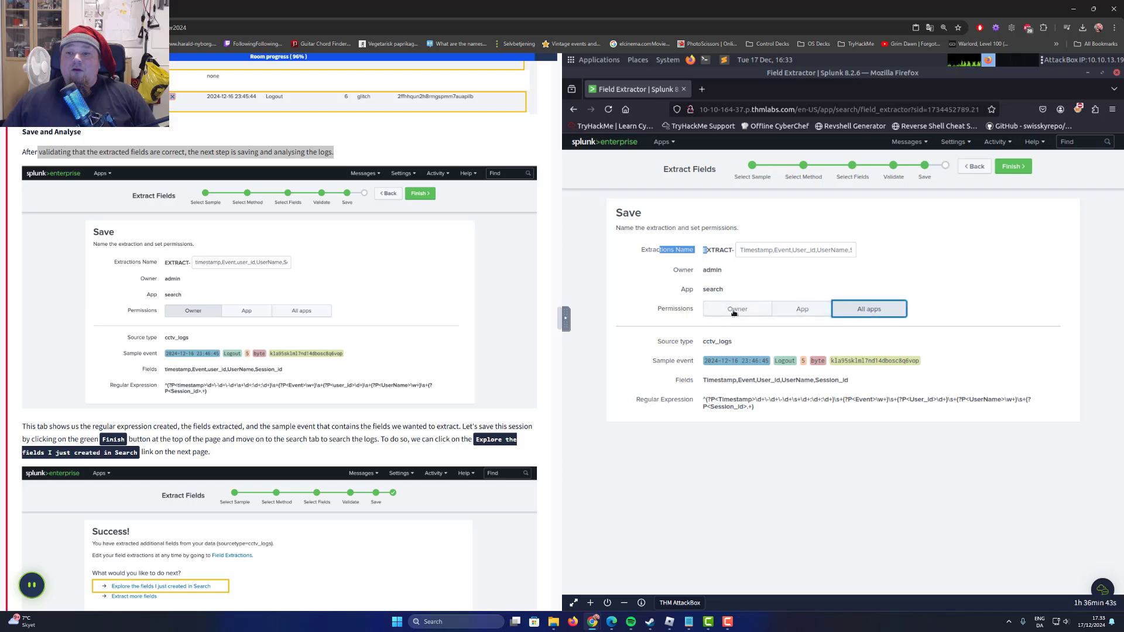
pyautogui.click(732, 312)
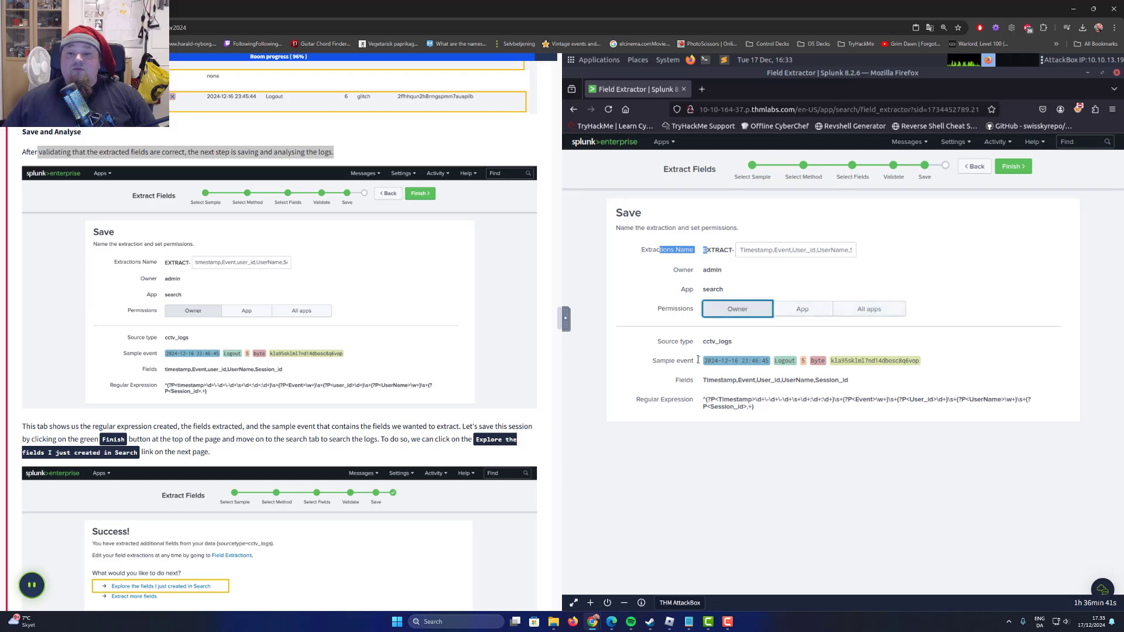
# Examine the sample event, field list and regular expression on the Save page against the task's explanation.
pyautogui.moveTo(698, 360); pyautogui.dragTo(936, 362)
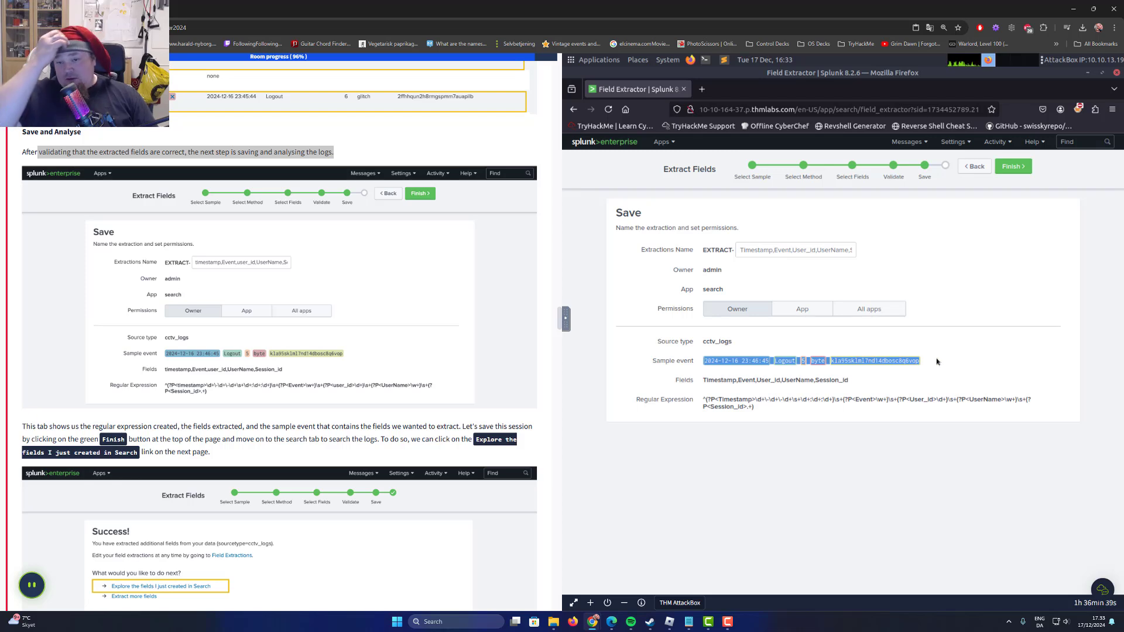
pyautogui.click(708, 376)
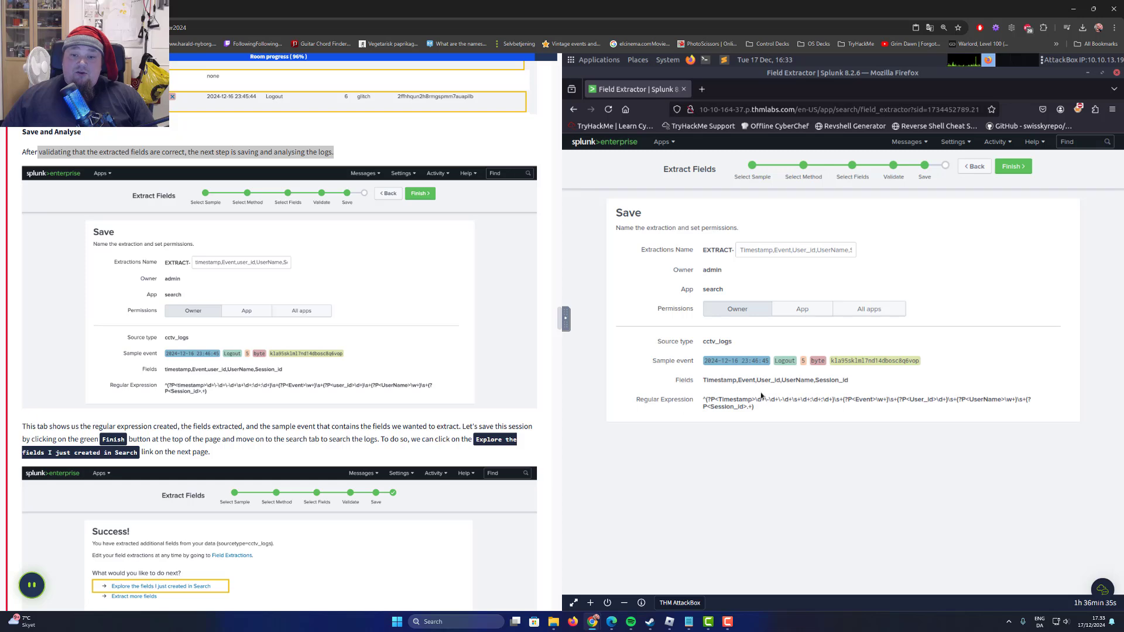
pyautogui.moveTo(764, 409); pyautogui.dragTo(699, 400)
pyautogui.click(798, 413)
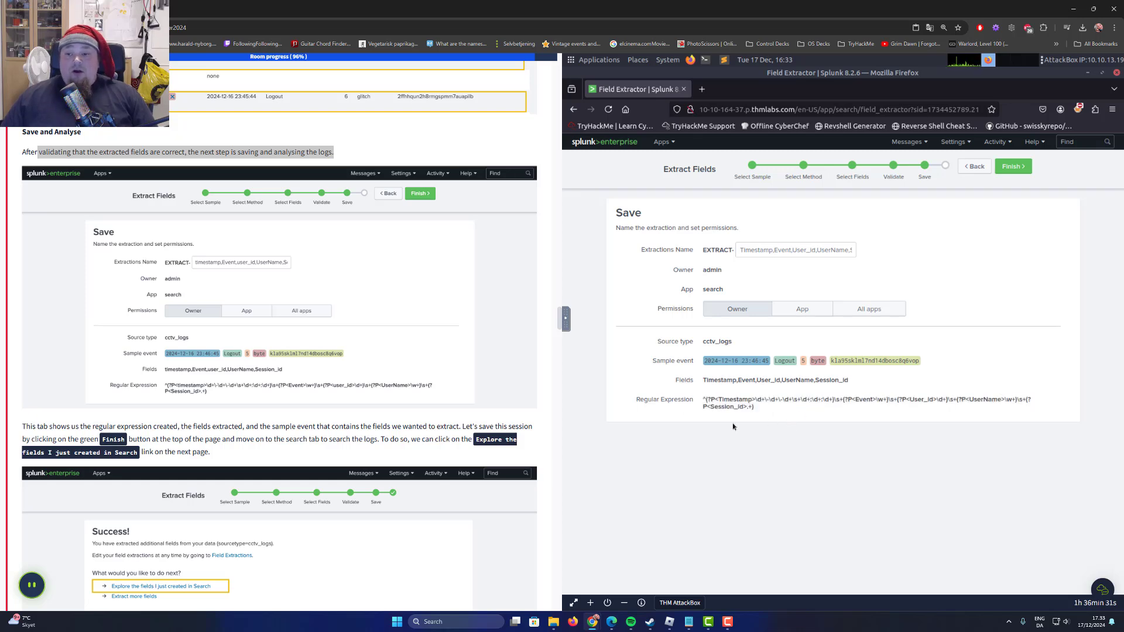
pyautogui.scroll(-3, 76, 413)
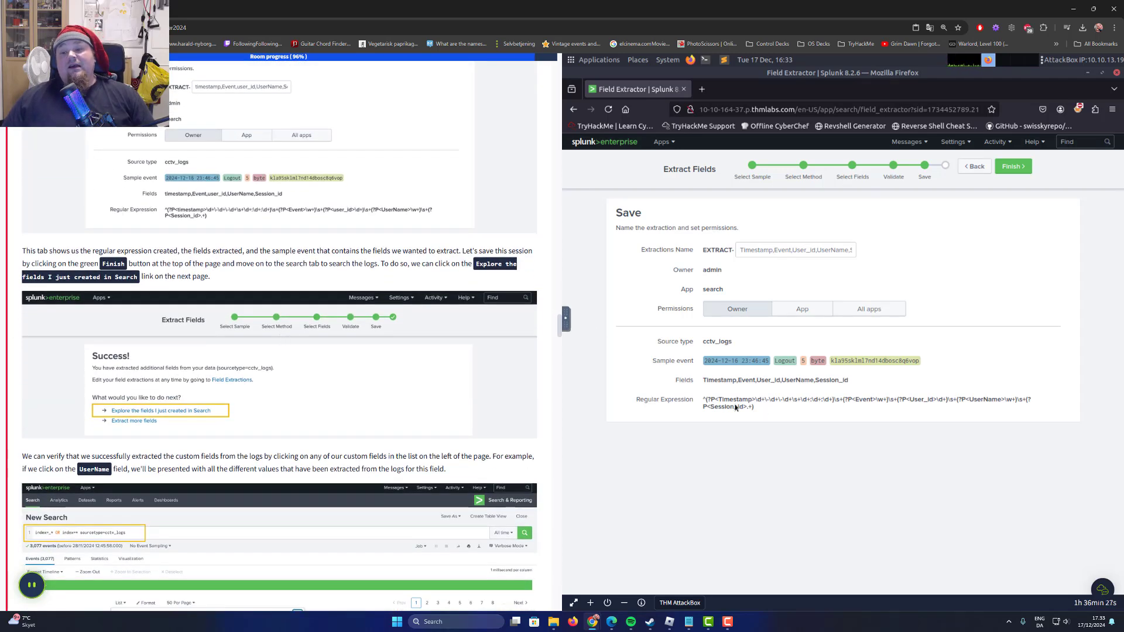
pyautogui.moveTo(756, 409); pyautogui.dragTo(780, 410)
pyautogui.click(686, 405)
pyautogui.click(780, 411)
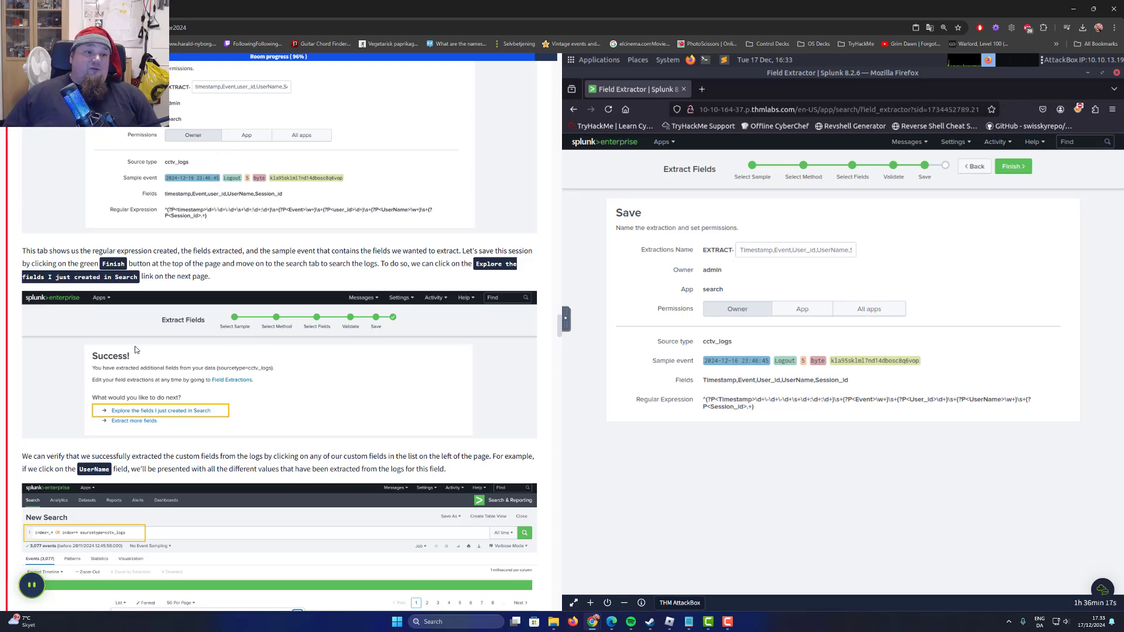
pyautogui.scroll(3, 205, 332)
pyautogui.scroll(-2, 184, 327)
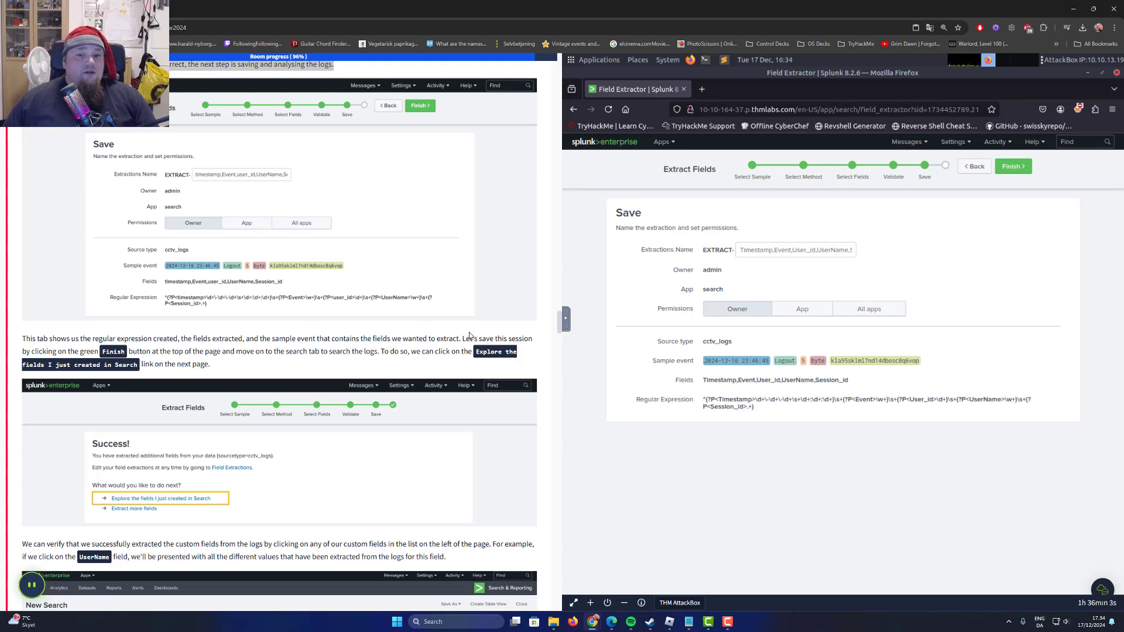
# Finish the field extraction with its default name and Owner permission, as the task instructs.
pyautogui.moveTo(463, 338); pyautogui.dragTo(516, 340)
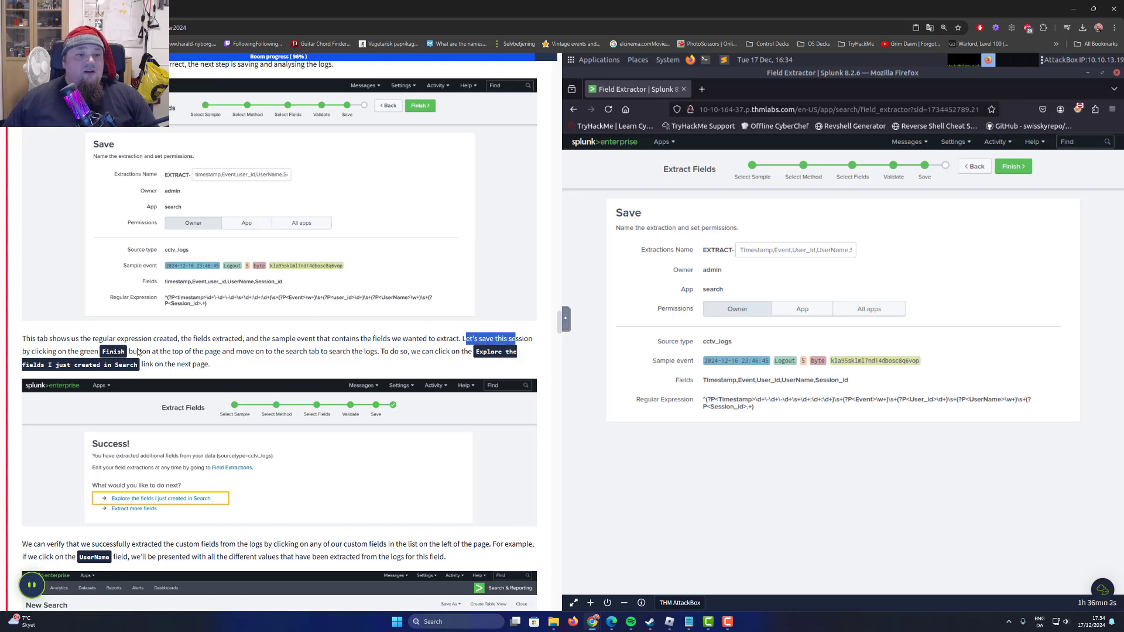
pyautogui.click(1013, 168)
pyautogui.scroll(-3, 314, 381)
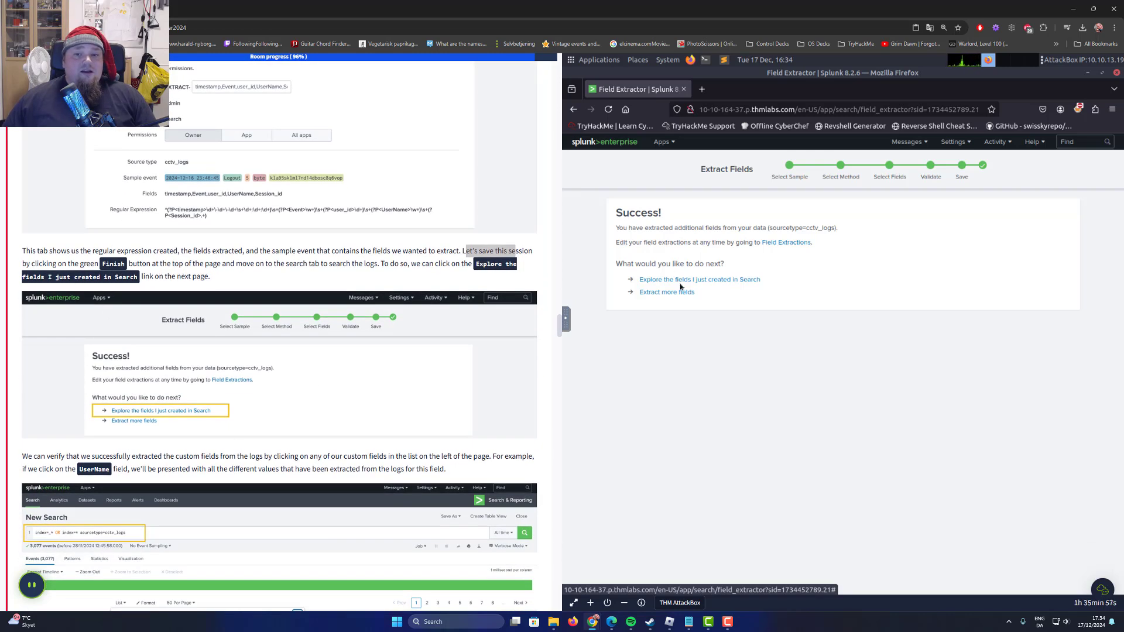
# Explore the newly created fields in Search and set the search's time range to All time.
pyautogui.moveTo(777, 281); pyautogui.dragTo(651, 281)
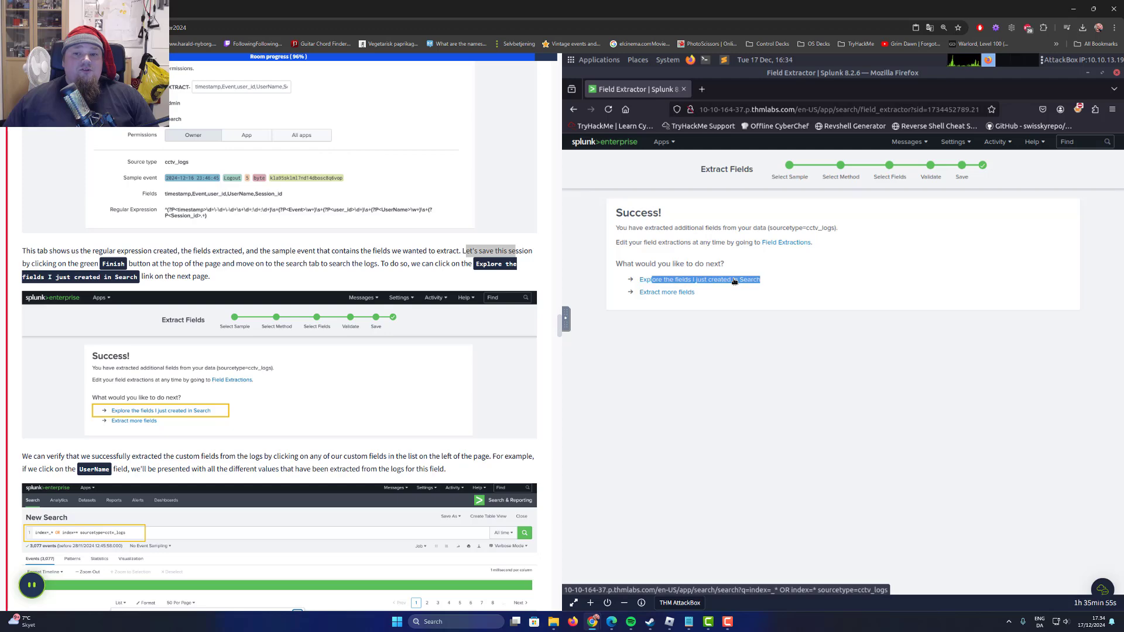
pyautogui.click(734, 282)
pyautogui.scroll(-5, 300, 387)
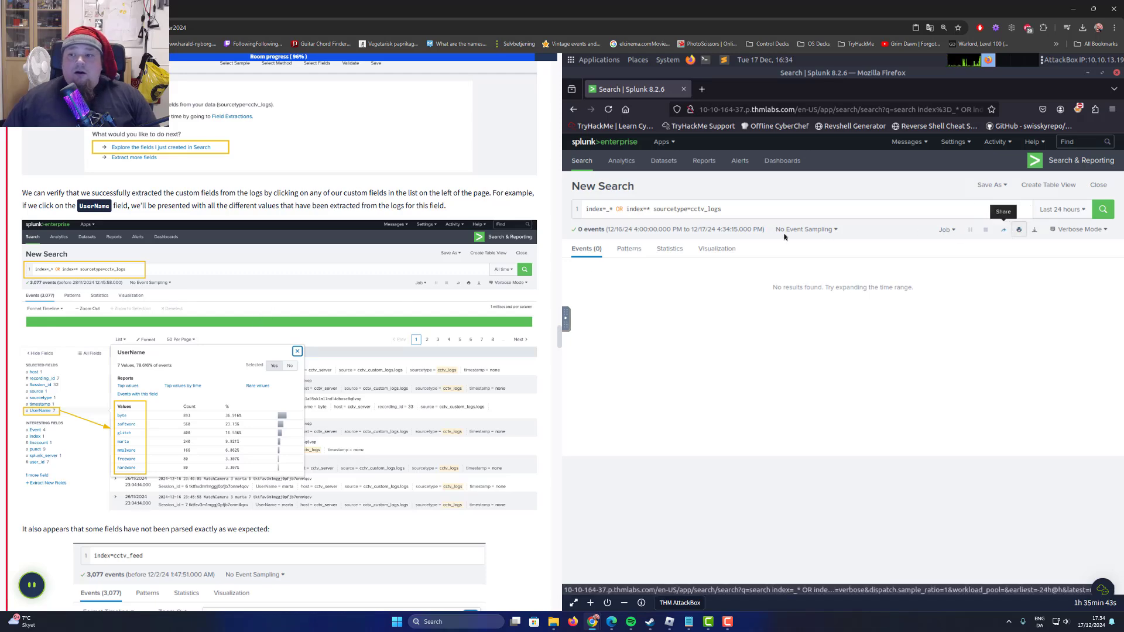
pyautogui.scroll(2, 392, 260)
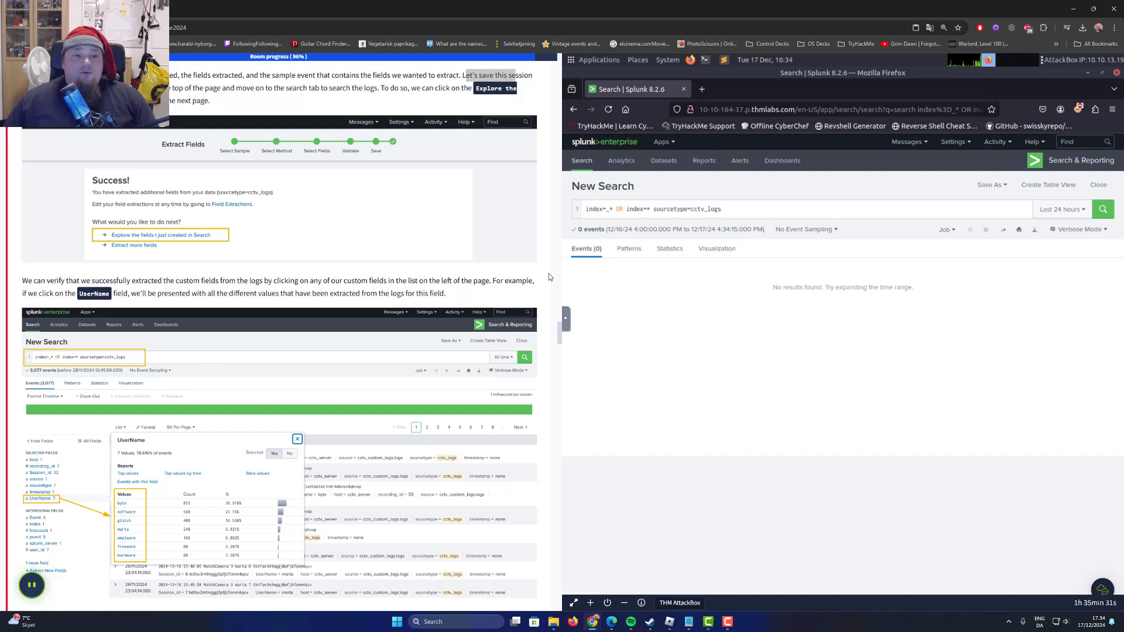
pyautogui.click(1056, 210)
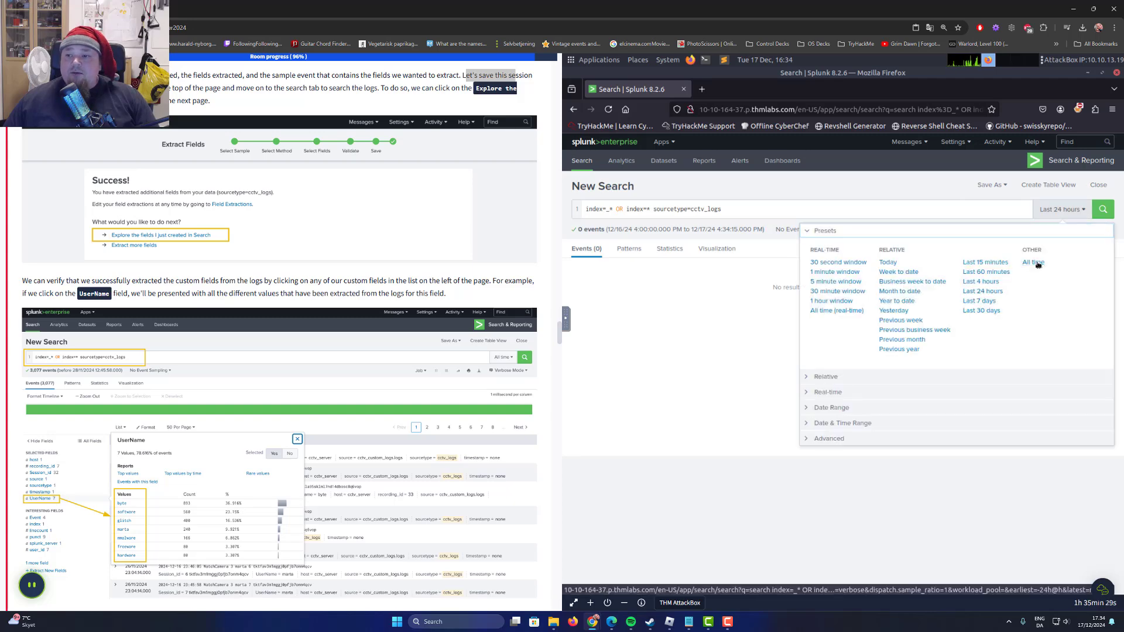
pyautogui.click(1034, 261)
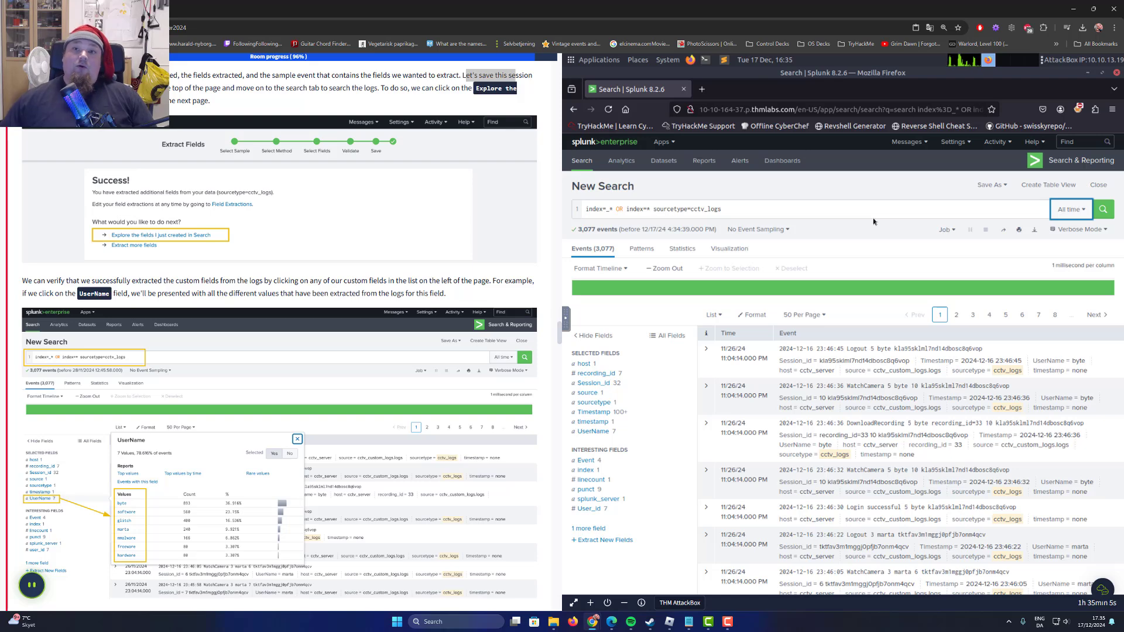
# Show the extracted values of the UserName field and compare them with the task's example.
pyautogui.click(437, 293)
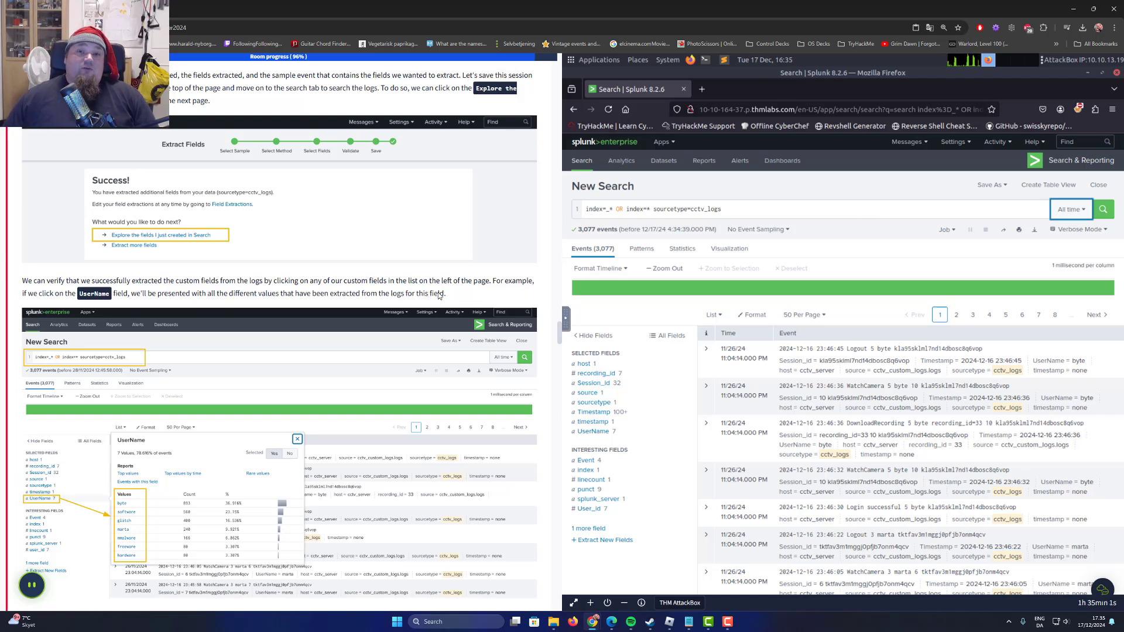
pyautogui.scroll(-2, 415, 311)
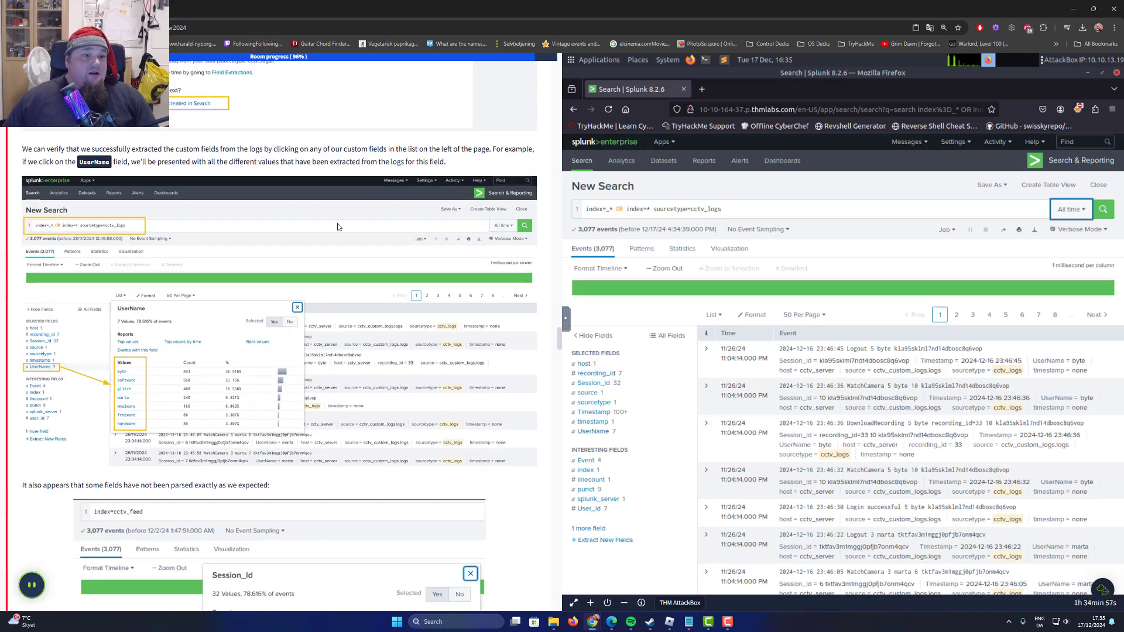
pyautogui.click(593, 431)
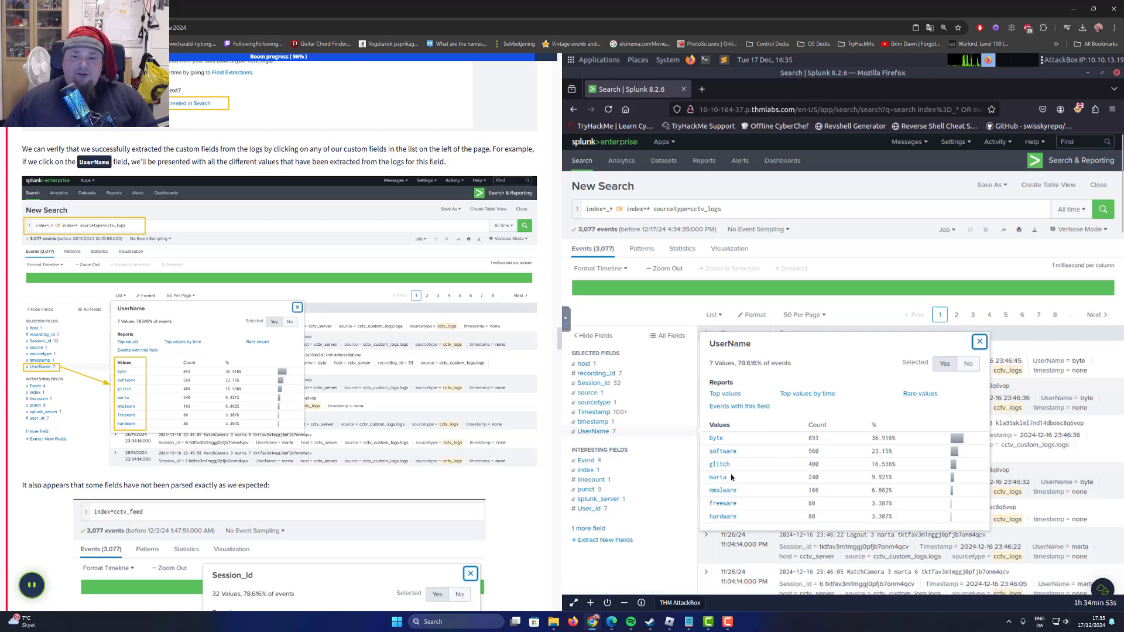
pyautogui.scroll(-3, 729, 503)
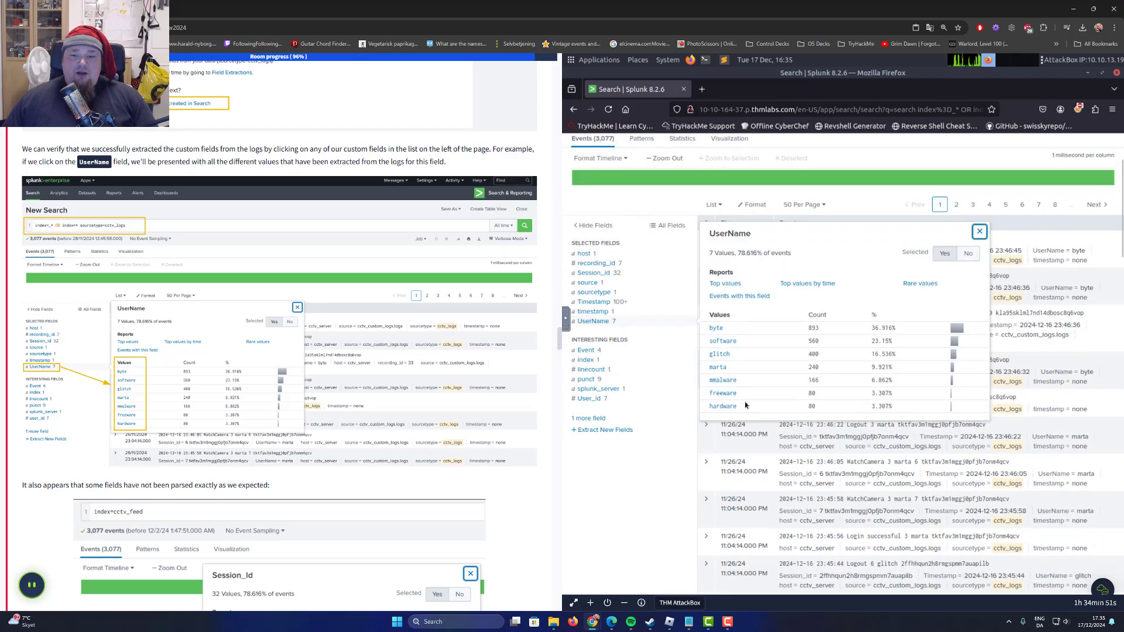
pyautogui.scroll(3, 723, 480)
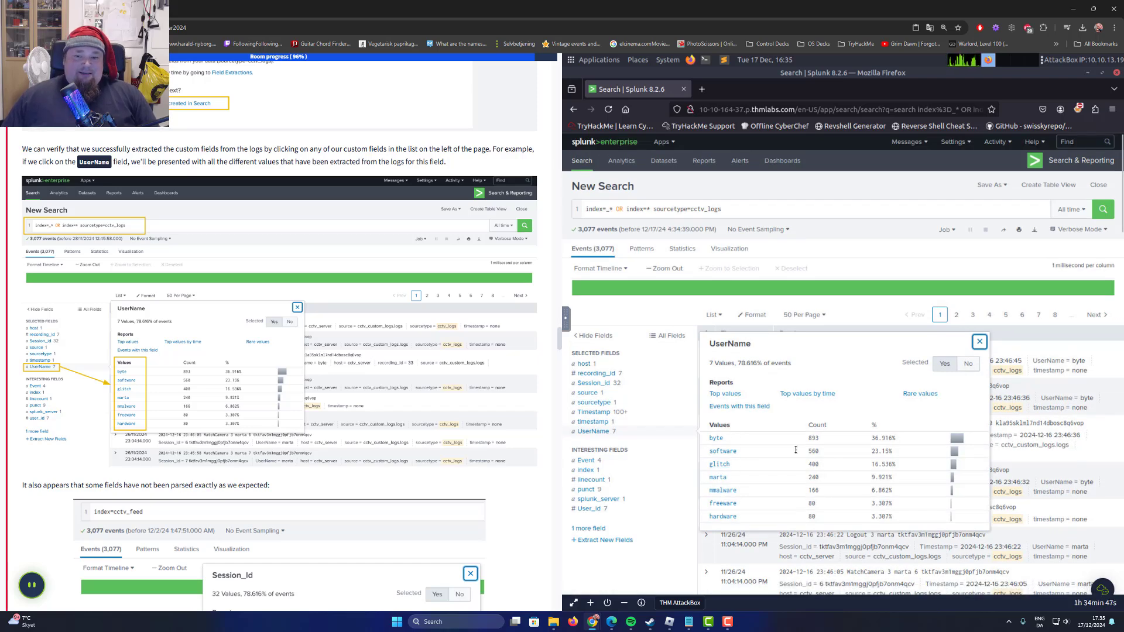
# Show the extracted values of the Session_id field and compare them with the task's example of incorrectly parsed fields.
pyautogui.scroll(-2, 185, 408)
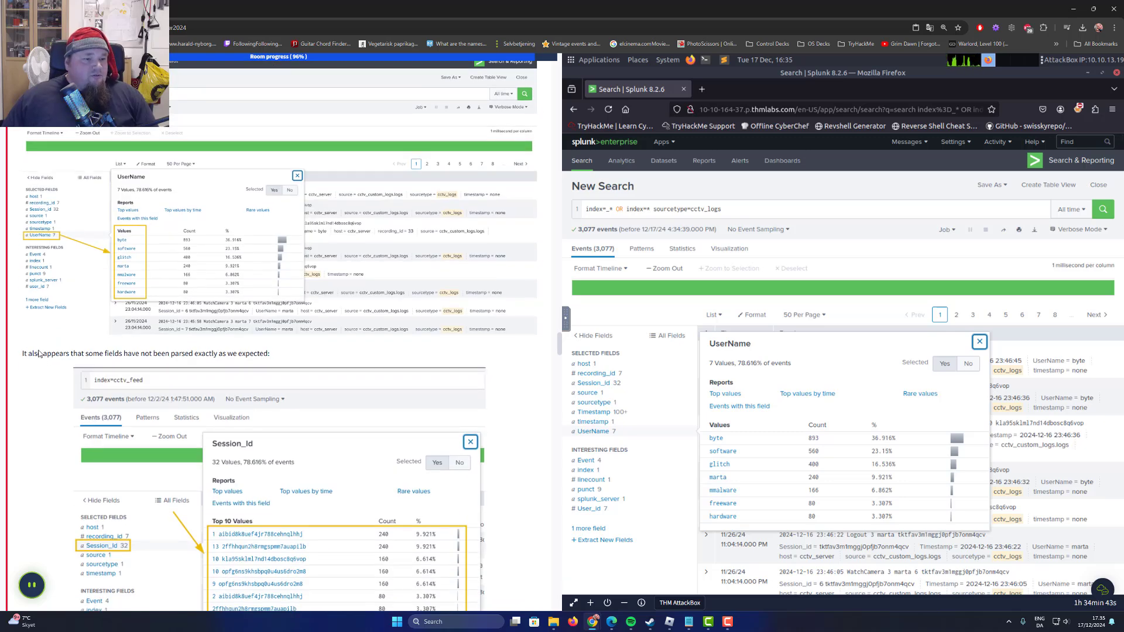
pyautogui.moveTo(38, 353); pyautogui.dragTo(142, 355)
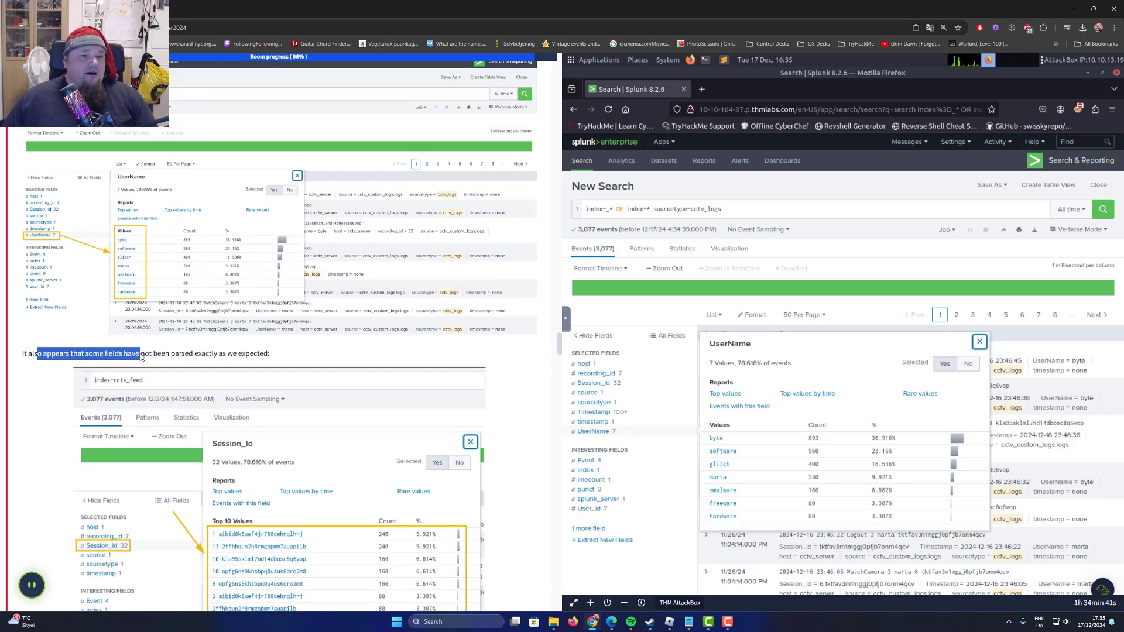
pyautogui.moveTo(142, 358); pyautogui.dragTo(237, 360)
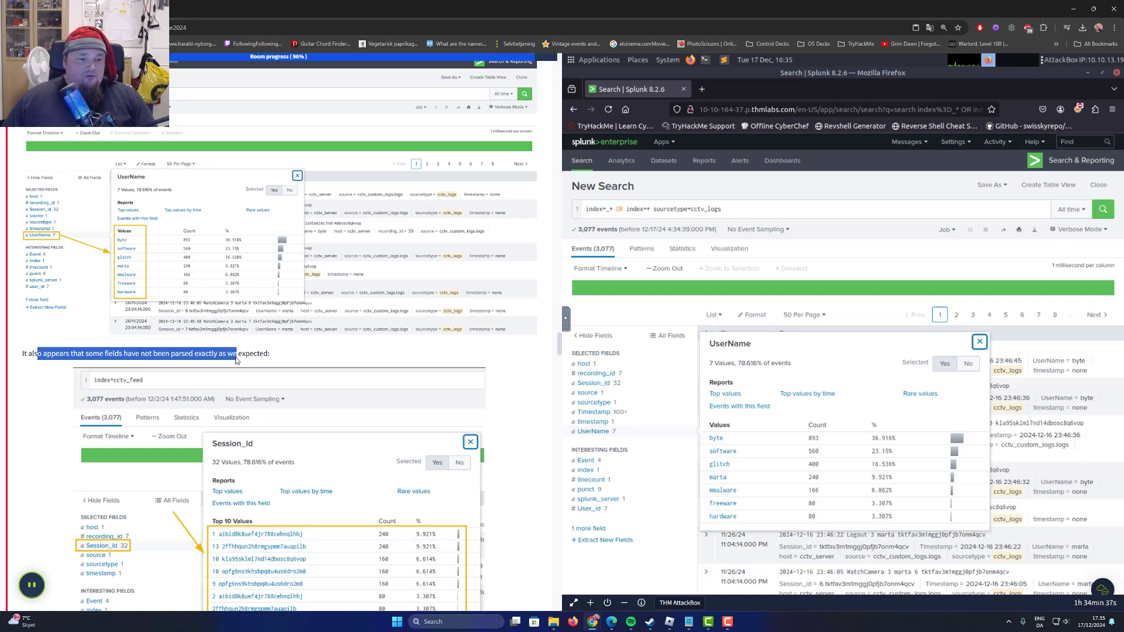
pyautogui.click(569, 402)
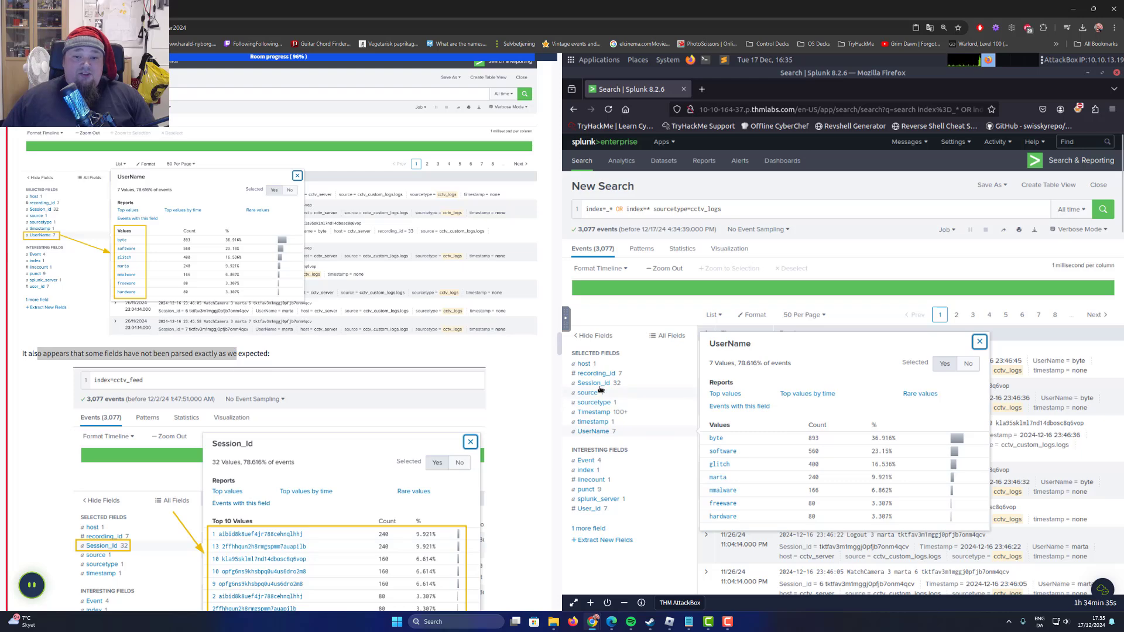
pyautogui.click(600, 386)
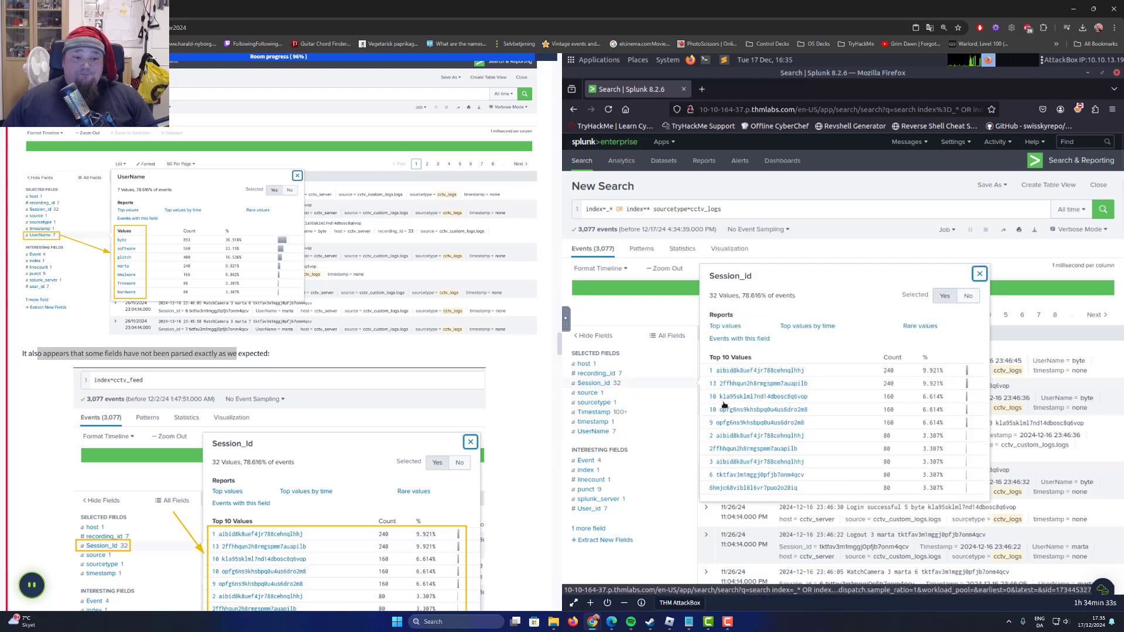
pyautogui.scroll(-2, 219, 419)
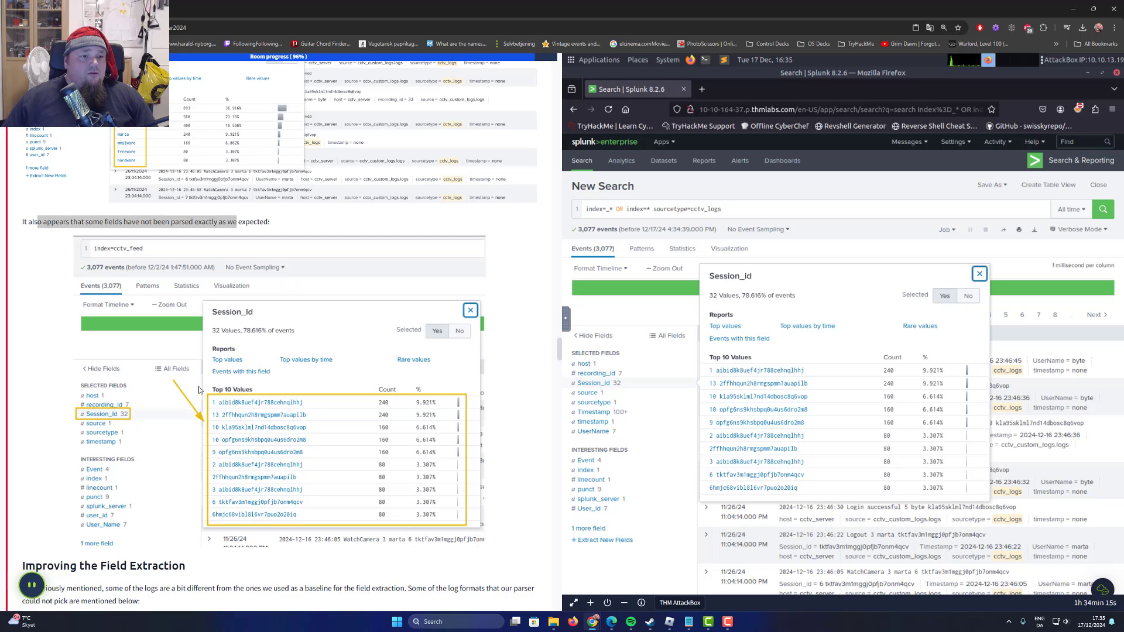
# Read the task's section on improving the field extraction, including the two sample logs that the parser could not pick up.
pyautogui.scroll(-4, 175, 241)
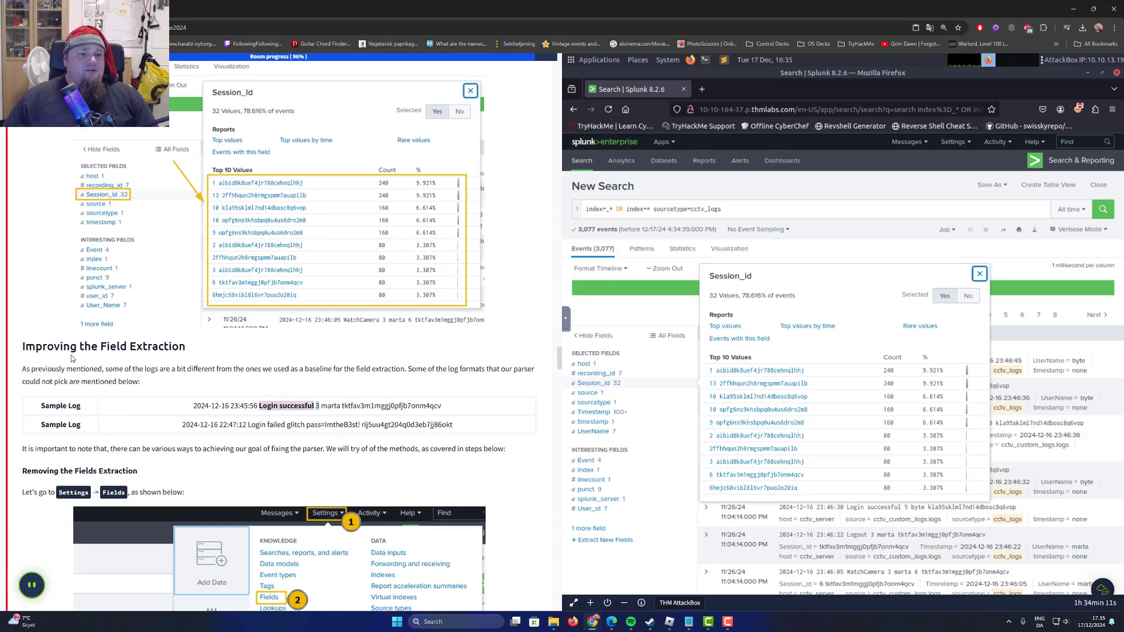
pyautogui.moveTo(24, 371); pyautogui.dragTo(390, 379)
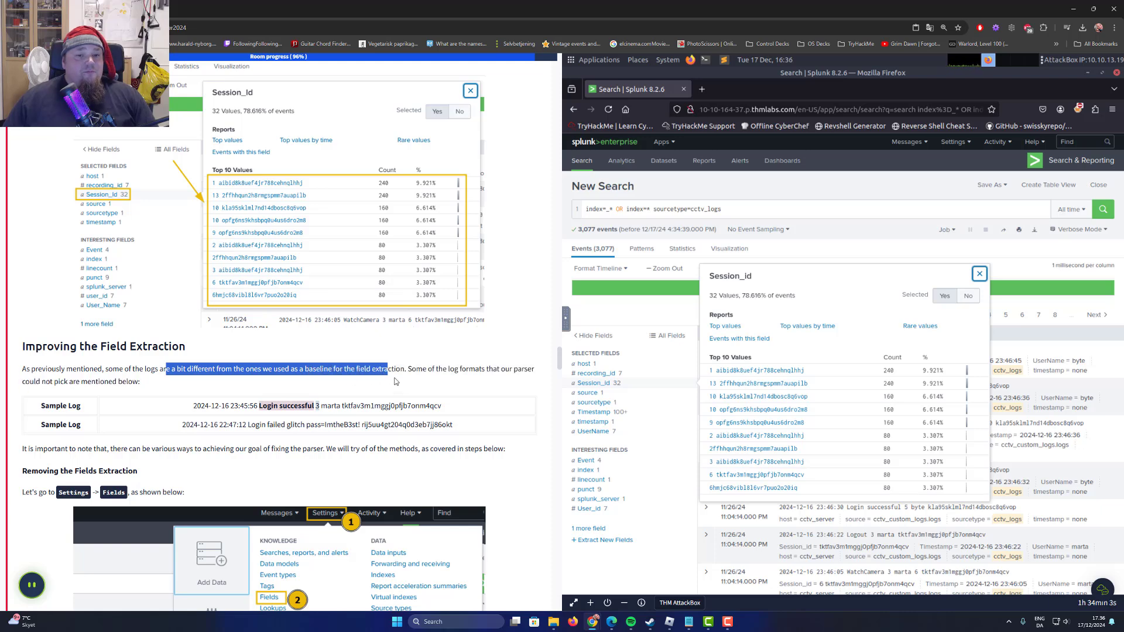
pyautogui.click(392, 375)
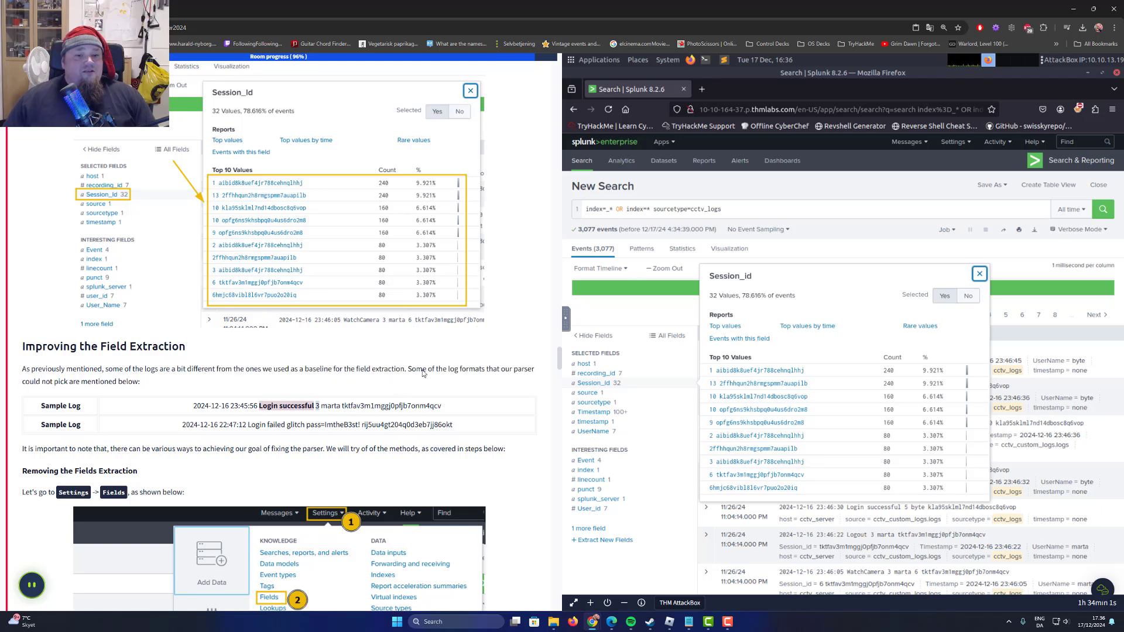
pyautogui.doubleClick(423, 373)
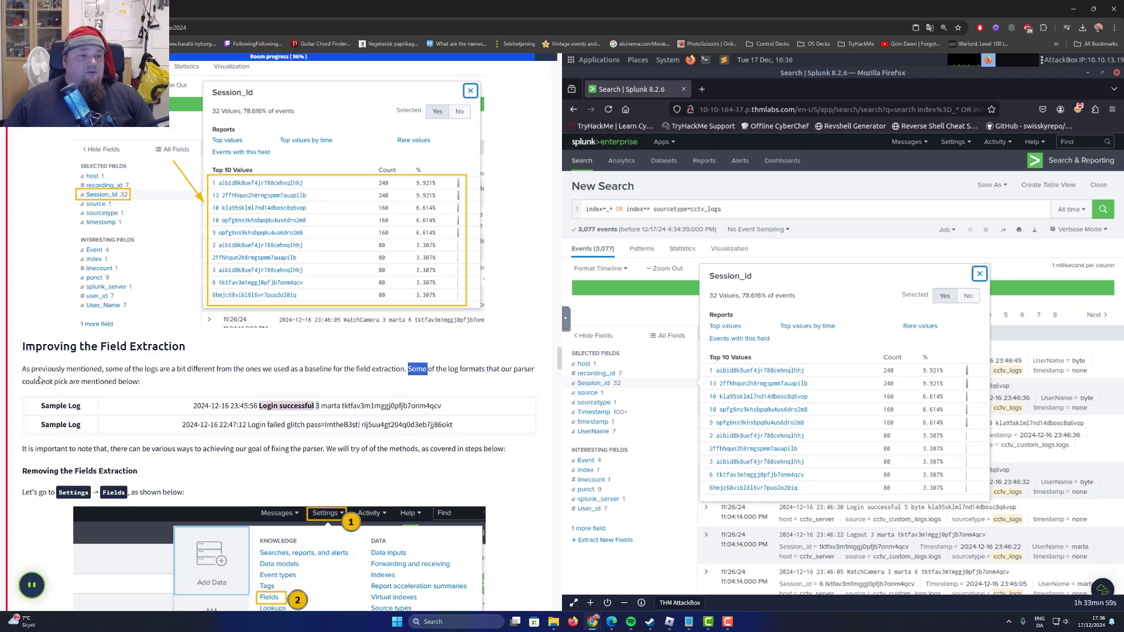
pyautogui.moveTo(30, 382); pyautogui.dragTo(133, 382)
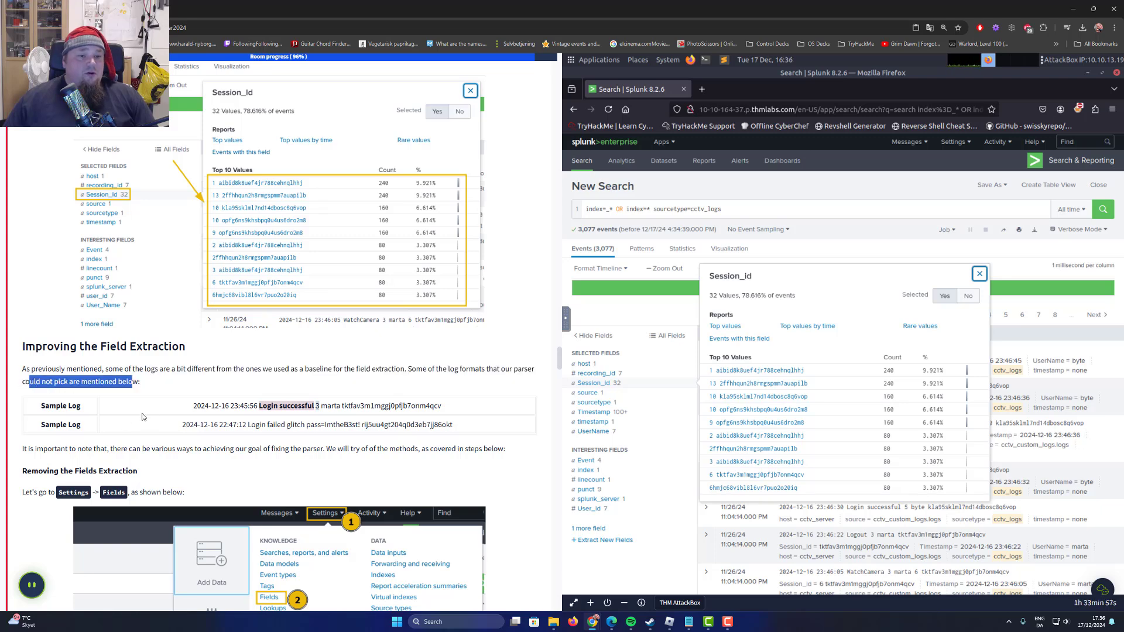
pyautogui.click(214, 415)
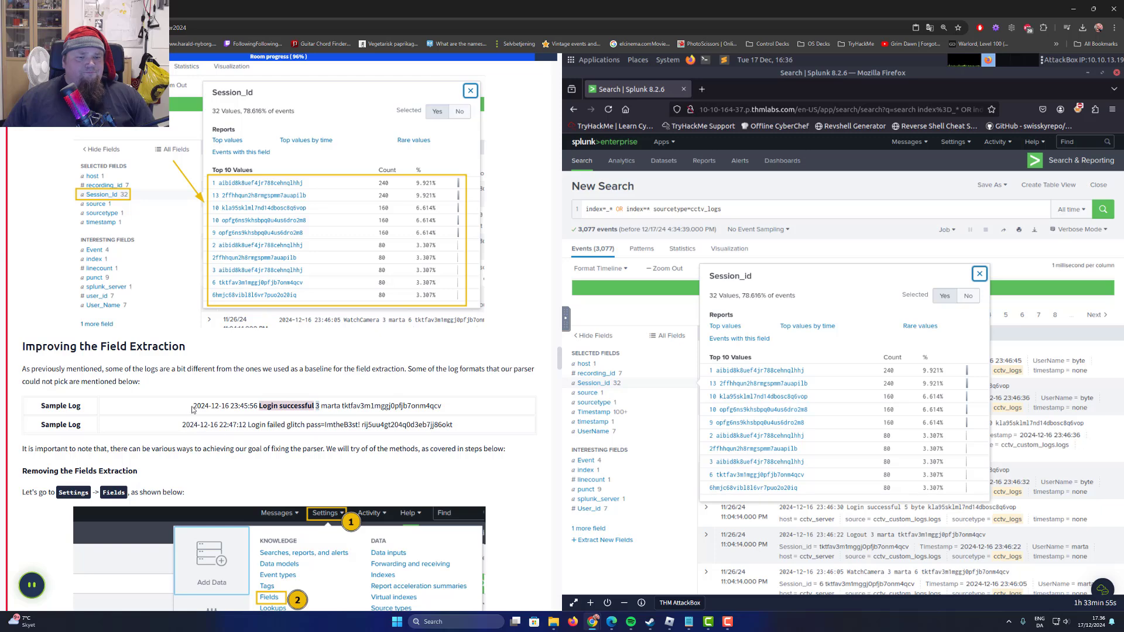
pyautogui.moveTo(177, 405)
pyautogui.mouseDown()
pyautogui.moveTo(507, 429)
pyautogui.moveTo(169, 433)
pyautogui.moveTo(163, 409)
pyautogui.mouseUp()
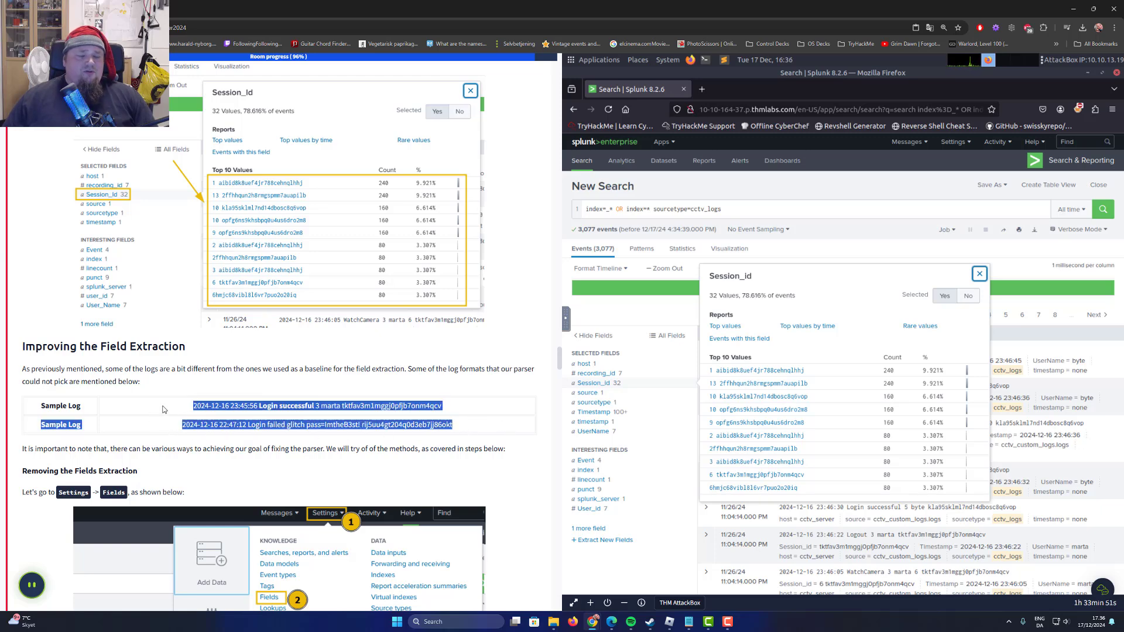
pyautogui.scroll(-2, 170, 410)
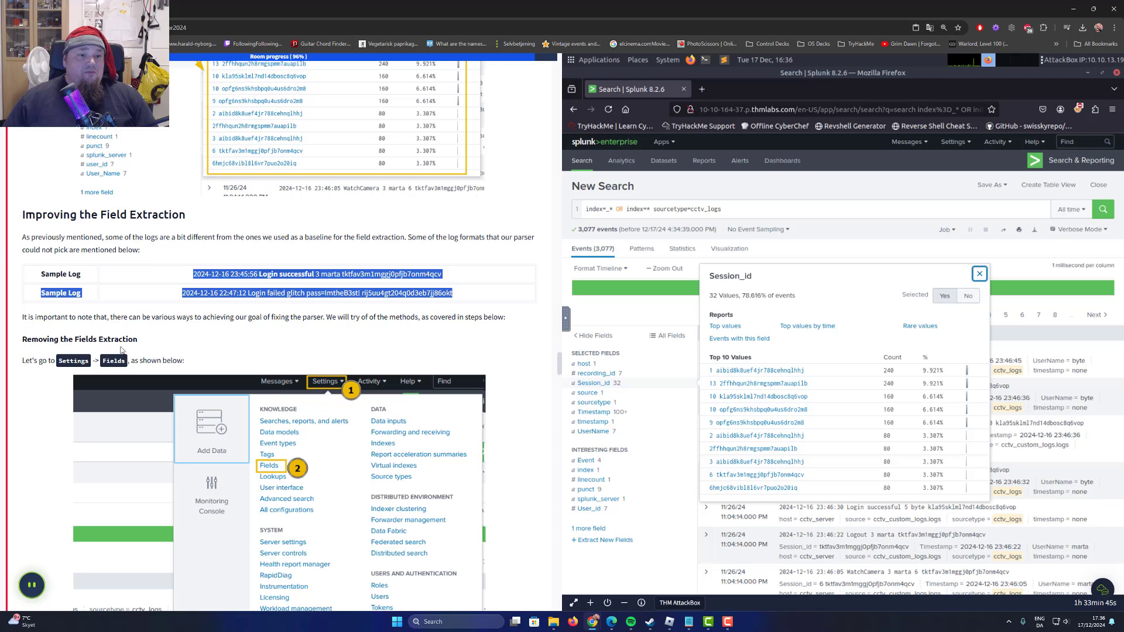
pyautogui.click(264, 323)
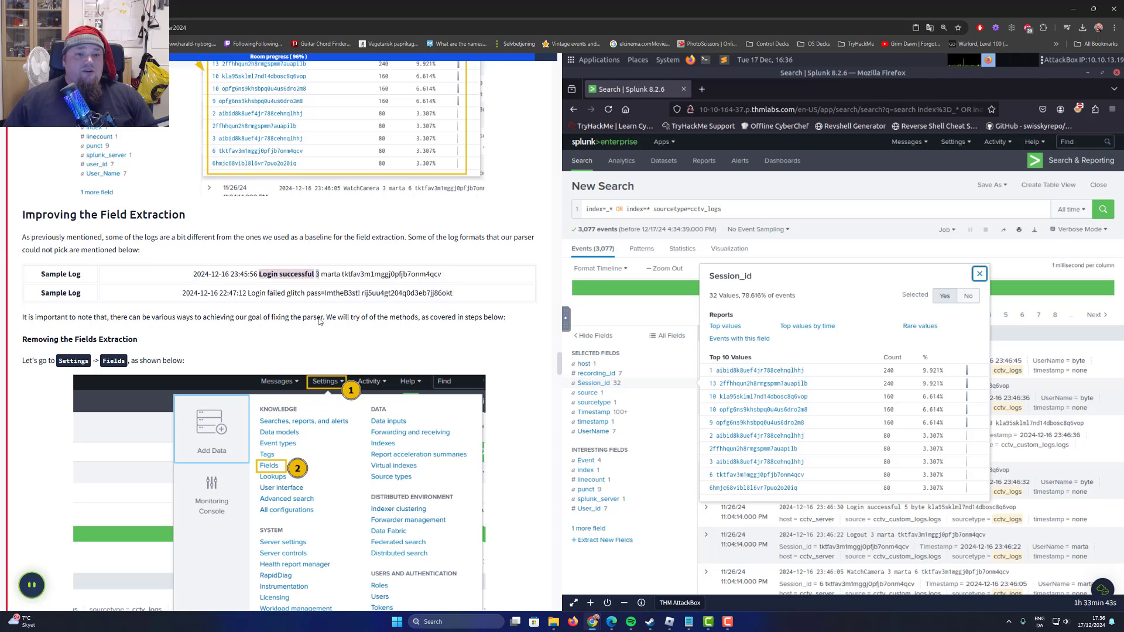
pyautogui.moveTo(332, 318); pyautogui.dragTo(480, 319)
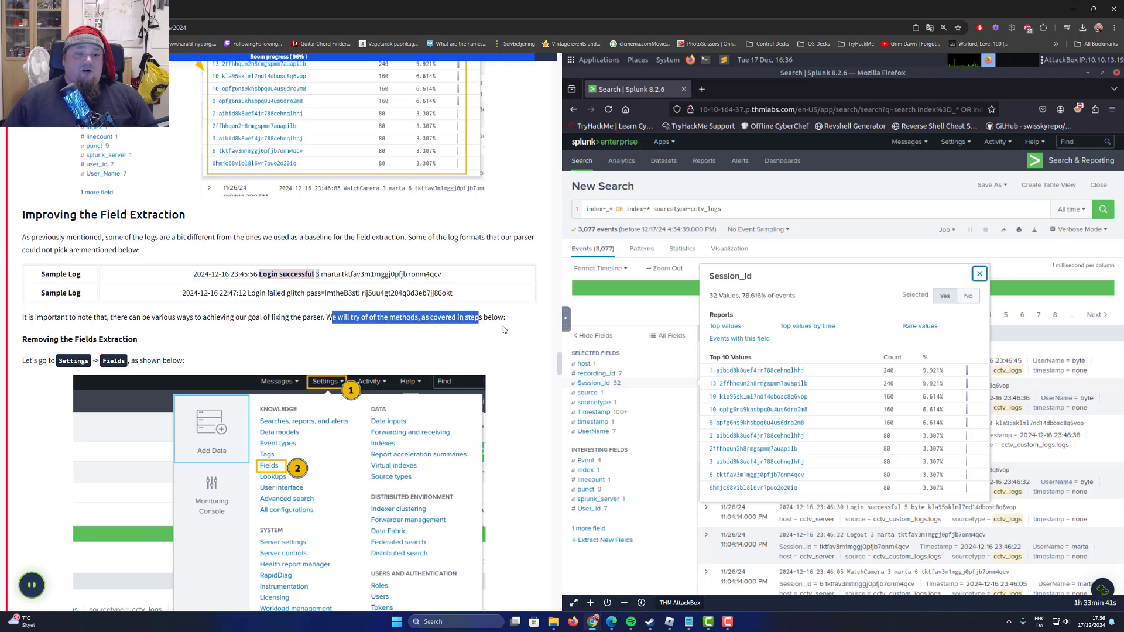
# Close the Session_id value summary and open the Field extractions list from the Fields settings.
pyautogui.click(979, 273)
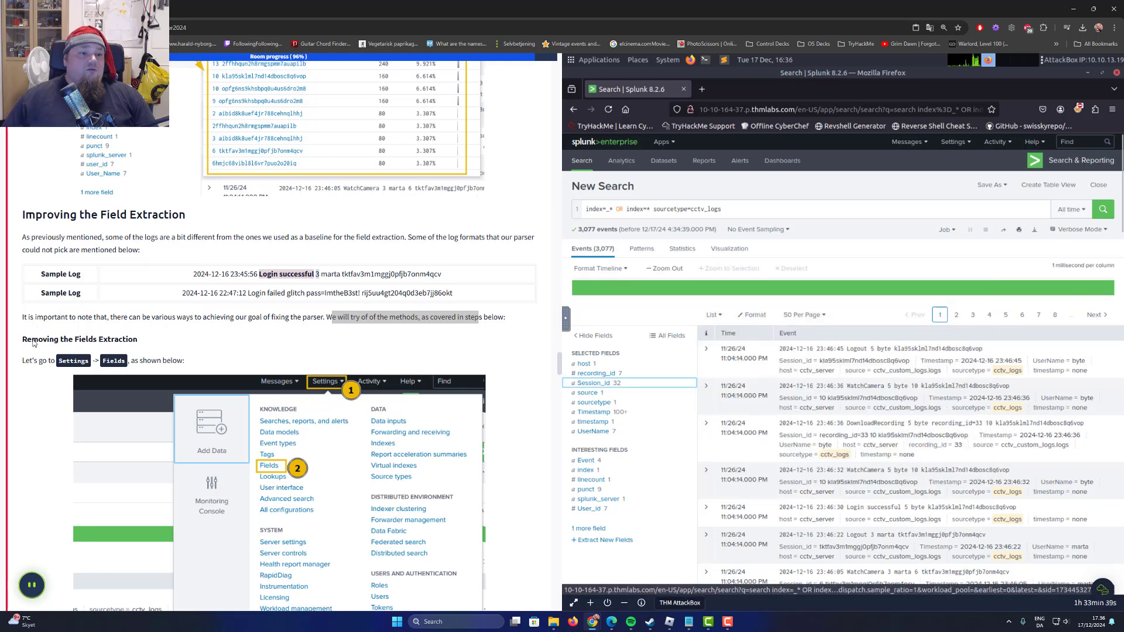
pyautogui.moveTo(33, 340); pyautogui.dragTo(143, 340)
pyautogui.moveTo(46, 358); pyautogui.dragTo(78, 357)
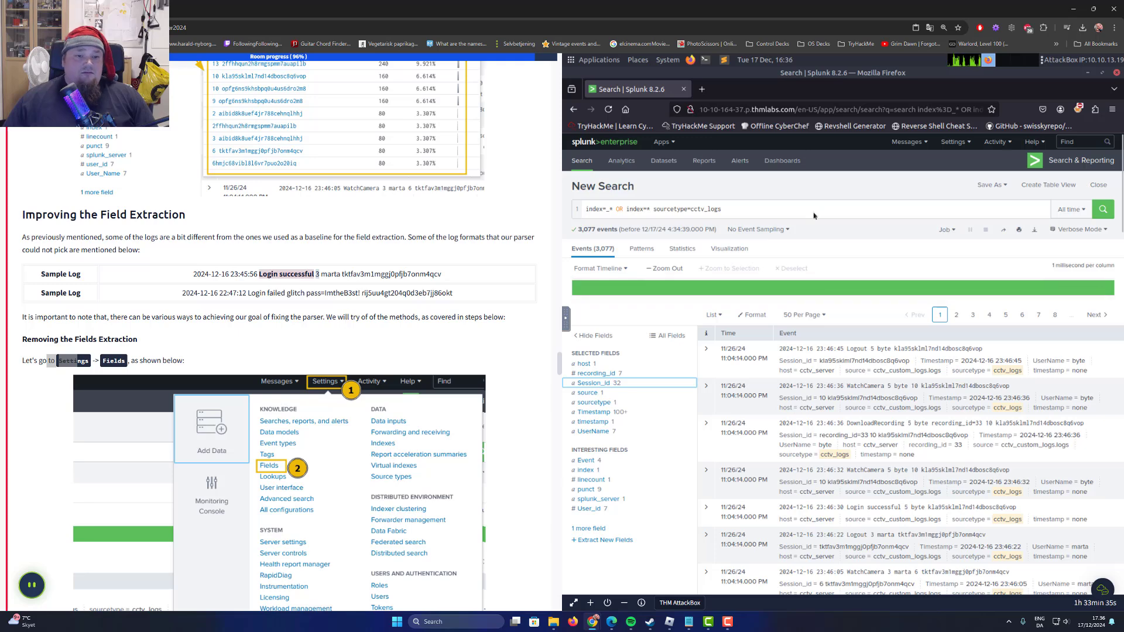
pyautogui.click(957, 143)
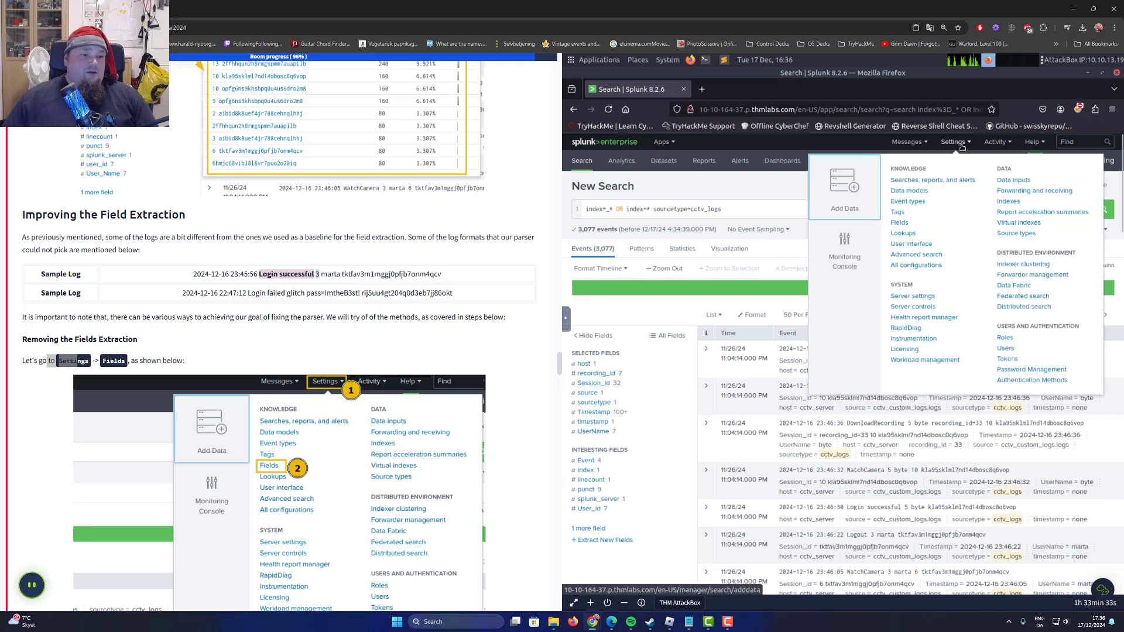
pyautogui.click(901, 225)
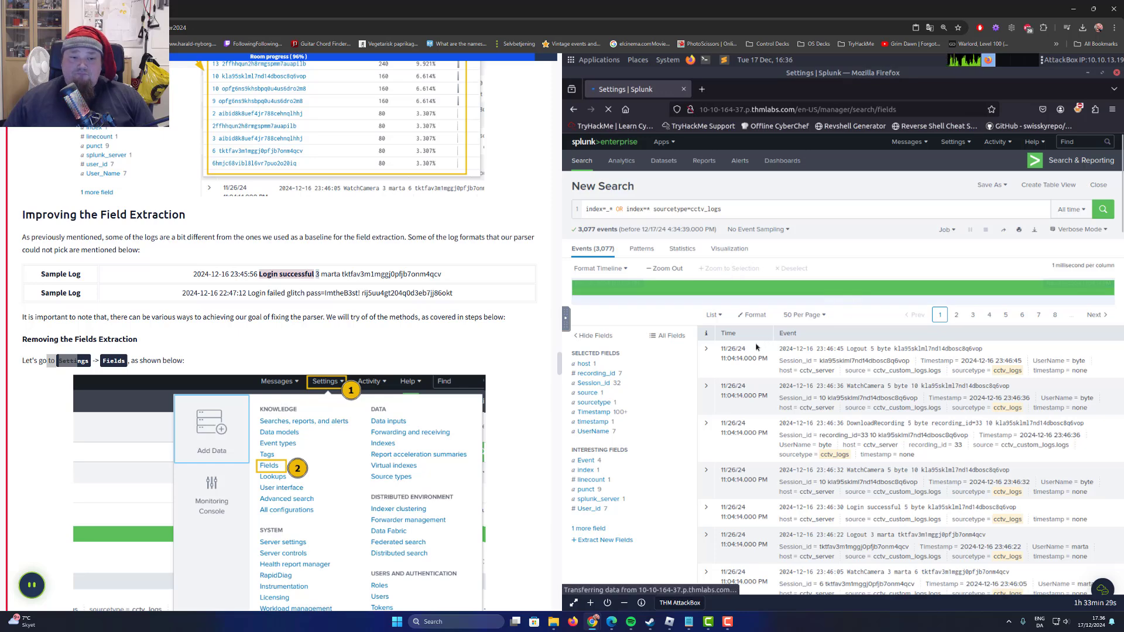
pyautogui.scroll(-3, 257, 403)
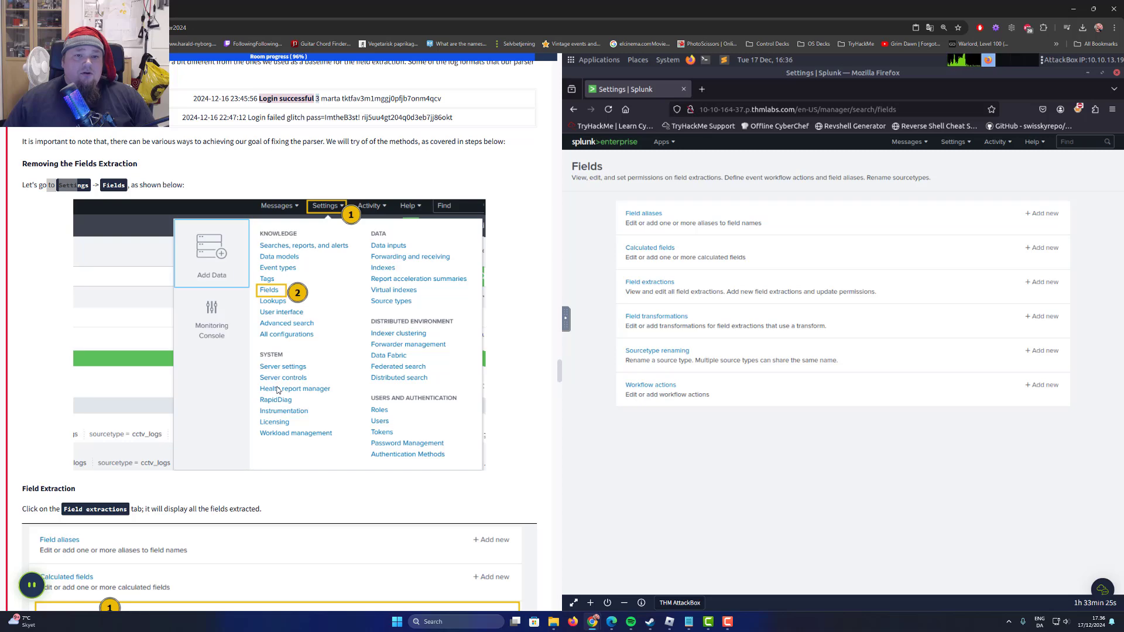
pyautogui.scroll(-4, 285, 290)
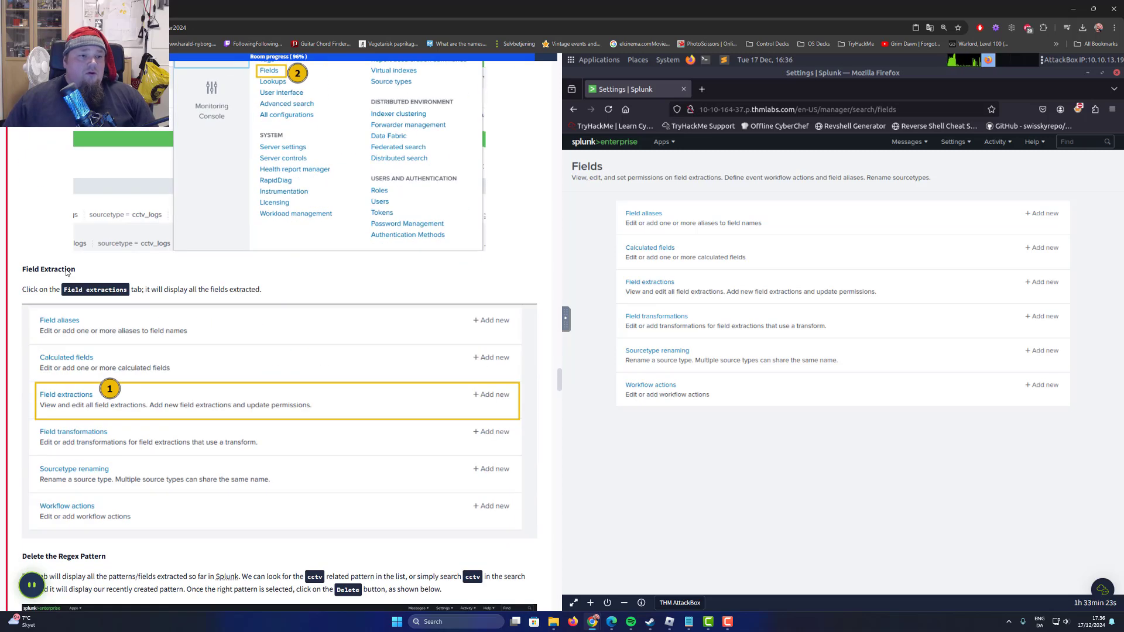
pyautogui.click(646, 283)
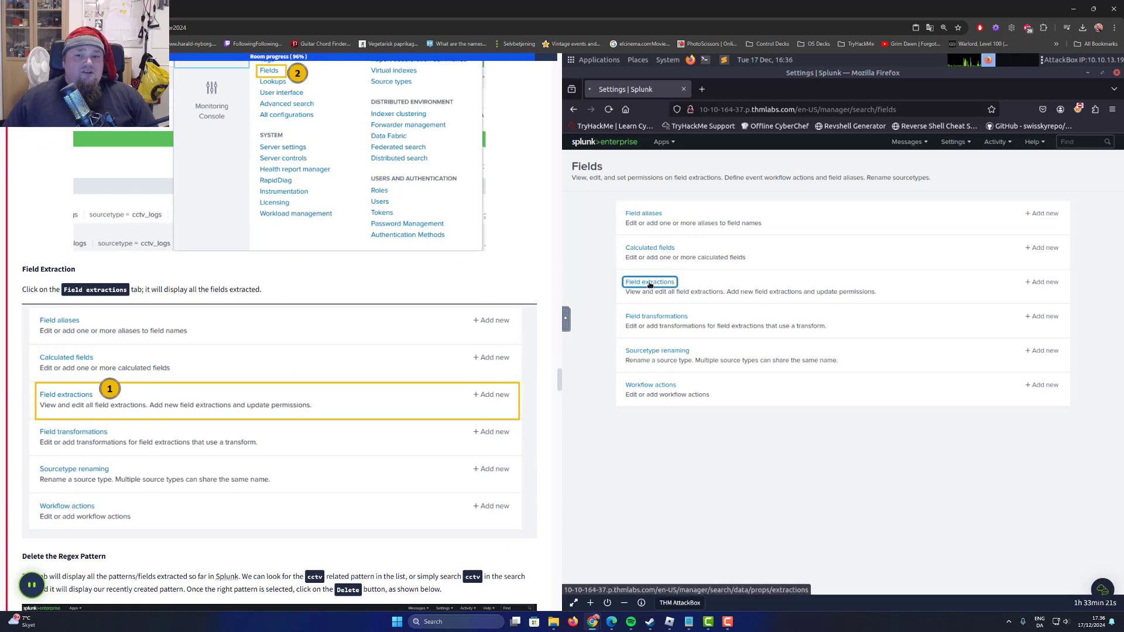
# Filter the field extractions by "cctv", as the task's section on deleting the regex pattern instructs.
pyautogui.scroll(-2, 240, 380)
pyautogui.scroll(-4, 240, 381)
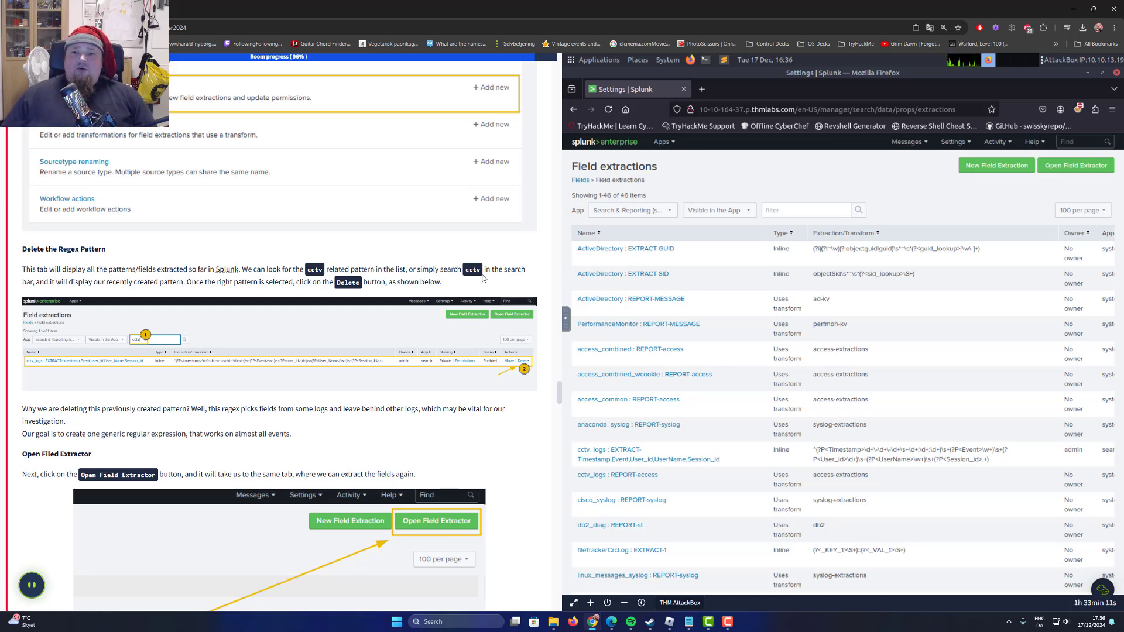
pyautogui.scroll(-2, 483, 278)
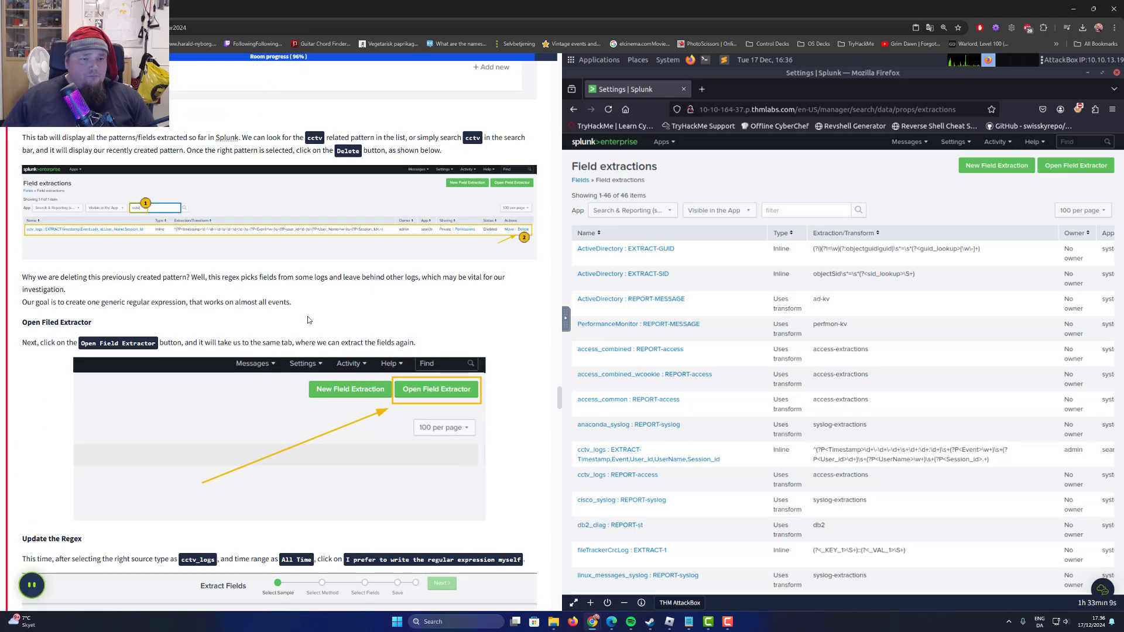
pyautogui.scroll(2, 308, 316)
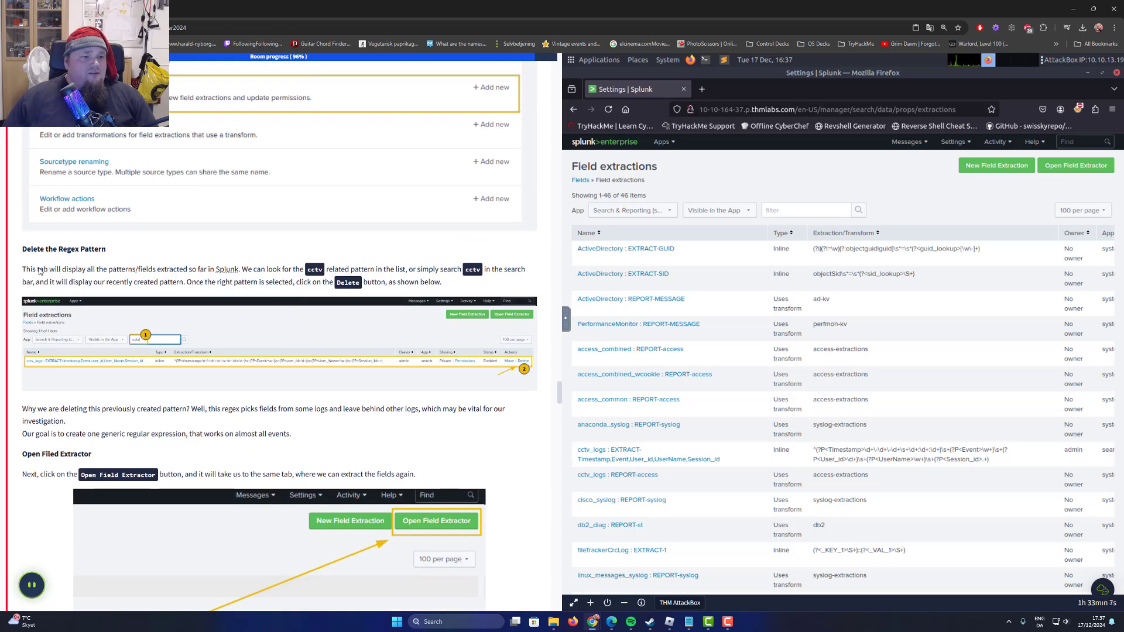
pyautogui.moveTo(39, 271); pyautogui.dragTo(157, 271)
pyautogui.click(169, 279)
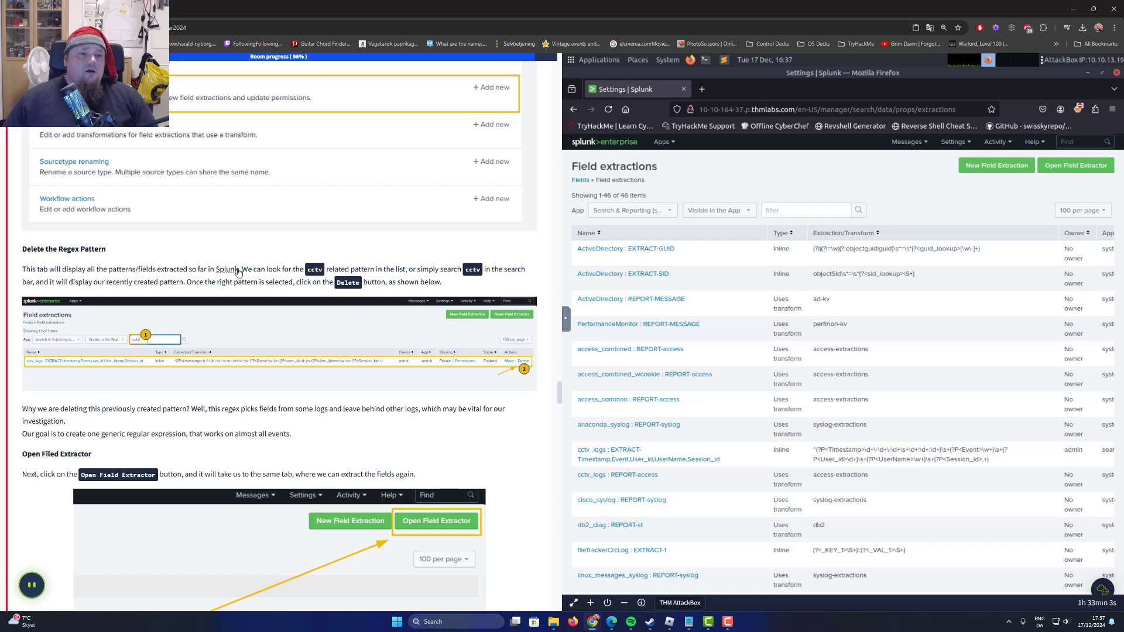
pyautogui.moveTo(237, 273); pyautogui.dragTo(459, 274)
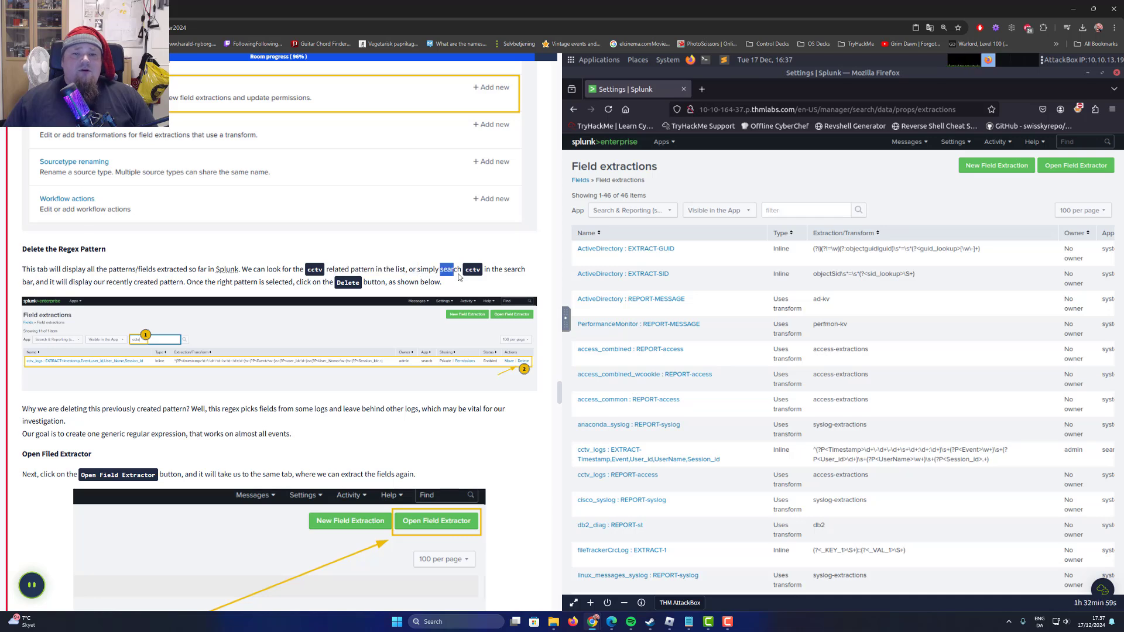
pyautogui.click(482, 272)
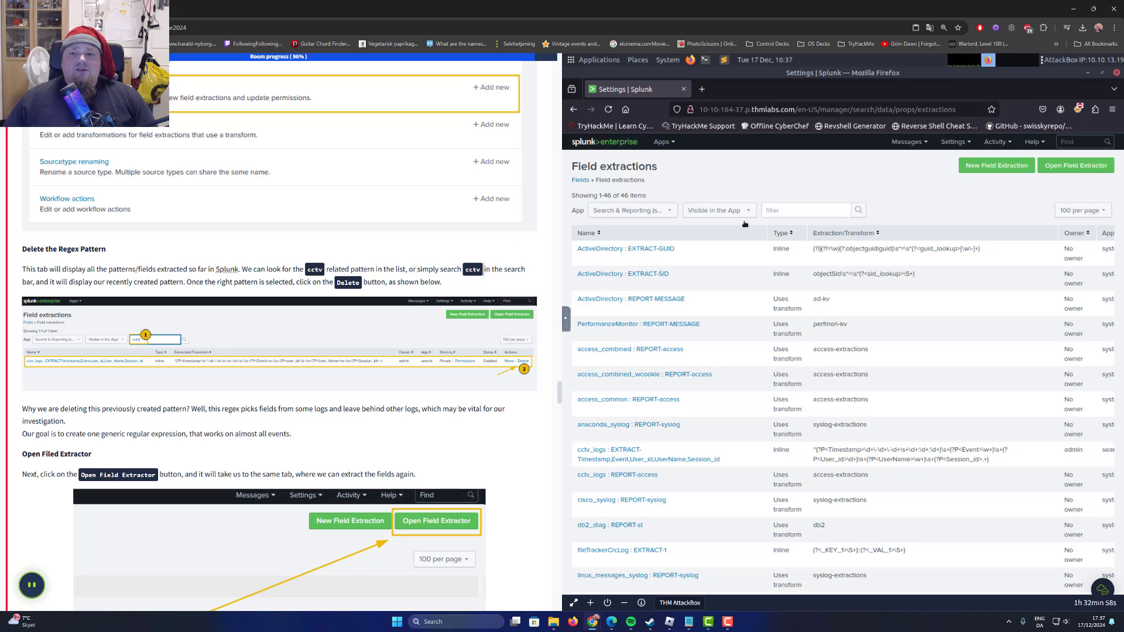
pyautogui.click(790, 209)
pyautogui.write('cctv')
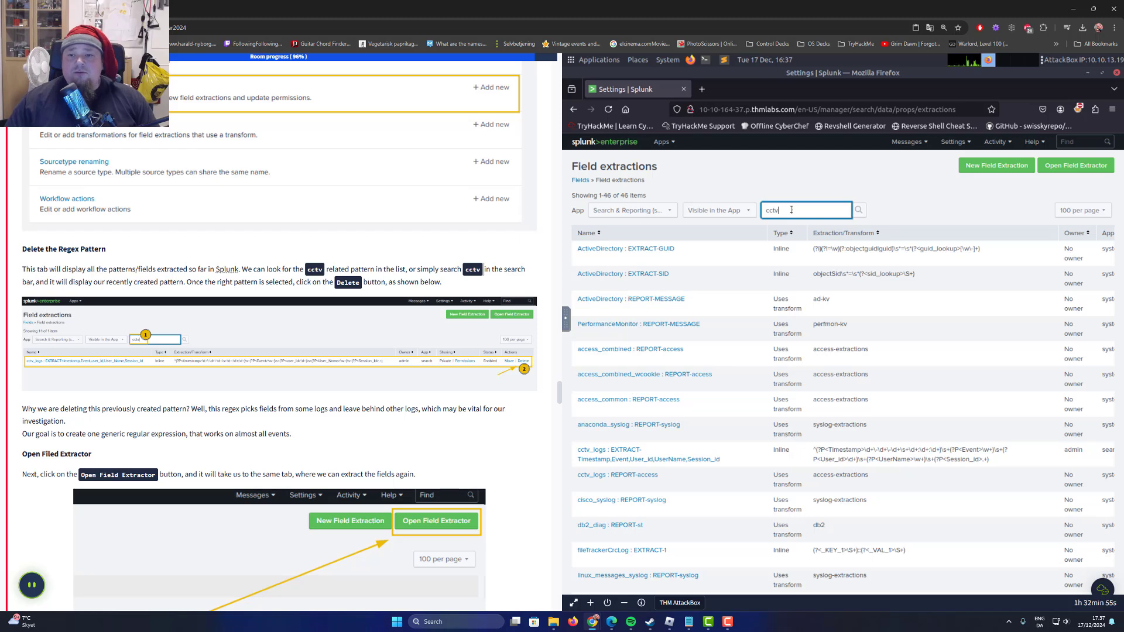
pyautogui.click(858, 210)
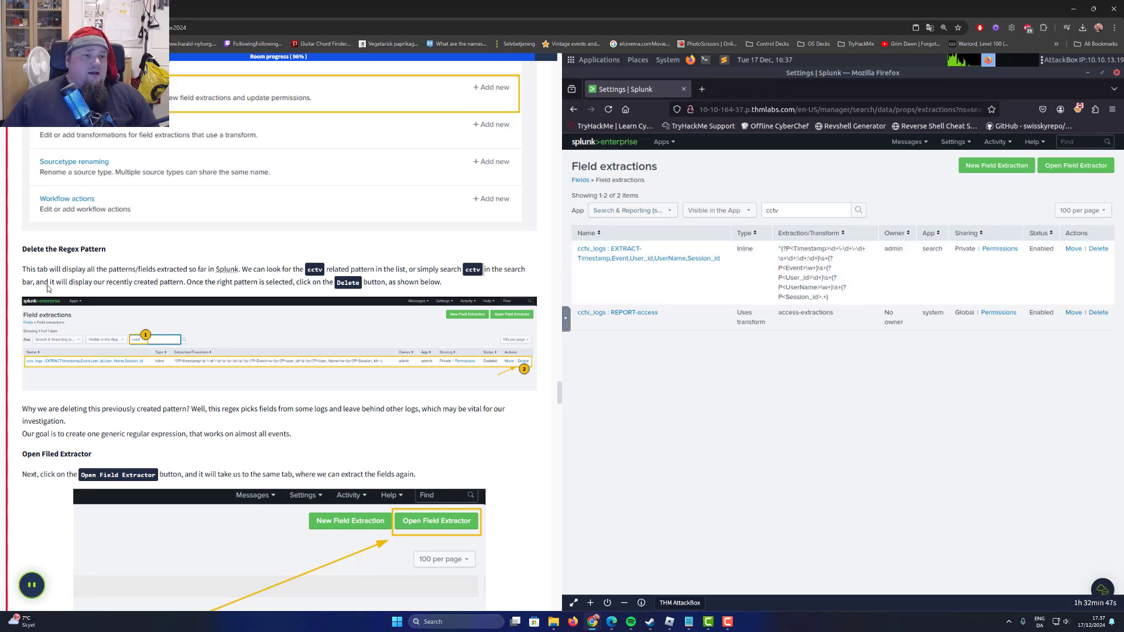
# Read the task's instructions on deleting the regex pattern and examine the enlarged example screenshot of the Field extractions list.
pyautogui.moveTo(44, 282); pyautogui.dragTo(116, 283)
pyautogui.scroll(-1, 305, 350)
pyautogui.scroll(-3, 306, 349)
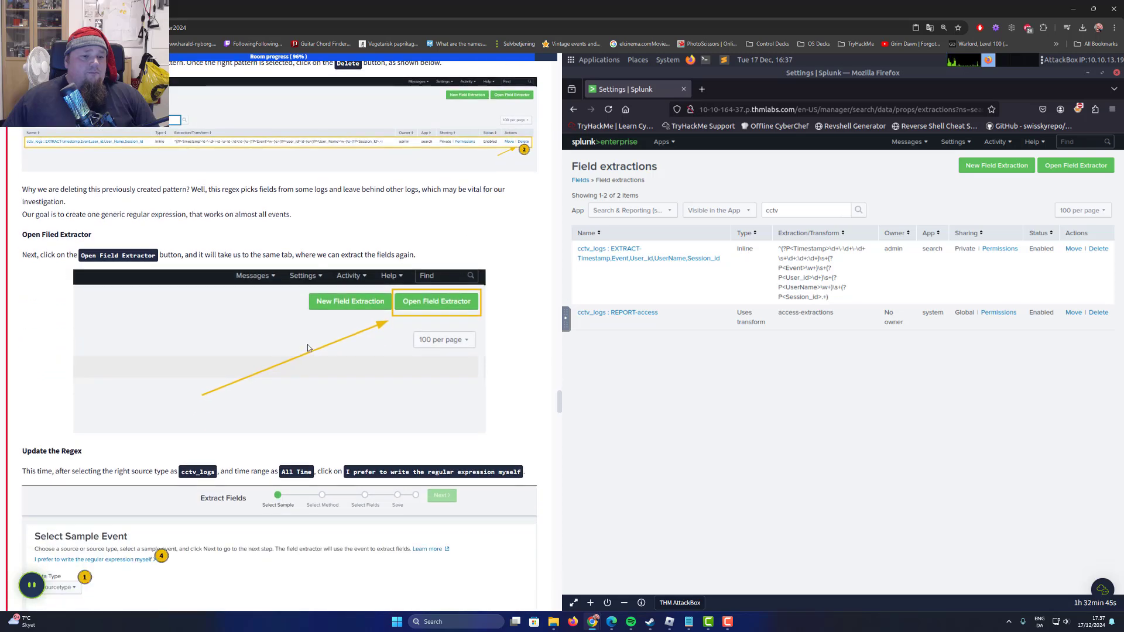
pyautogui.scroll(2, 130, 236)
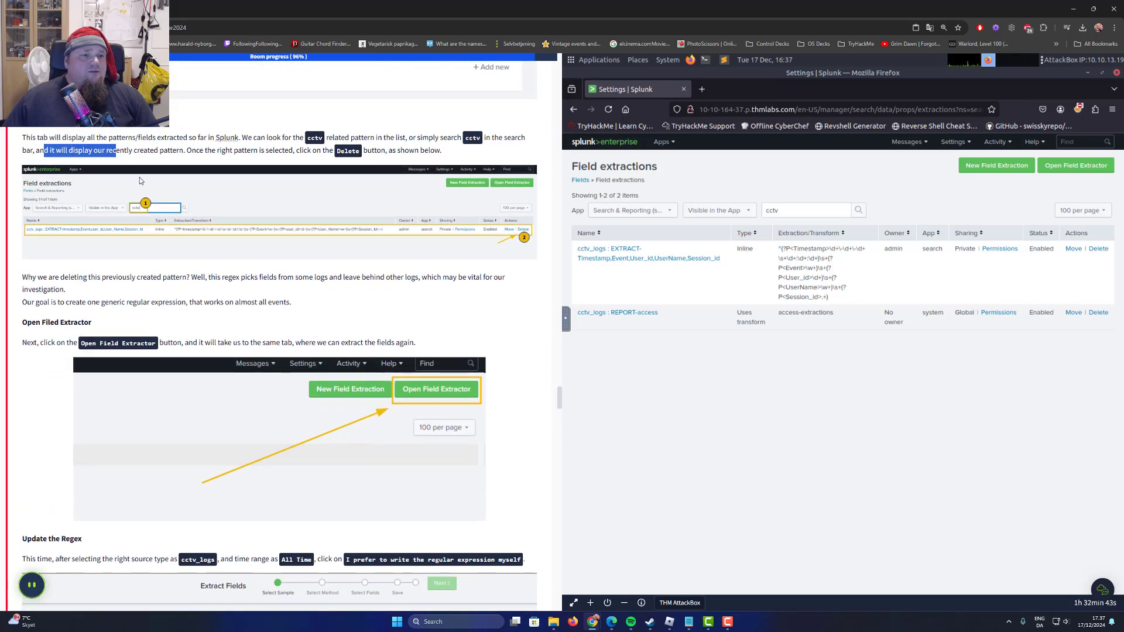
pyautogui.click(137, 158)
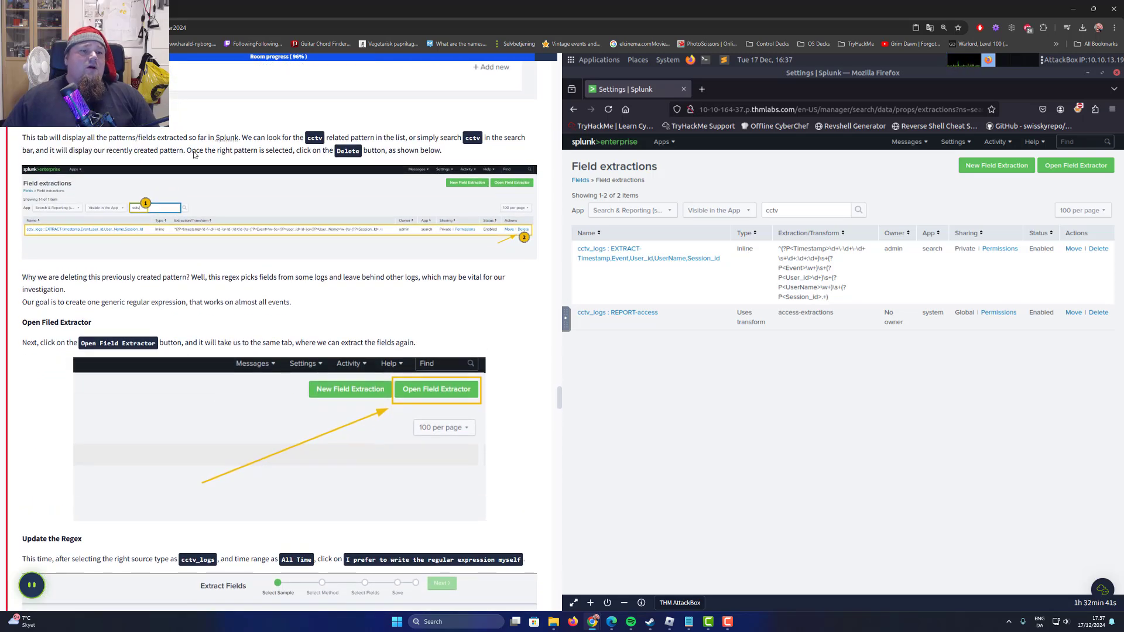
pyautogui.doubleClick(194, 150)
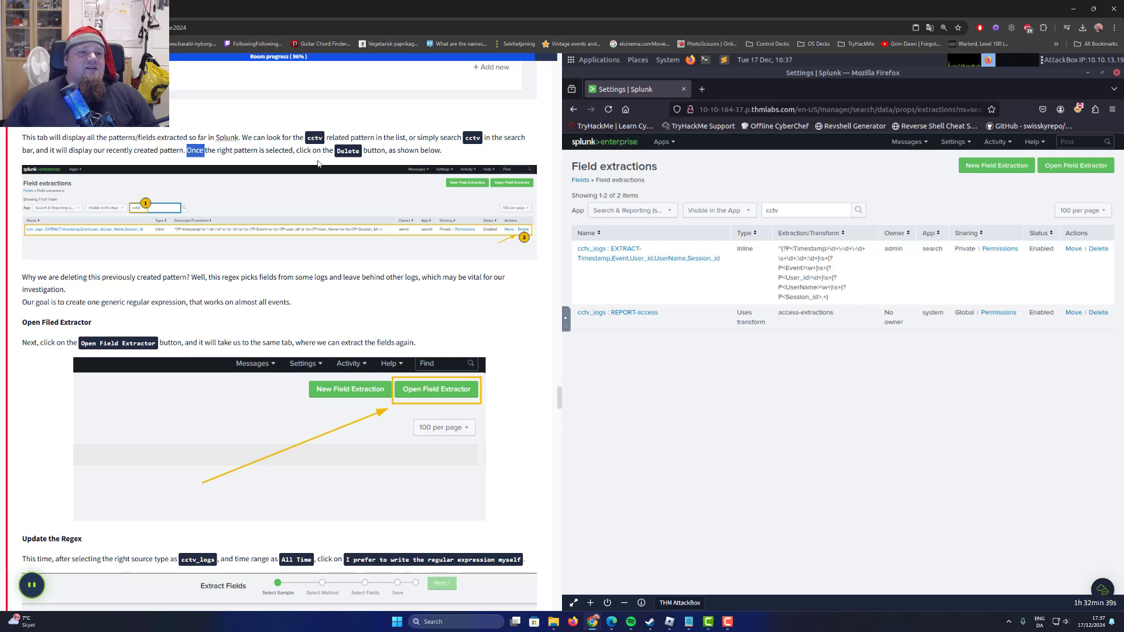
pyautogui.moveTo(292, 154); pyautogui.dragTo(387, 166)
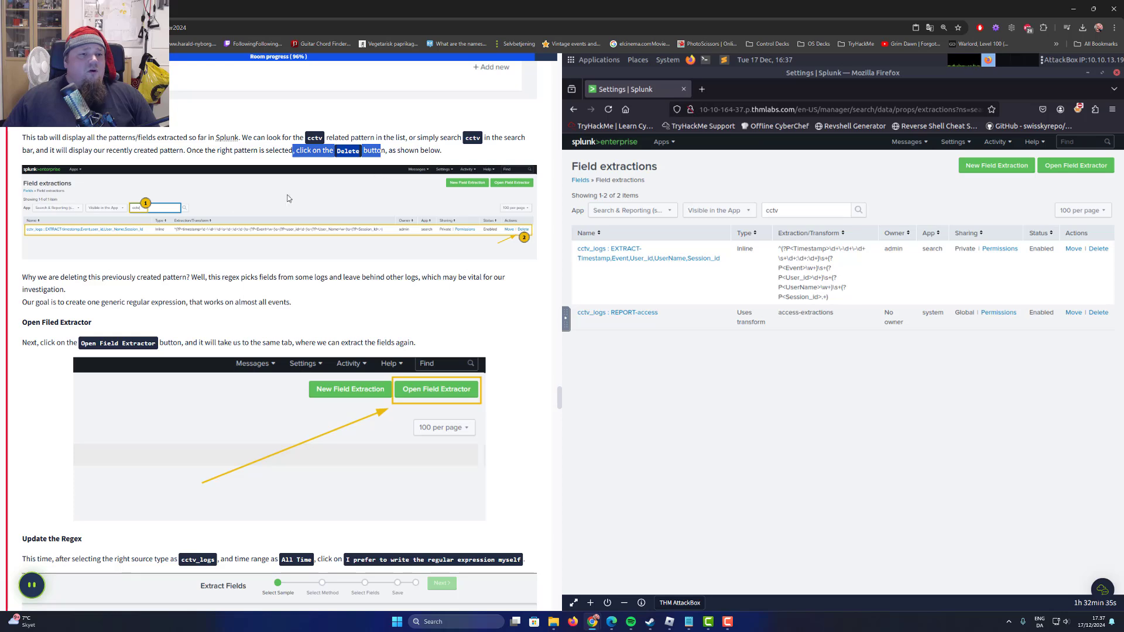
pyautogui.click(113, 229)
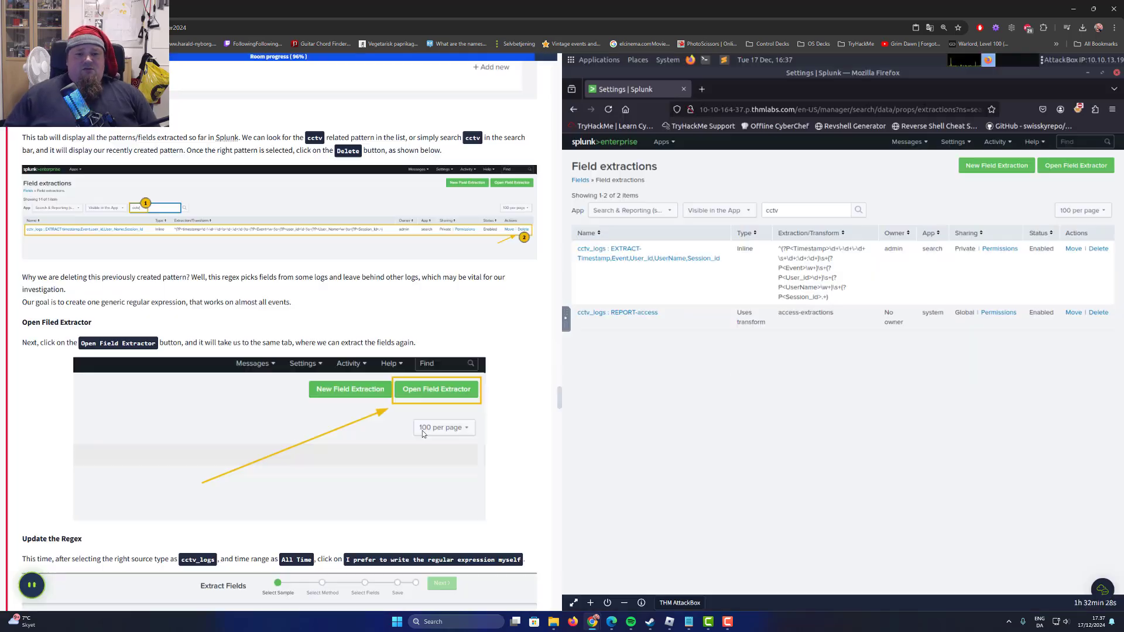
pyautogui.click(398, 366)
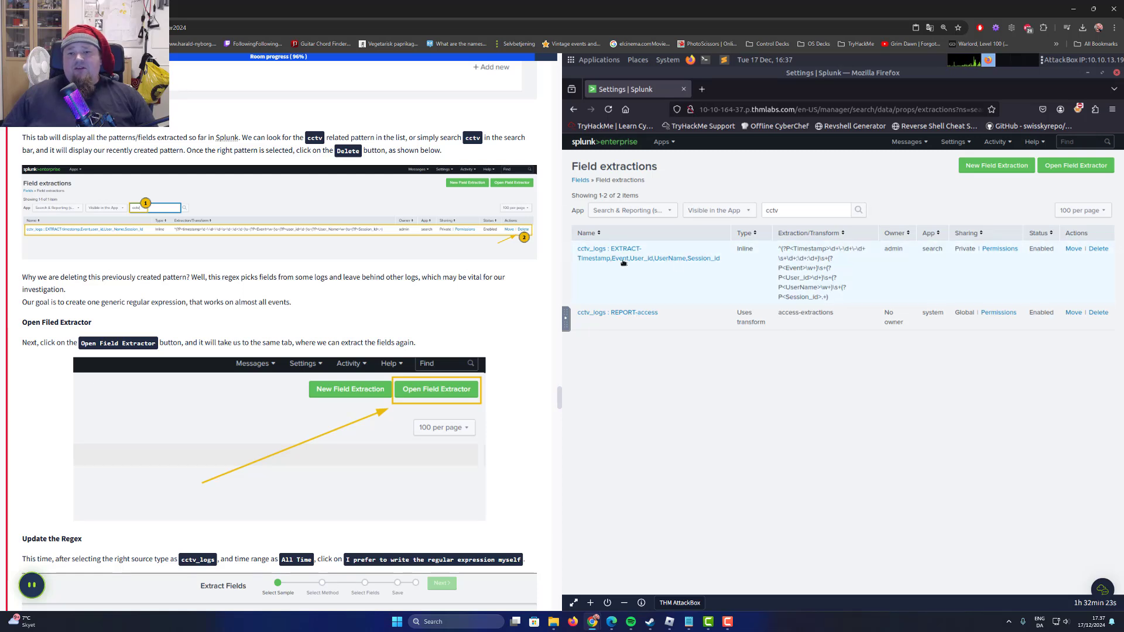
# Delete the inline cctv_logs extraction for Timestamp, Event, User_id, UserName and Session_id.
pyautogui.click(1099, 249)
pyautogui.scroll(-2, 466, 333)
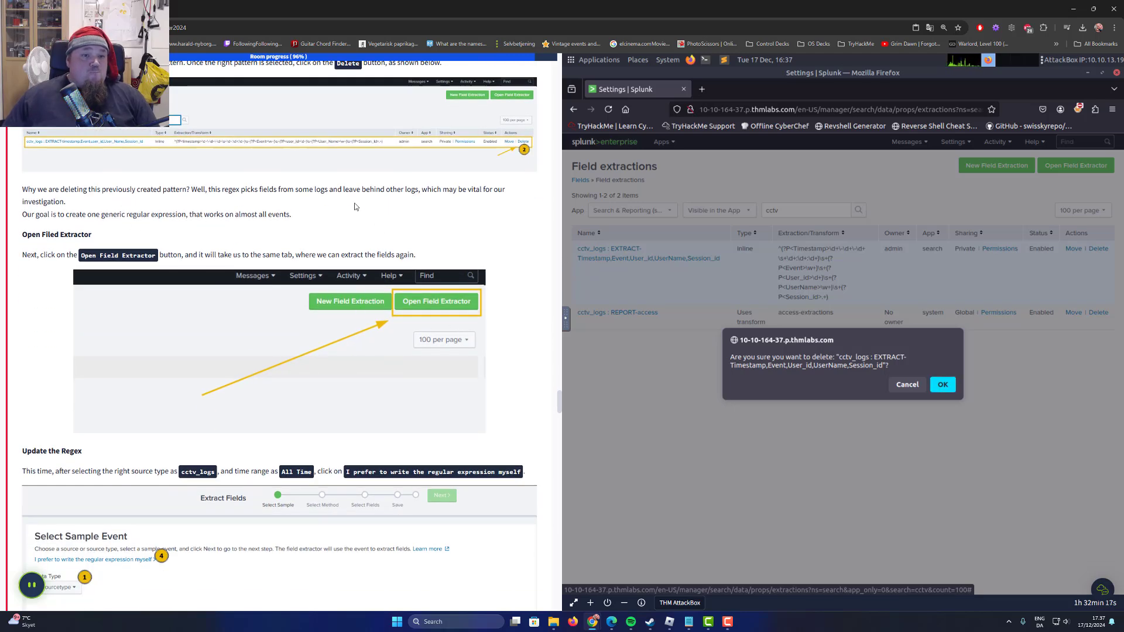
pyautogui.scroll(1, 338, 211)
pyautogui.click(952, 385)
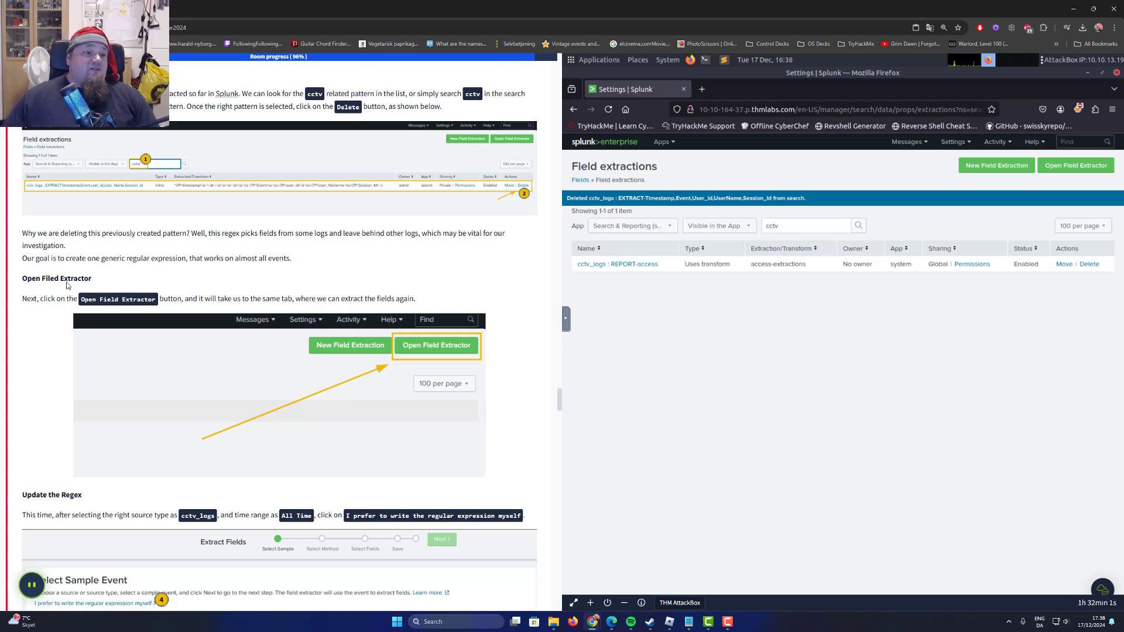
# Read the task's note on creating one generic regular expression and open the Field Extractor as instructed.
pyautogui.moveTo(28, 262); pyautogui.dragTo(201, 264)
pyautogui.moveTo(200, 263); pyautogui.dragTo(281, 265)
pyautogui.click(284, 266)
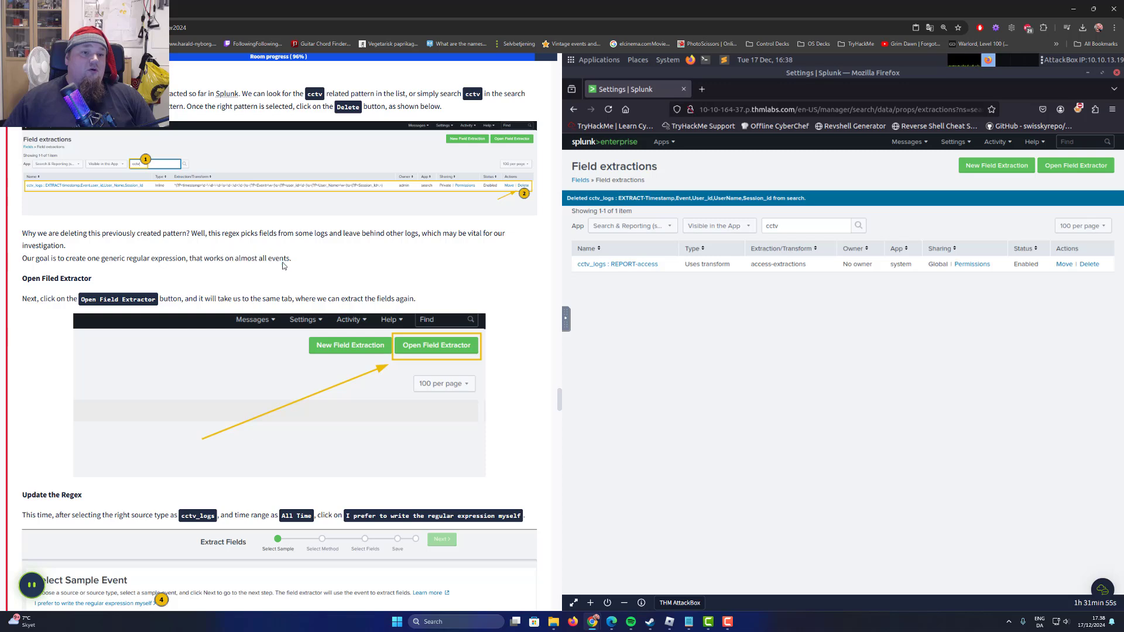
pyautogui.moveTo(33, 279); pyautogui.dragTo(89, 279)
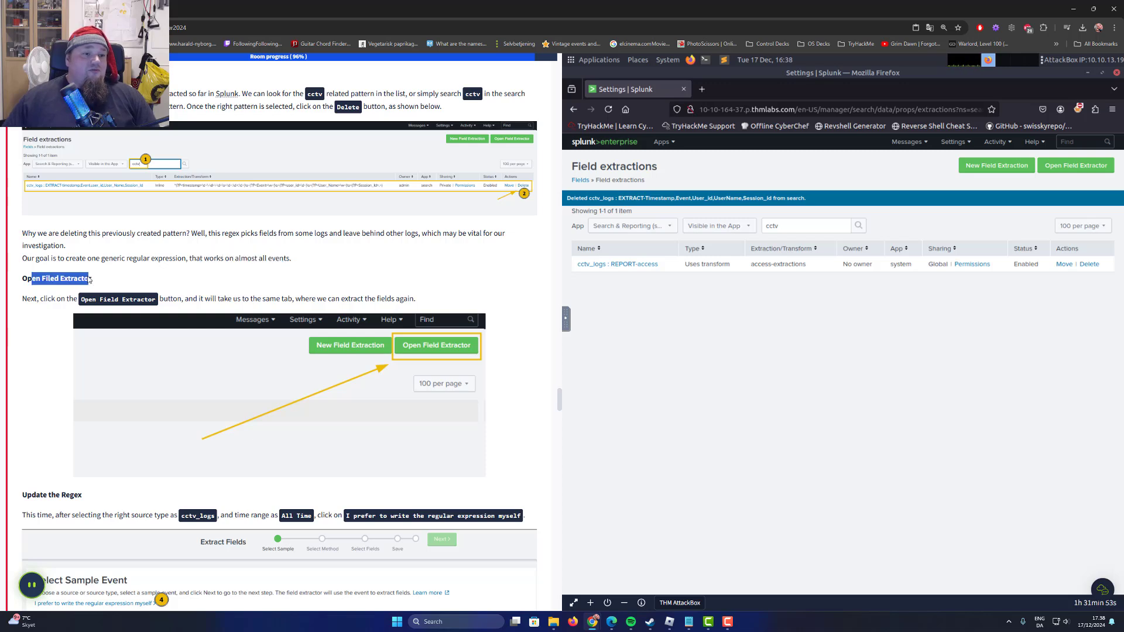
pyautogui.click(157, 296)
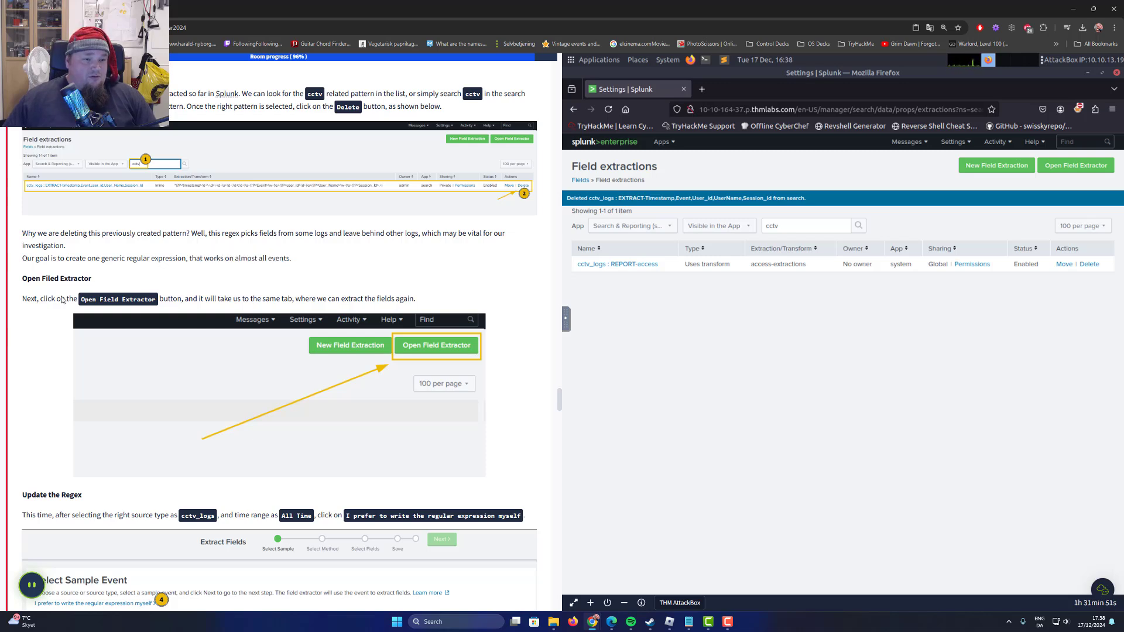
pyautogui.moveTo(30, 299); pyautogui.dragTo(125, 300)
pyautogui.click(783, 353)
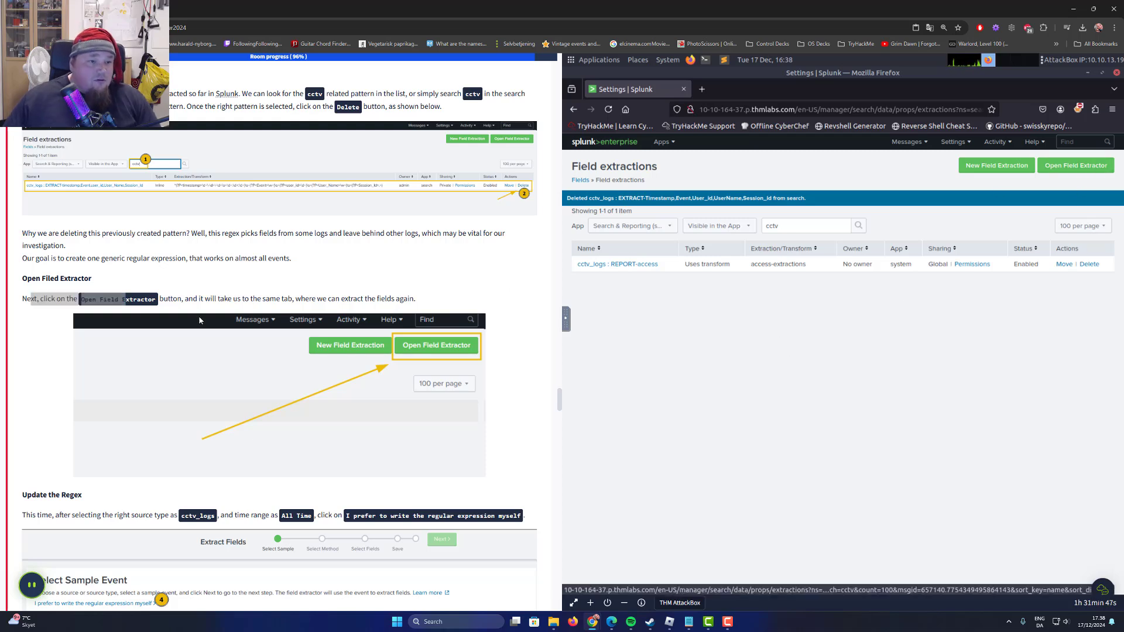
pyautogui.click(16, 296)
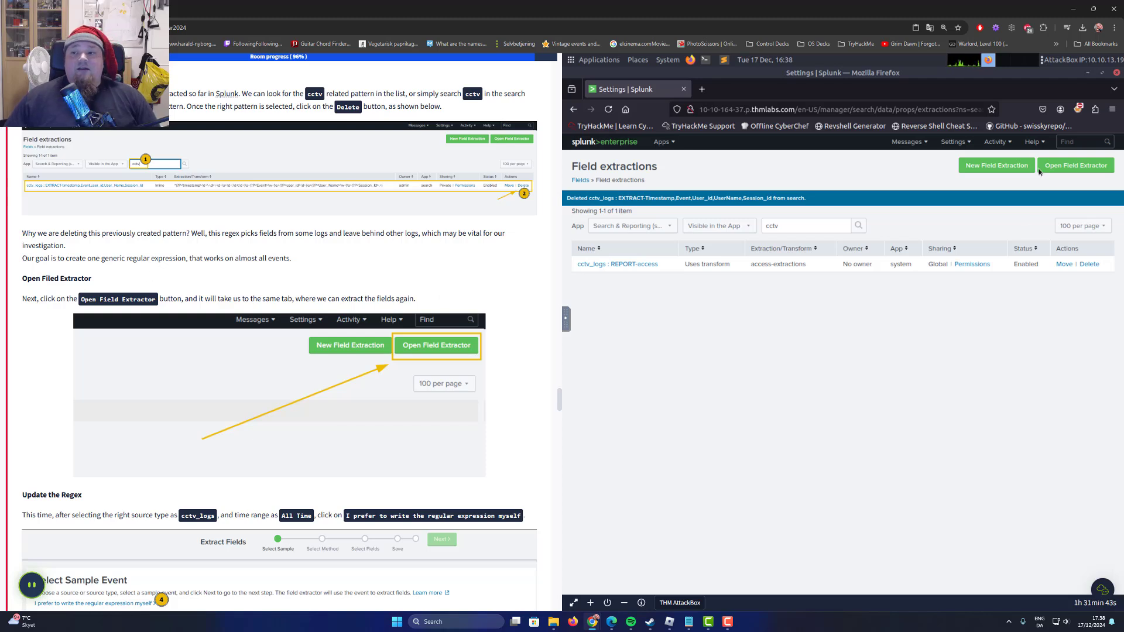
pyautogui.click(1051, 166)
# Keep sourcetype as the sample event's data type and choose cctv_logs as the source type, following the task's regex update section.
pyautogui.scroll(-1, 403, 332)
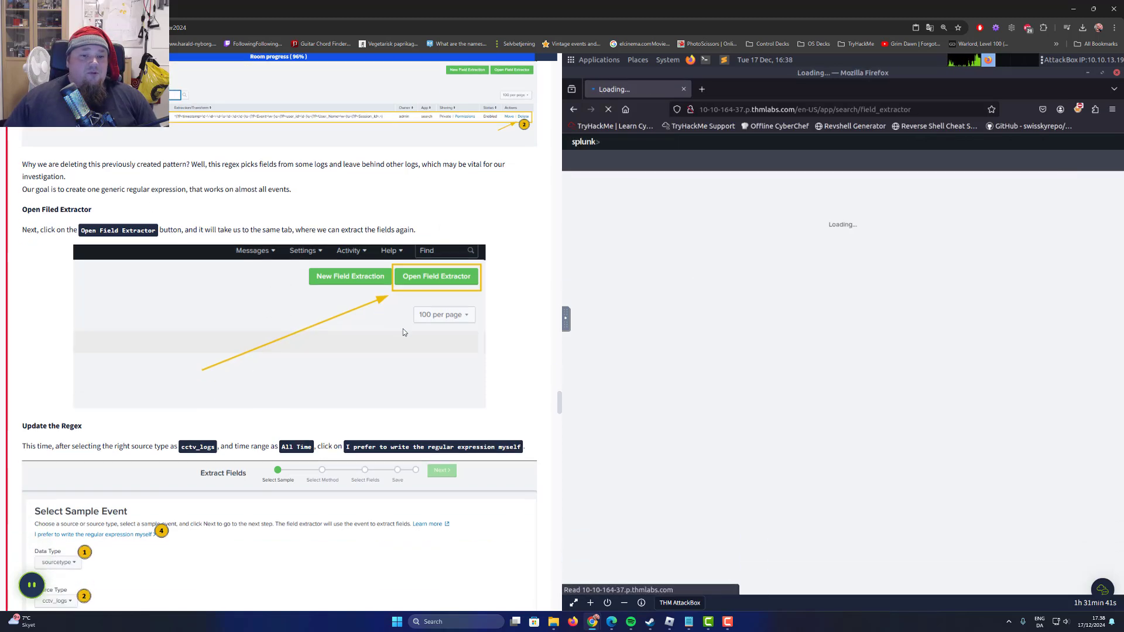
pyautogui.scroll(-3, 402, 332)
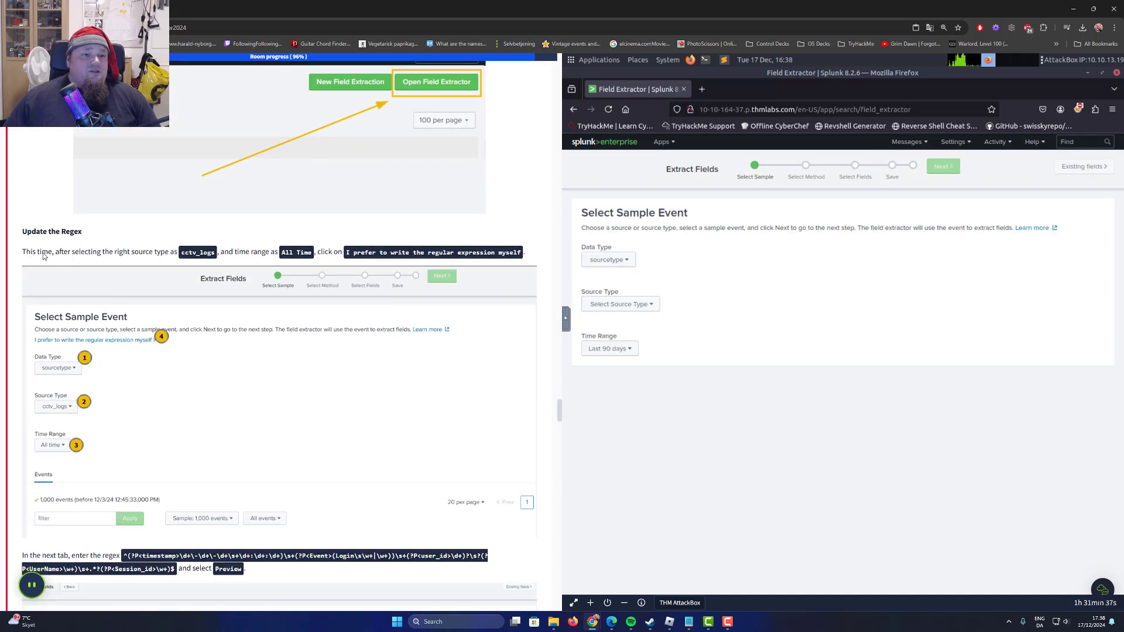
pyautogui.moveTo(30, 254); pyautogui.dragTo(133, 254)
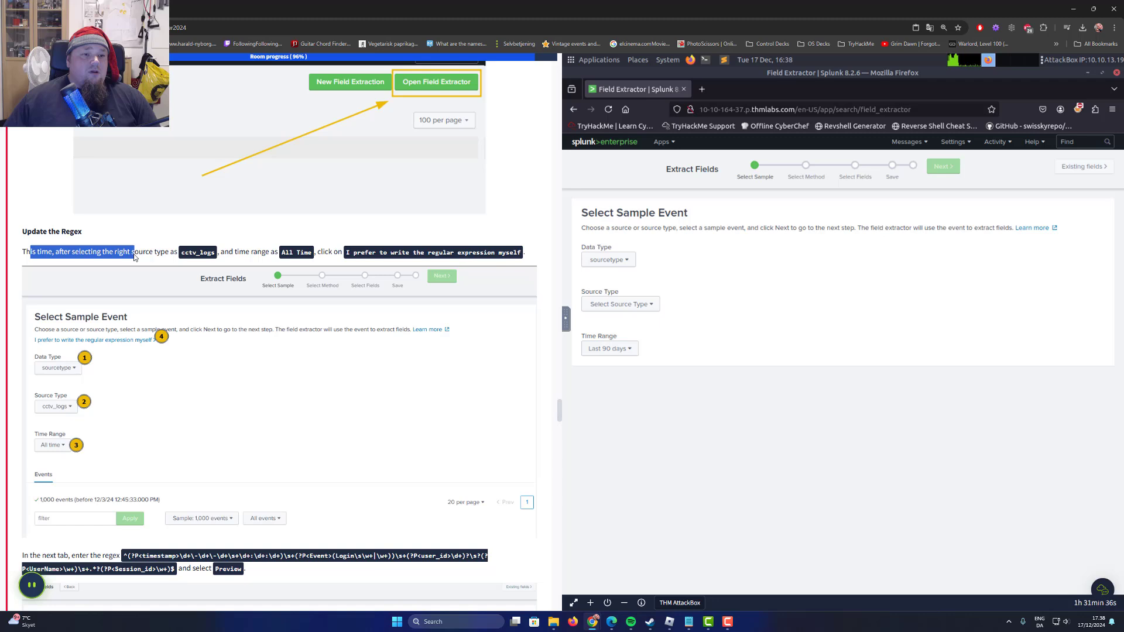
pyautogui.click(618, 259)
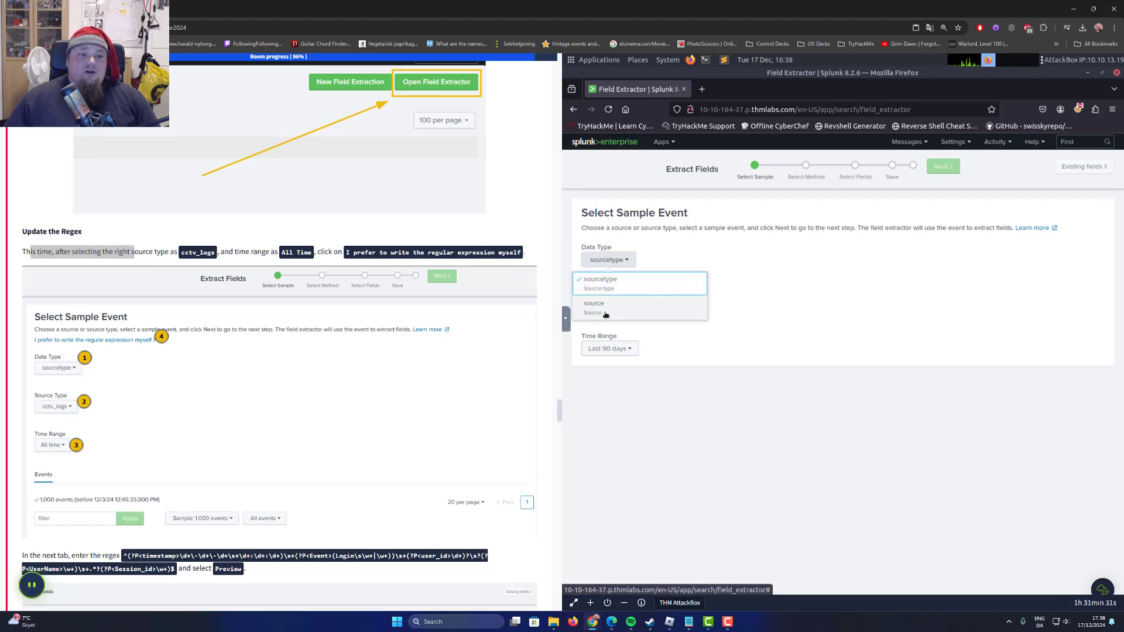
pyautogui.click(628, 289)
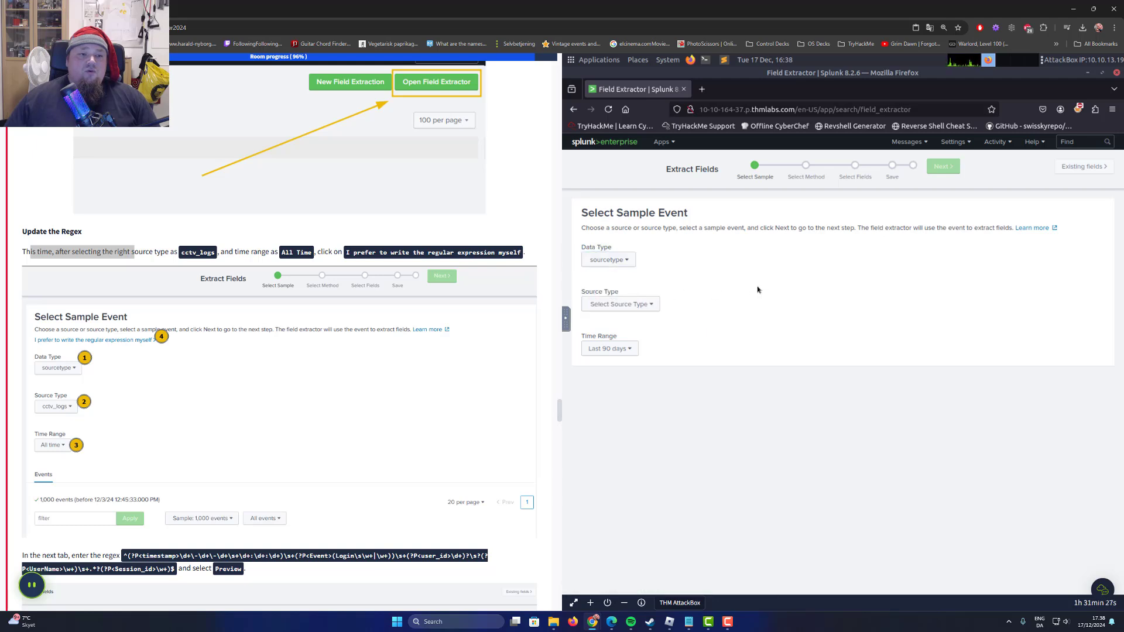
pyautogui.click(636, 309)
pyautogui.moveTo(647, 389)
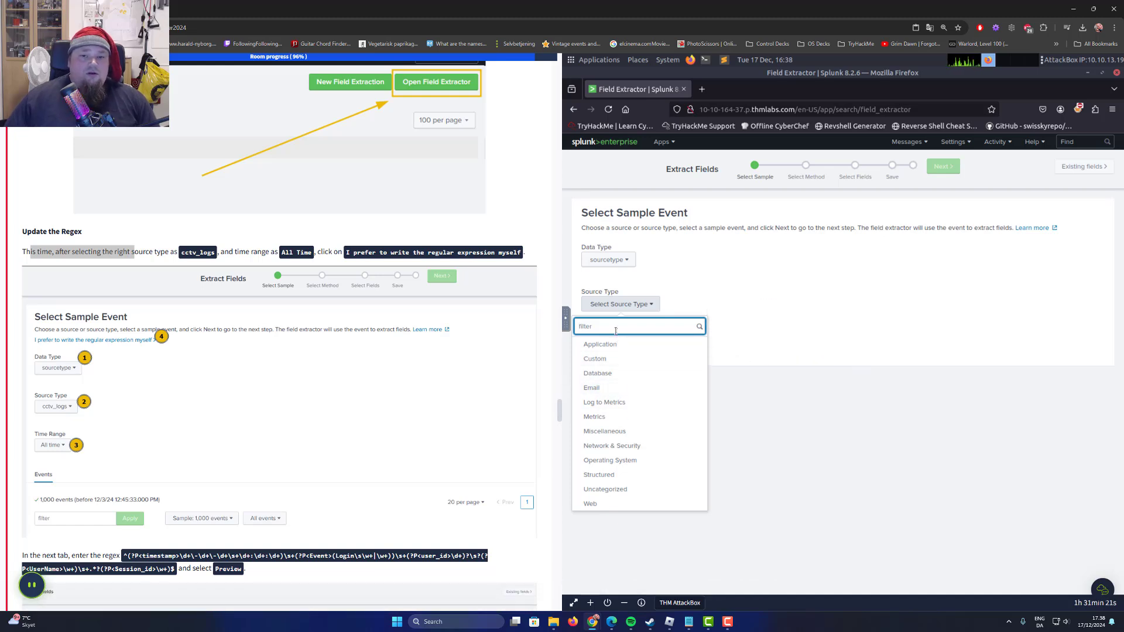
pyautogui.write('cctv')
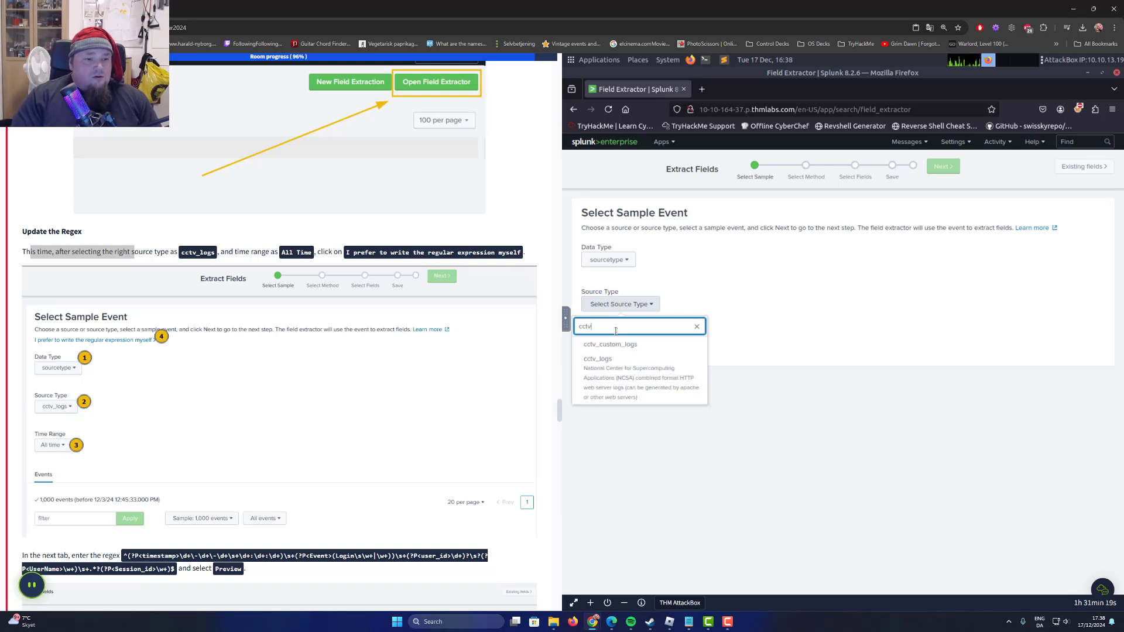
pyautogui.click(603, 360)
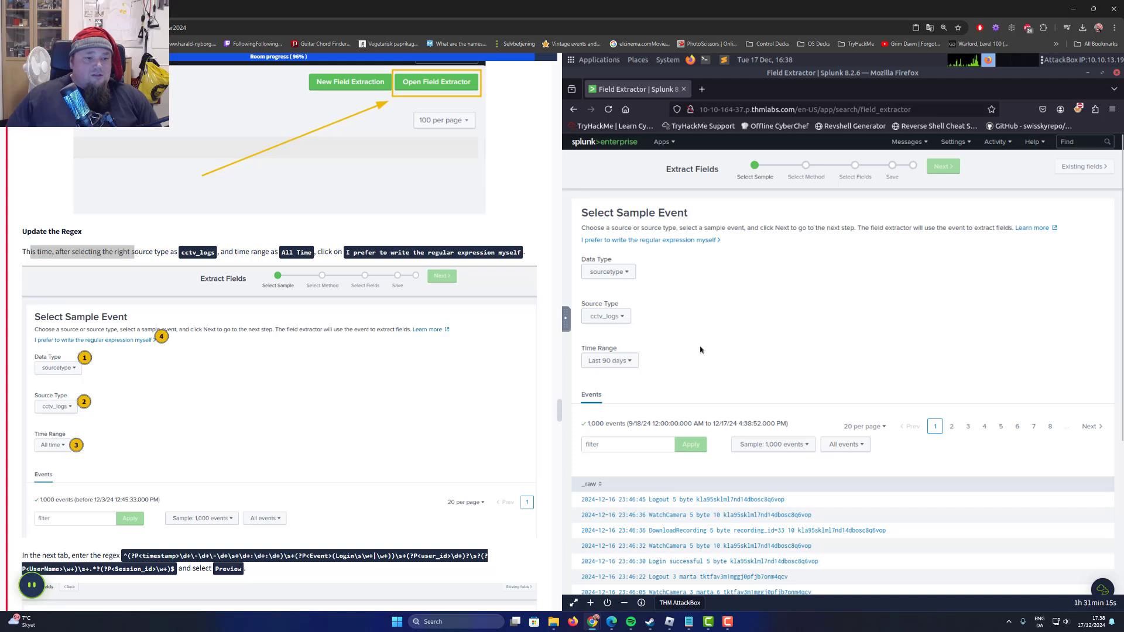
# Set the time range of the cctv_logs sample events to All time.
pyautogui.scroll(-2, 700, 350)
pyautogui.click(609, 307)
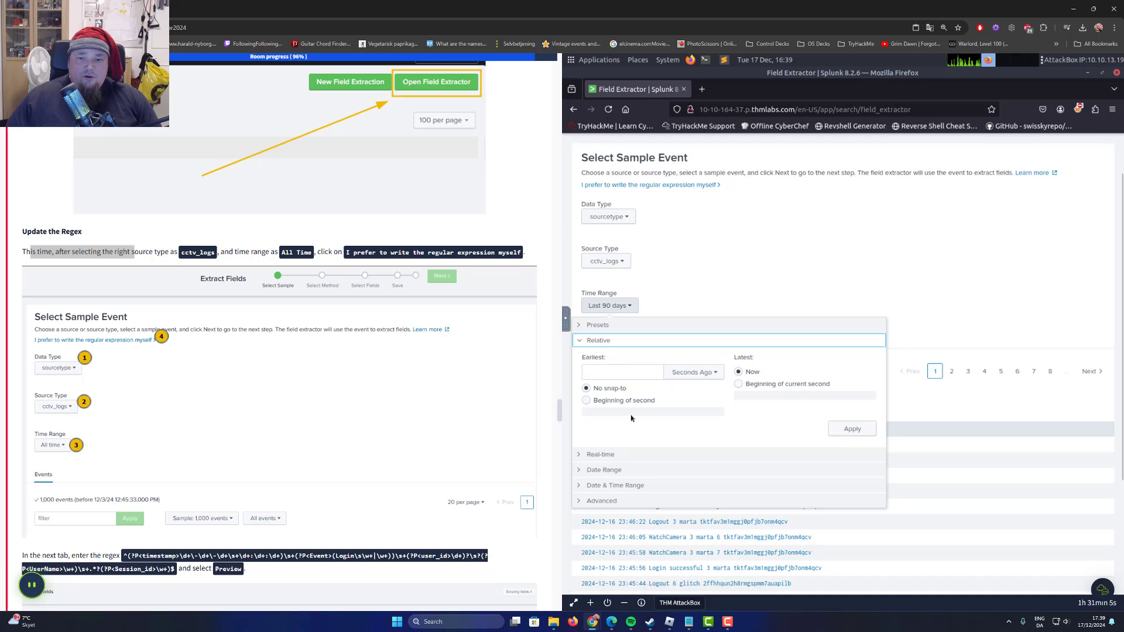
pyautogui.click(687, 377)
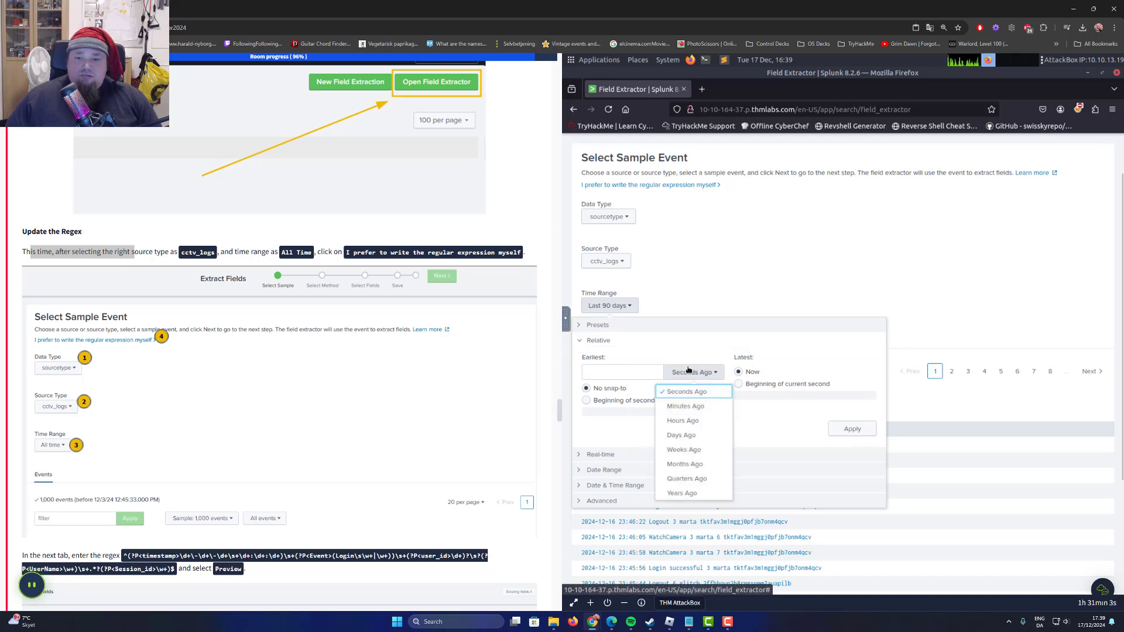
pyautogui.click(698, 372)
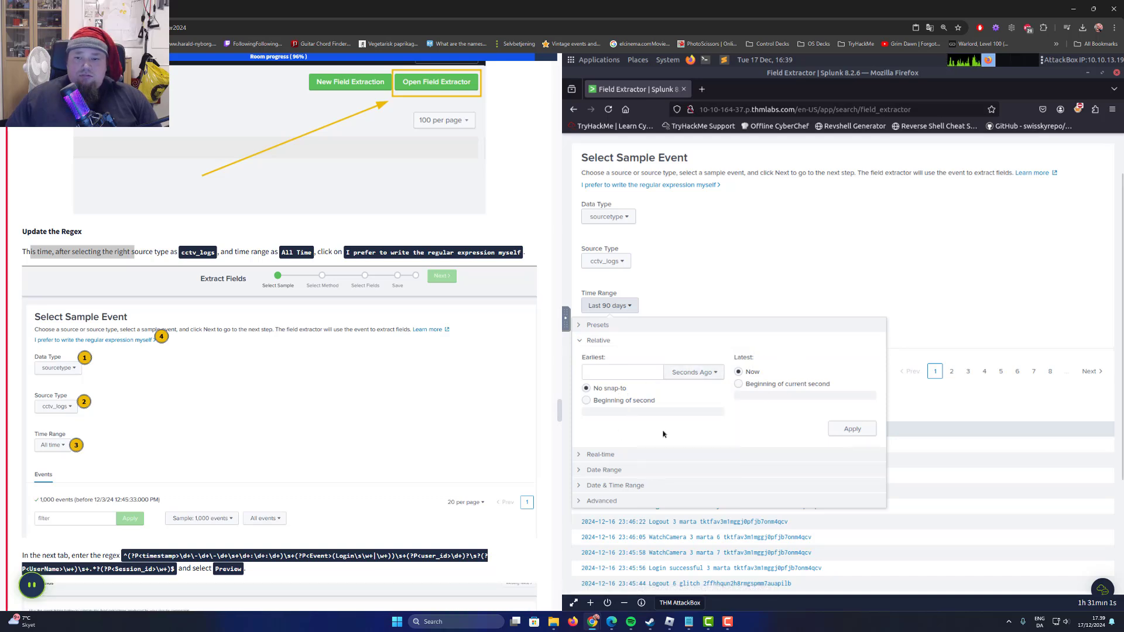
pyautogui.scroll(-2, 603, 449)
pyautogui.click(602, 447)
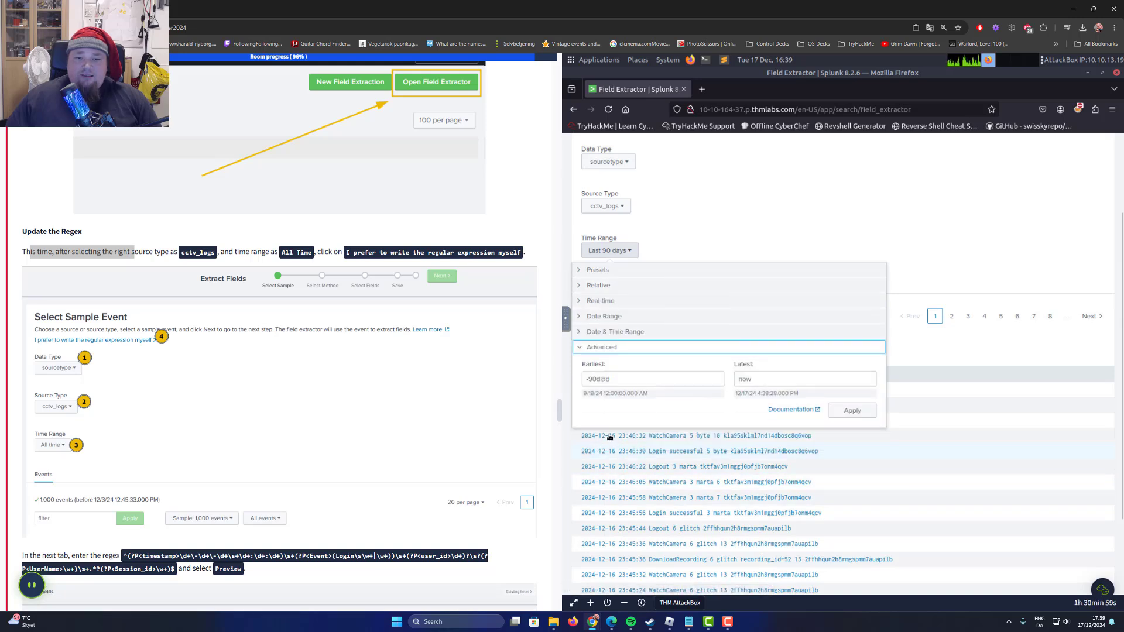
pyautogui.click(618, 331)
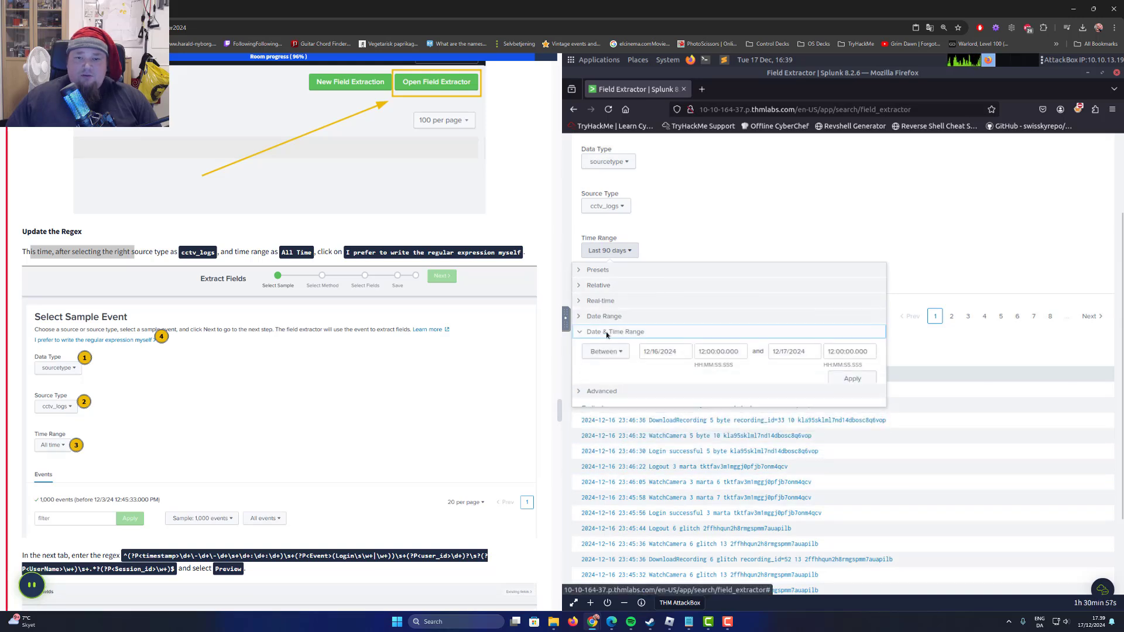
pyautogui.click(607, 318)
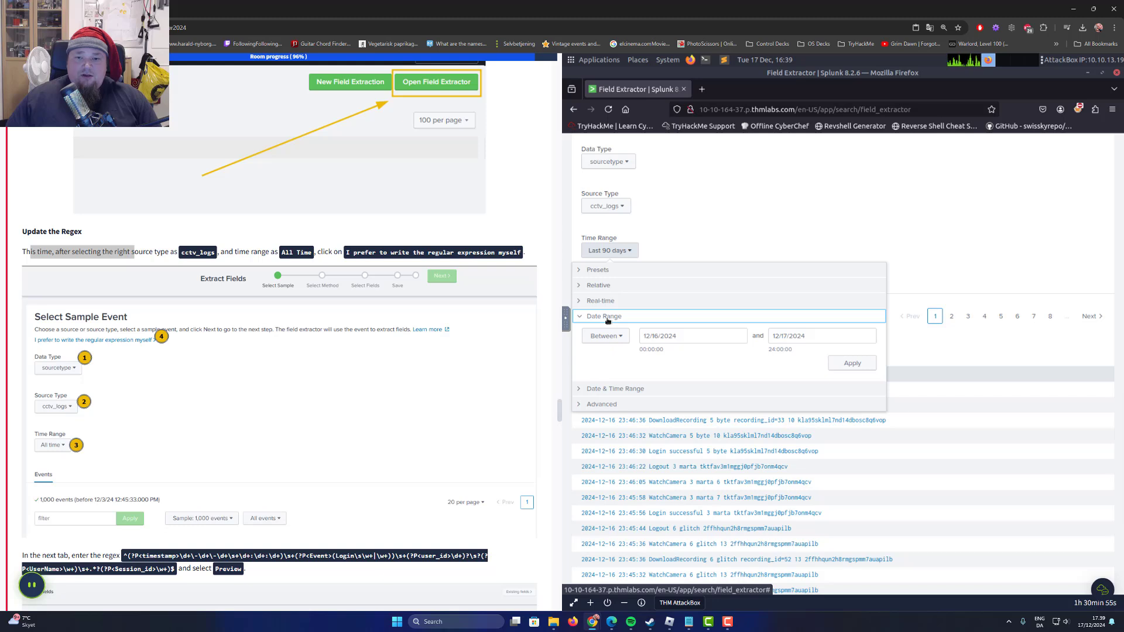
pyautogui.click(609, 302)
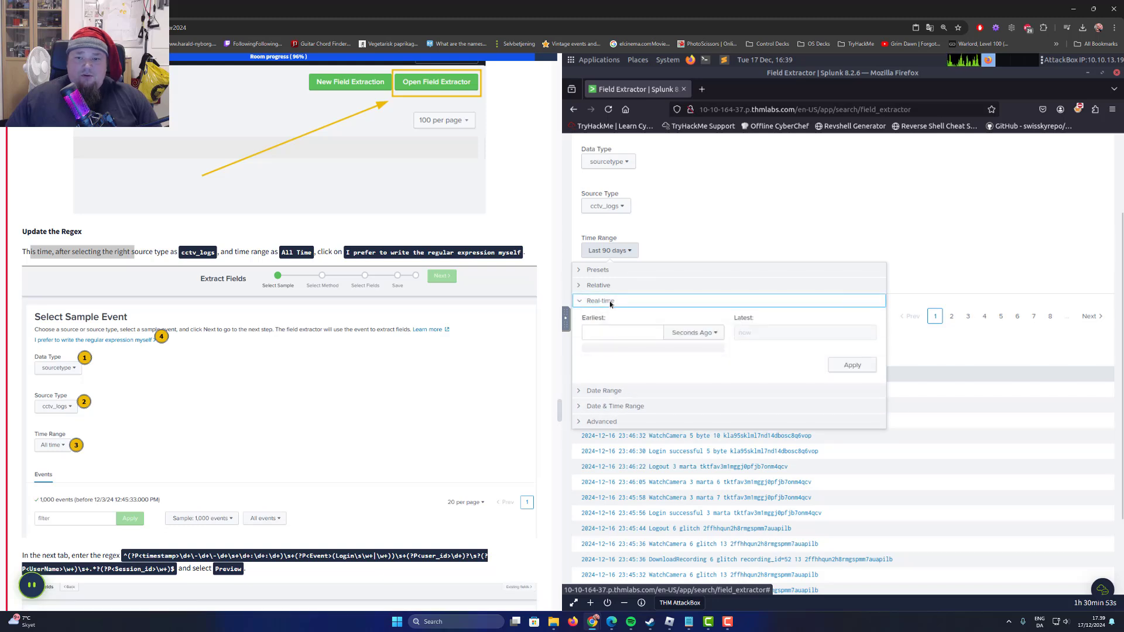
pyautogui.click(606, 287)
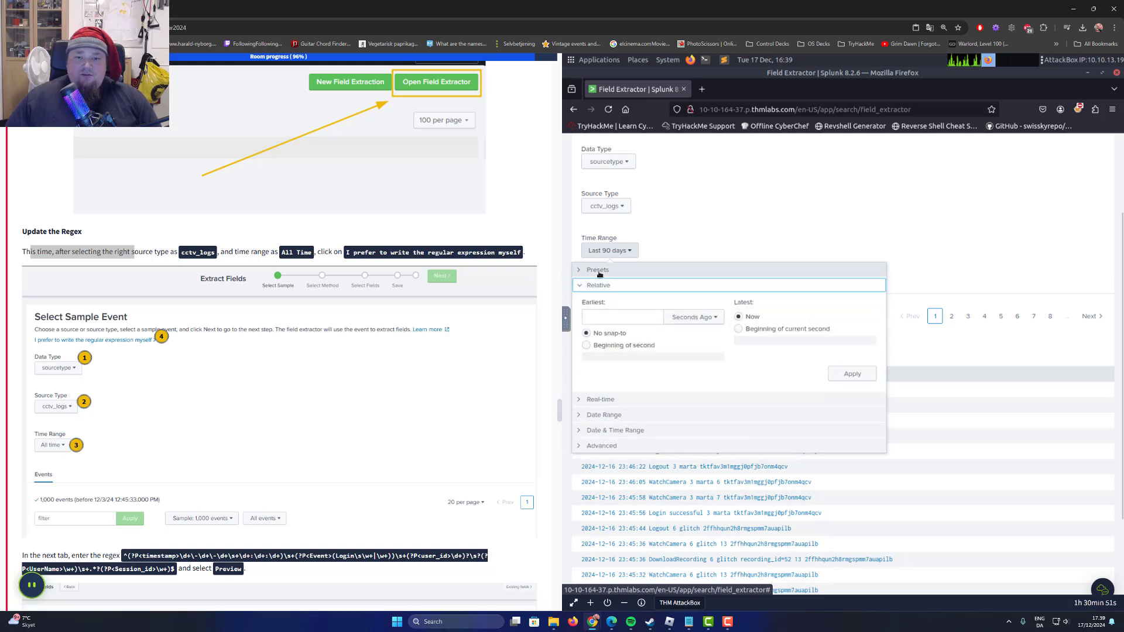
pyautogui.click(597, 270)
pyautogui.click(805, 302)
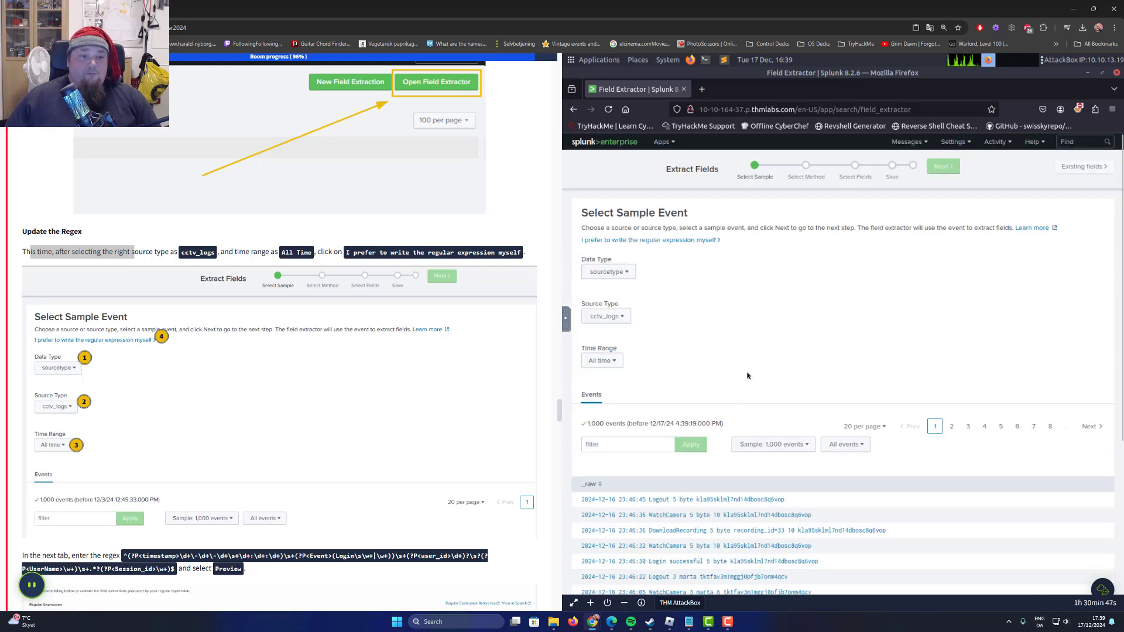
# Copy the task's generic regex that captures timestamp, Event, user_id, UserName and Session_id.
pyautogui.scroll(-2, 747, 375)
pyautogui.scroll(-1, 272, 424)
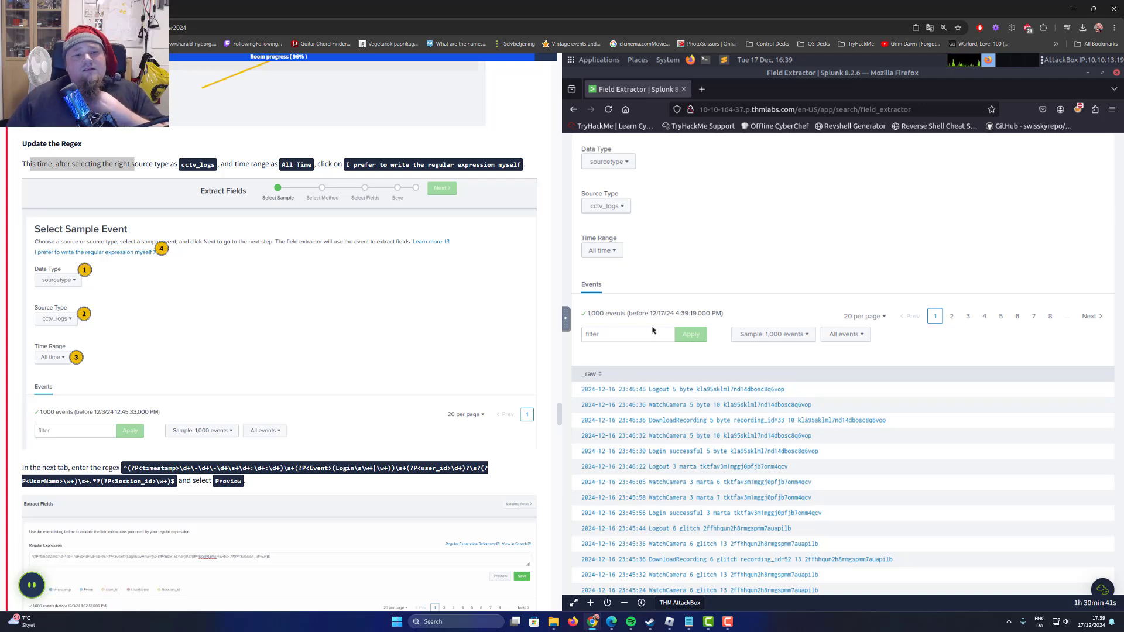
pyautogui.scroll(-2, 183, 349)
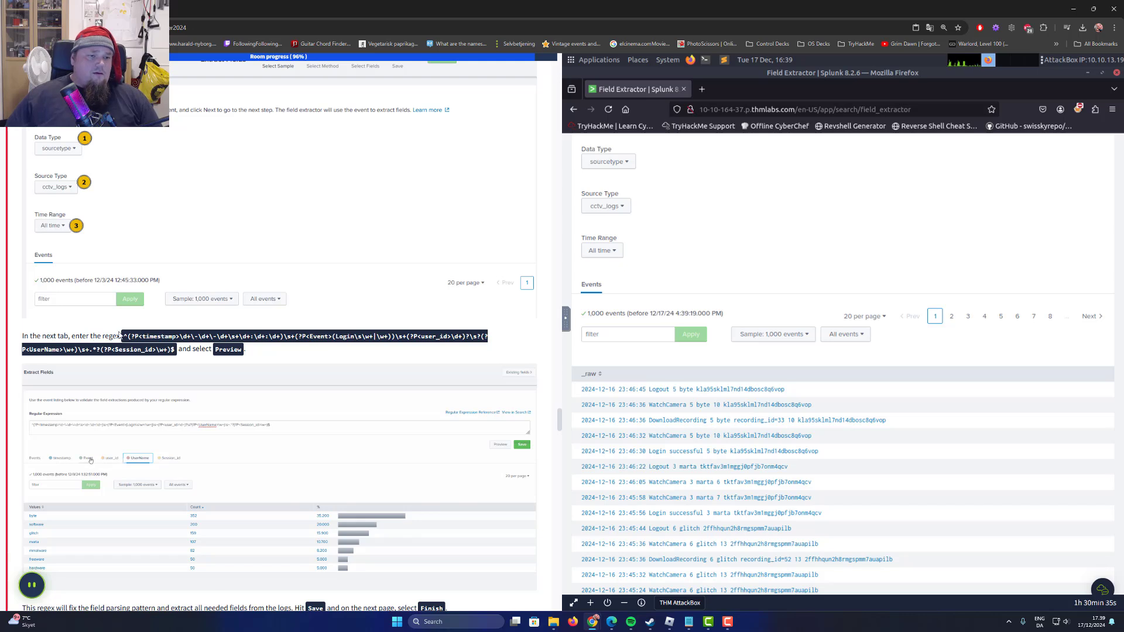
pyautogui.moveTo(121, 336); pyautogui.dragTo(177, 354)
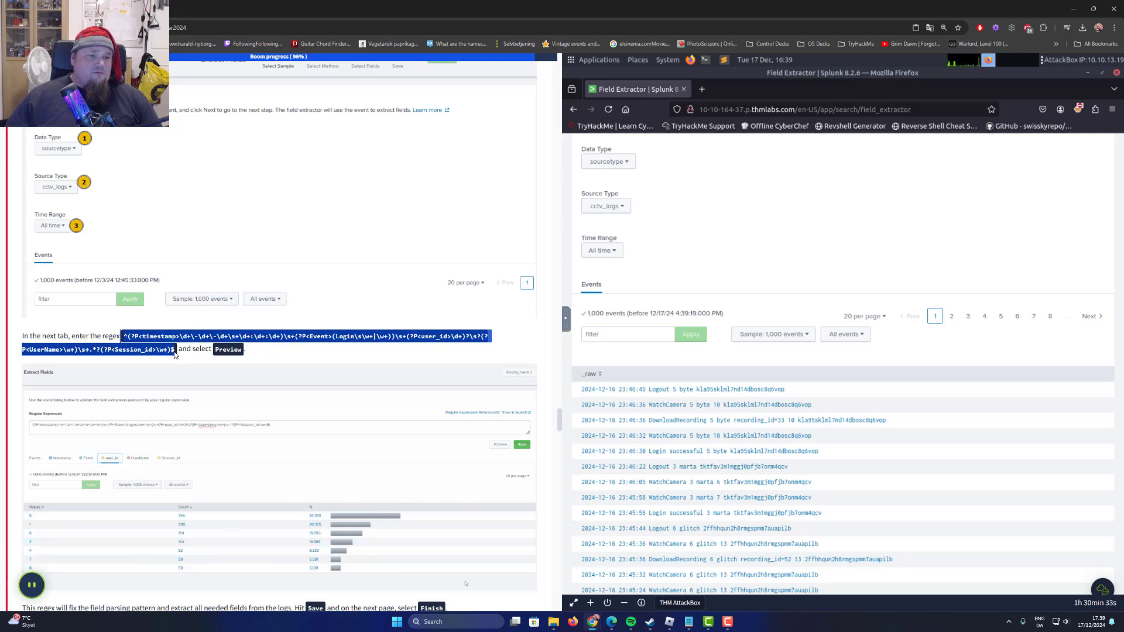
pyautogui.rightClick(154, 351)
pyautogui.click(188, 360)
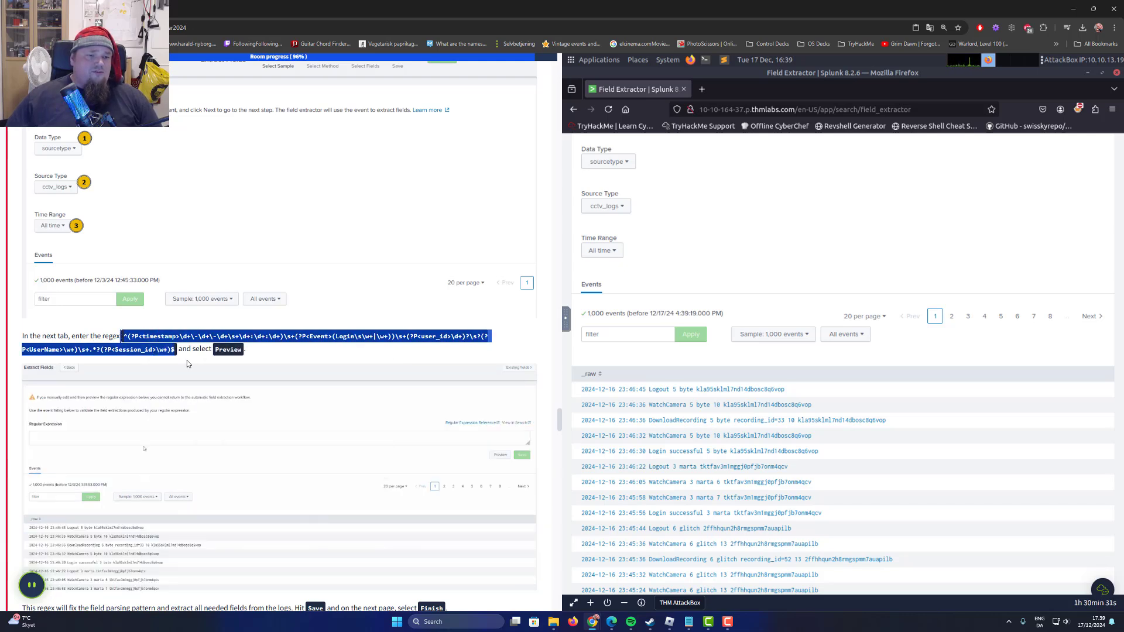
# Choose to write the cctv_logs regular expression manually and paste the copied generic regex, following the task's update instructions.
pyautogui.click(852, 305)
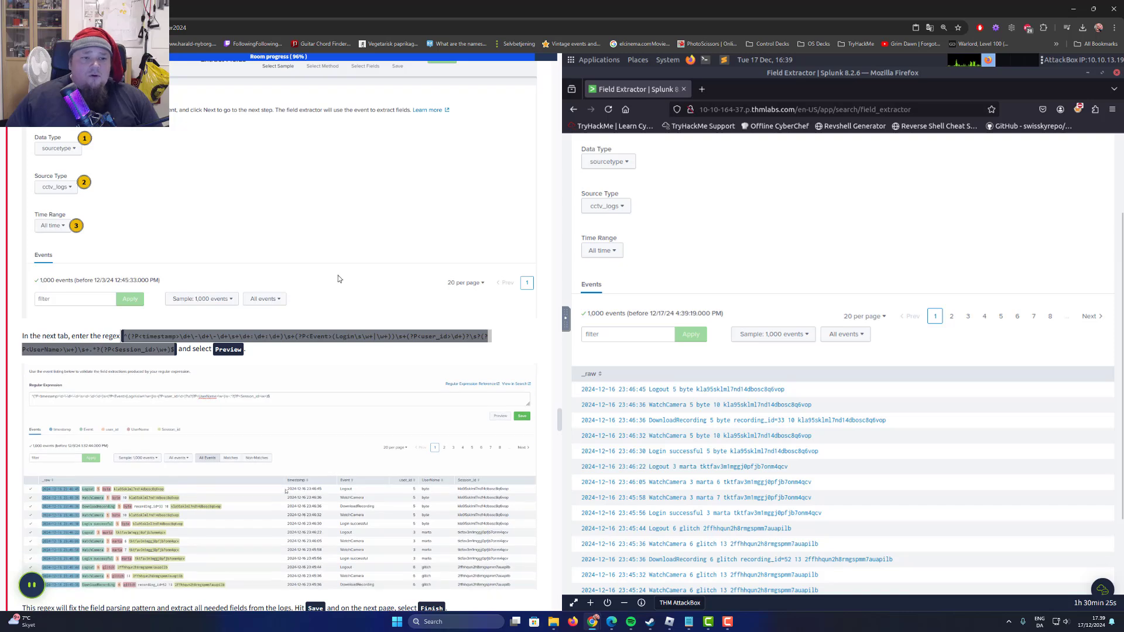
pyautogui.scroll(3, 277, 286)
pyautogui.scroll(-3, 292, 290)
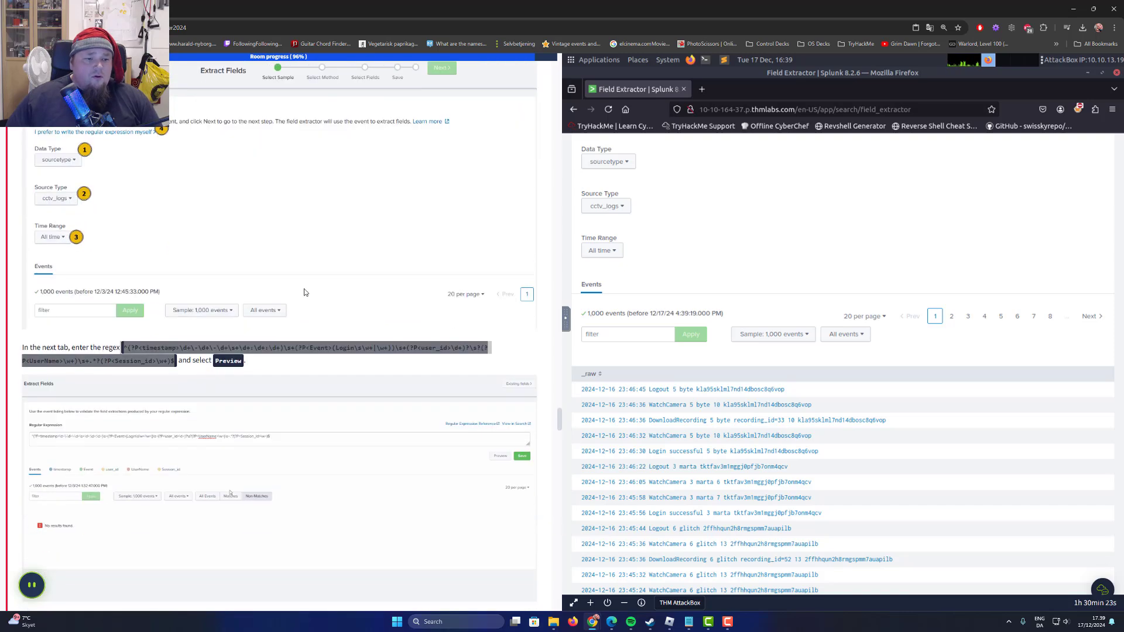
pyautogui.click(284, 350)
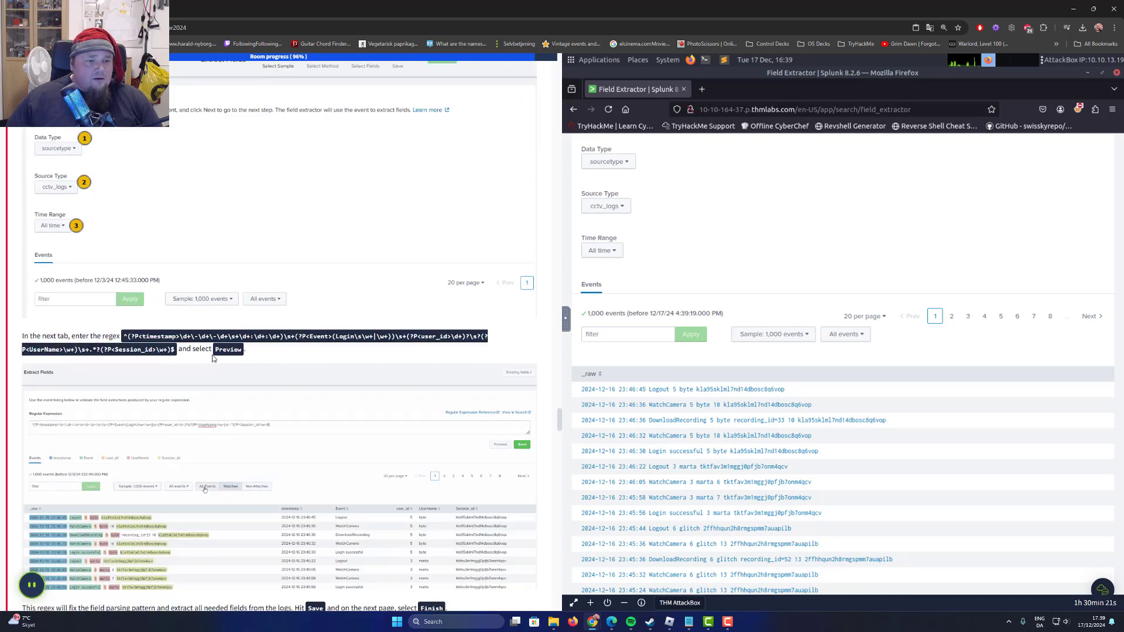
pyautogui.scroll(2, 745, 224)
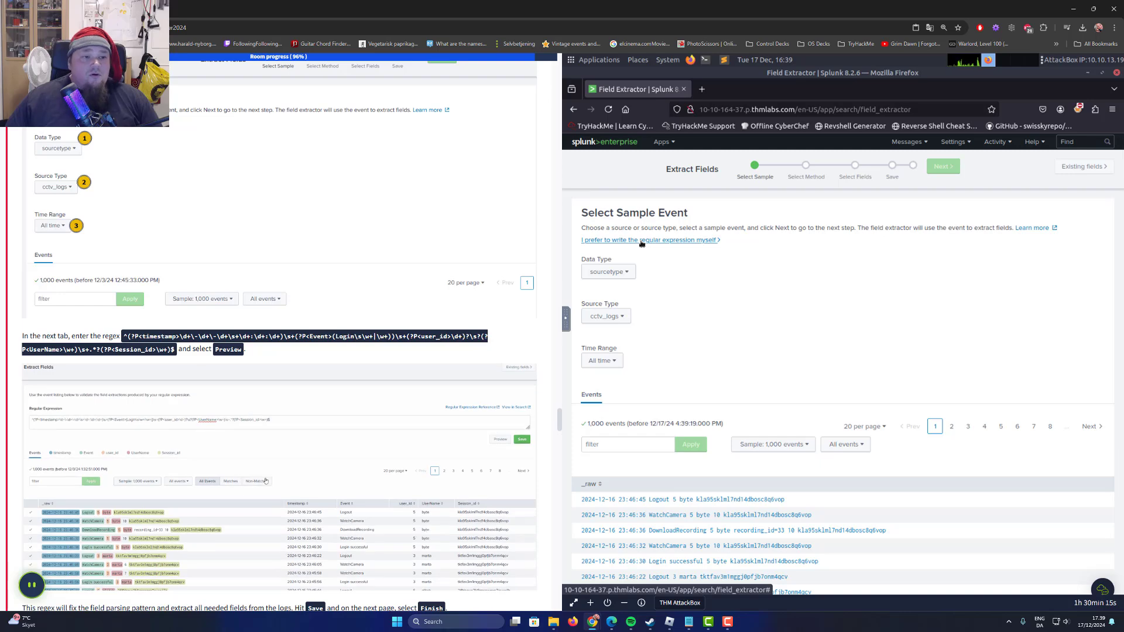
pyautogui.scroll(2, 48, 330)
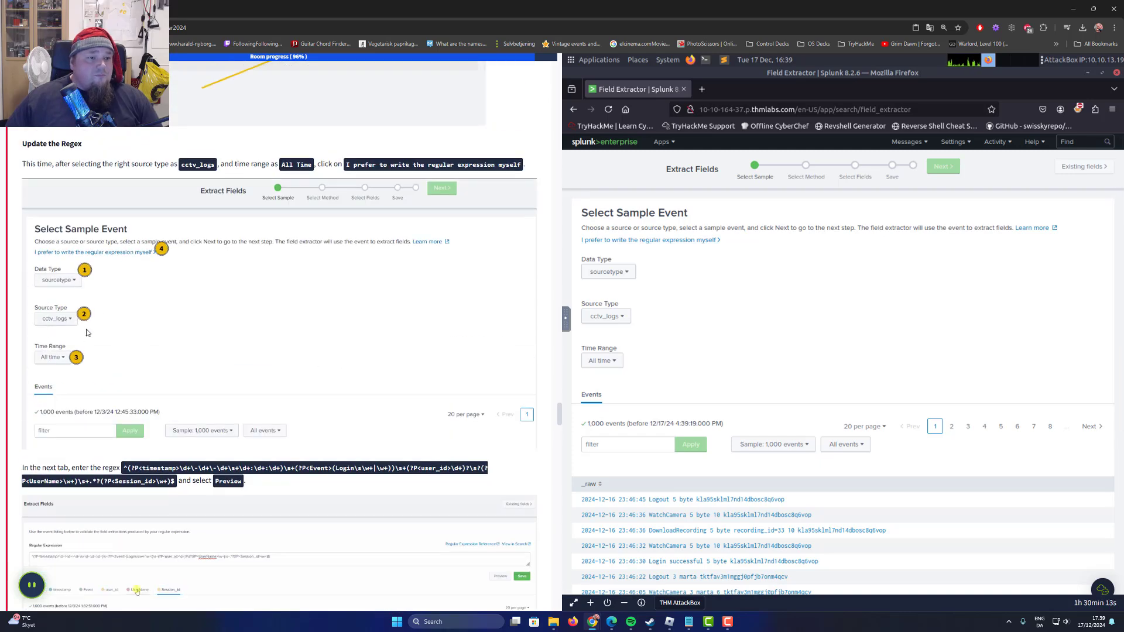
pyautogui.scroll(-3, 339, 293)
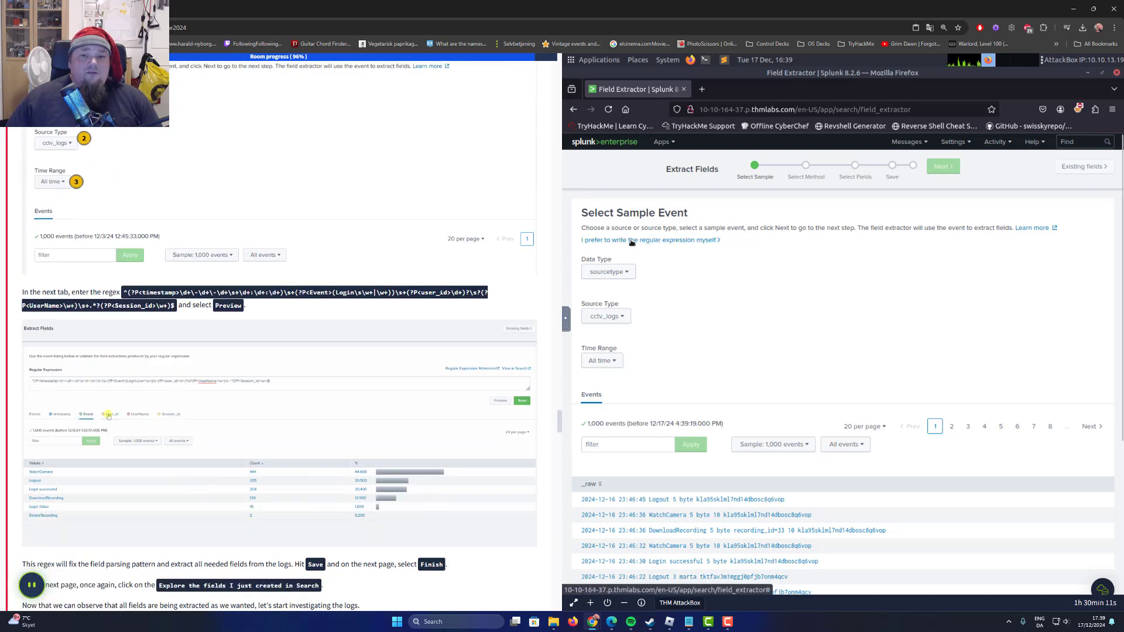
pyautogui.click(614, 241)
pyautogui.hotkey('ctrl', 'v')
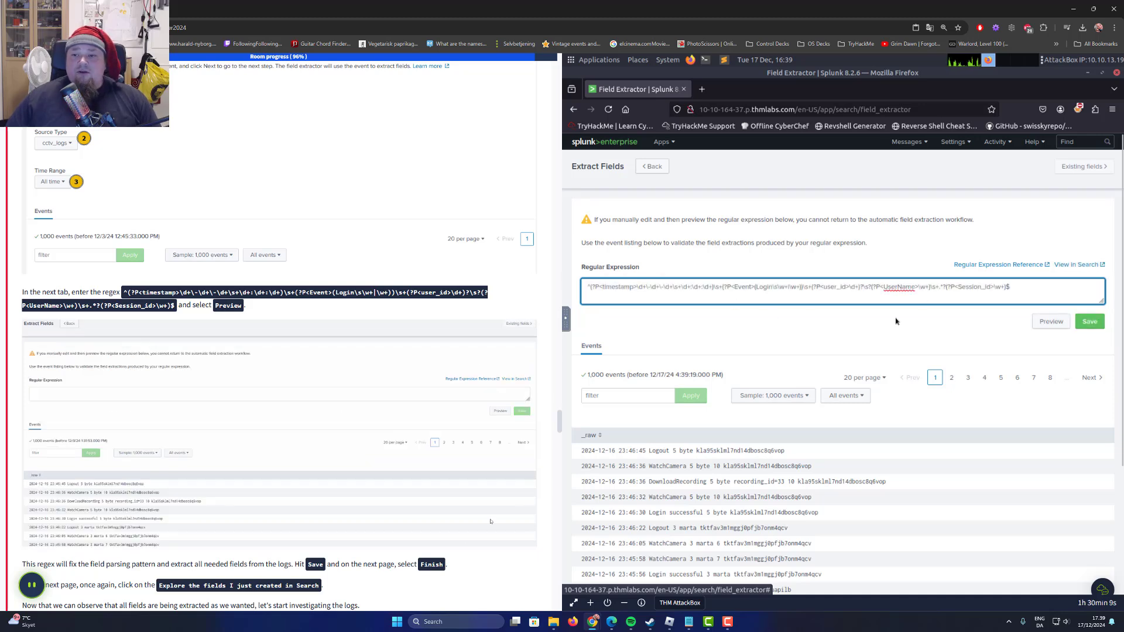
# Remove the stray space in front of the pasted regular expression so it starts with ^.
pyautogui.moveTo(1020, 285); pyautogui.dragTo(612, 288)
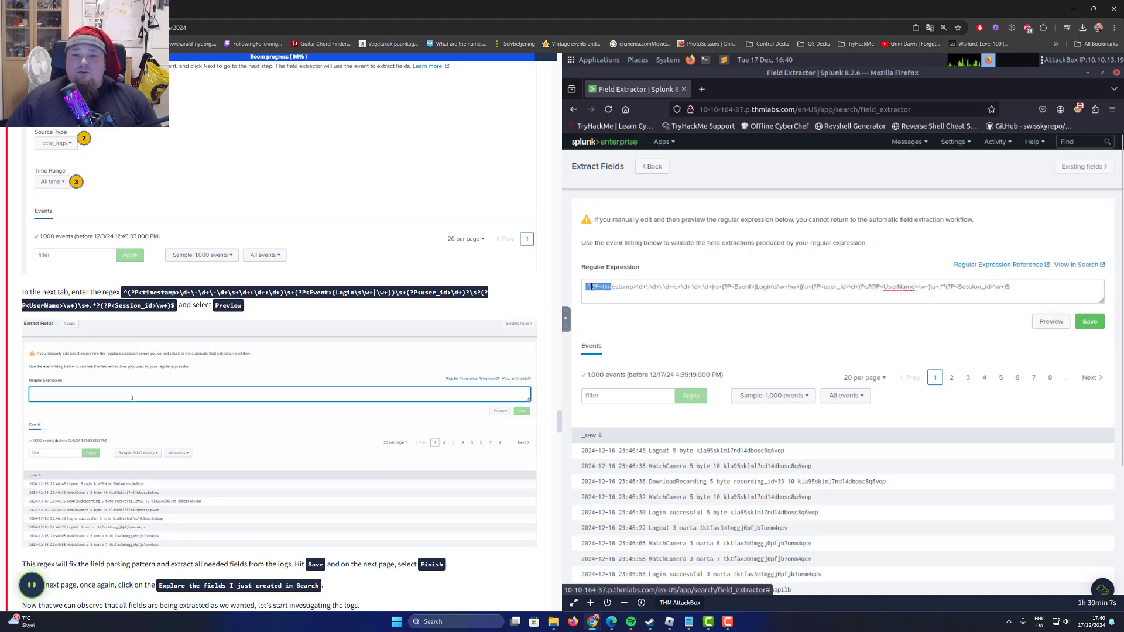
pyautogui.click(588, 287)
pyautogui.click(589, 287)
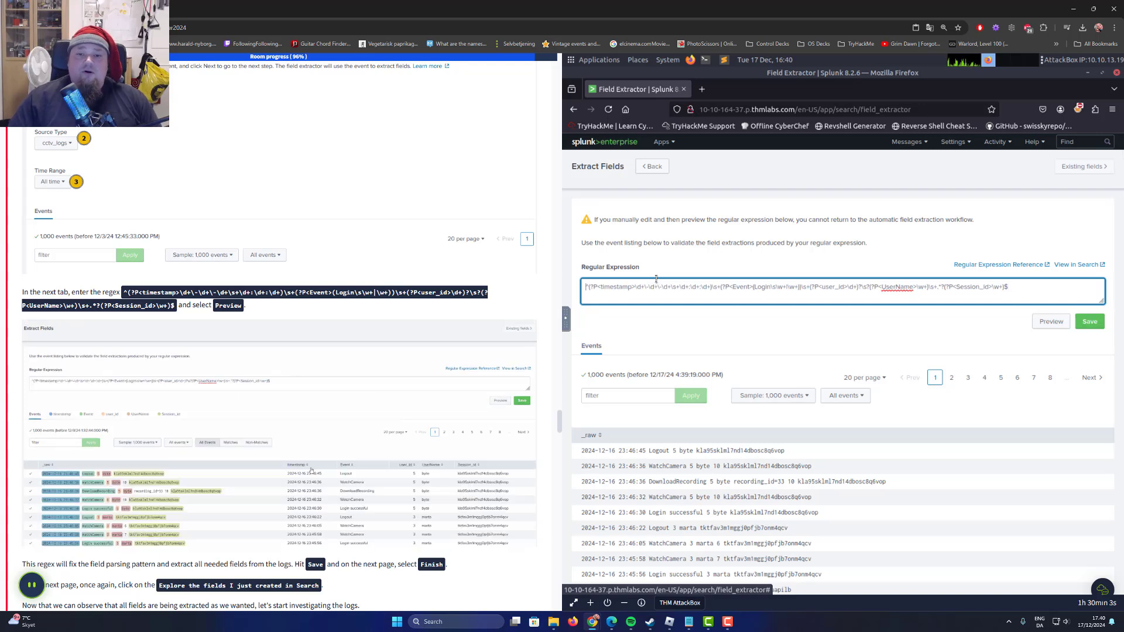
pyautogui.click(1090, 328)
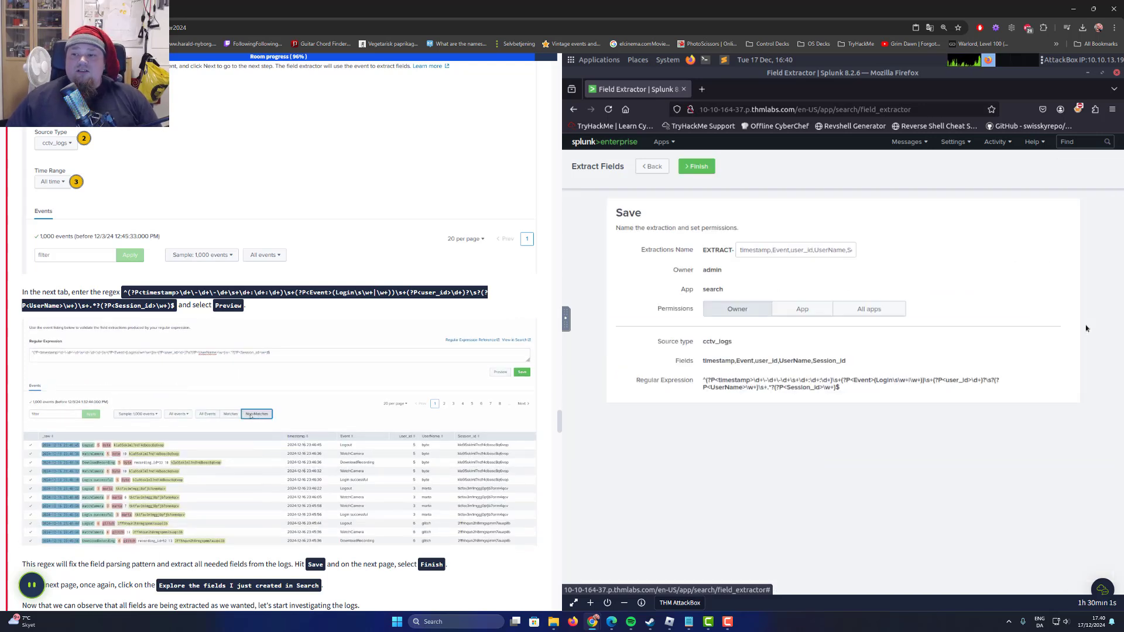
pyautogui.click(652, 168)
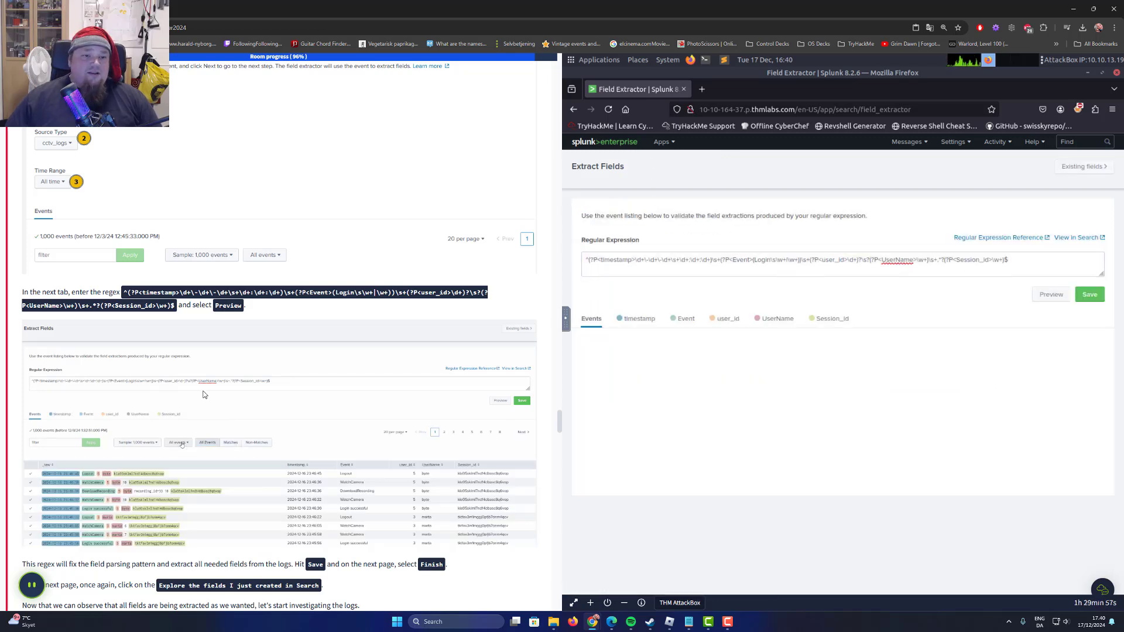
pyautogui.scroll(-1, 329, 406)
pyautogui.moveTo(192, 261); pyautogui.dragTo(246, 261)
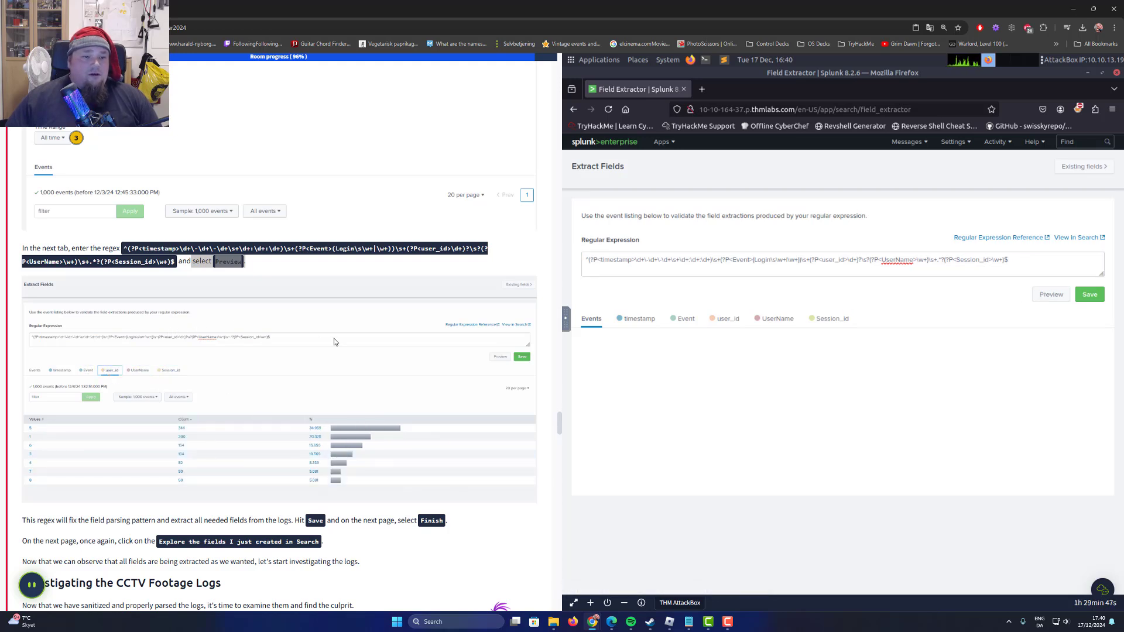
pyautogui.click(196, 261)
pyautogui.click(215, 262)
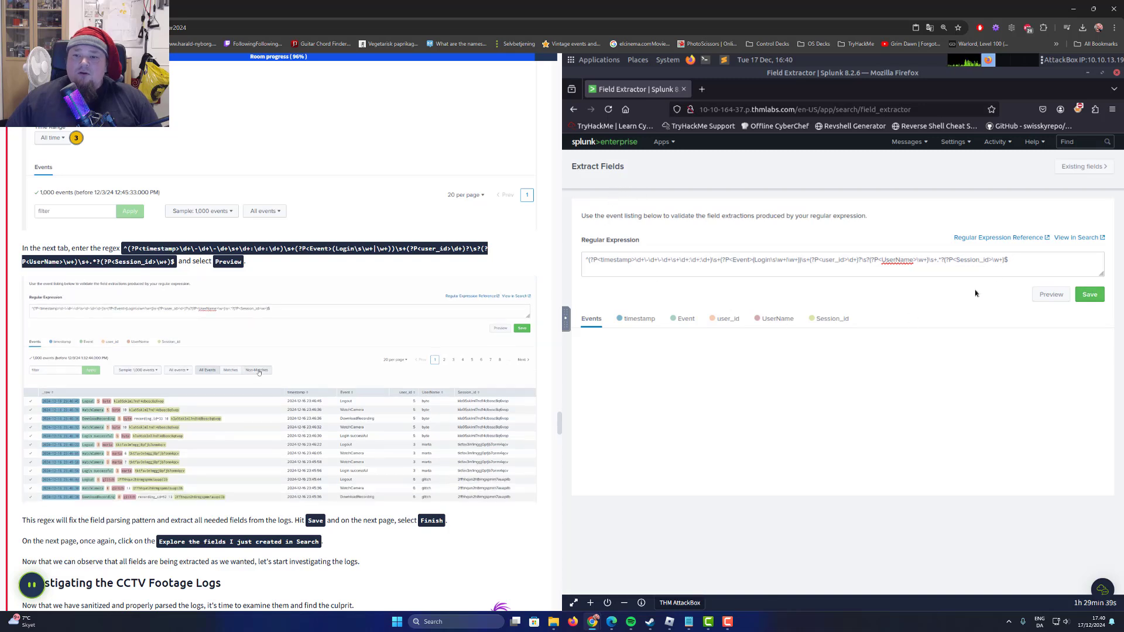
pyautogui.click(1089, 294)
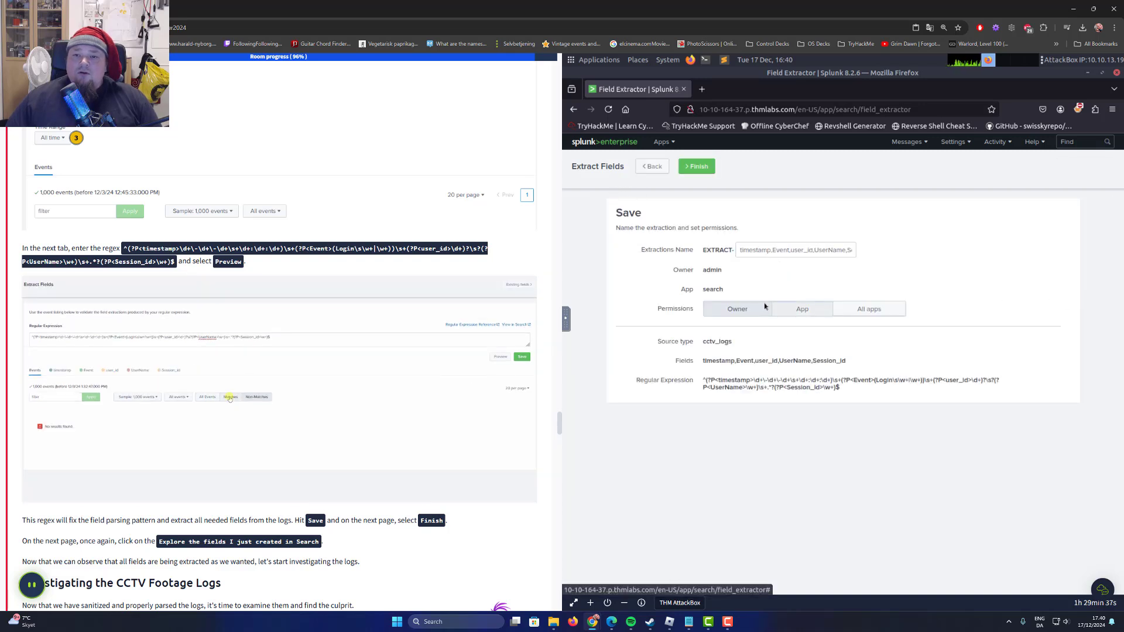
pyautogui.click(654, 167)
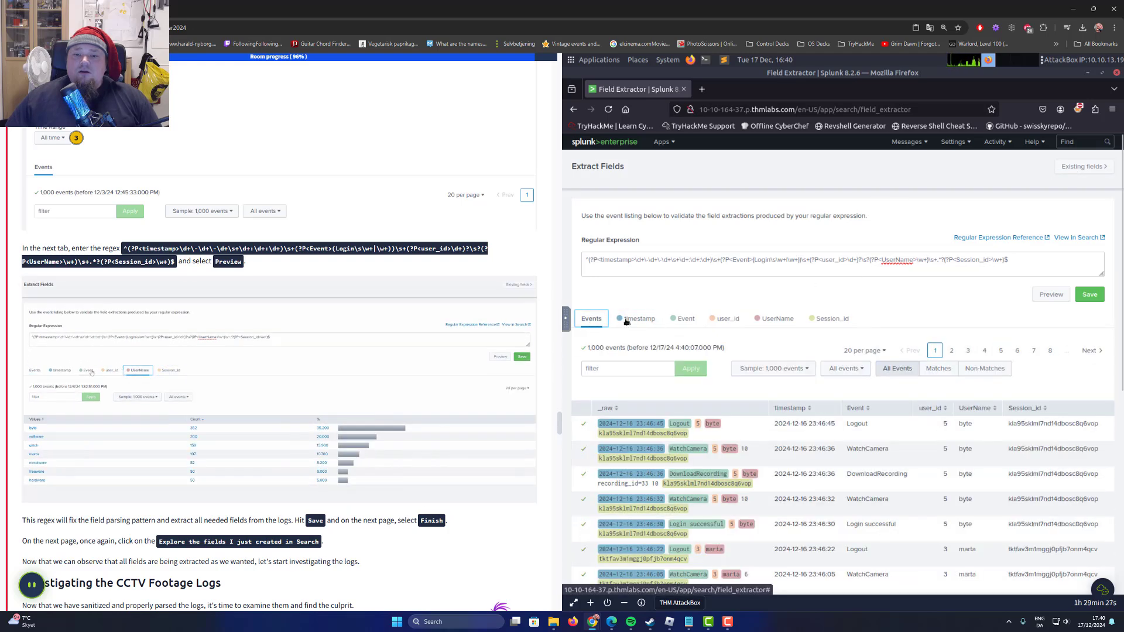
# Save the cctv_logs field extraction with the suggested name and Owner permissions and finish the extractor.
pyautogui.scroll(-3, 877, 308)
pyautogui.scroll(3, 876, 308)
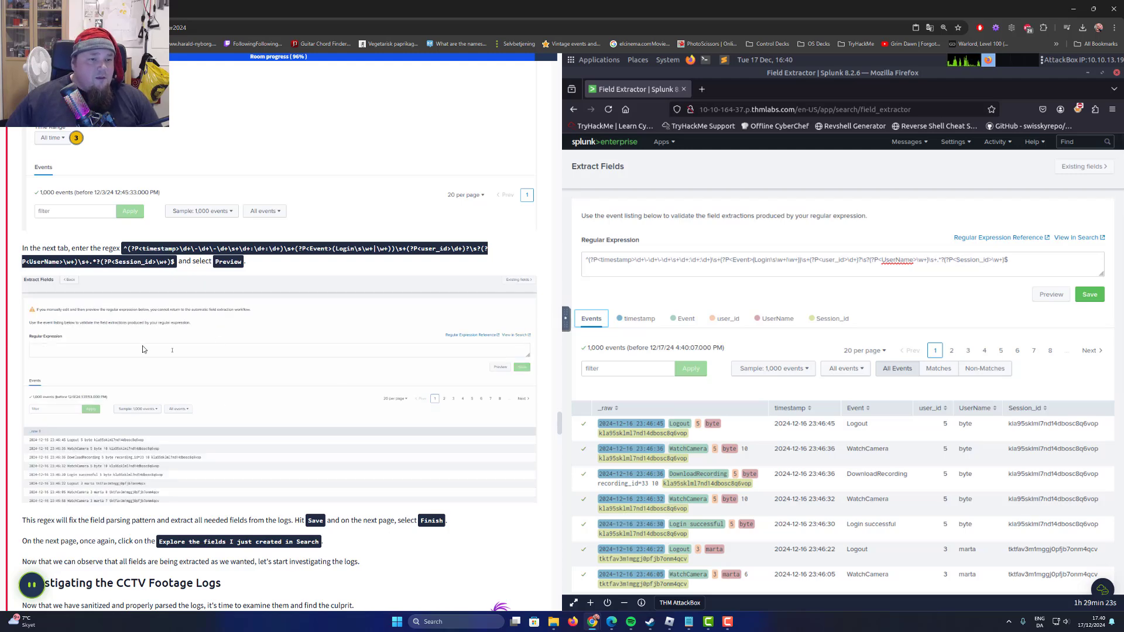
pyautogui.scroll(-2, 210, 404)
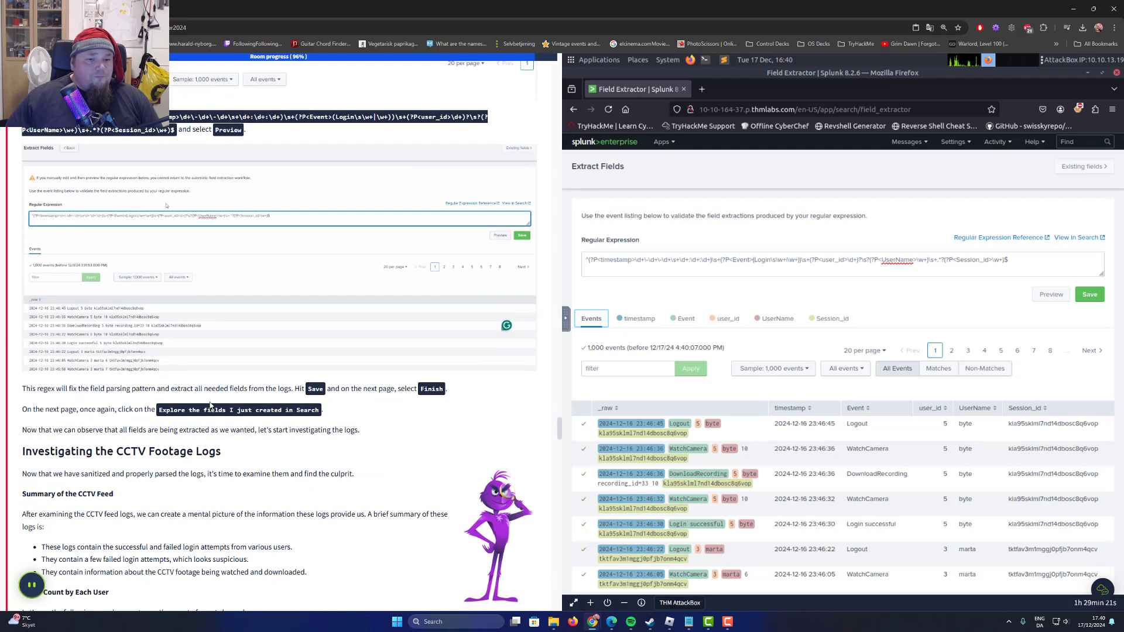
pyautogui.moveTo(31, 391); pyautogui.dragTo(218, 391)
pyautogui.click(1089, 296)
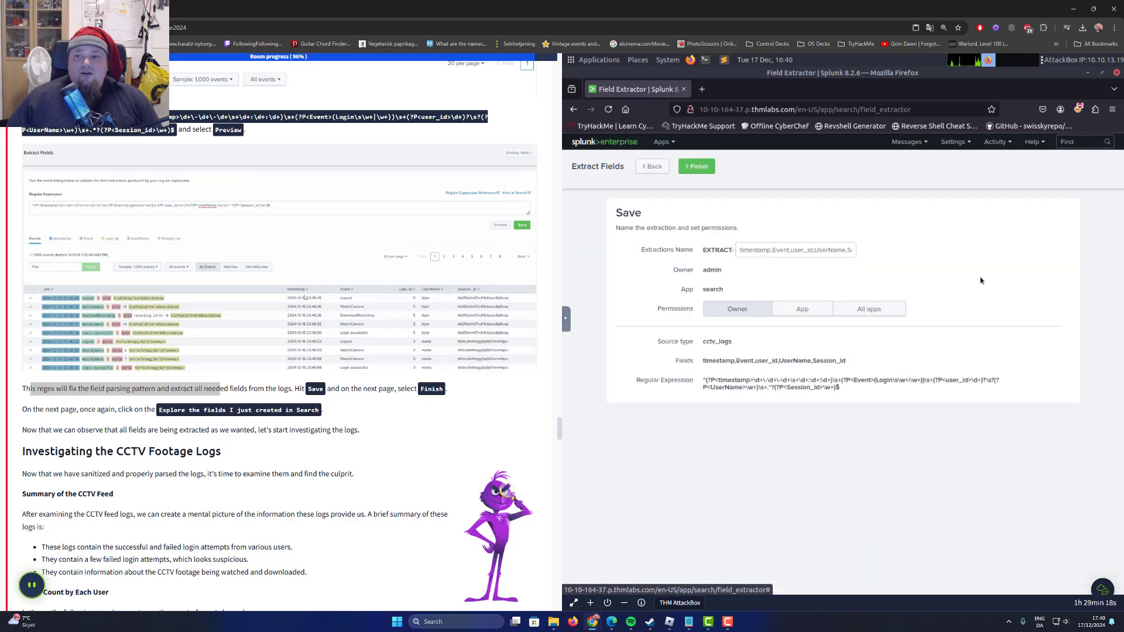
pyautogui.click(697, 167)
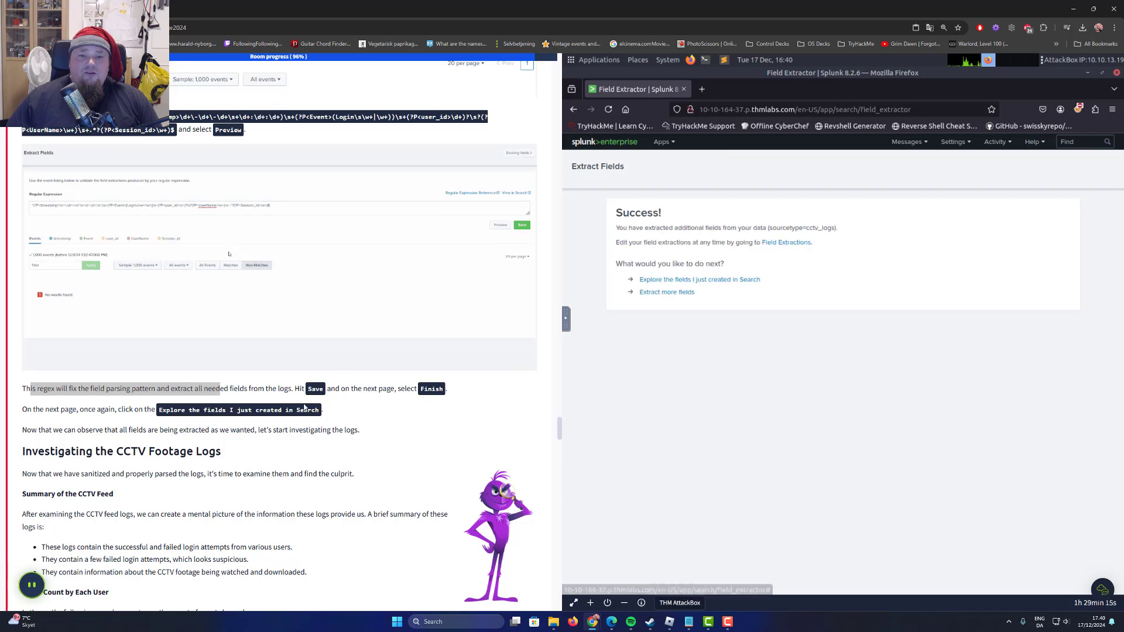
# Explore the newly created fields in Search and set the search's time range to All time.
pyautogui.moveTo(246, 389); pyautogui.dragTo(460, 389)
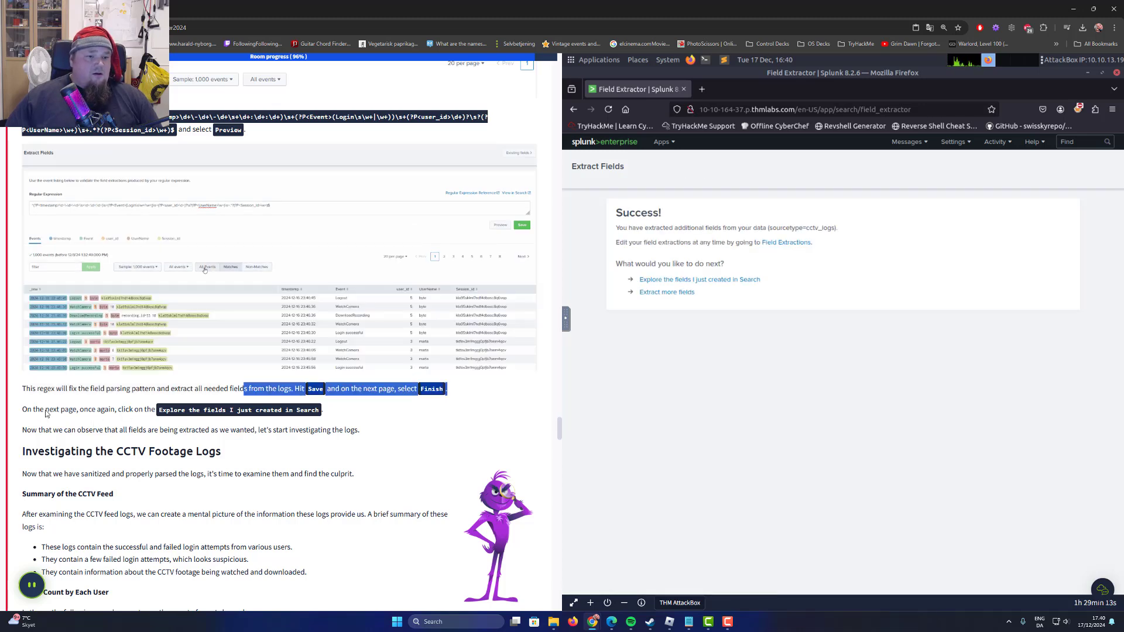
pyautogui.moveTo(46, 410); pyautogui.dragTo(156, 410)
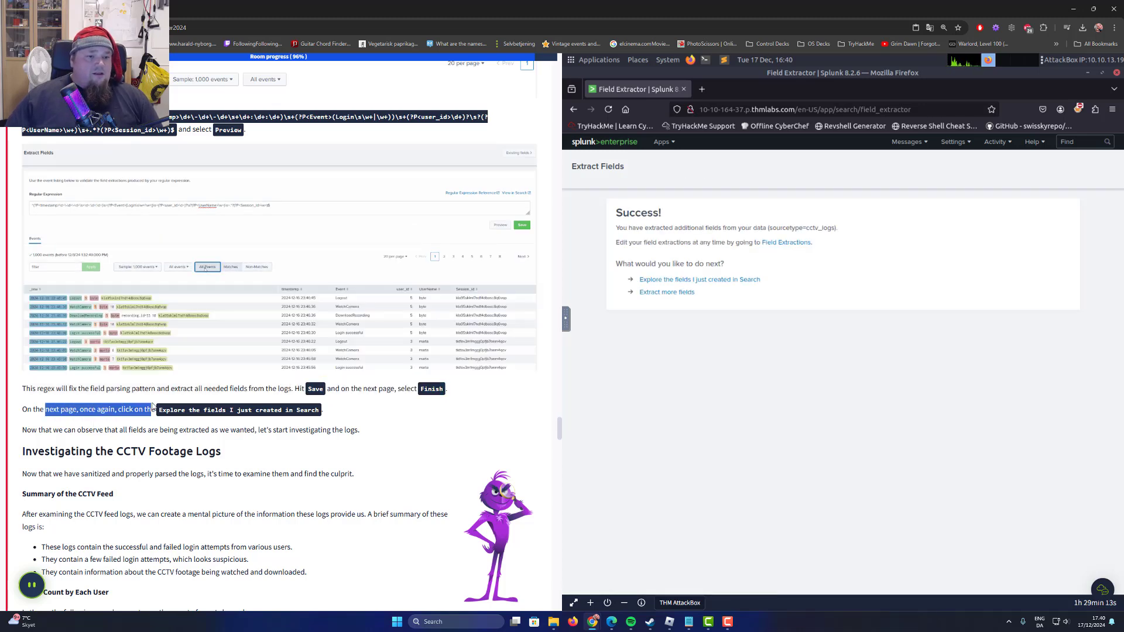
pyautogui.click(736, 282)
pyautogui.scroll(-2, 92, 474)
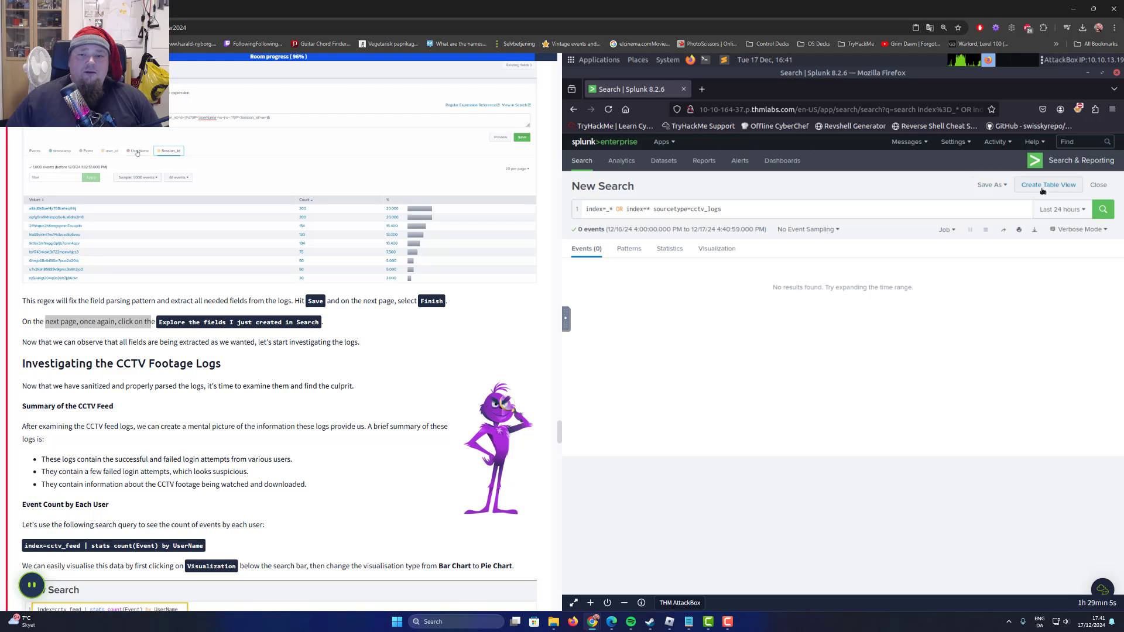
pyautogui.click(1058, 212)
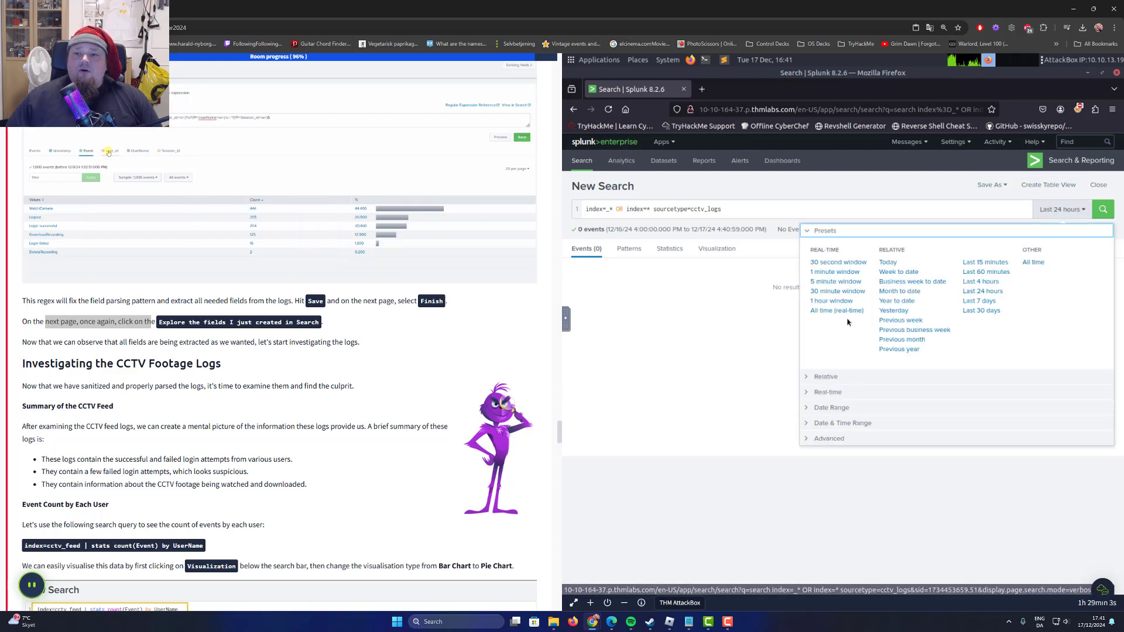
pyautogui.click(1035, 263)
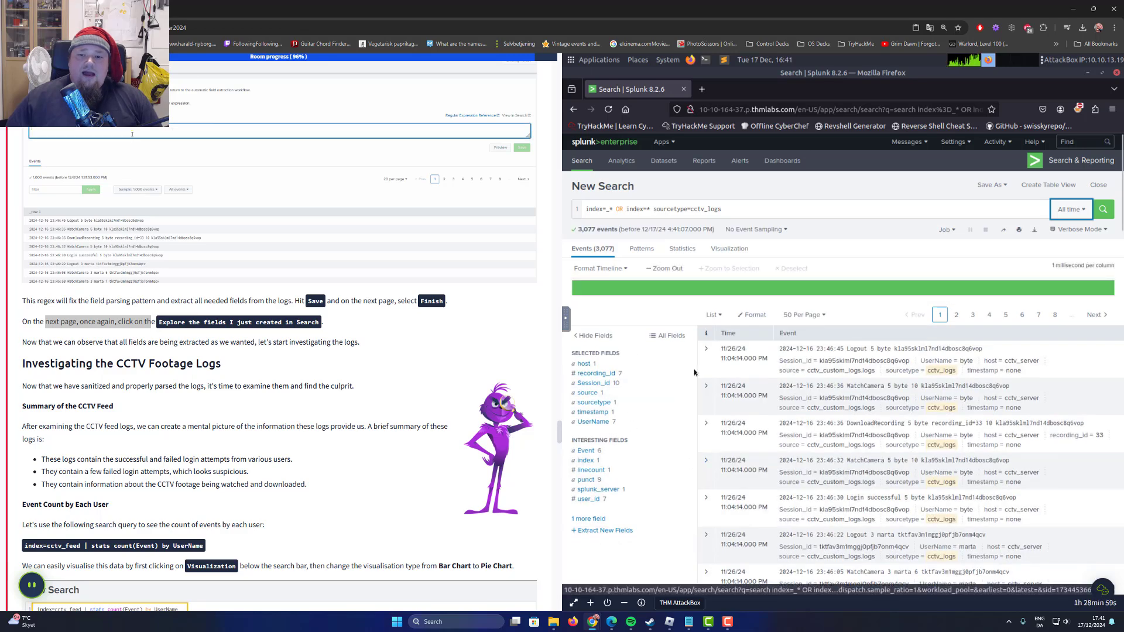
# Read the task's section on investigating the CCTV footage logs and its summary of the CCTV feed.
pyautogui.scroll(-1, 146, 404)
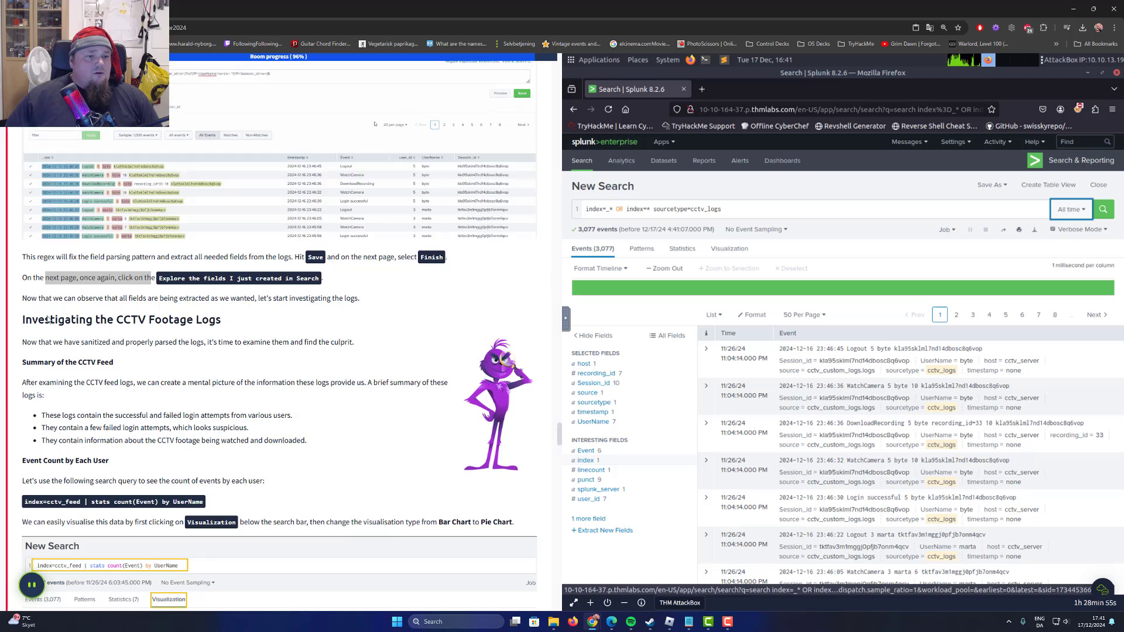
pyautogui.moveTo(46, 320); pyautogui.dragTo(215, 314)
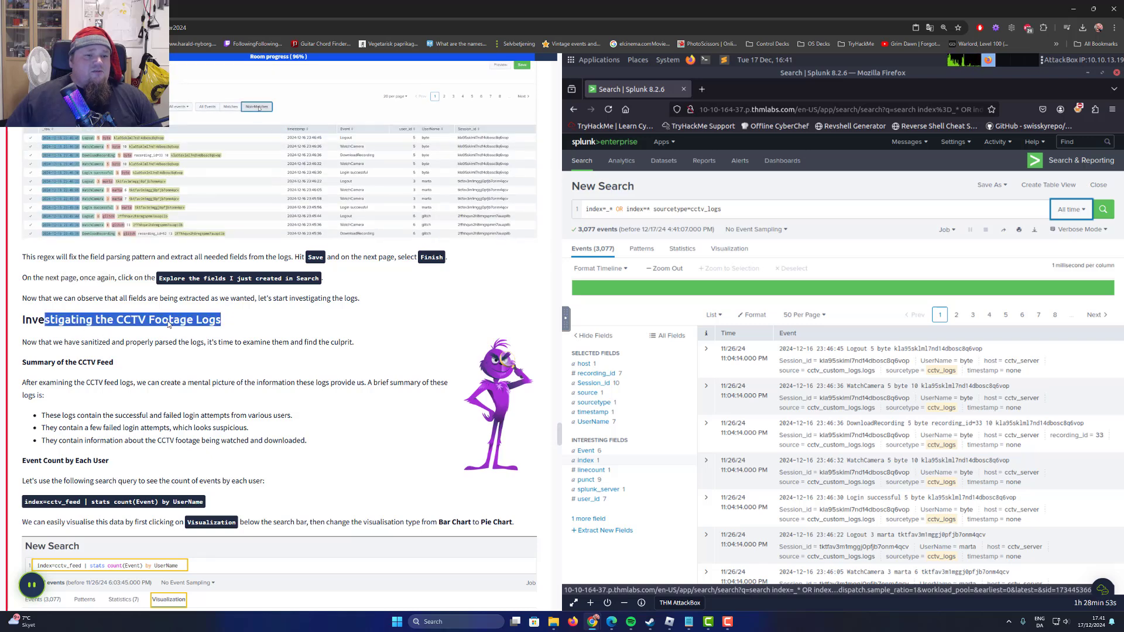
pyautogui.click(37, 341)
pyautogui.moveTo(27, 342); pyautogui.dragTo(163, 344)
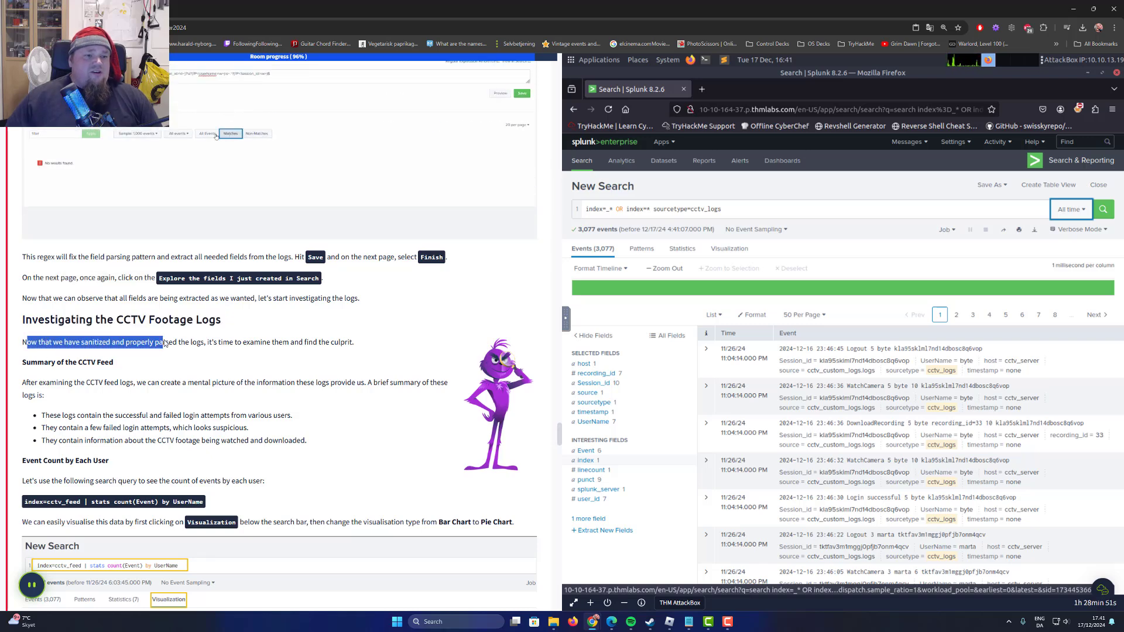
pyautogui.click(196, 346)
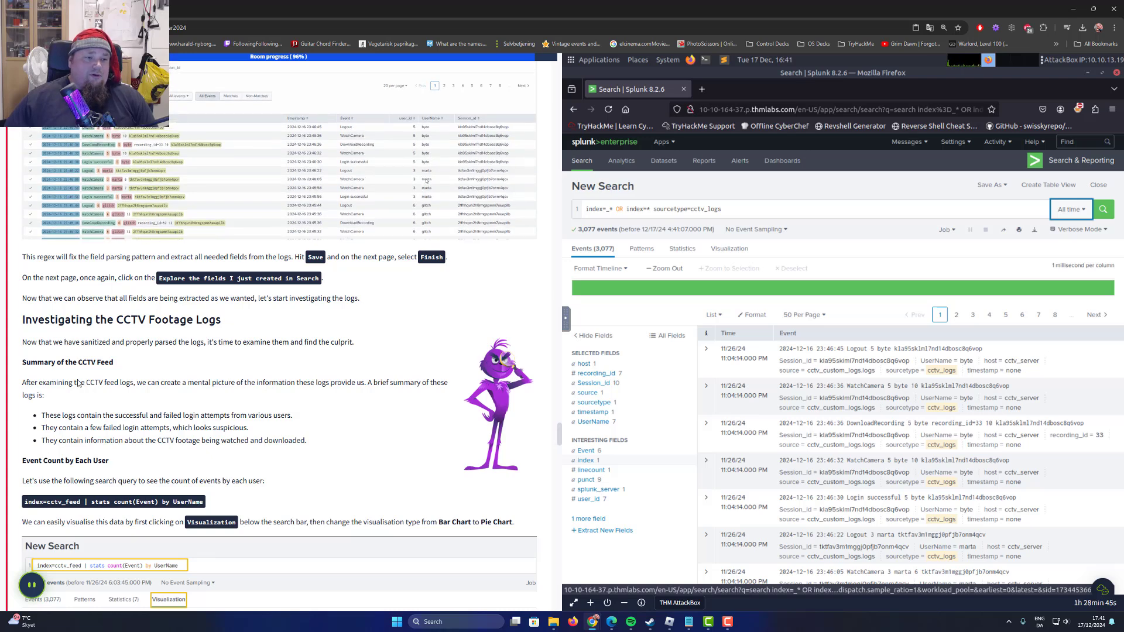
pyautogui.scroll(-1, 79, 369)
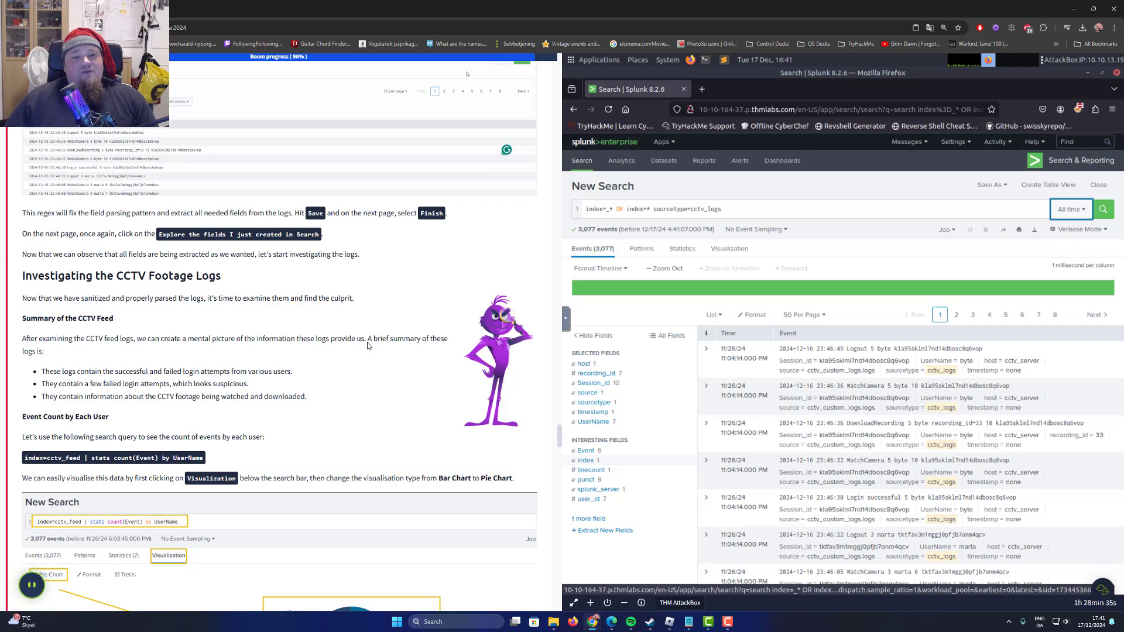
pyautogui.moveTo(372, 343); pyautogui.dragTo(441, 345)
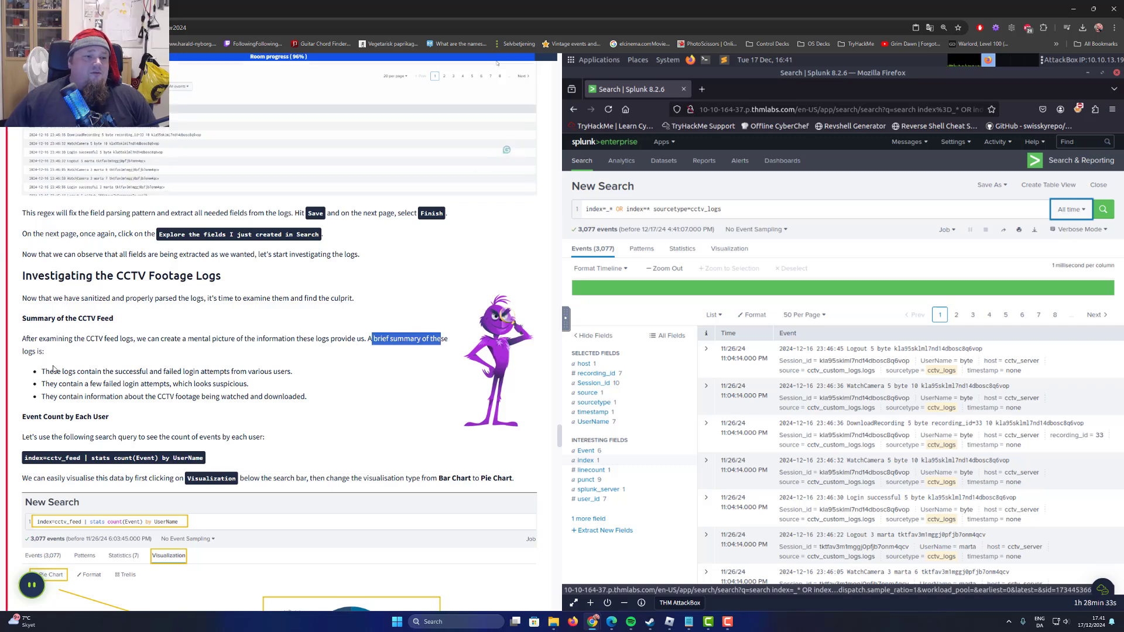
pyautogui.moveTo(46, 371); pyautogui.dragTo(293, 373)
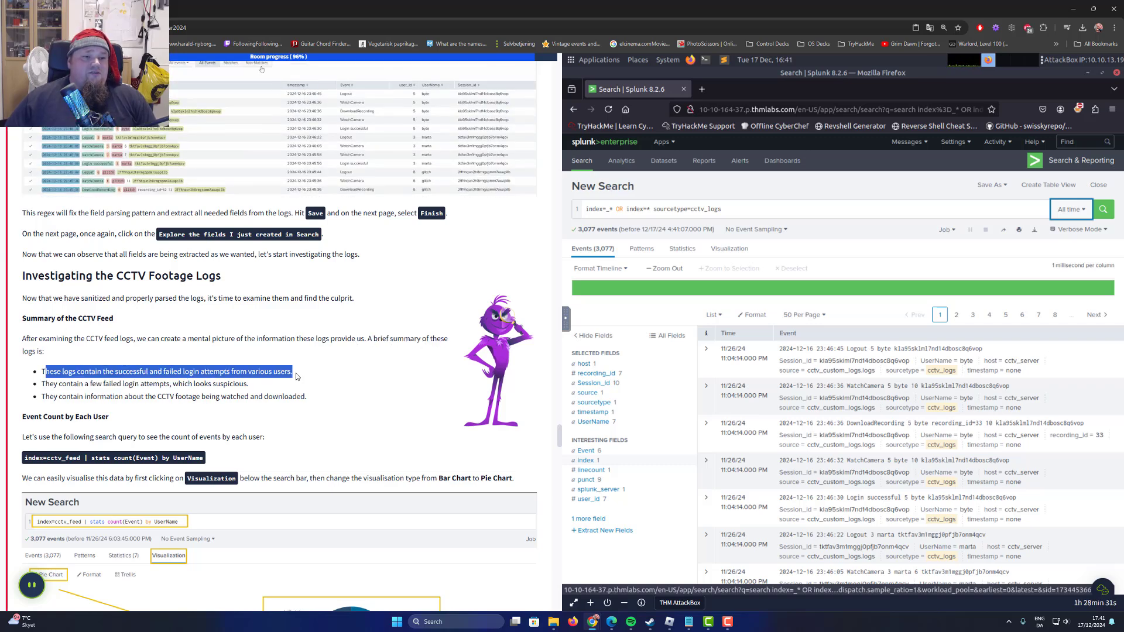
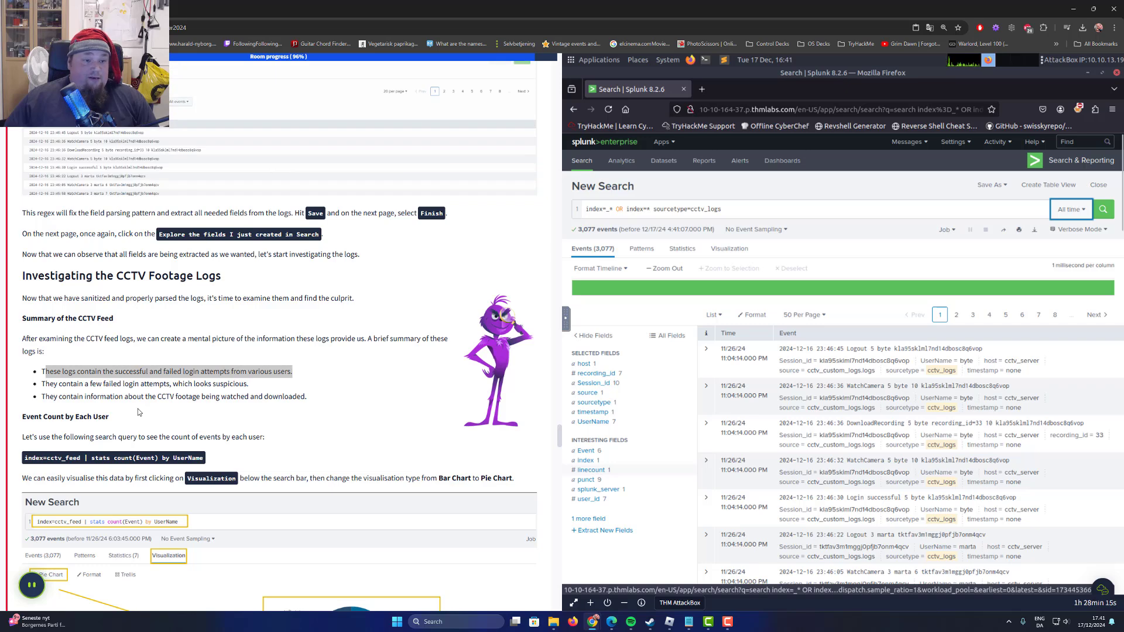
# Read the CCTV feed summary's points on failed login attempts and on footage being watched and downloaded.
pyautogui.scroll(-1, 137, 384)
pyautogui.moveTo(59, 341); pyautogui.dragTo(228, 346)
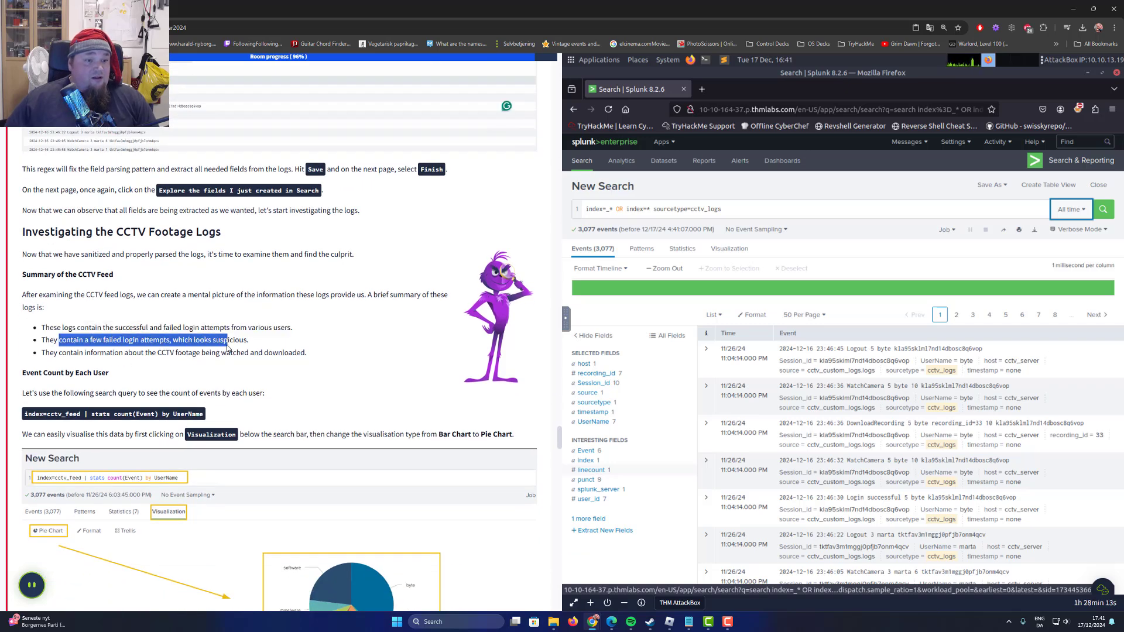
pyautogui.moveTo(50, 355); pyautogui.dragTo(185, 358)
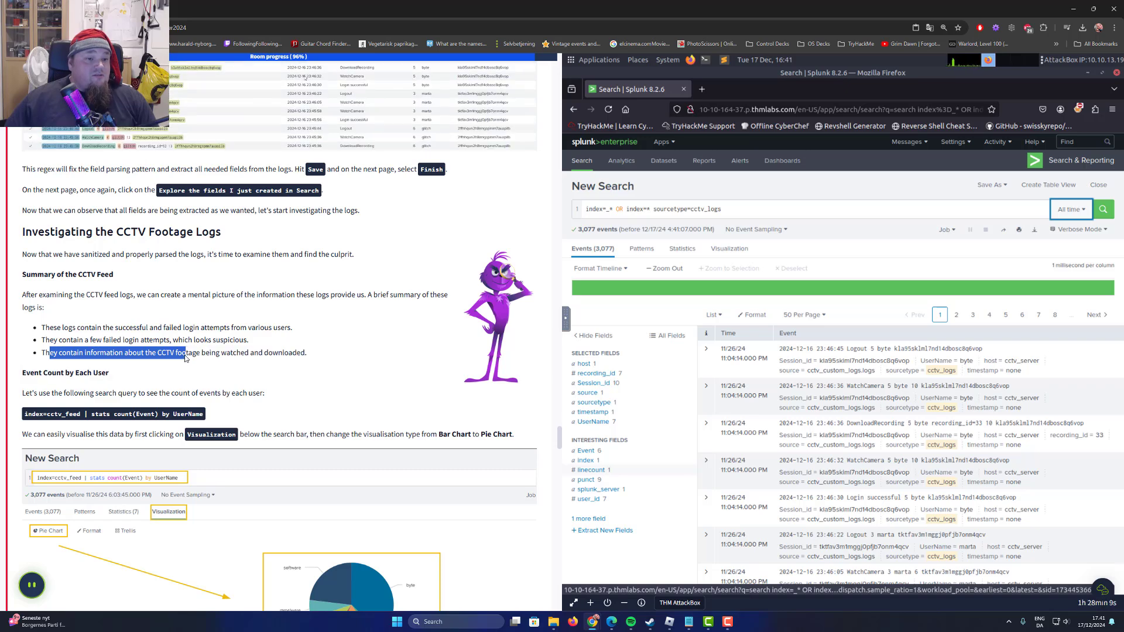
# Run the task's search index=cctv_feed | stats count(Event) by UserName to count each user's events.
pyautogui.scroll(-3, 277, 354)
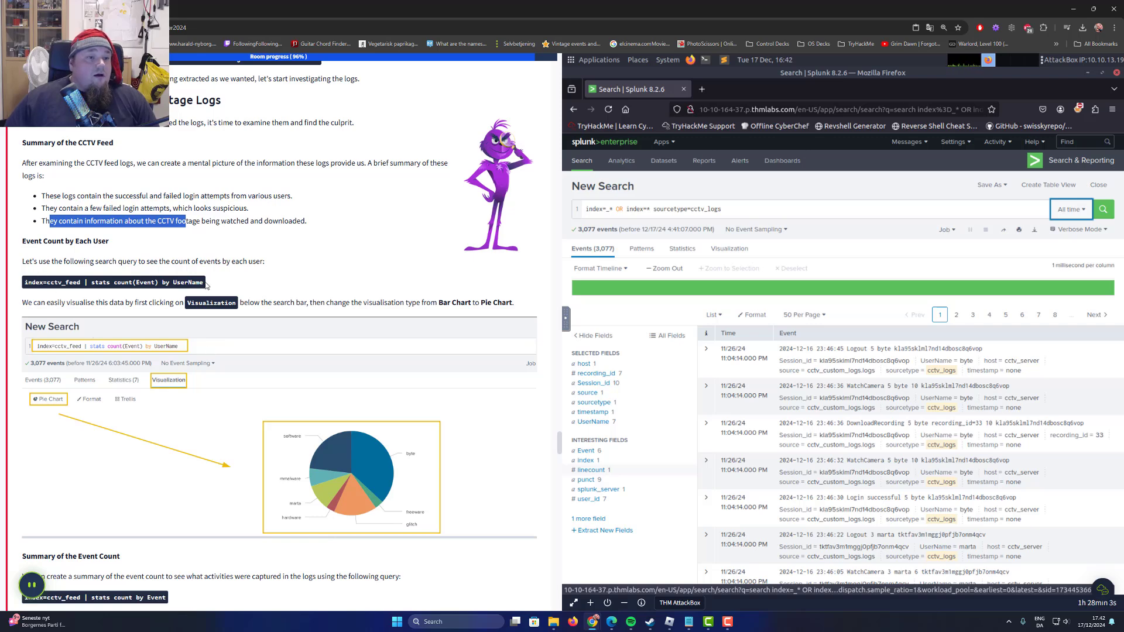
pyautogui.moveTo(24, 262)
pyautogui.mouseDown()
pyautogui.moveTo(220, 268)
pyautogui.moveTo(14, 279)
pyautogui.mouseUp()
pyautogui.rightClick(45, 282)
pyautogui.click(93, 292)
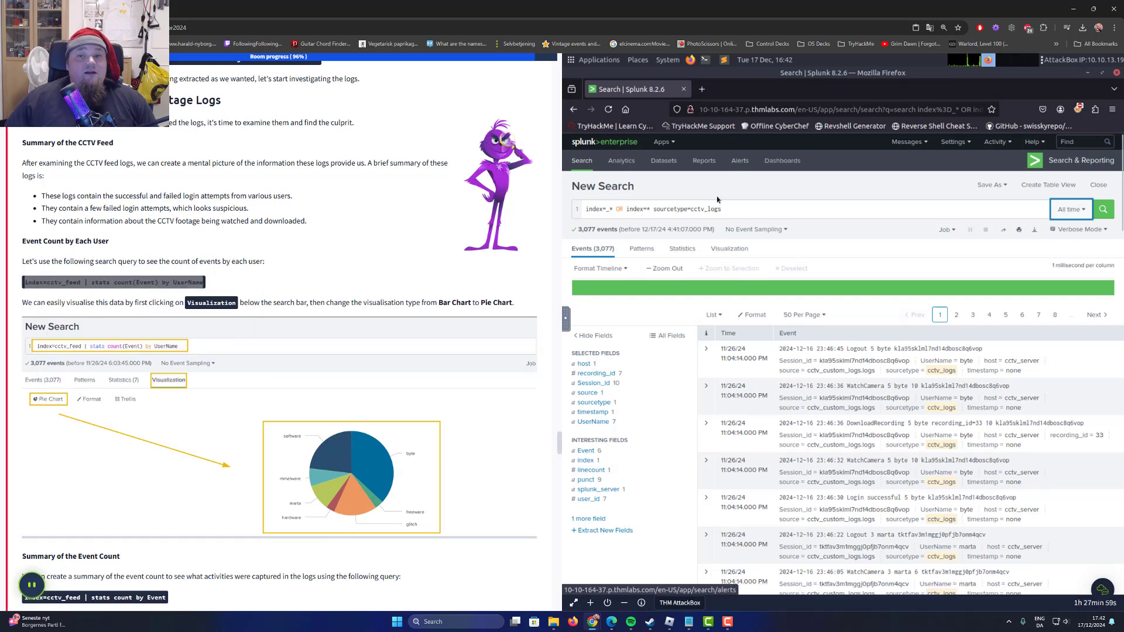
pyautogui.click(732, 205)
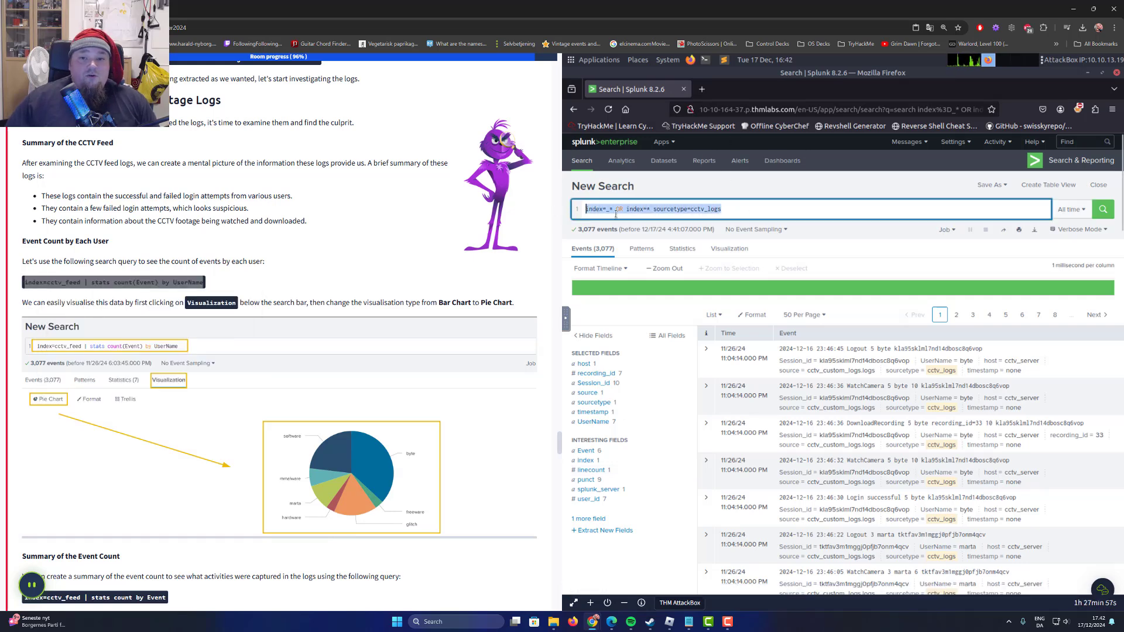
pyautogui.hotkey('ctrl', 'v')
pyautogui.hotkey('ctrl', 'a')
pyautogui.hotkey('ctrl', 'v')
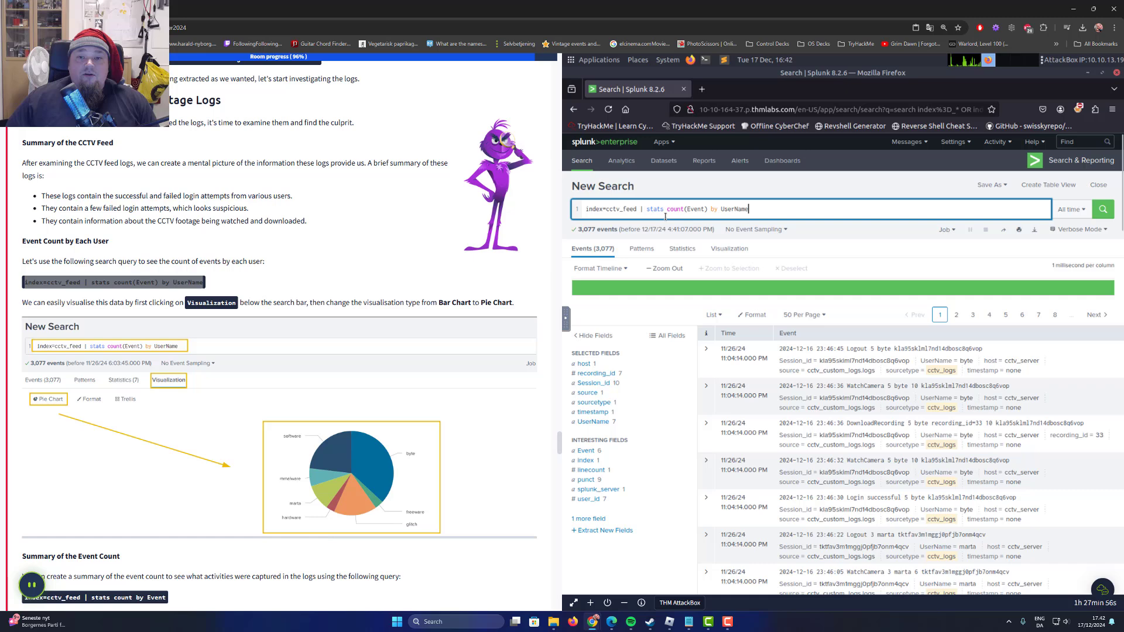
pyautogui.click(1105, 212)
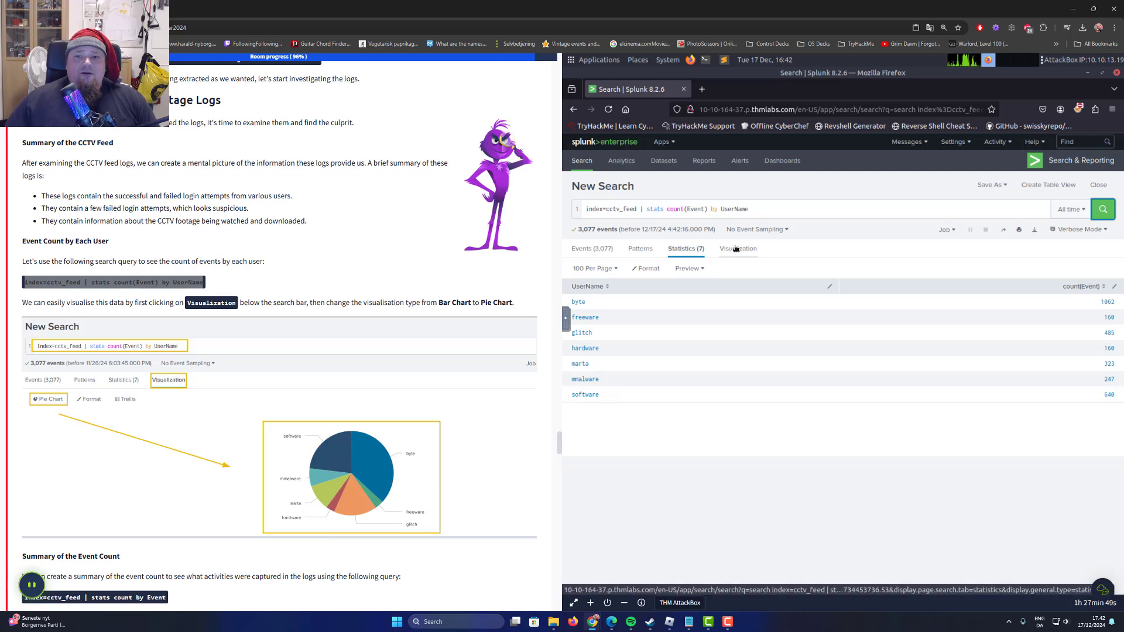
# Visualize the event counts per user as a pie chart and inspect its slices.
pyautogui.click(755, 254)
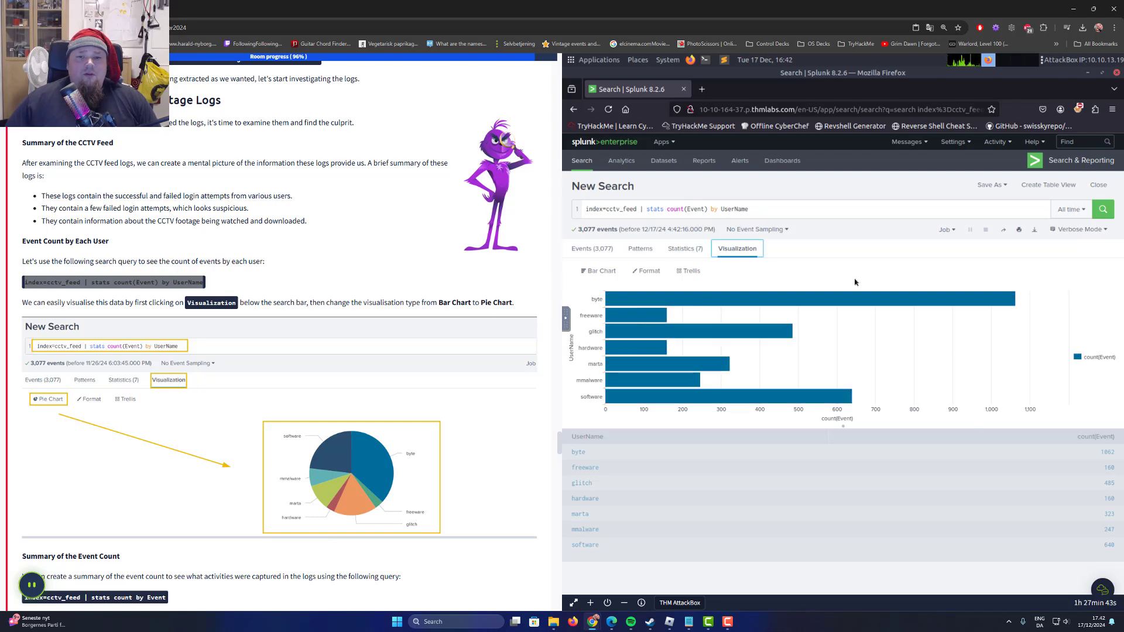
pyautogui.click(598, 270)
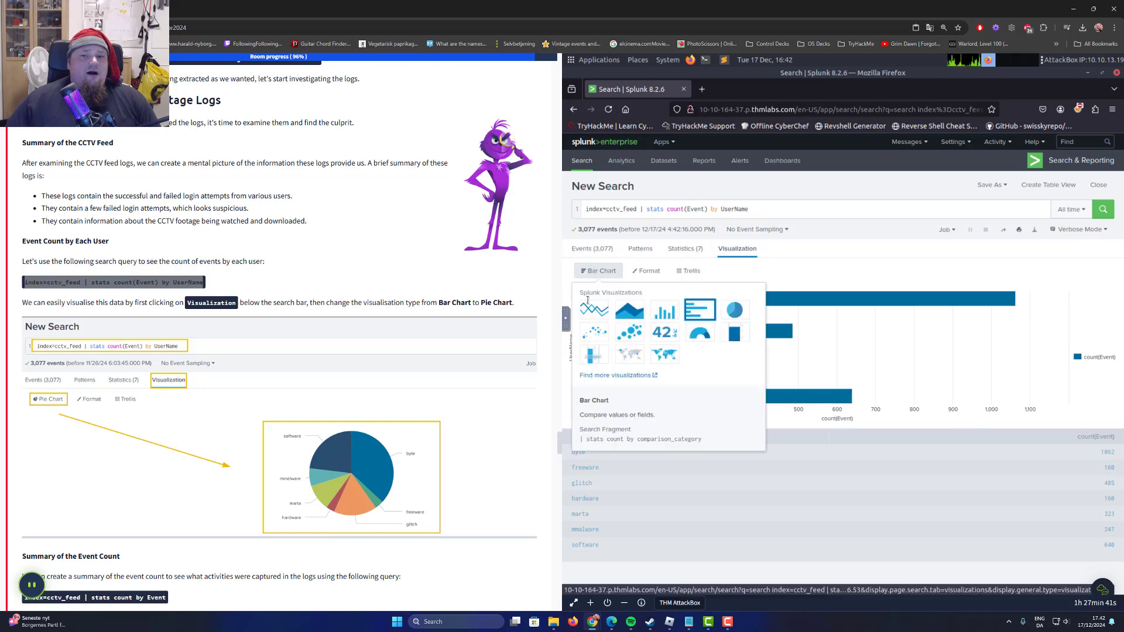
pyautogui.click(730, 312)
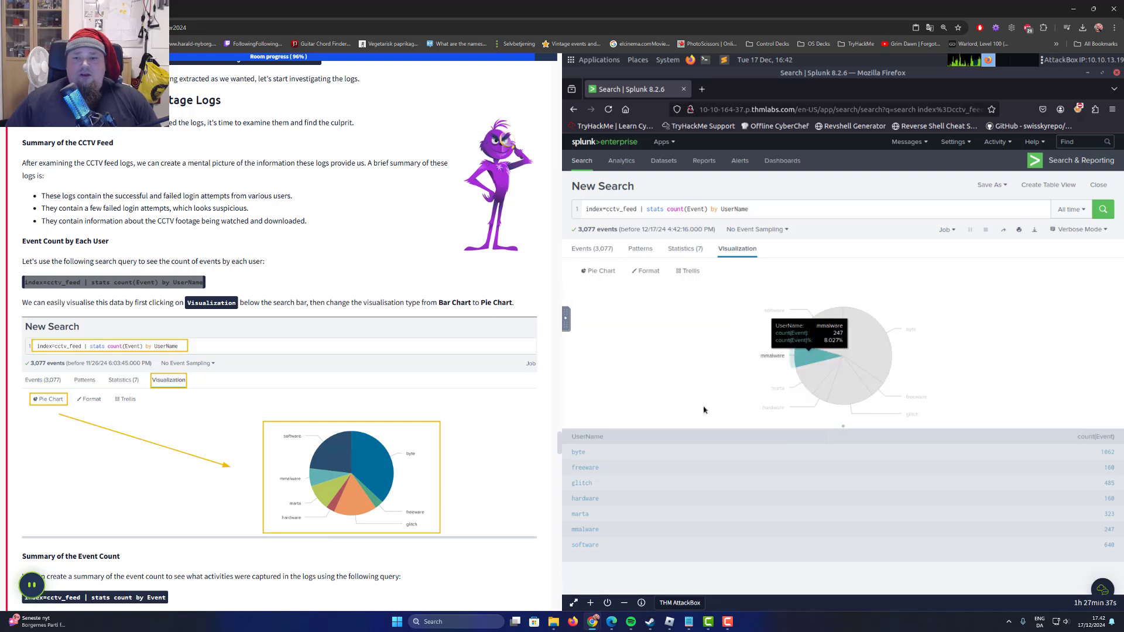
pyautogui.moveTo(843, 349)
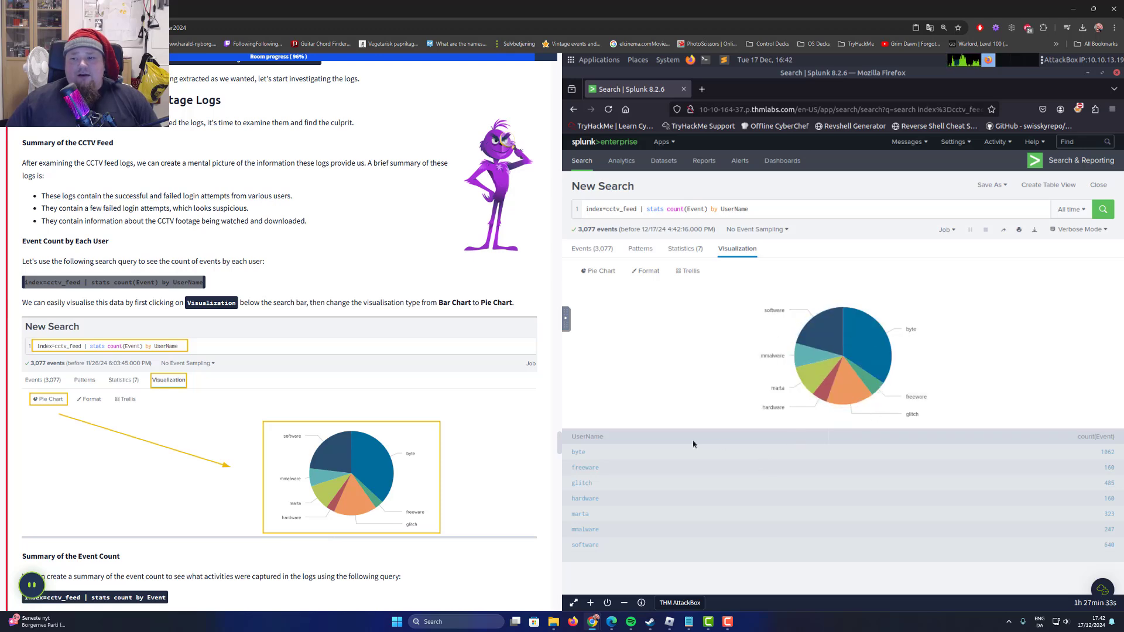
# Run the task's search index=cctv_feed | stats count by Event and inspect the resulting pie chart's slices.
pyautogui.scroll(-2, 345, 446)
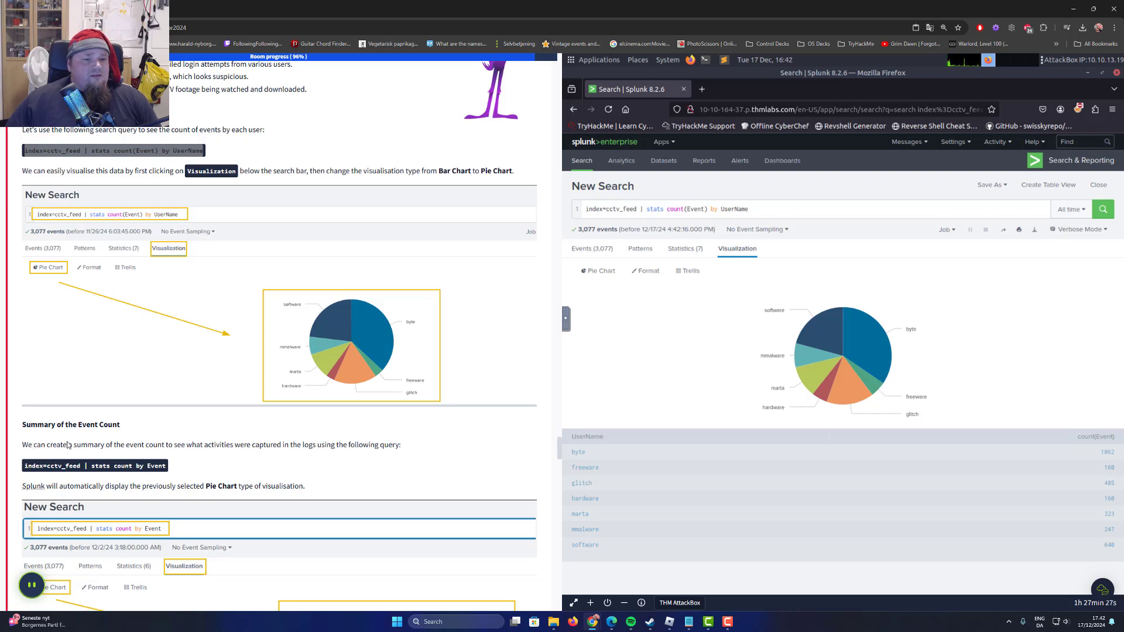
pyautogui.scroll(-2, 186, 451)
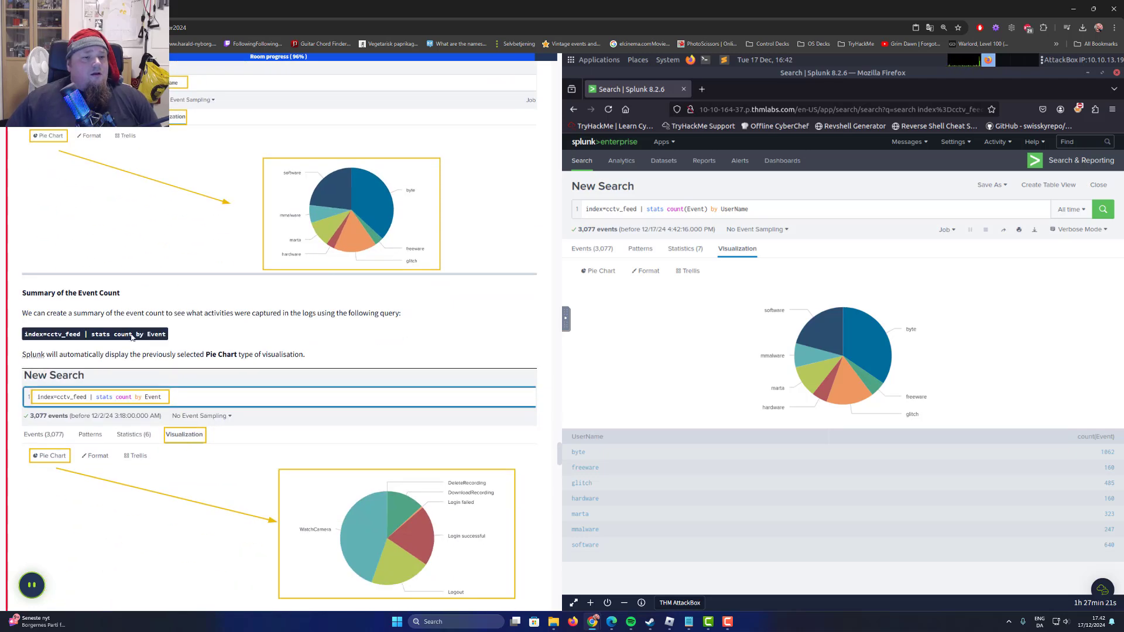
pyautogui.moveTo(167, 336); pyautogui.dragTo(24, 335)
pyautogui.rightClick(36, 333)
pyautogui.click(63, 341)
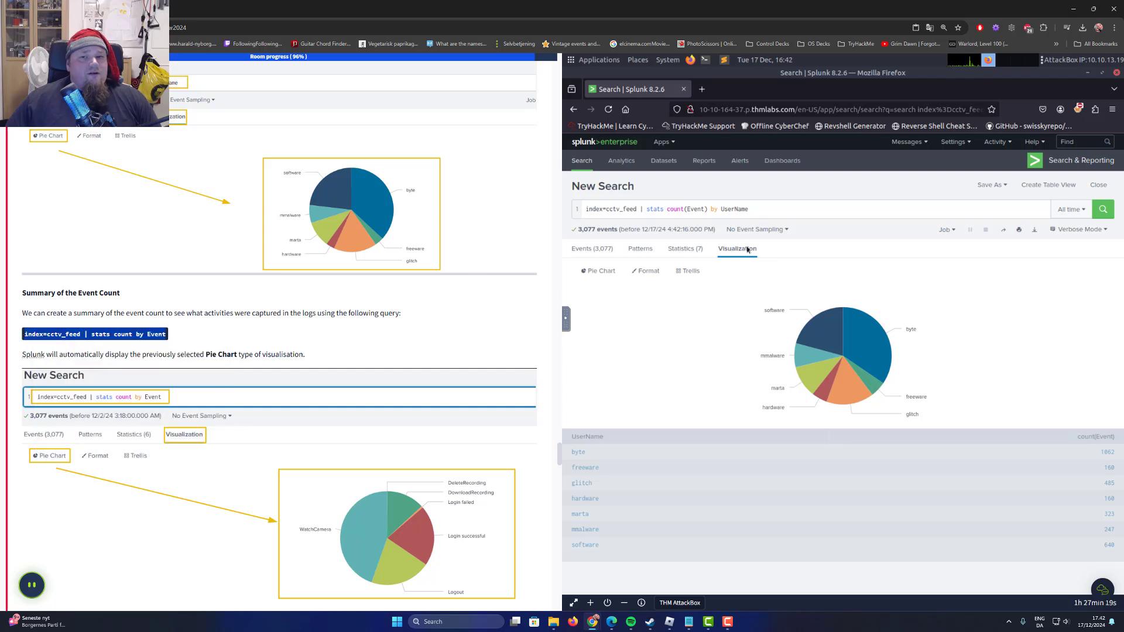
pyautogui.click(771, 212)
pyautogui.hotkey('ctrl', 'a')
pyautogui.hotkey('ctrl', 'v')
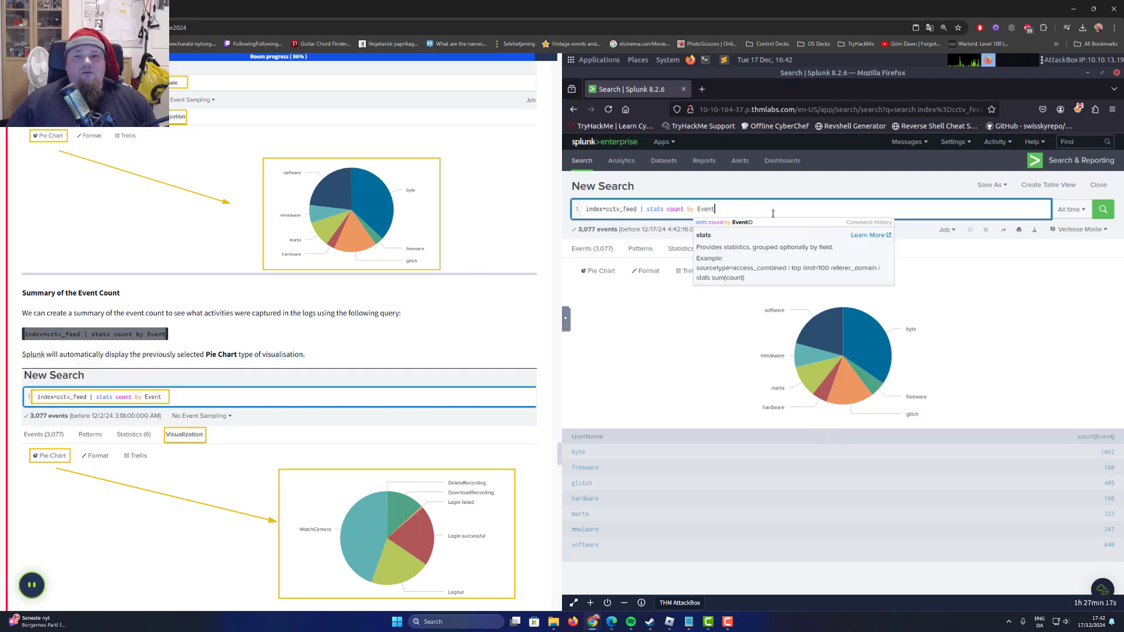
pyautogui.press('Return')
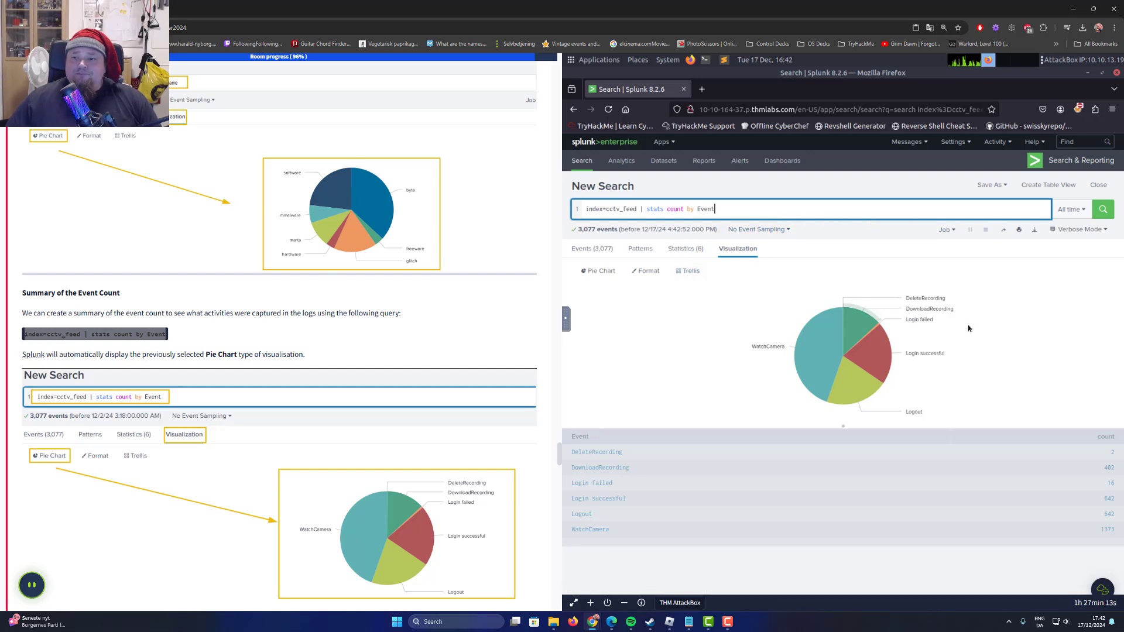
pyautogui.moveTo(877, 352)
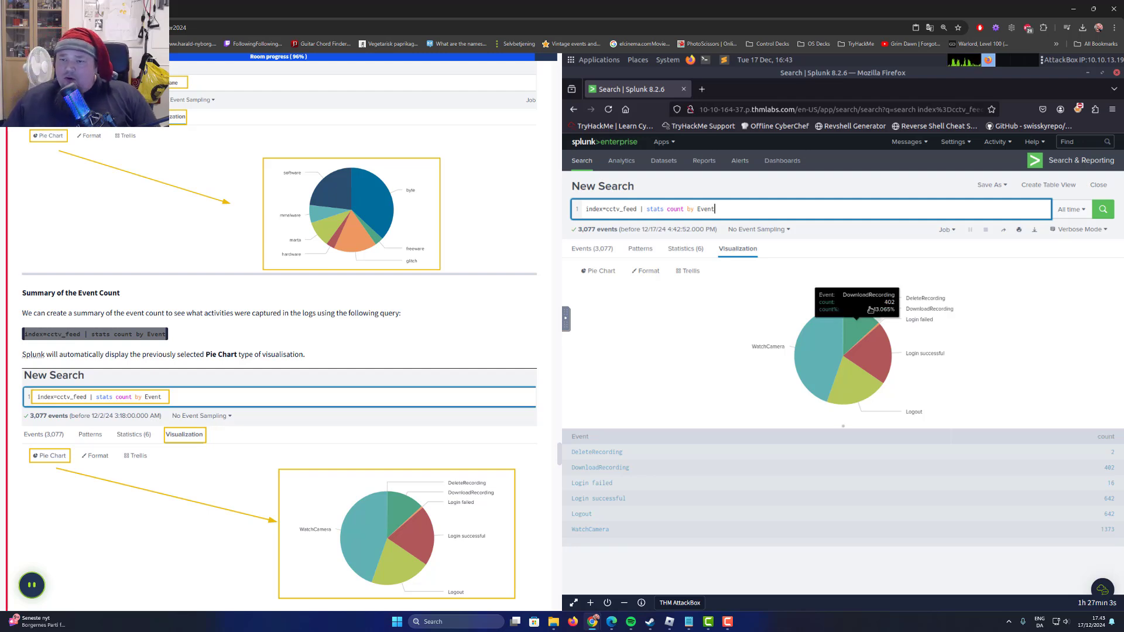
pyautogui.moveTo(922, 302)
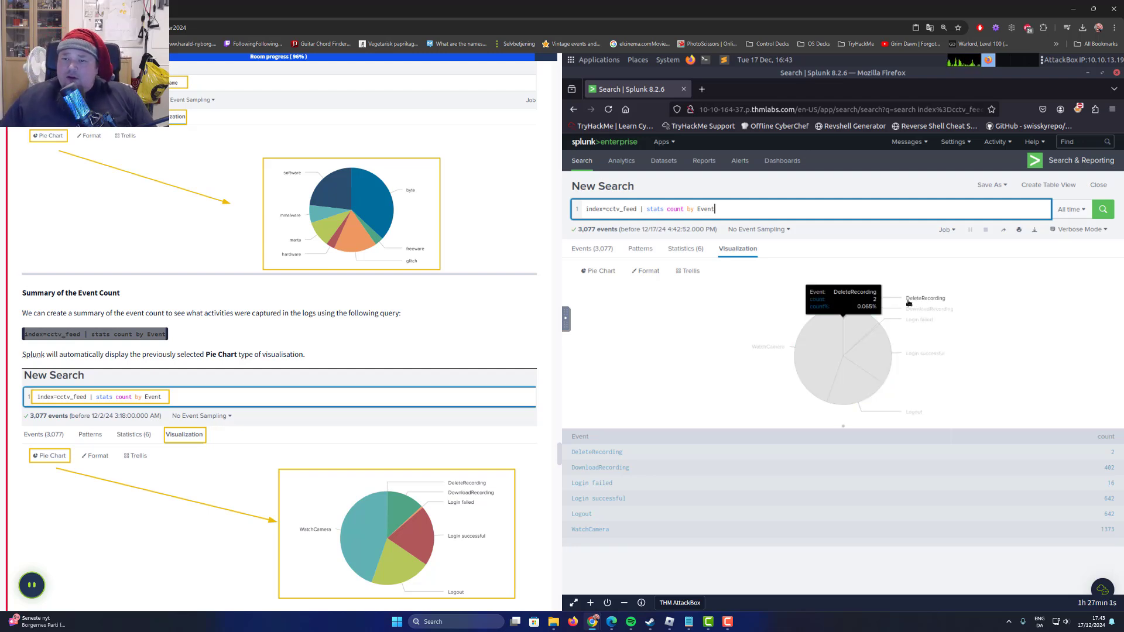
# Run the task's search index=cctv_feed | rare Event and change its visualization to a bar chart.
pyautogui.scroll(-2, 271, 348)
pyautogui.scroll(-1, 261, 340)
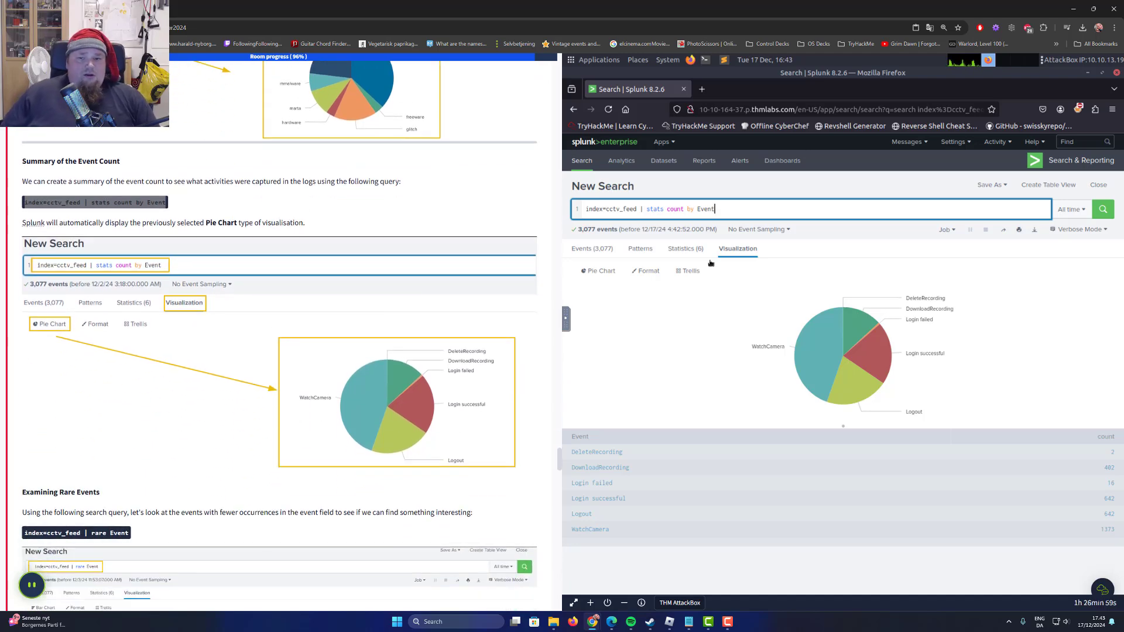
pyautogui.scroll(-4, 97, 387)
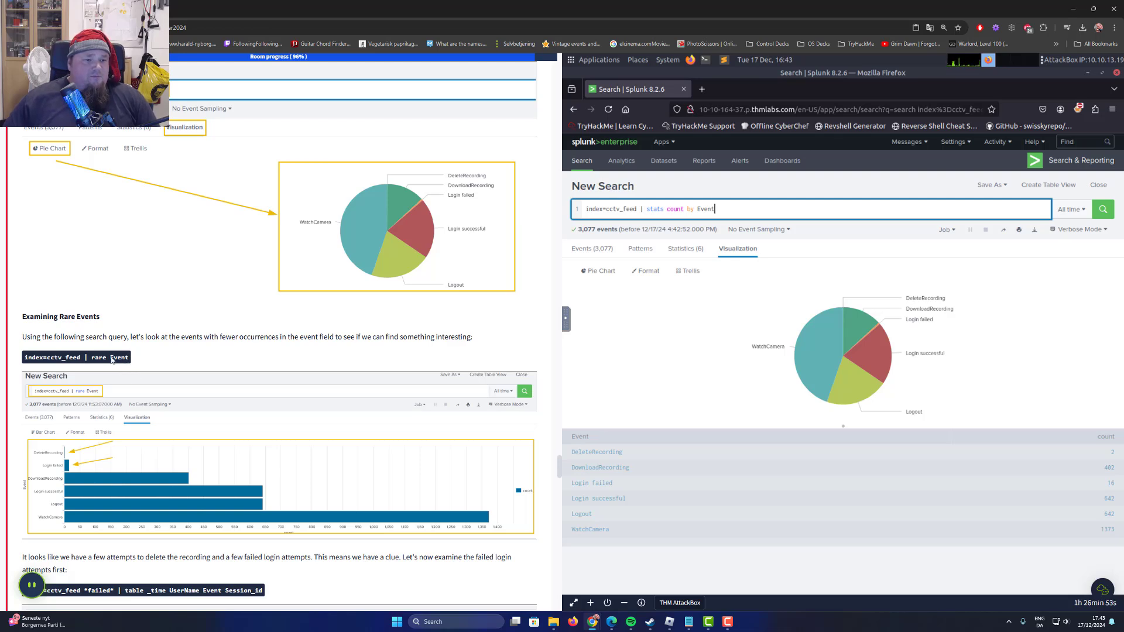
pyautogui.moveTo(129, 359); pyautogui.dragTo(24, 358)
pyautogui.rightClick(51, 360)
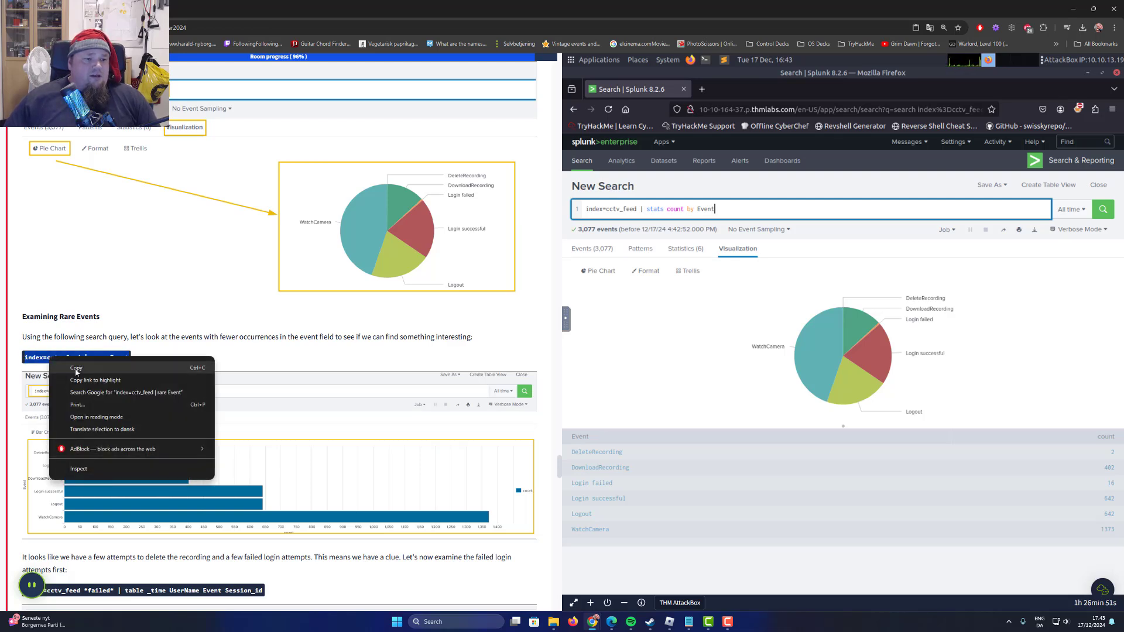
pyautogui.click(67, 371)
pyautogui.moveTo(716, 209); pyautogui.dragTo(472, 209)
pyautogui.hotkey('ctrl', 'v')
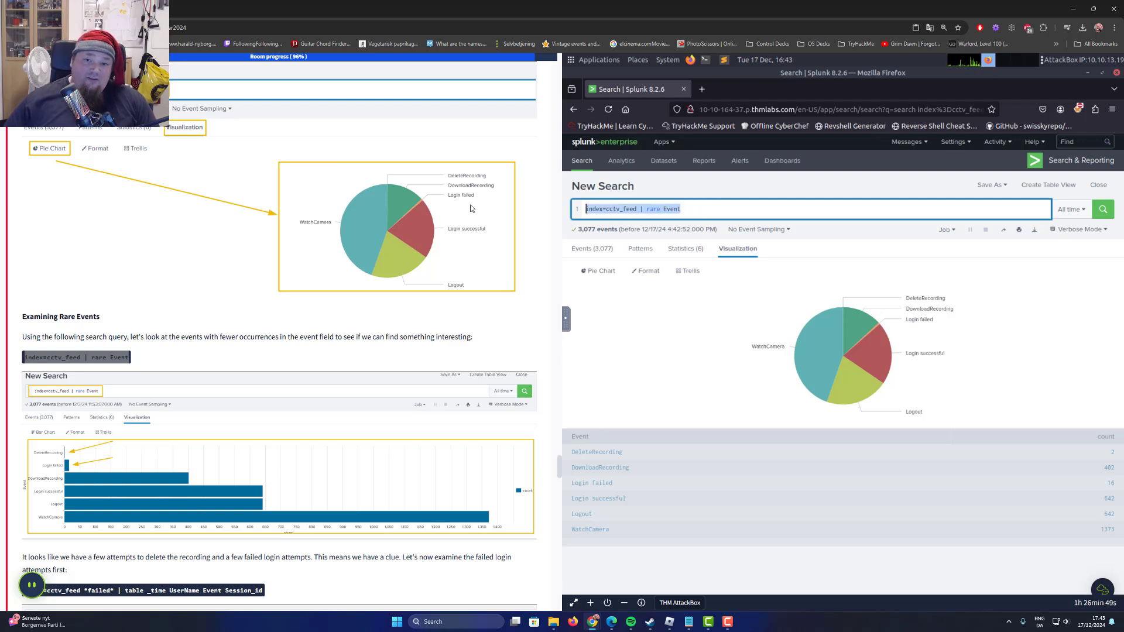
pyautogui.press('Return')
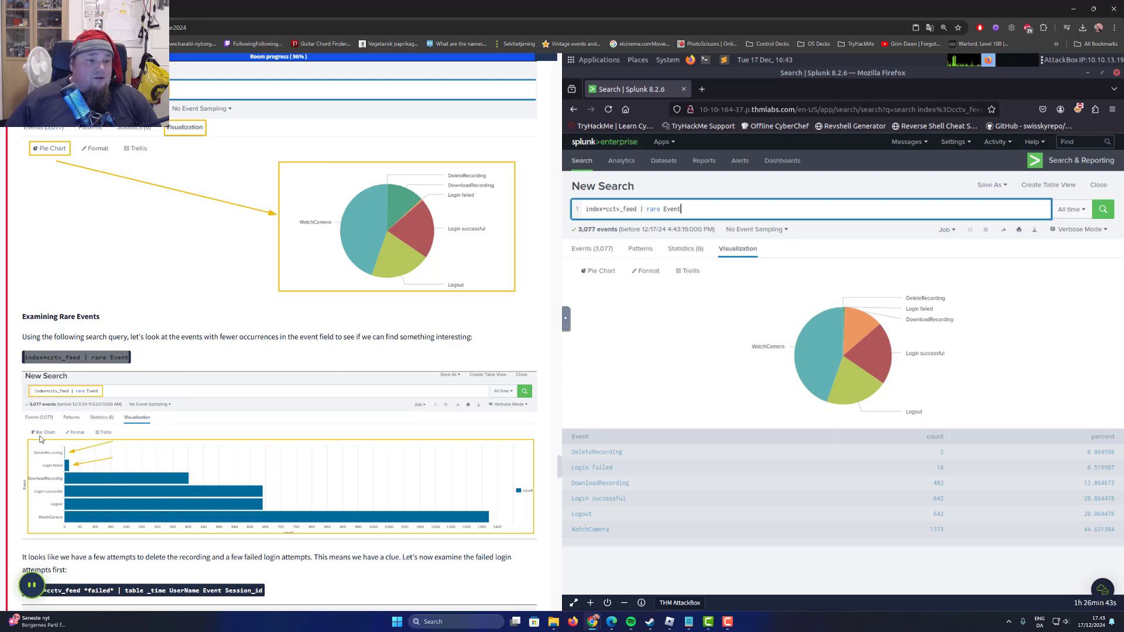
pyautogui.click(600, 271)
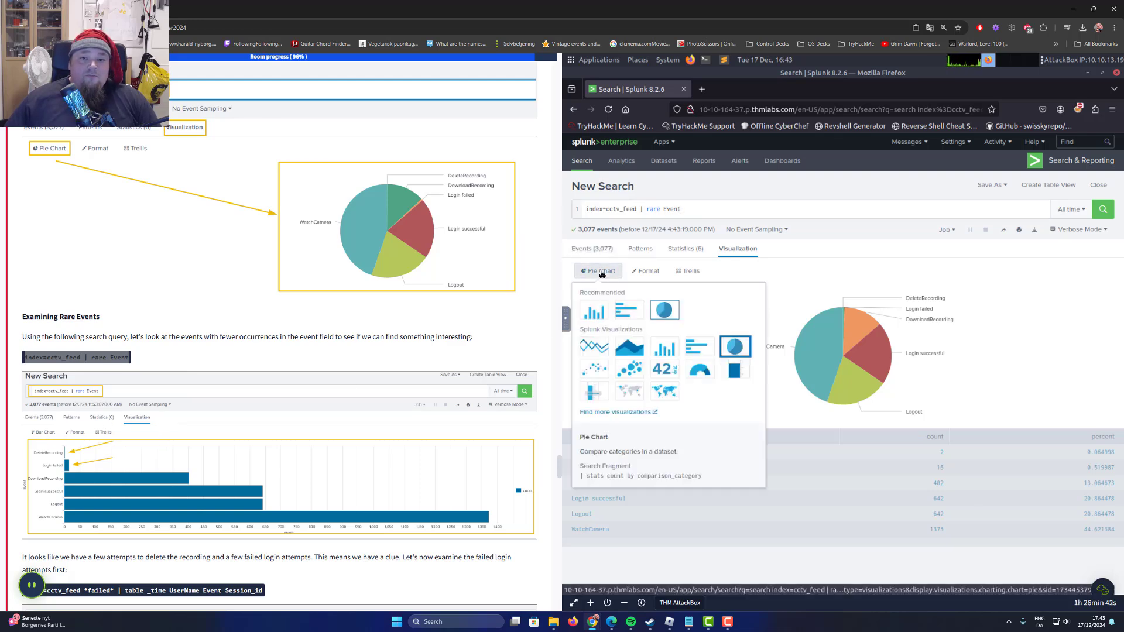
pyautogui.click(594, 312)
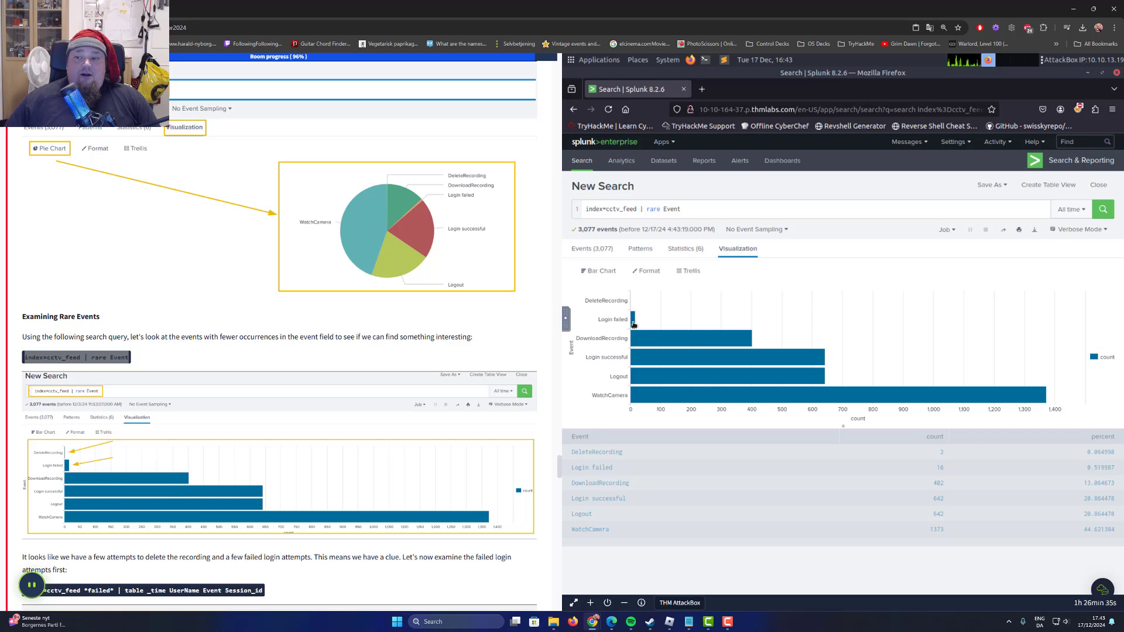
# Read the task's conclusion on the rare events and its instruction to examine the failed login attempts first.
pyautogui.scroll(-3, 82, 318)
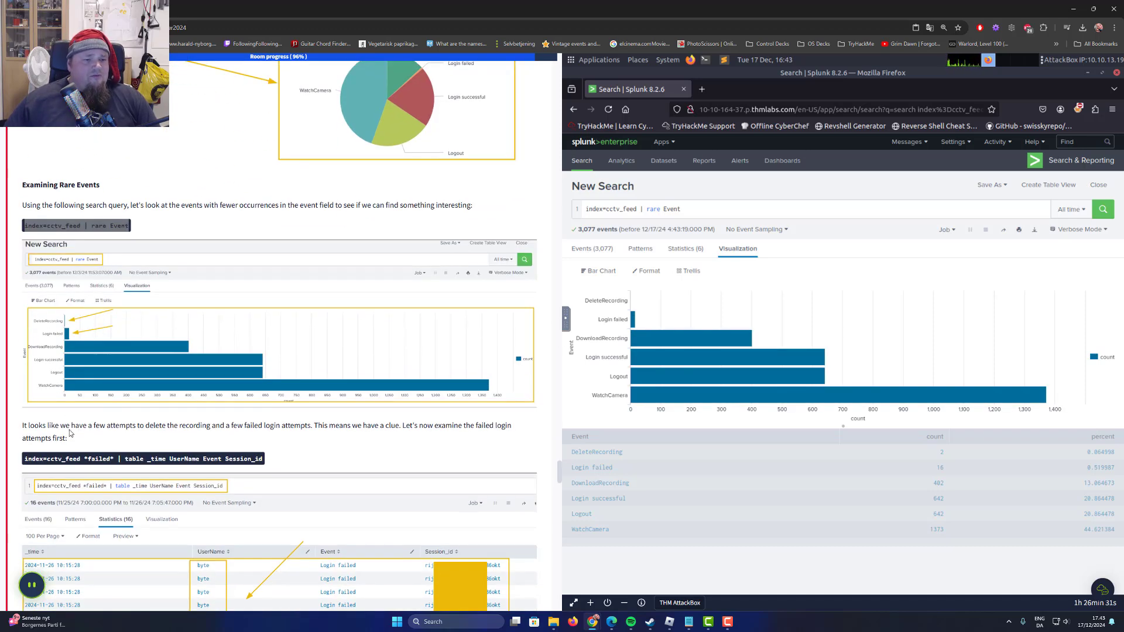
pyautogui.moveTo(67, 428); pyautogui.dragTo(322, 429)
pyautogui.click(273, 429)
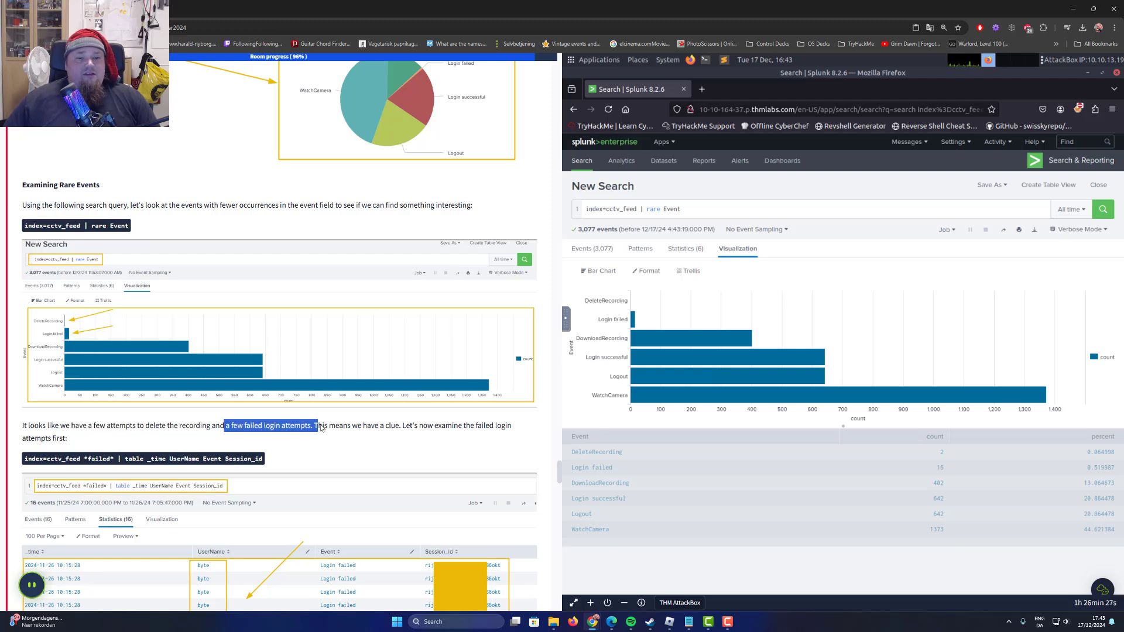
pyautogui.moveTo(396, 428); pyautogui.dragTo(491, 431)
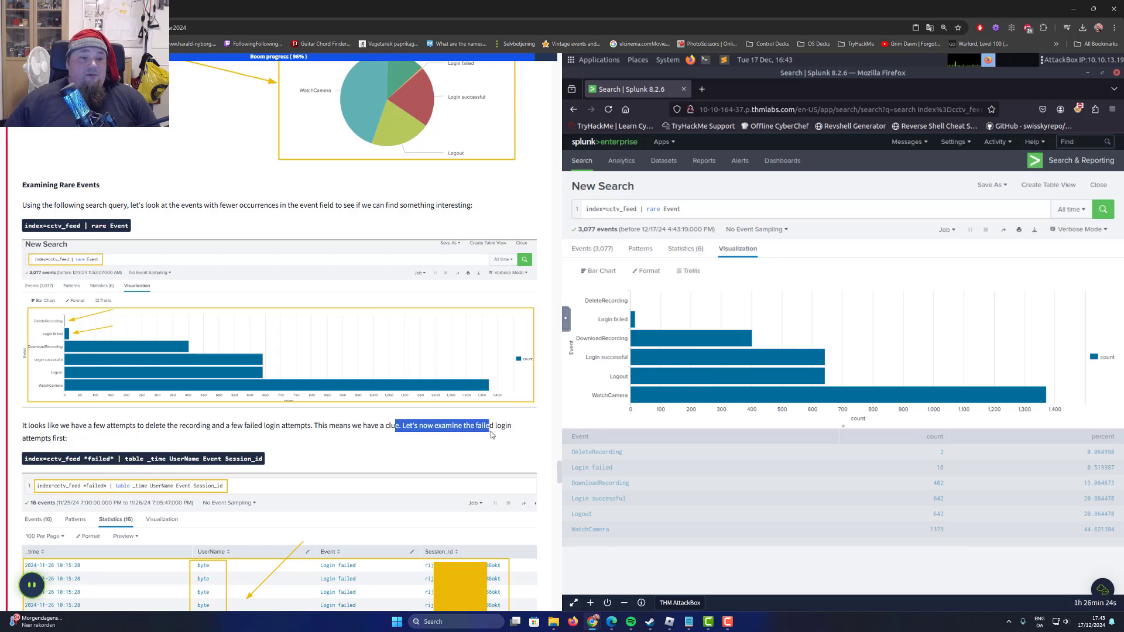
pyautogui.click(393, 440)
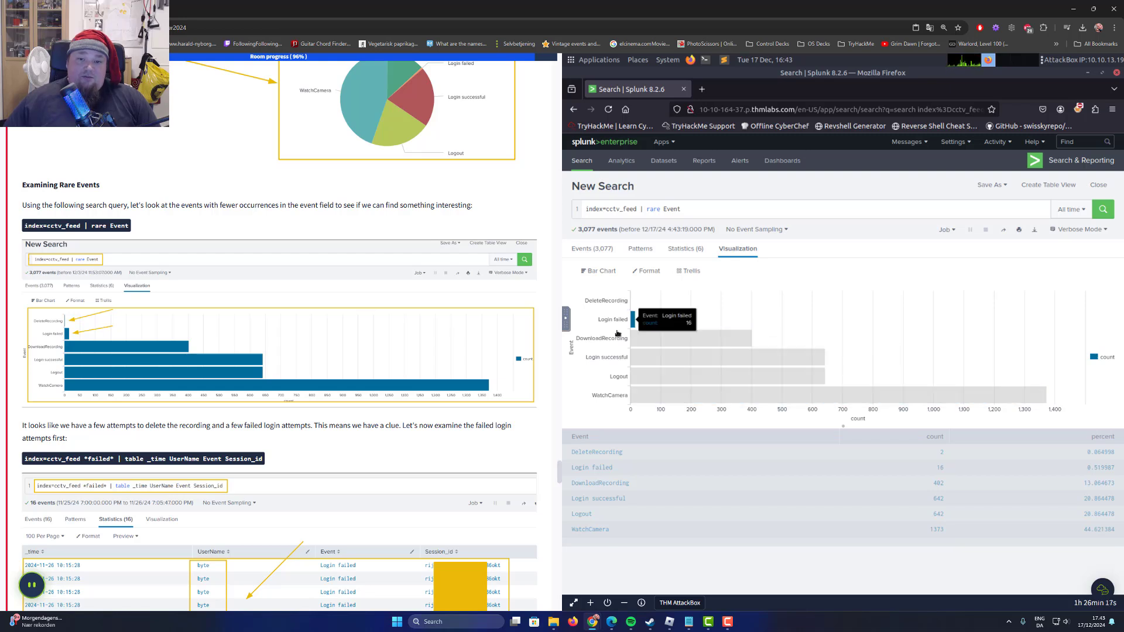
# Run the search index=cctv_feed *failed* | table _time UserName Event Session_id and look through the listed login attempts.
pyautogui.scroll(-2, 108, 441)
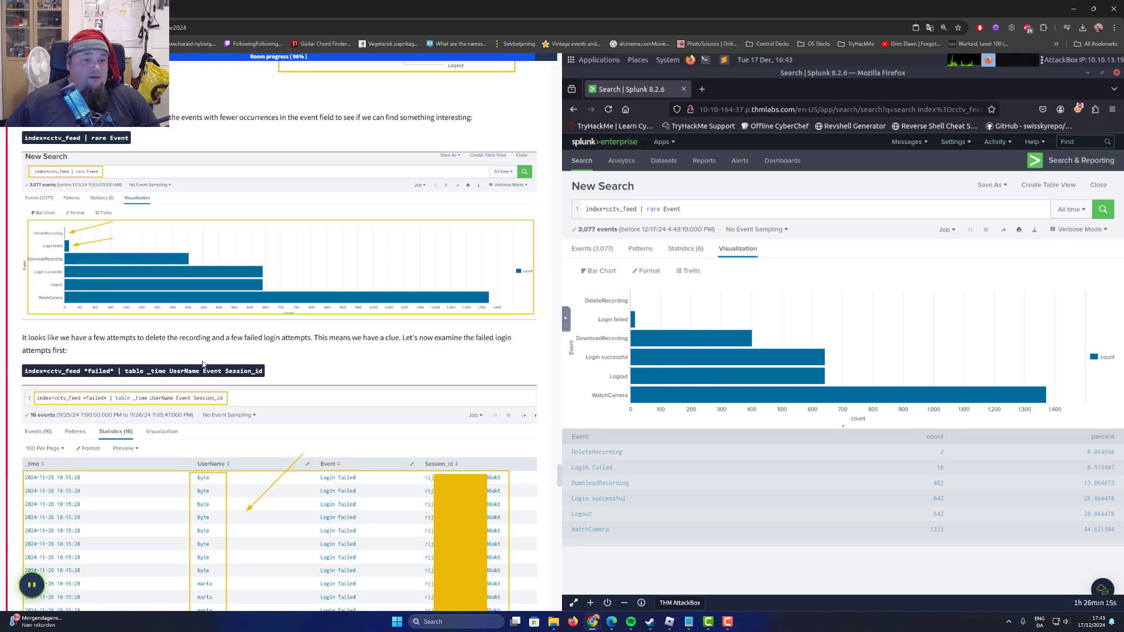
pyautogui.moveTo(263, 372); pyautogui.dragTo(22, 375)
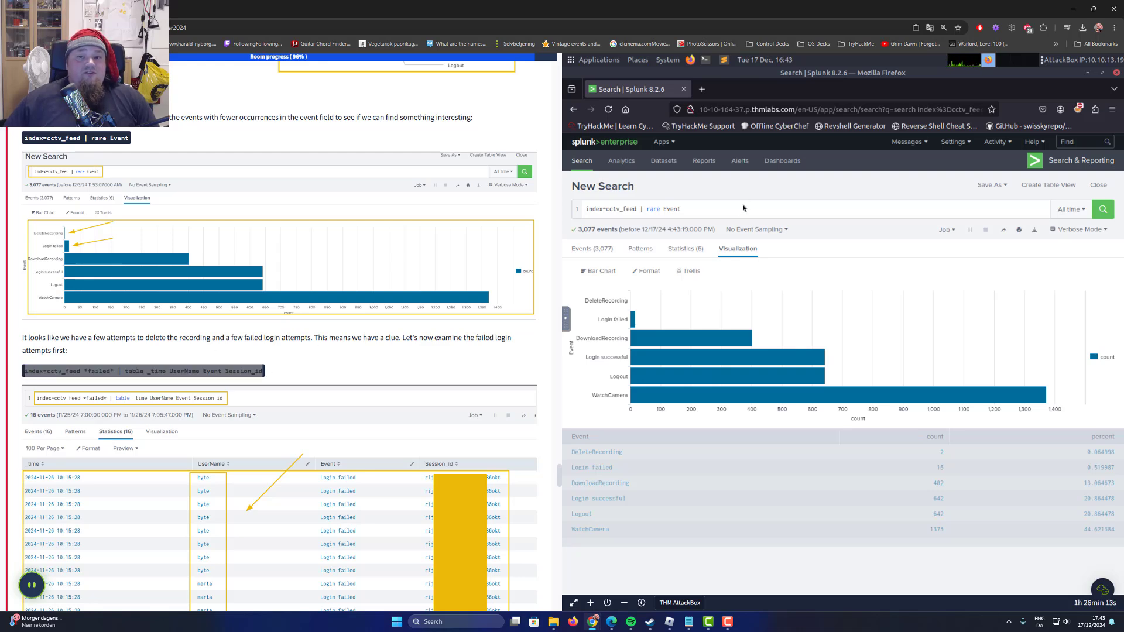
pyautogui.moveTo(743, 209); pyautogui.dragTo(512, 204)
pyautogui.hotkey('ctrl', 'v')
pyautogui.press('Return')
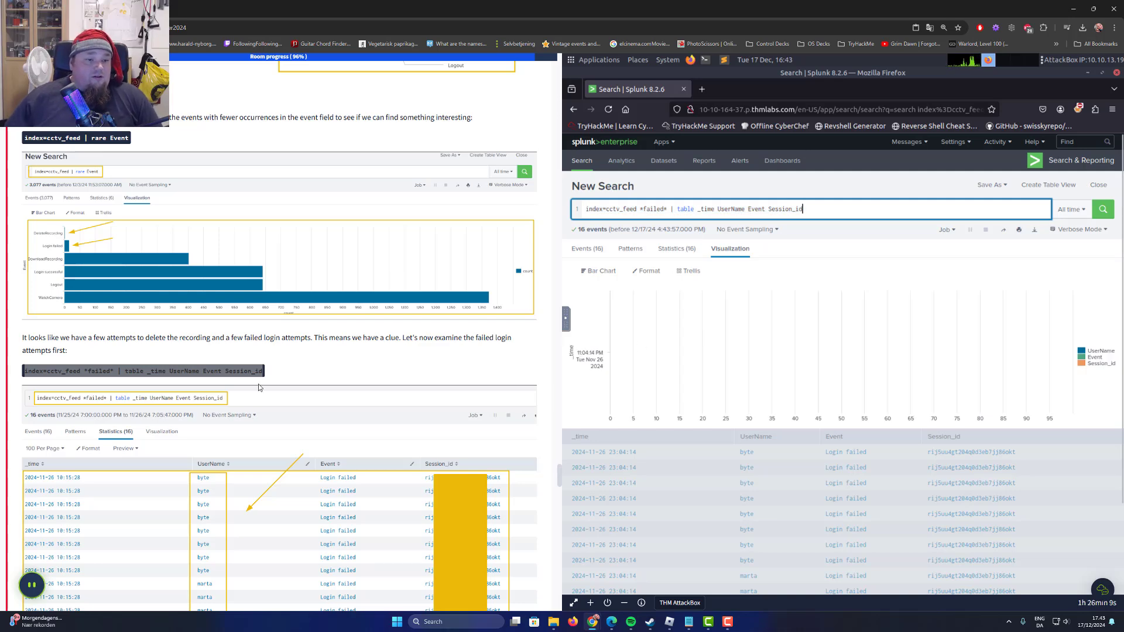
pyautogui.scroll(-2, 266, 388)
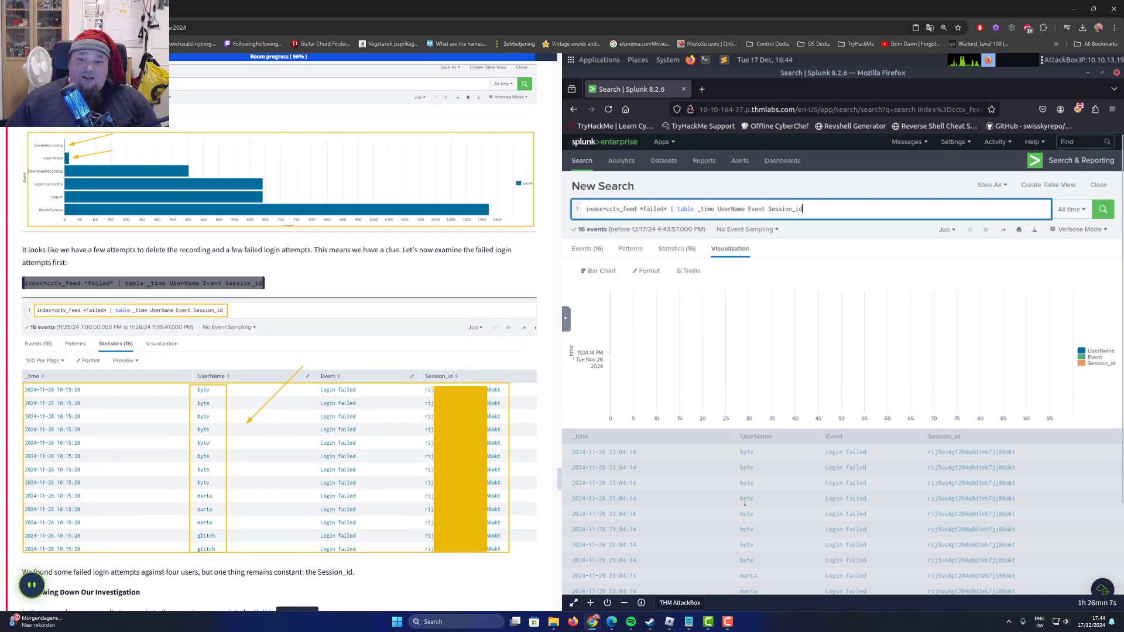
pyautogui.scroll(-2, 1075, 403)
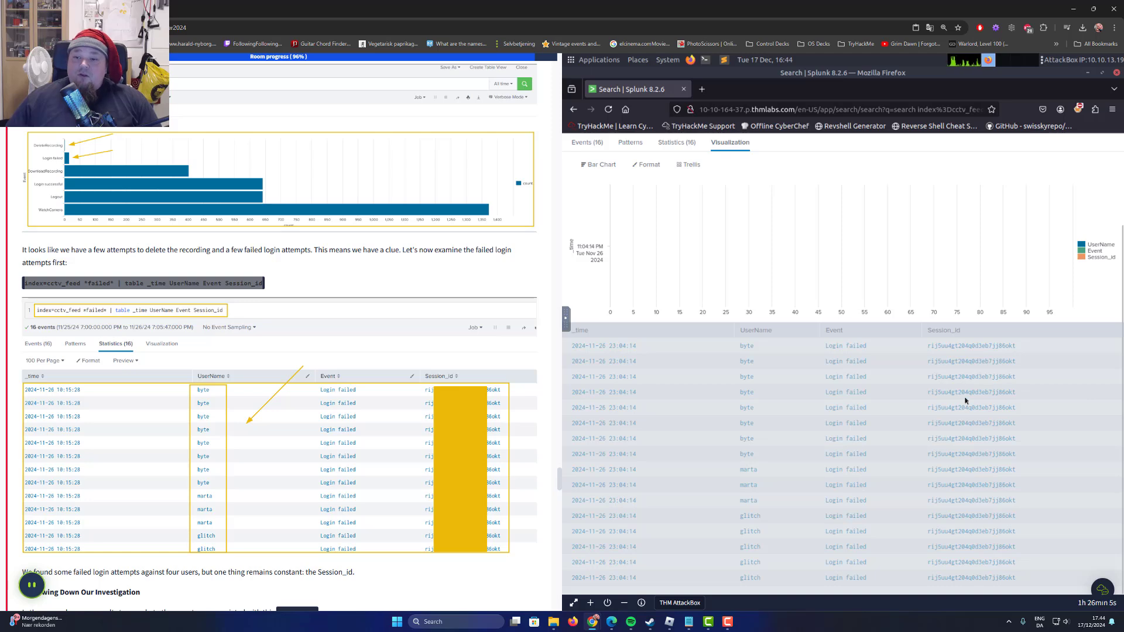
pyautogui.scroll(2, 673, 362)
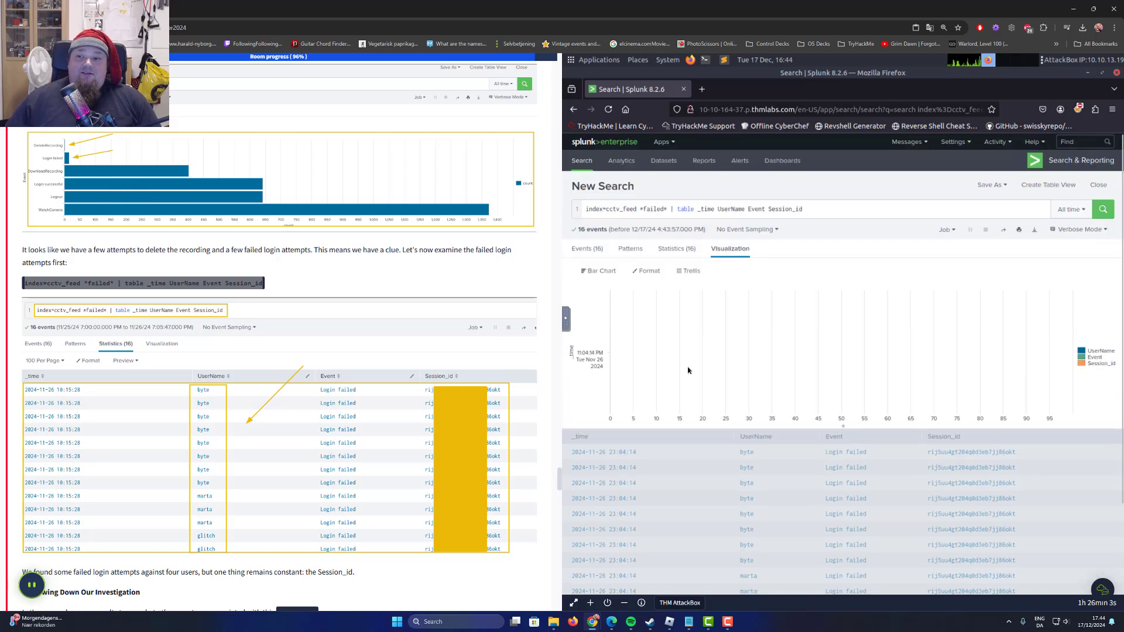
# Look over the failed login chart and show the results as a statistics table instead.
pyautogui.scroll(-2, 656, 354)
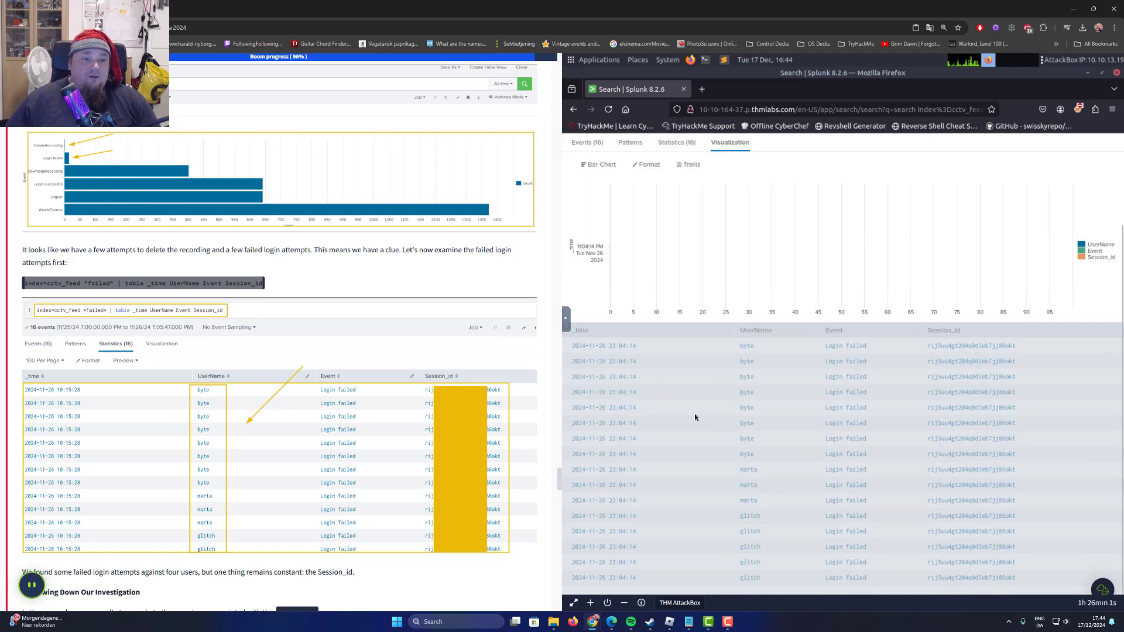
pyautogui.scroll(2, 729, 335)
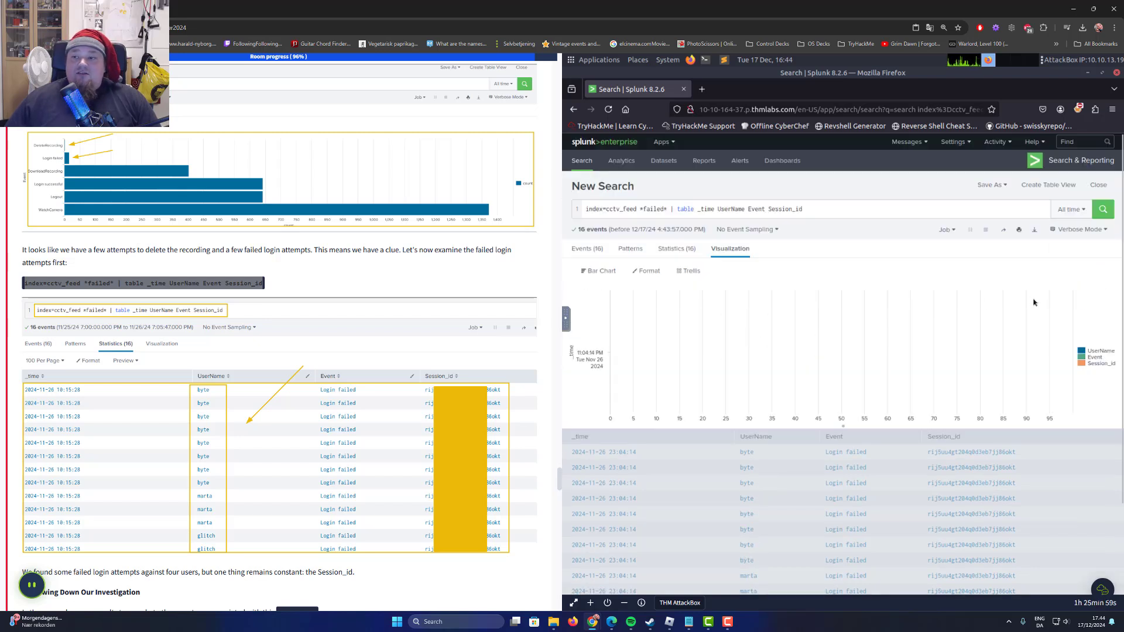
pyautogui.scroll(-2, 841, 299)
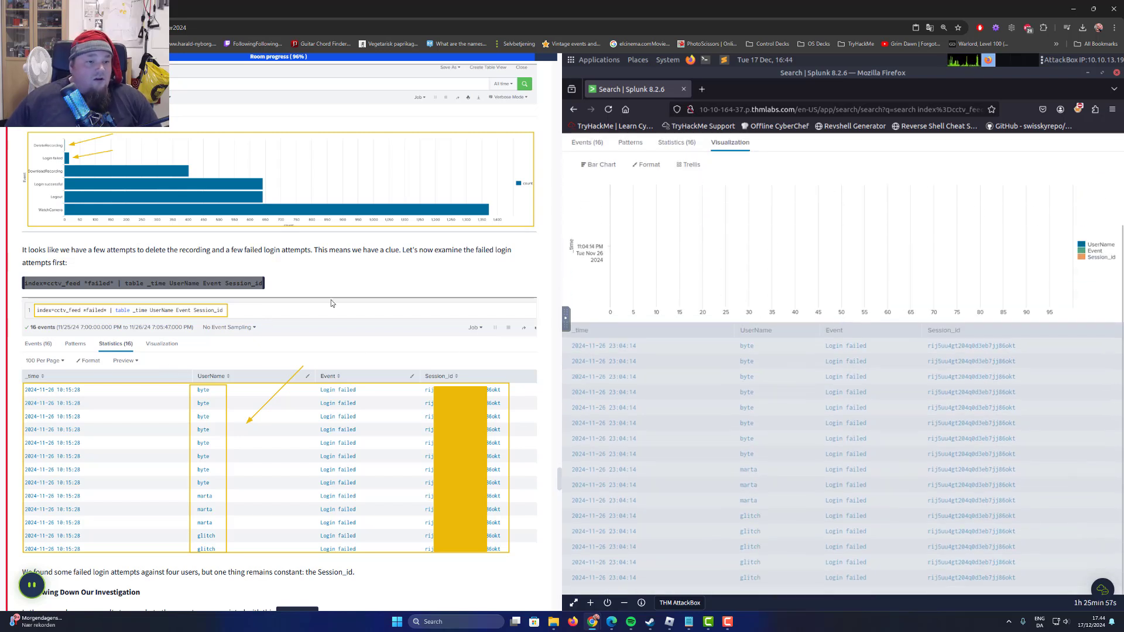
pyautogui.scroll(1, 765, 233)
pyautogui.click(678, 198)
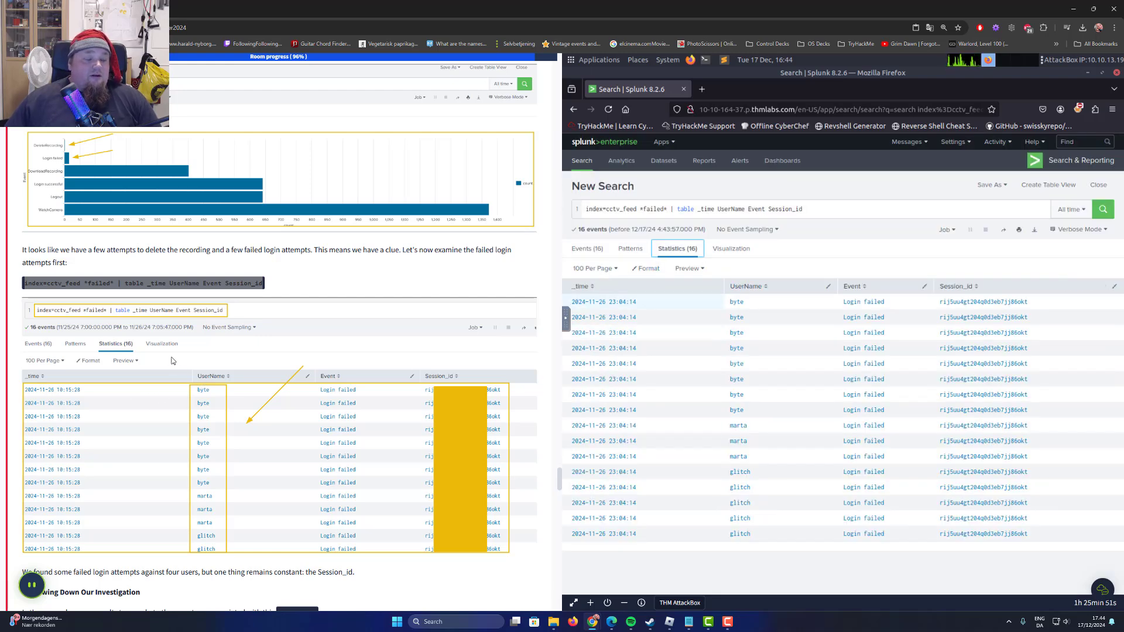
# Copy the Session_id from the first failed login and submit it as the answer for the attacker who deleted the recording.
pyautogui.scroll(-3, 186, 349)
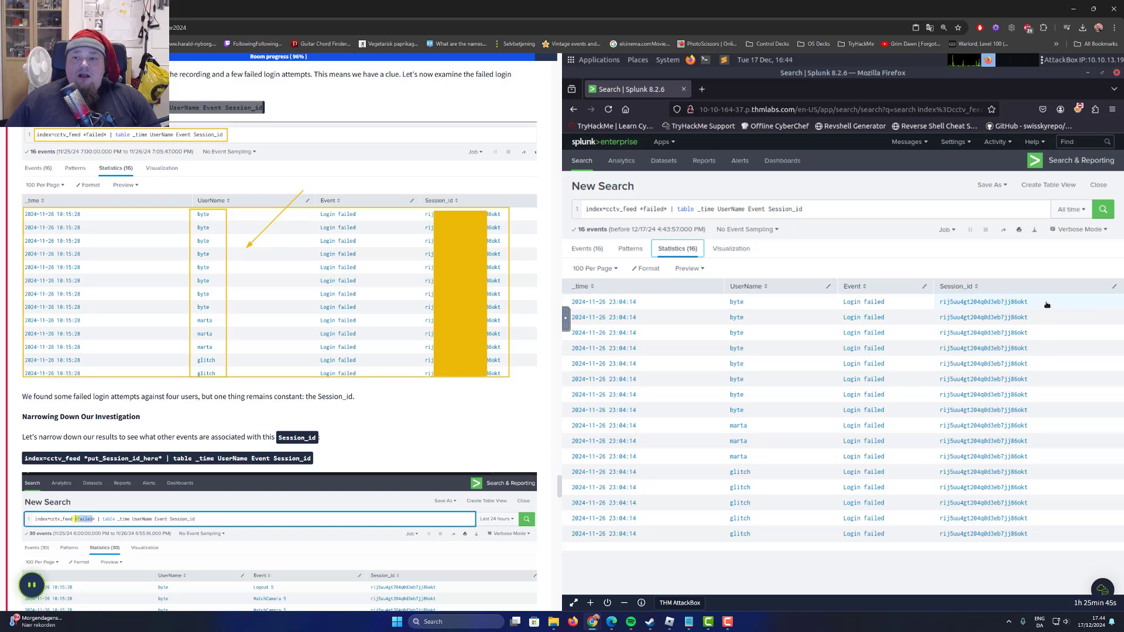
pyautogui.moveTo(1040, 303); pyautogui.dragTo(935, 303)
pyautogui.rightClick(962, 303)
pyautogui.click(973, 310)
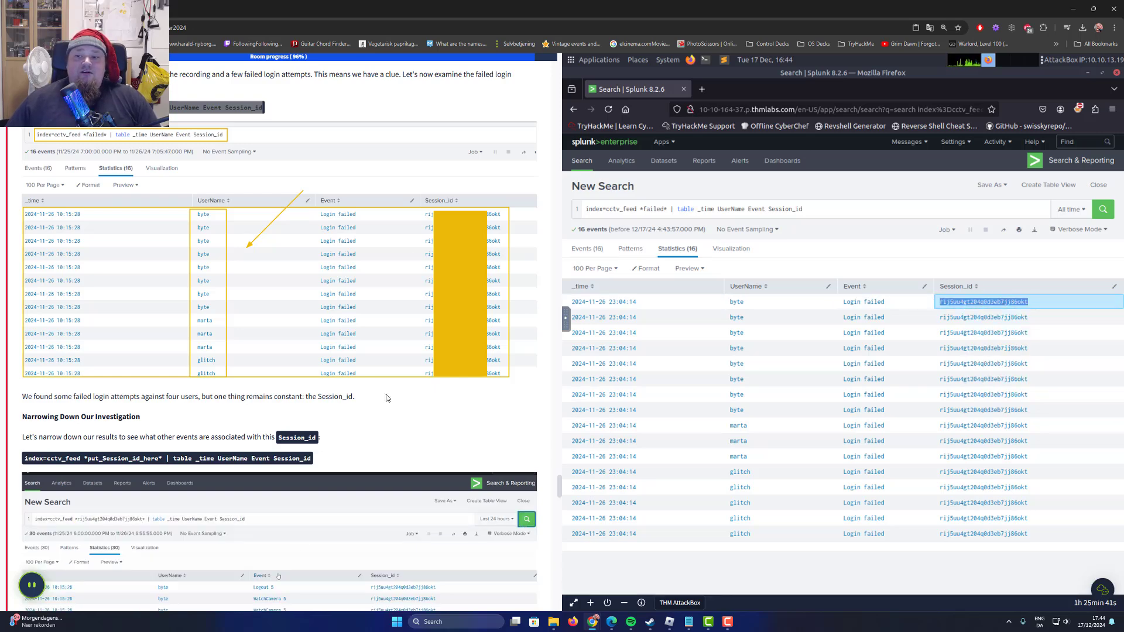
pyautogui.scroll(-7, 217, 444)
pyautogui.scroll(-20, 216, 444)
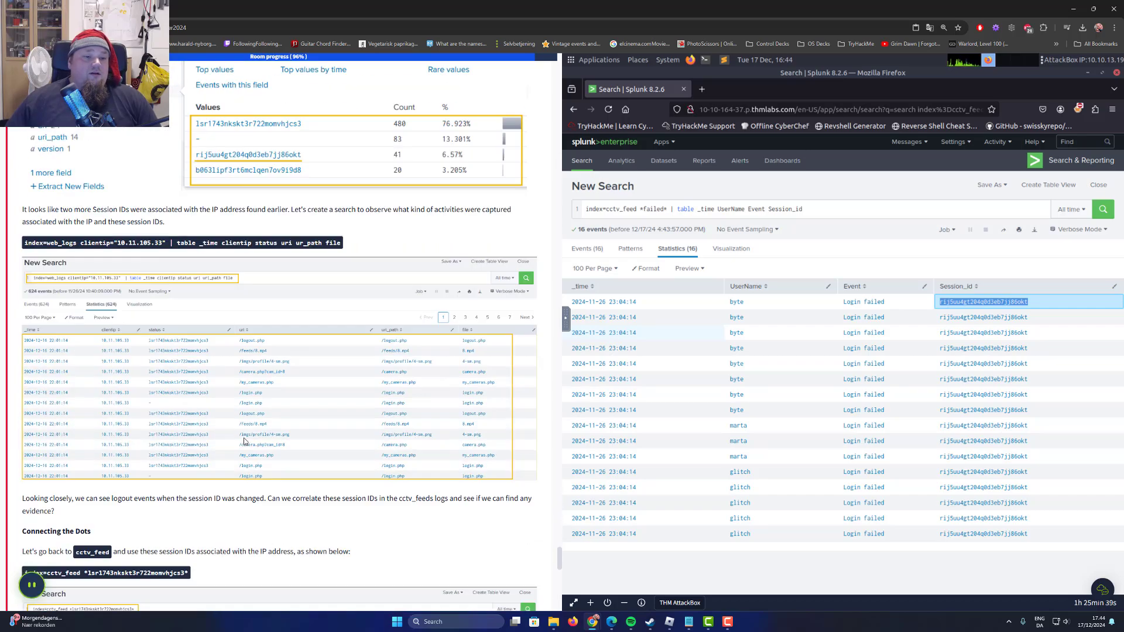
pyautogui.scroll(-12, 235, 438)
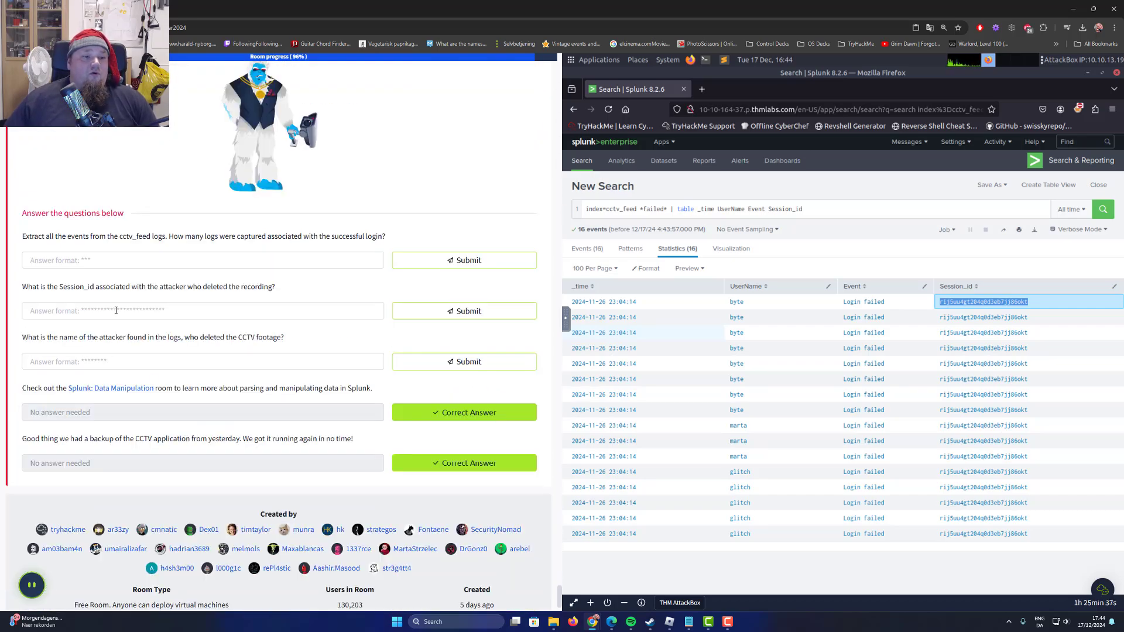
pyautogui.click(267, 315)
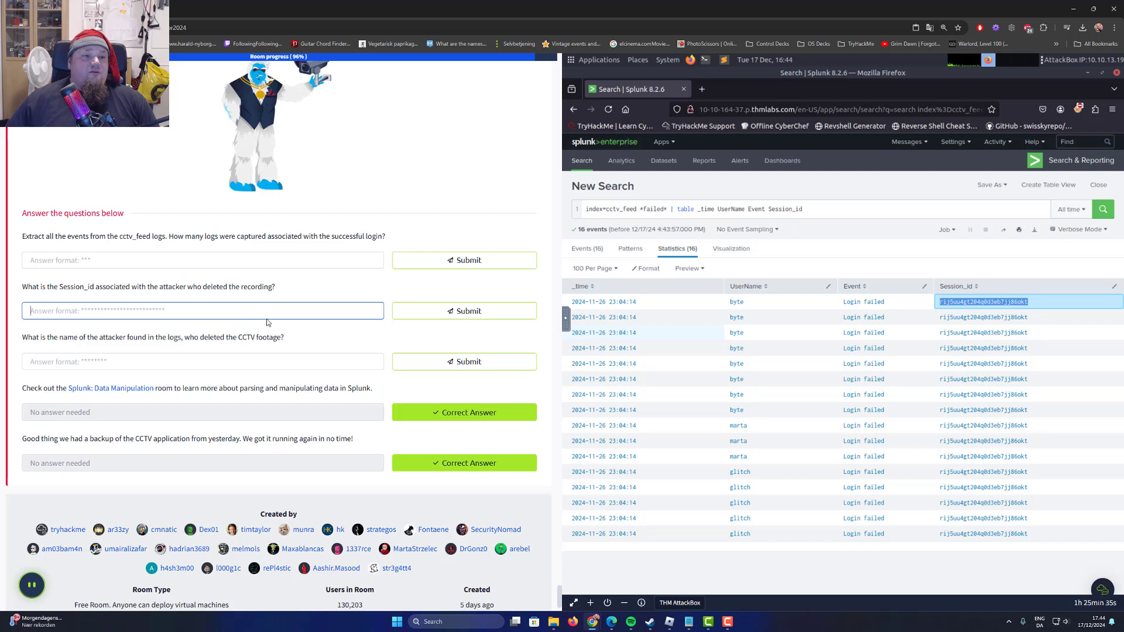
pyautogui.hotkey('ctrl', 'v')
pyautogui.click(436, 316)
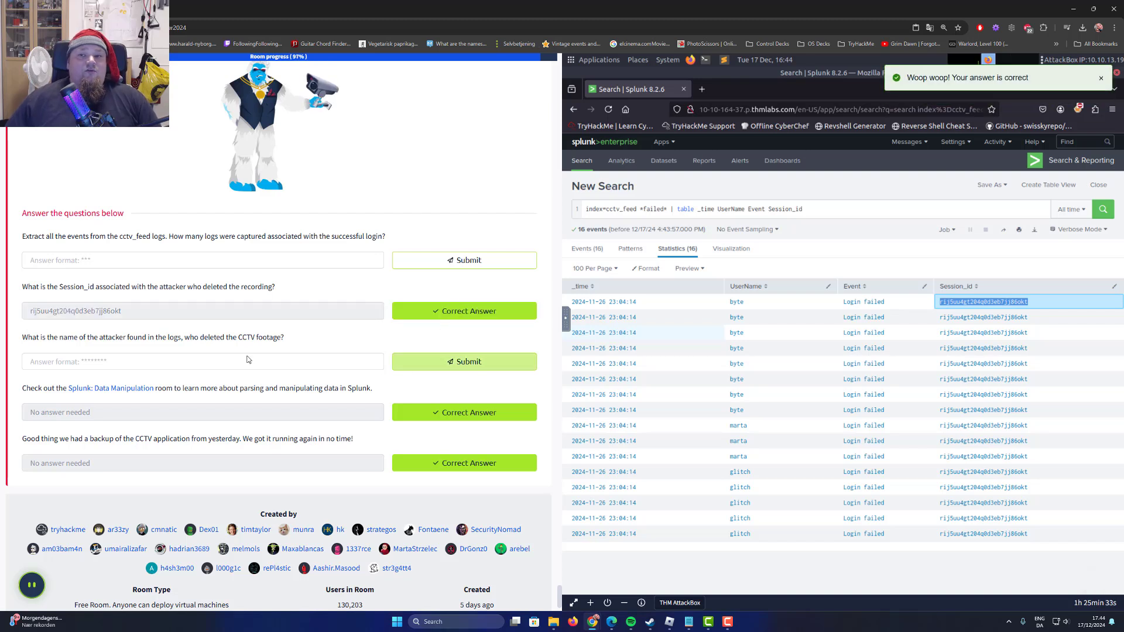
# Reread the question on the attacker's Session_id and enlarge the Splunk results page to 110% zoom.
pyautogui.moveTo(99, 286); pyautogui.dragTo(300, 293)
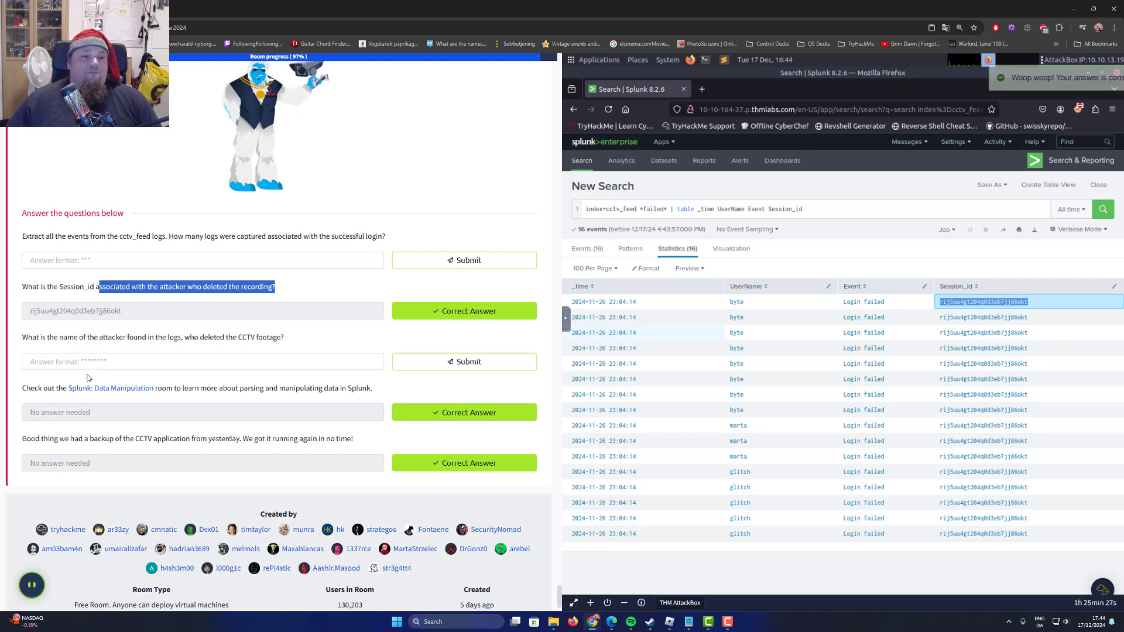
pyautogui.click(810, 456)
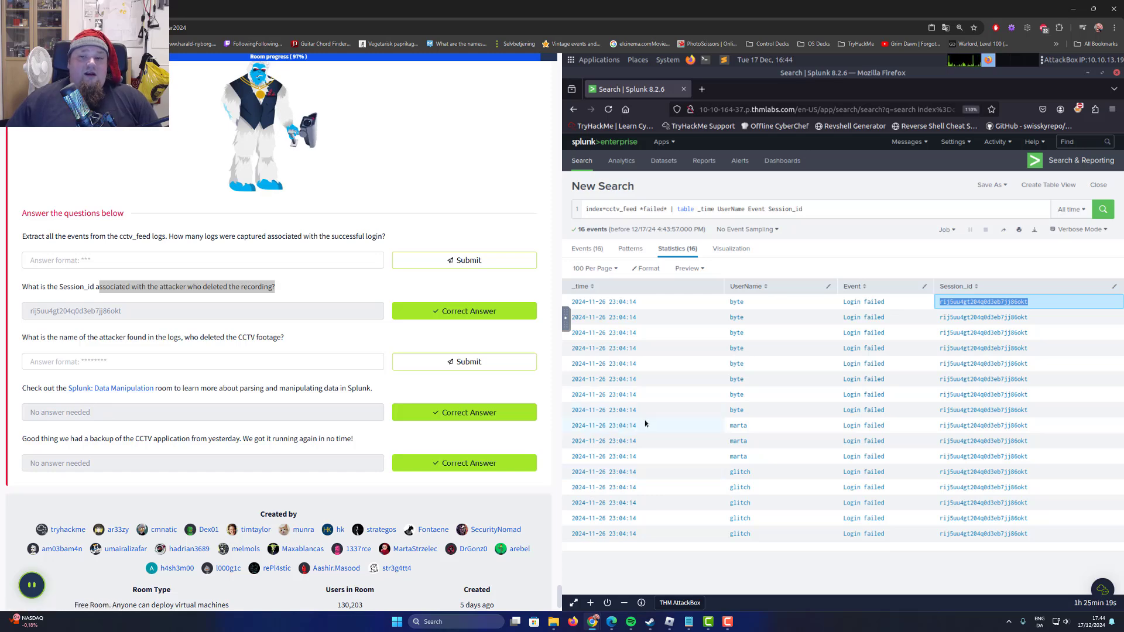
pyautogui.scroll(3, 697, 426)
pyautogui.scroll(-3, 701, 427)
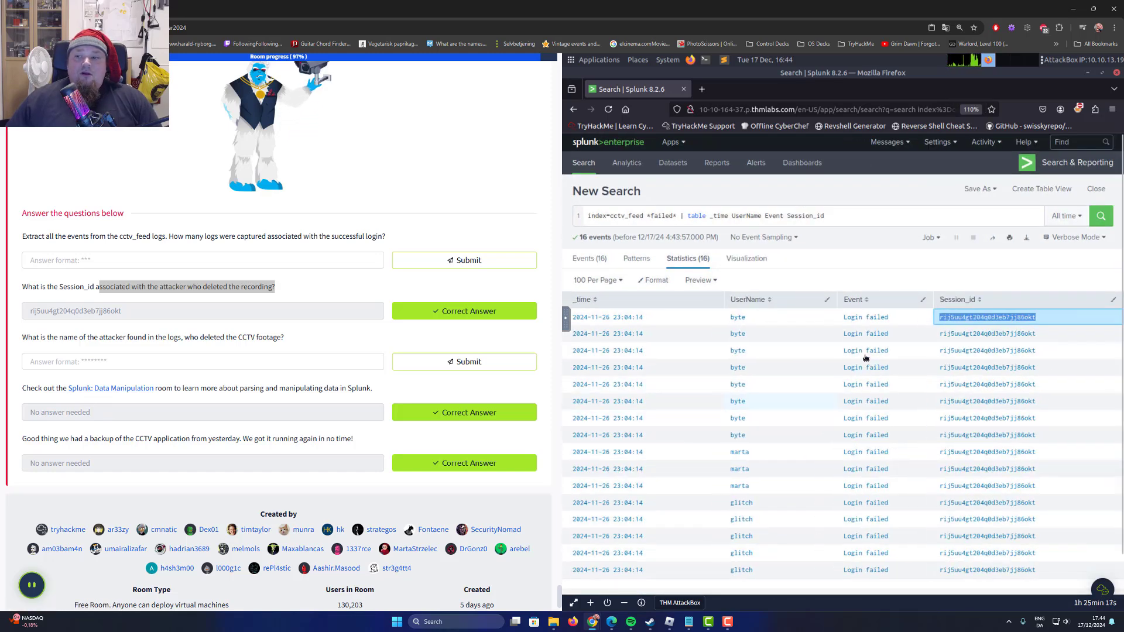
pyautogui.scroll(-3, 850, 376)
pyautogui.scroll(4, 851, 375)
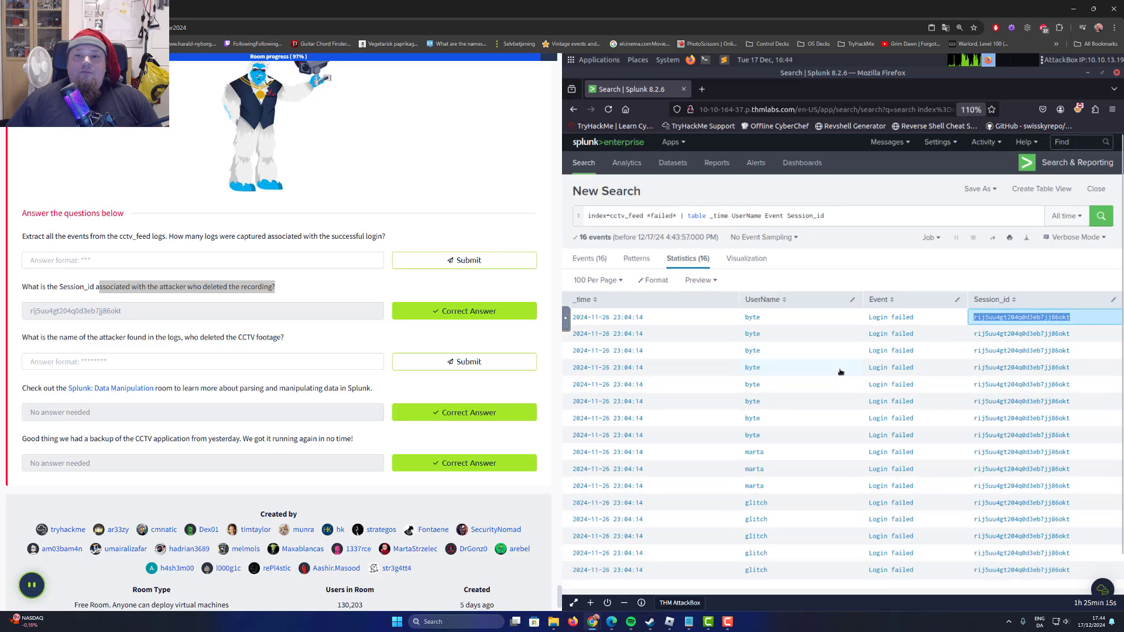
pyautogui.scroll(-1, 850, 331)
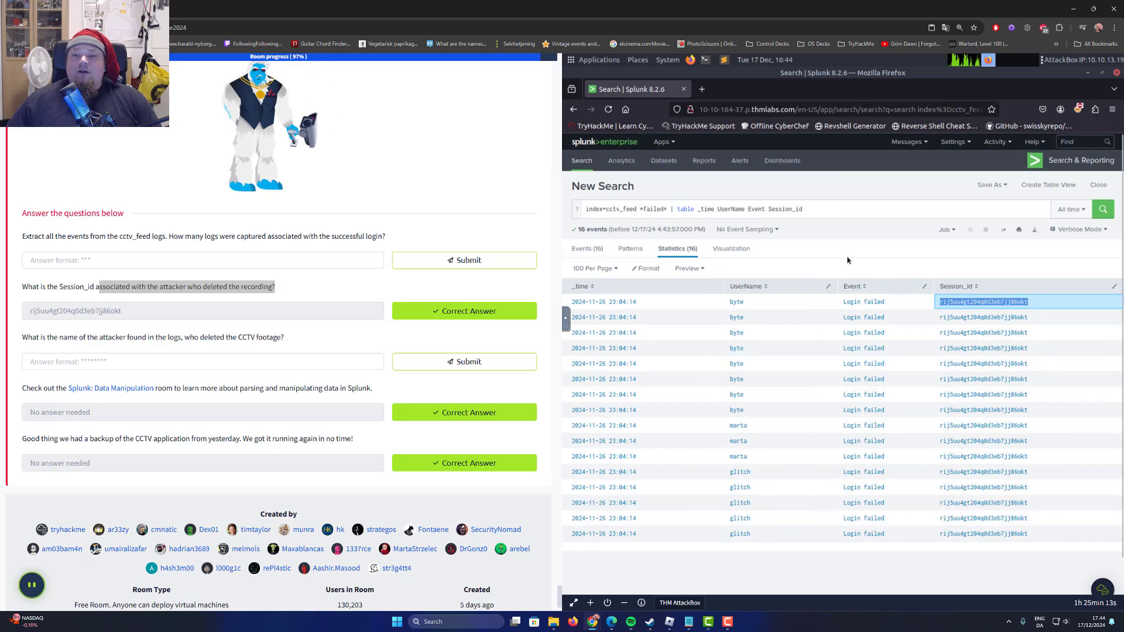
pyautogui.scroll(-1, 852, 377)
pyautogui.scroll(2, 851, 378)
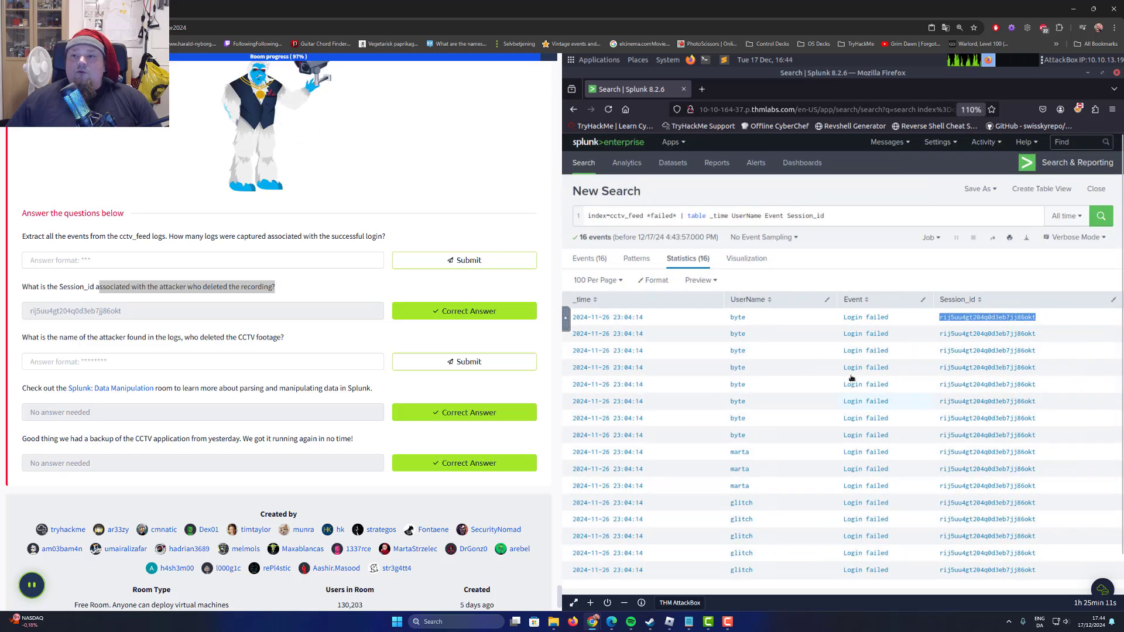
# Run the search index=cctv_feed *success* | table _time UserName Event Session_id and submit 642 as the answer for the successful login logs.
pyautogui.click(205, 264)
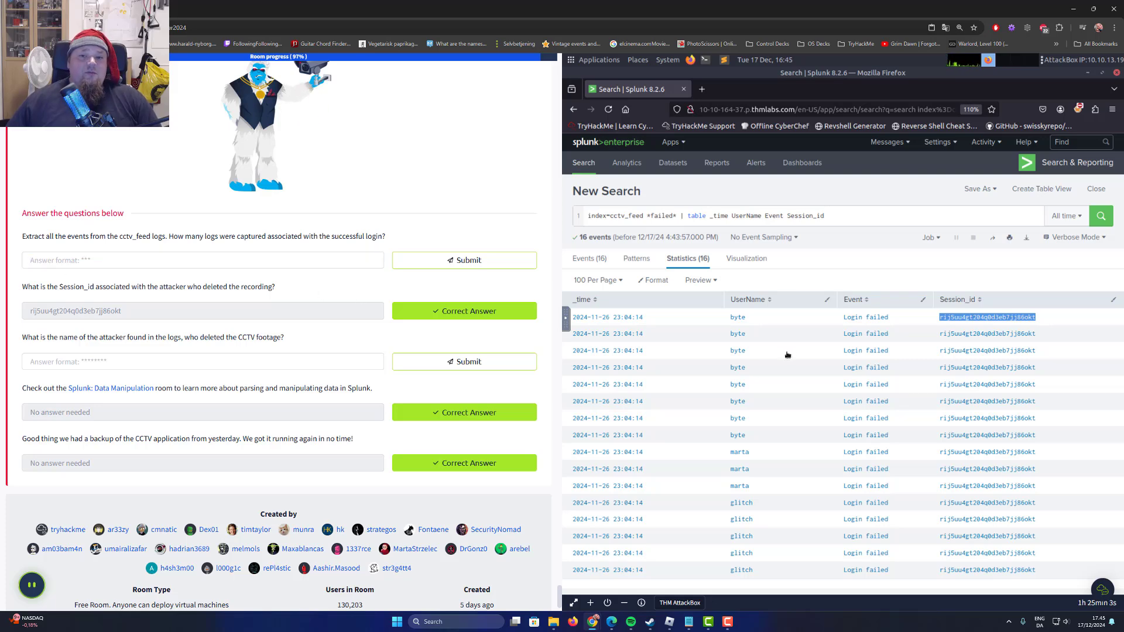
pyautogui.scroll(8, 398, 307)
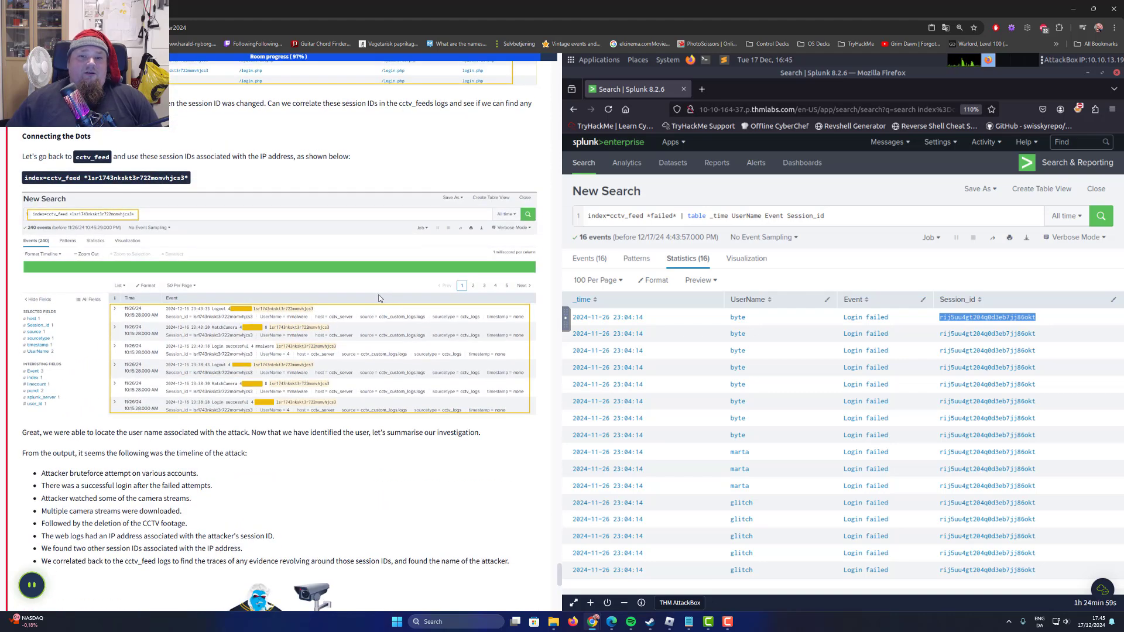
pyautogui.scroll(-10, 378, 298)
pyautogui.click(661, 216)
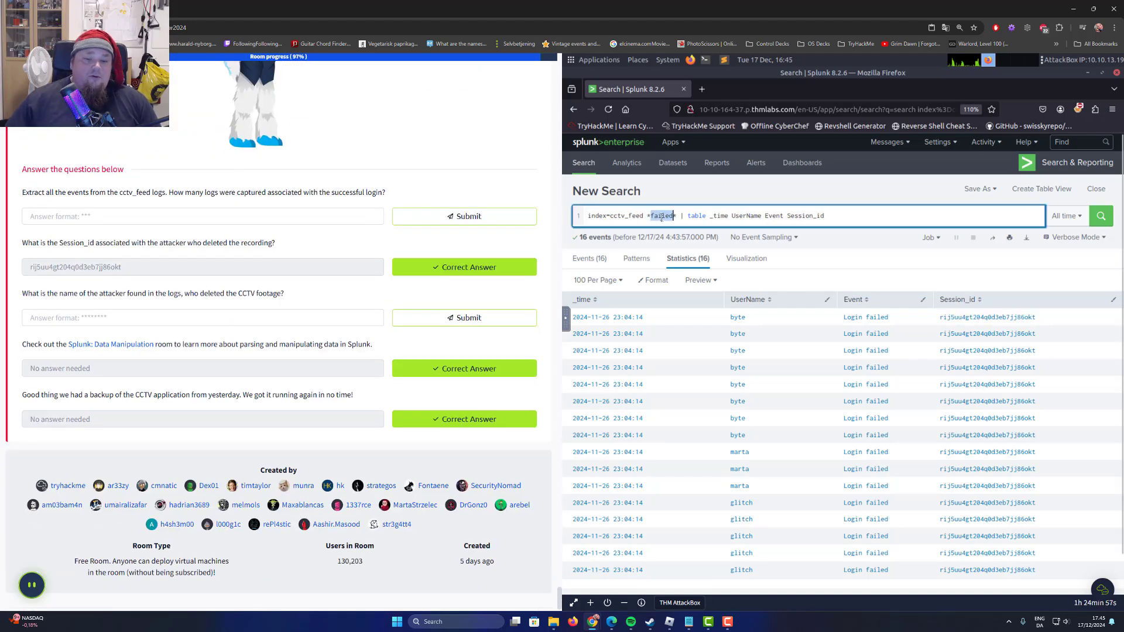
pyautogui.write('succes')
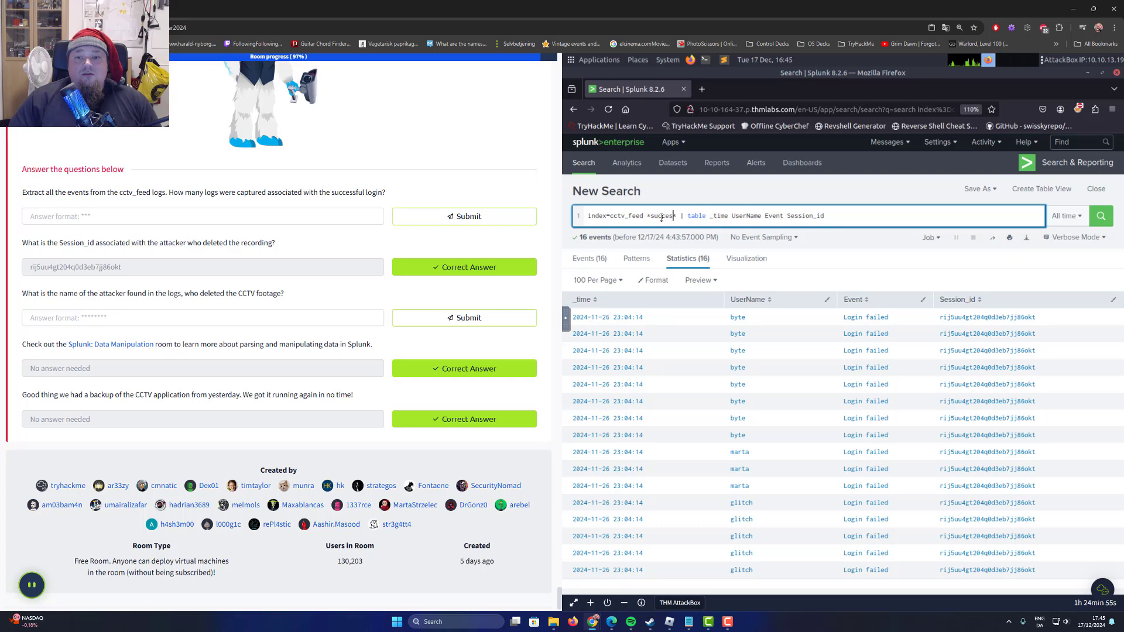
pyautogui.write('s')
pyautogui.press('Return')
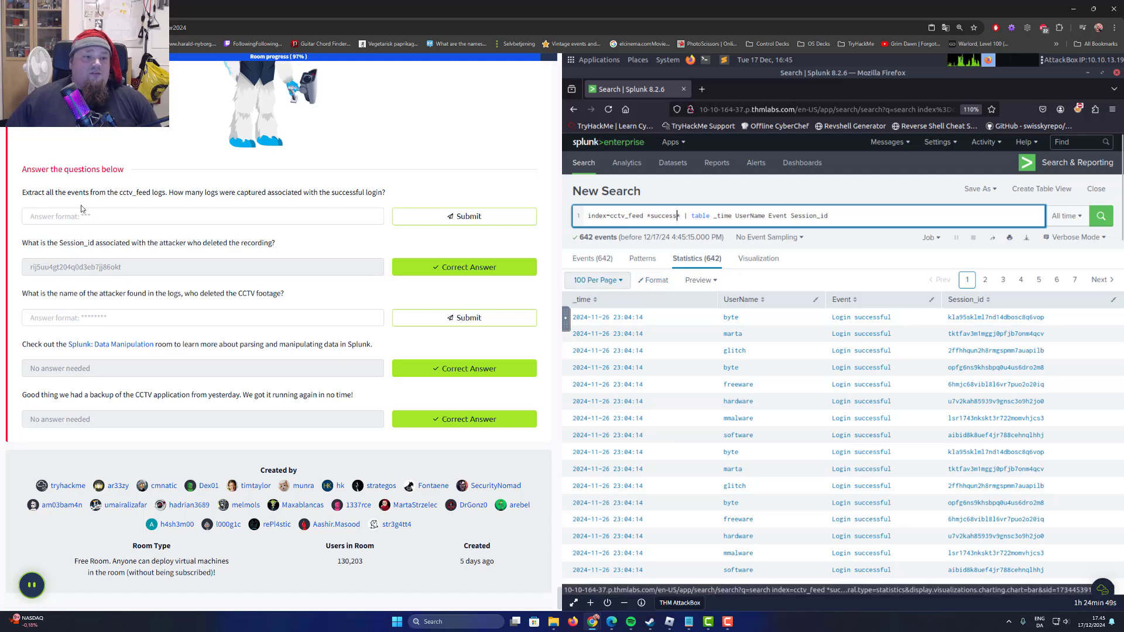
pyautogui.click(108, 220)
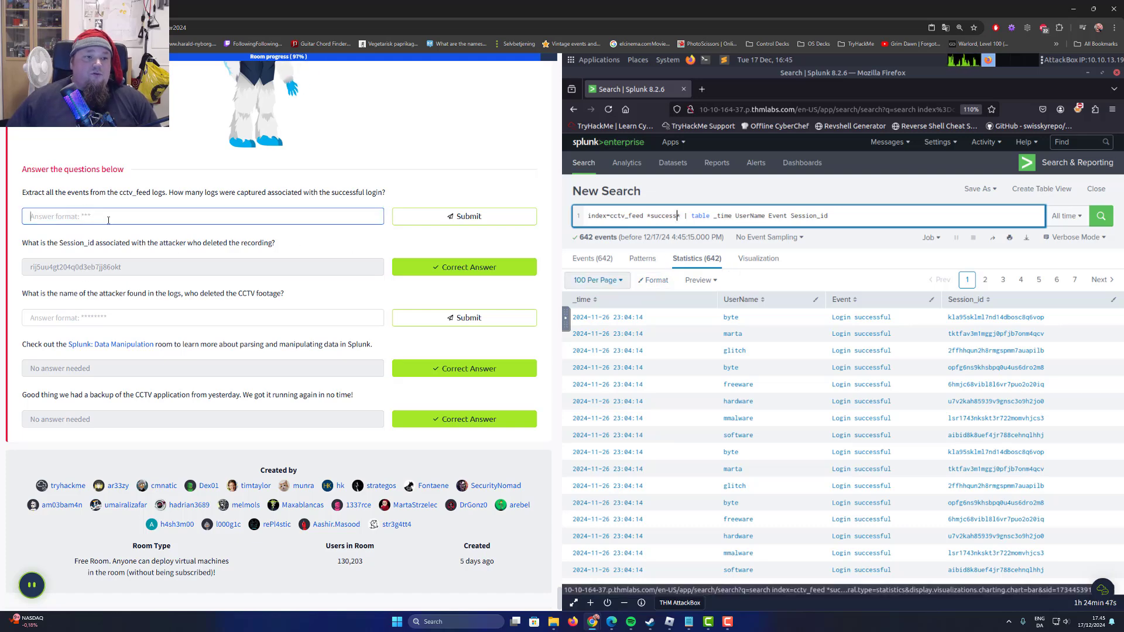
pyautogui.click(410, 219)
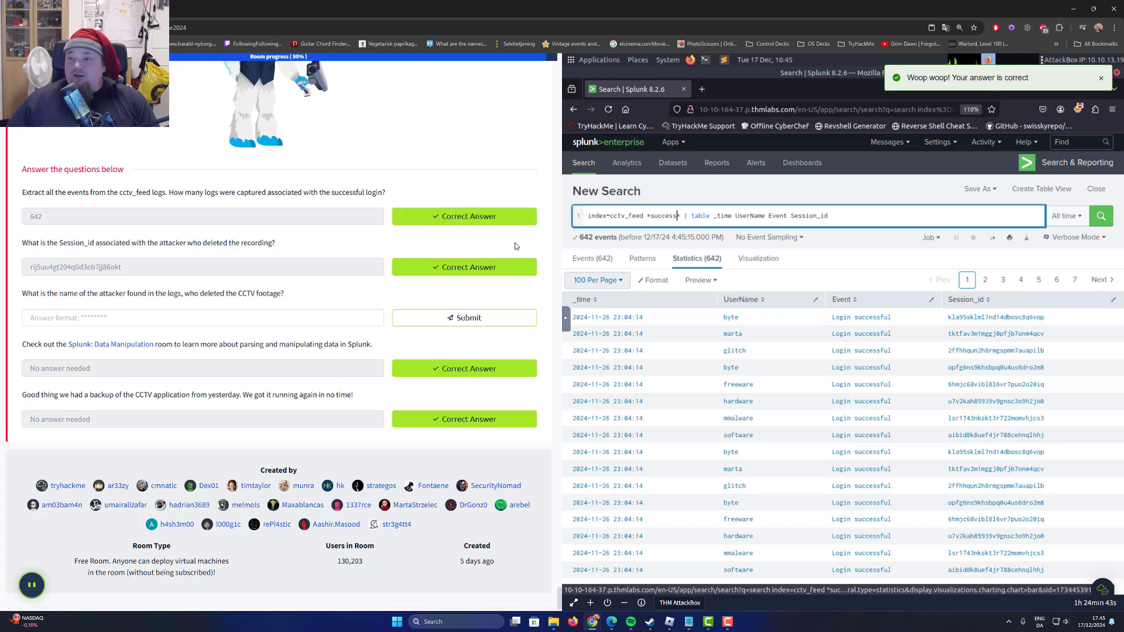
# Review the cctv_feed index and the *success* filter in the search query.
pyautogui.doubleClick(660, 218)
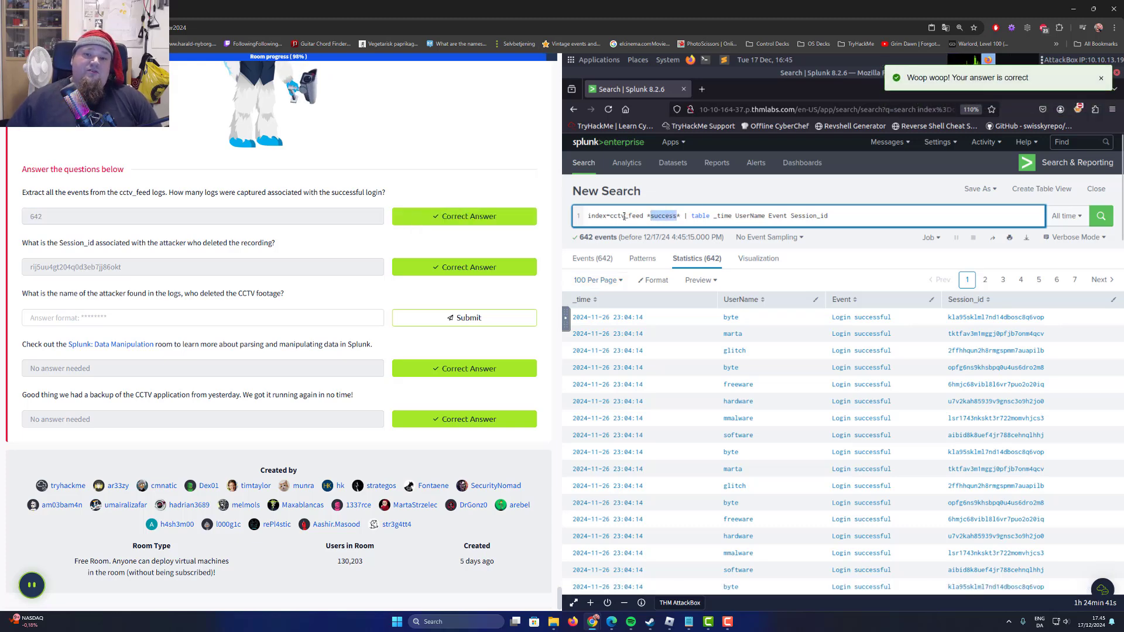
pyautogui.doubleClick(625, 216)
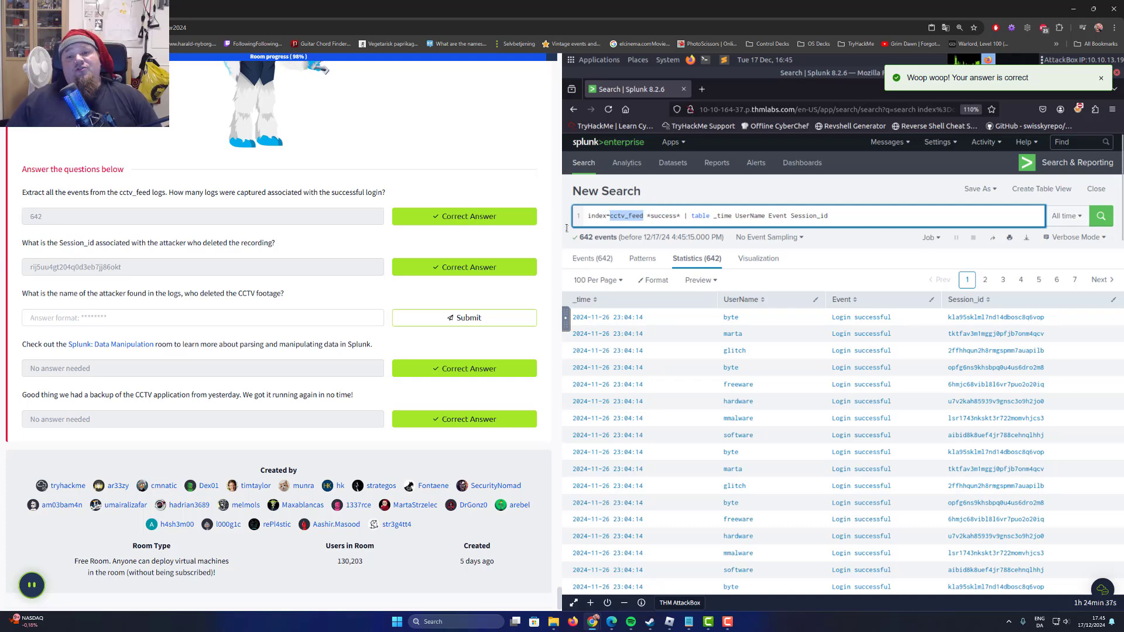
pyautogui.click(651, 217)
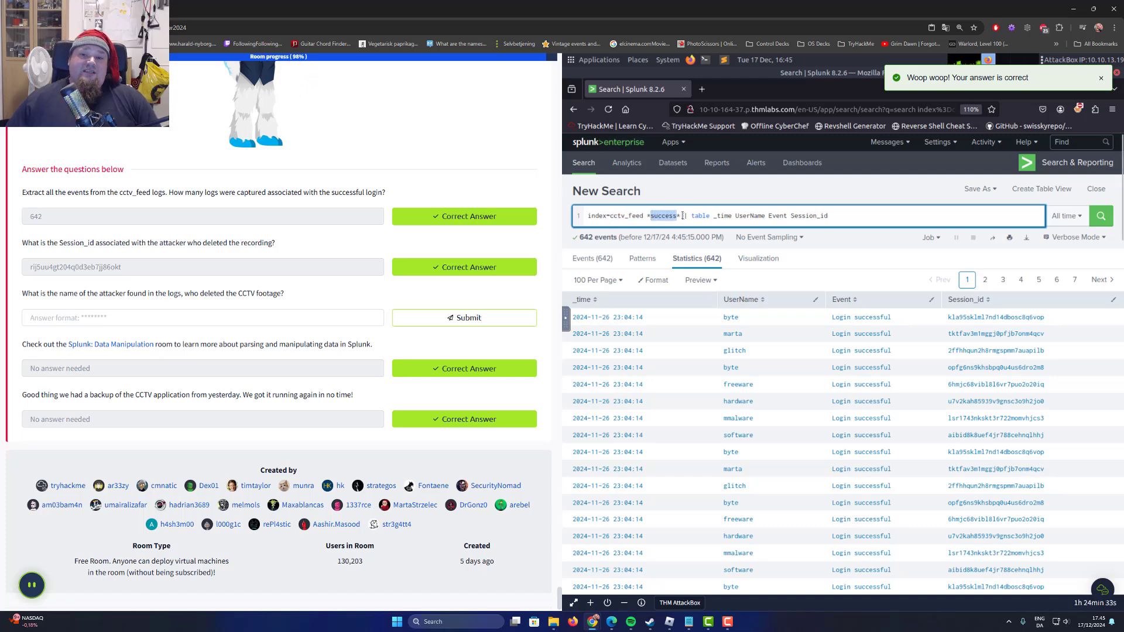
pyautogui.click(671, 188)
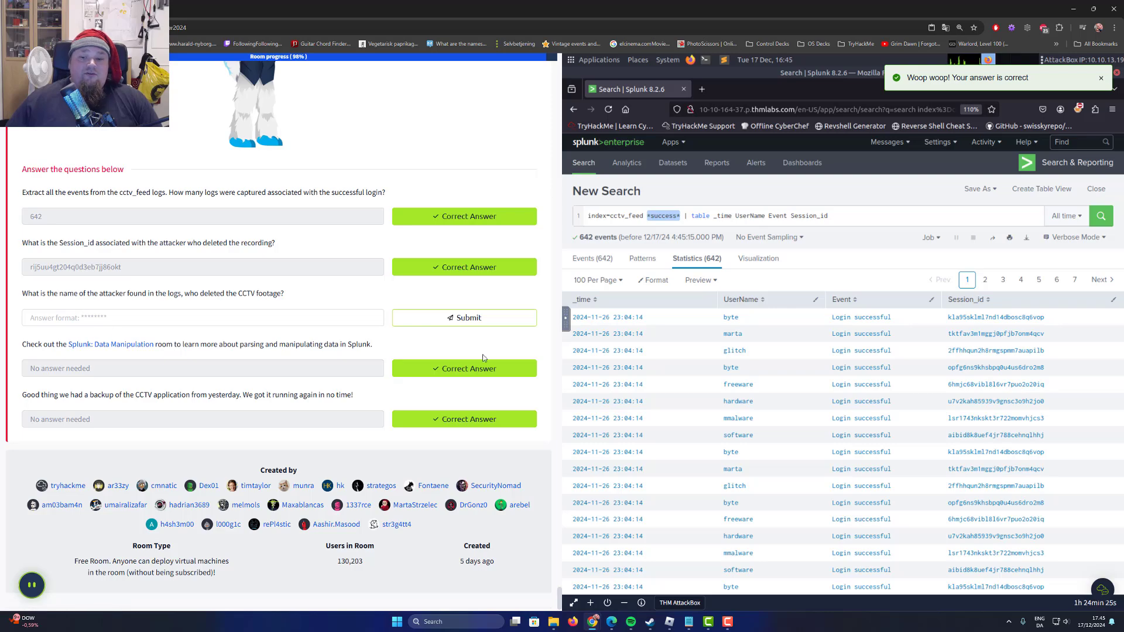
# Go back through the task text to the Narrowing Down Our Investigation section and examine its Session_id search example.
pyautogui.scroll(8, 285, 328)
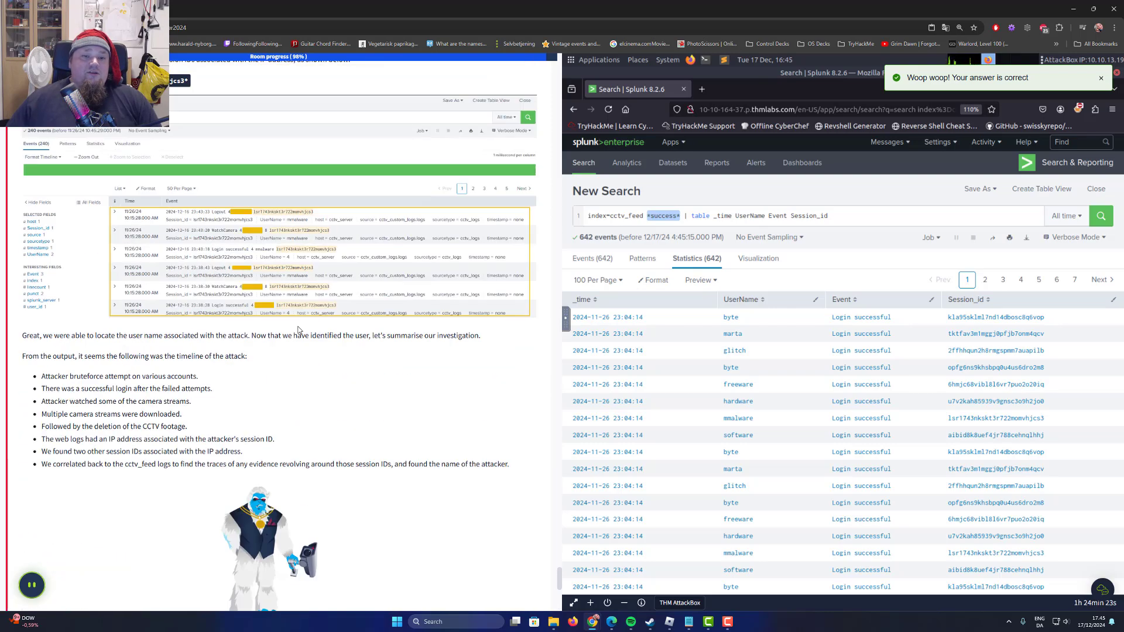
pyautogui.scroll(-5, 323, 342)
pyautogui.scroll(-3, 323, 342)
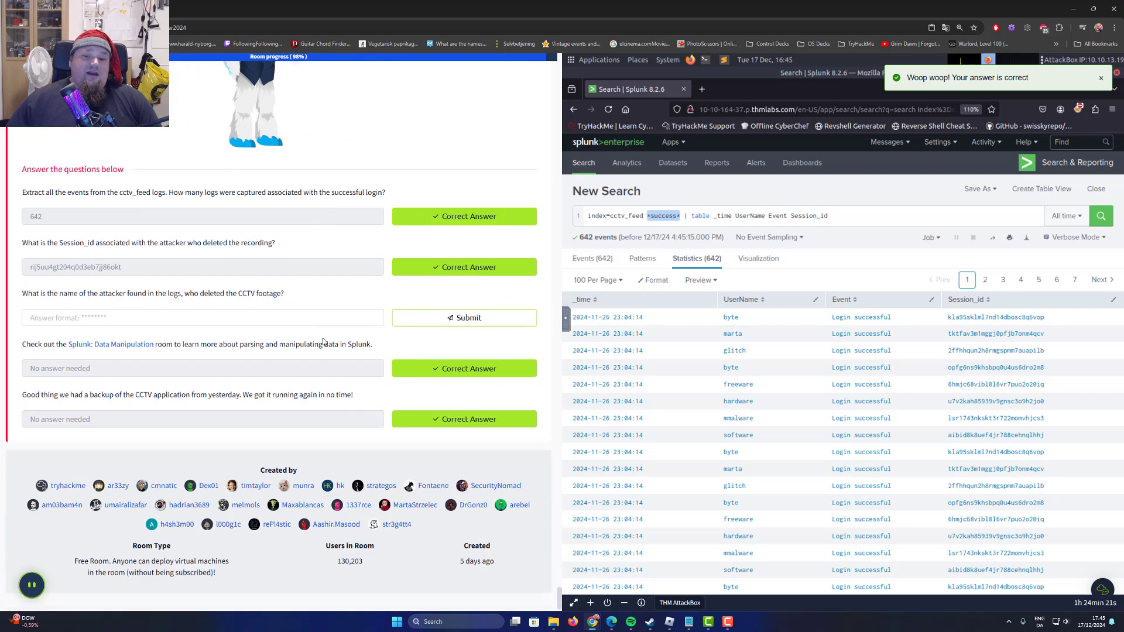
pyautogui.scroll(15, 328, 343)
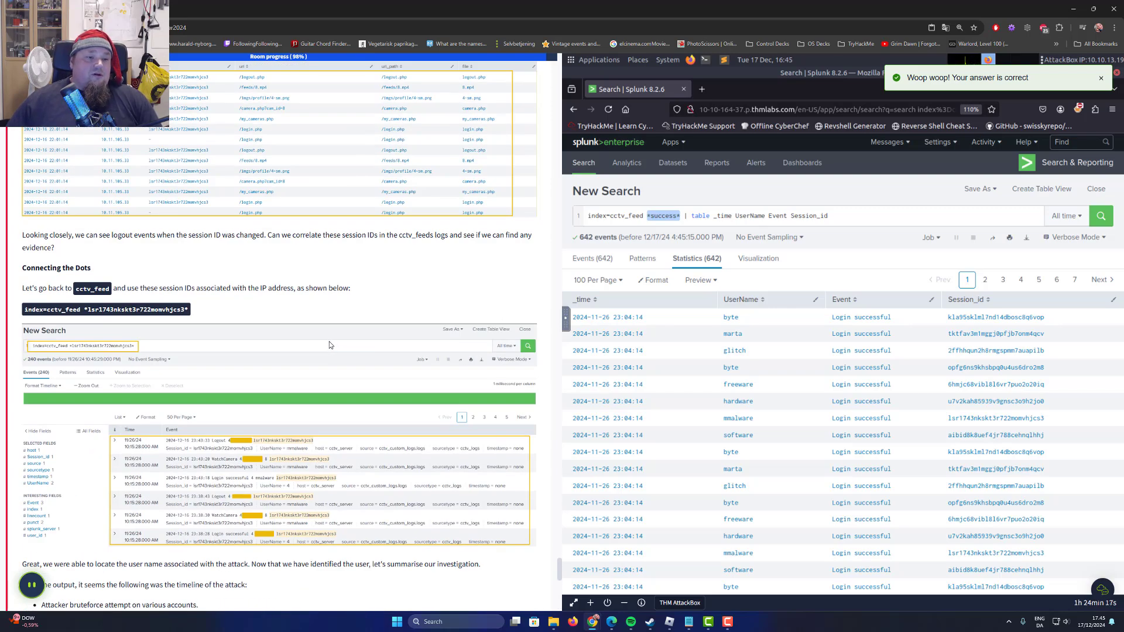
pyautogui.scroll(8, 329, 342)
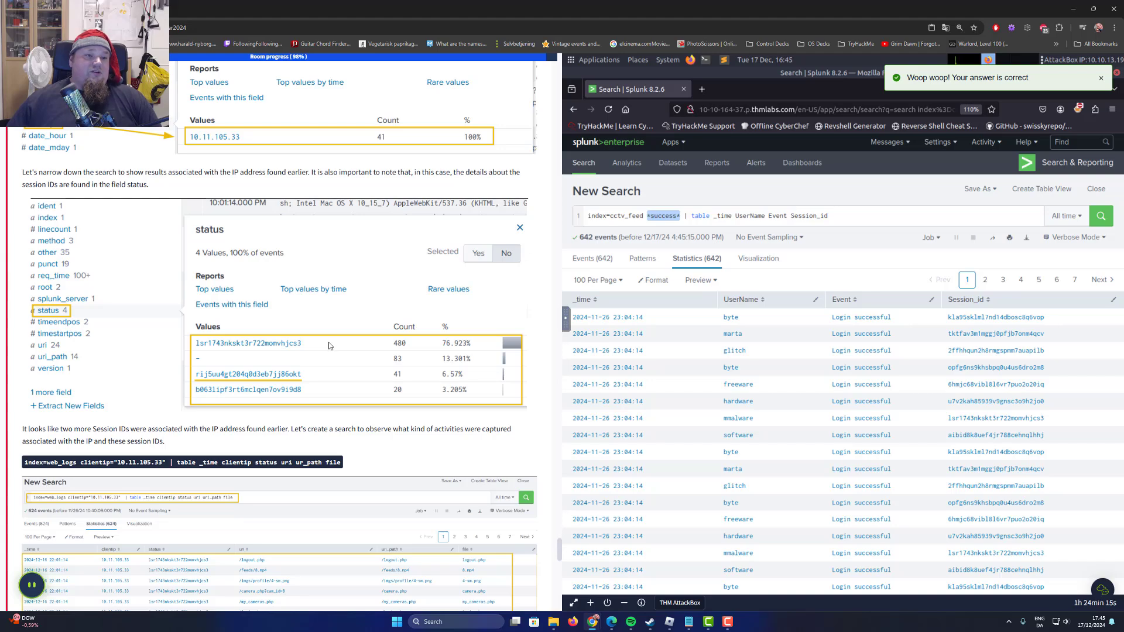
pyautogui.scroll(18, 328, 342)
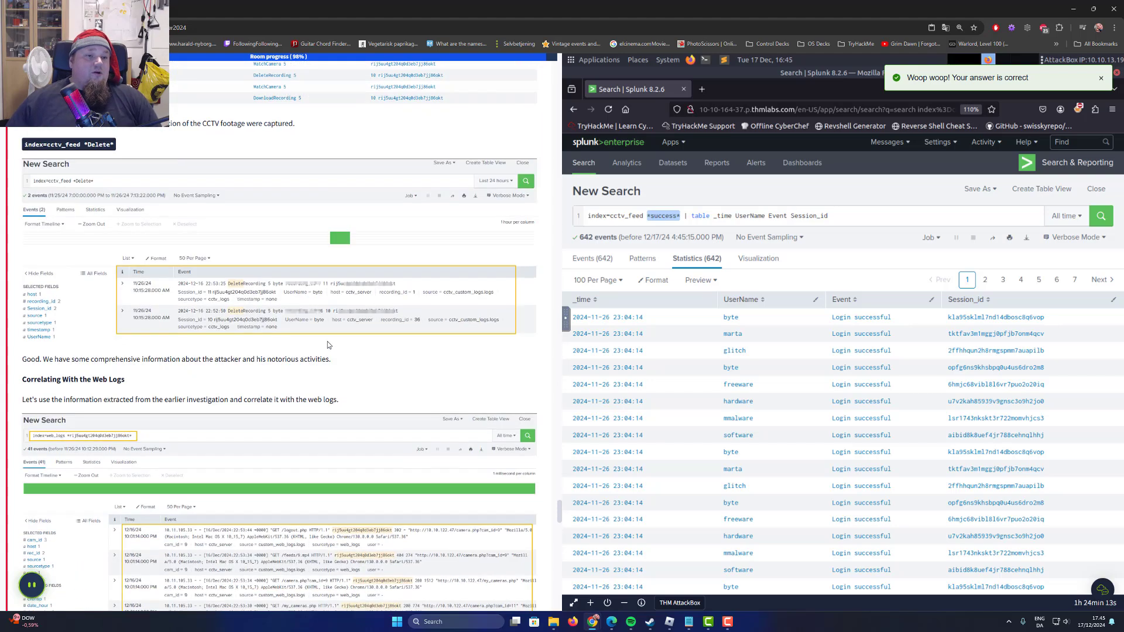
pyautogui.scroll(3, 328, 343)
pyautogui.scroll(4, 101, 357)
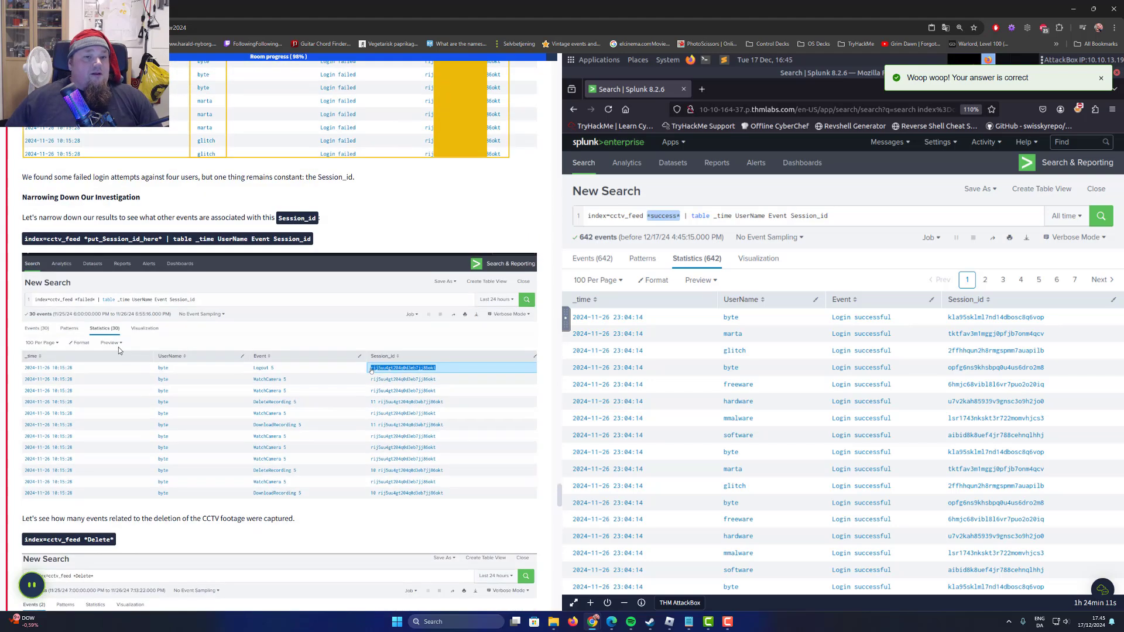
pyautogui.scroll(5, 130, 339)
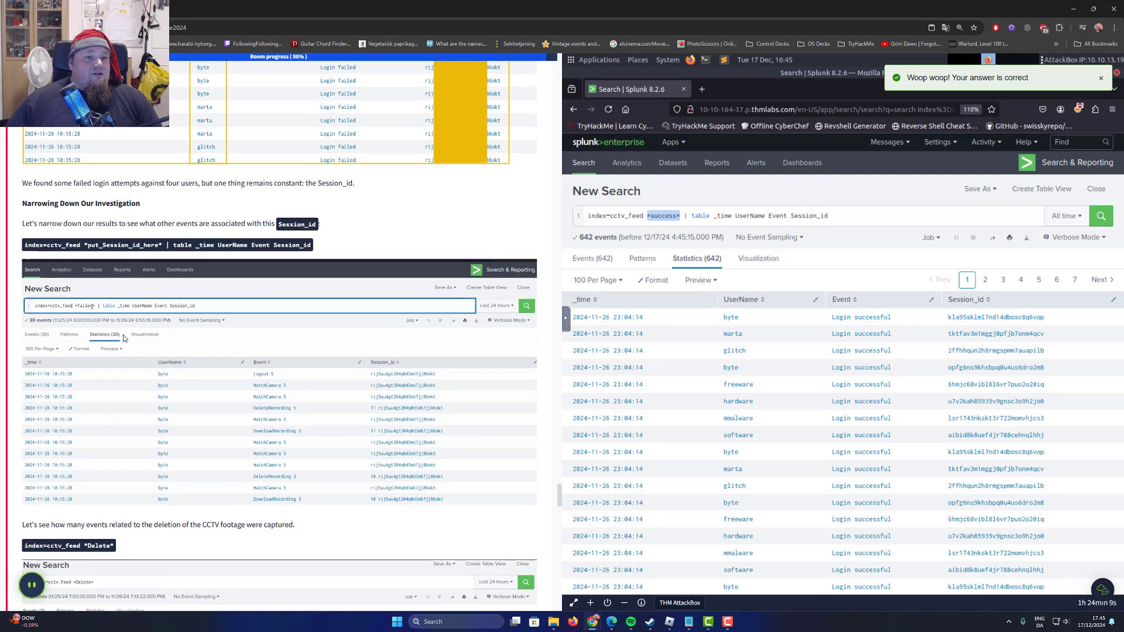
pyautogui.scroll(-3, 134, 340)
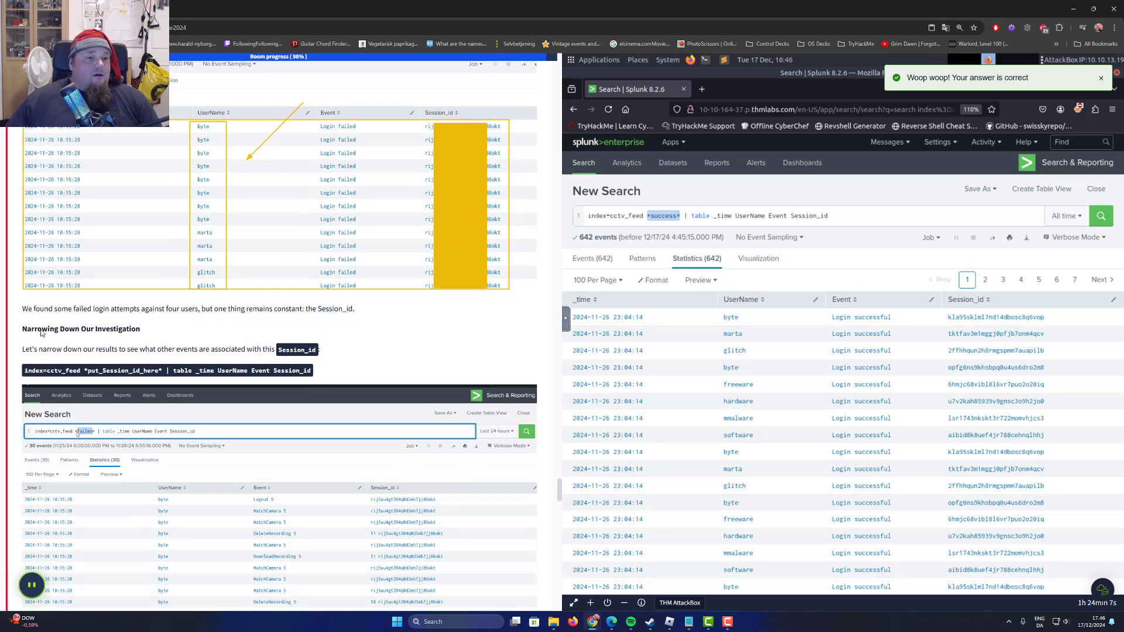
# Copy the task's example query index=cctv_feed *put_Session_id_here* | table _time UserName Event Session_id into the Splunk search and run it.
pyautogui.moveTo(34, 332); pyautogui.dragTo(23, 370)
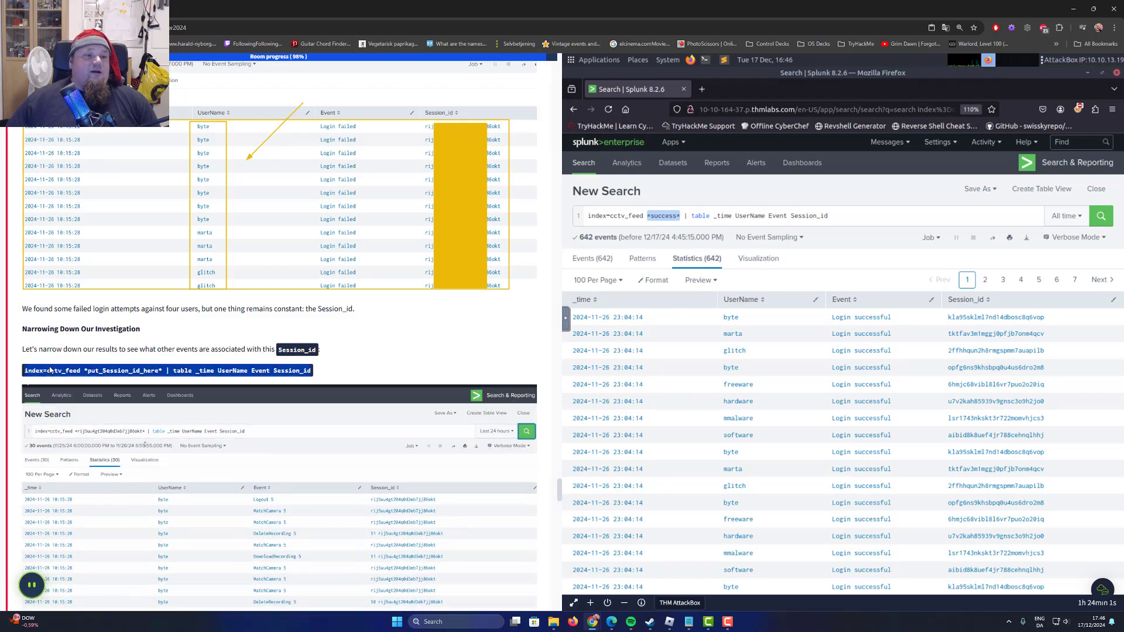
pyautogui.rightClick(213, 369)
pyautogui.click(239, 380)
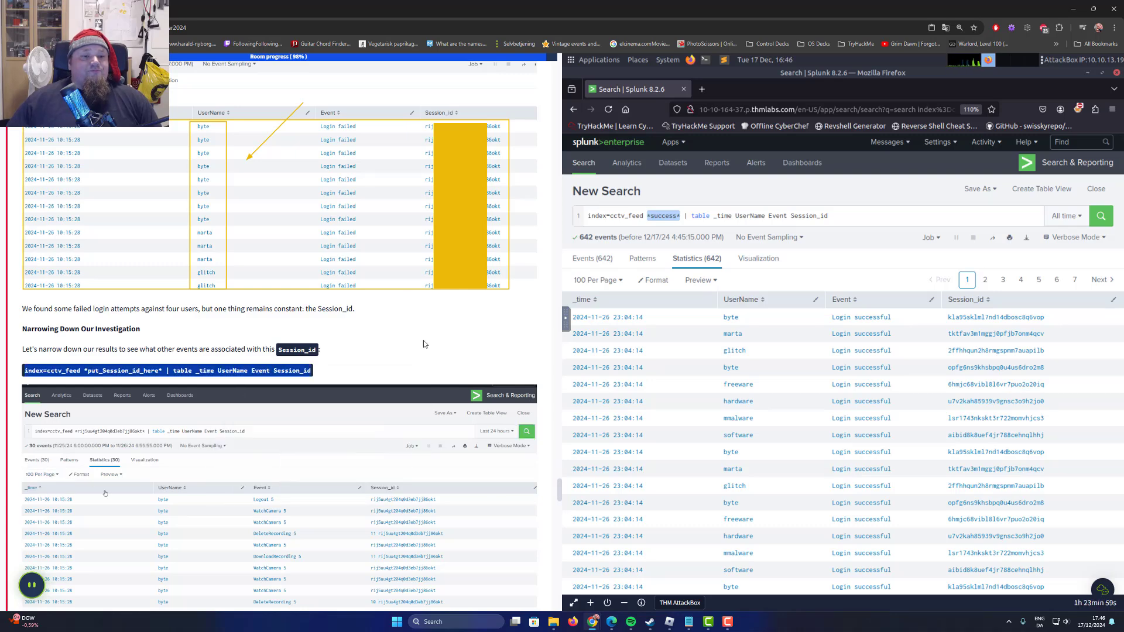
pyautogui.tripleClick(761, 215)
pyautogui.hotkey('ctrl', 'v')
pyautogui.click(1100, 217)
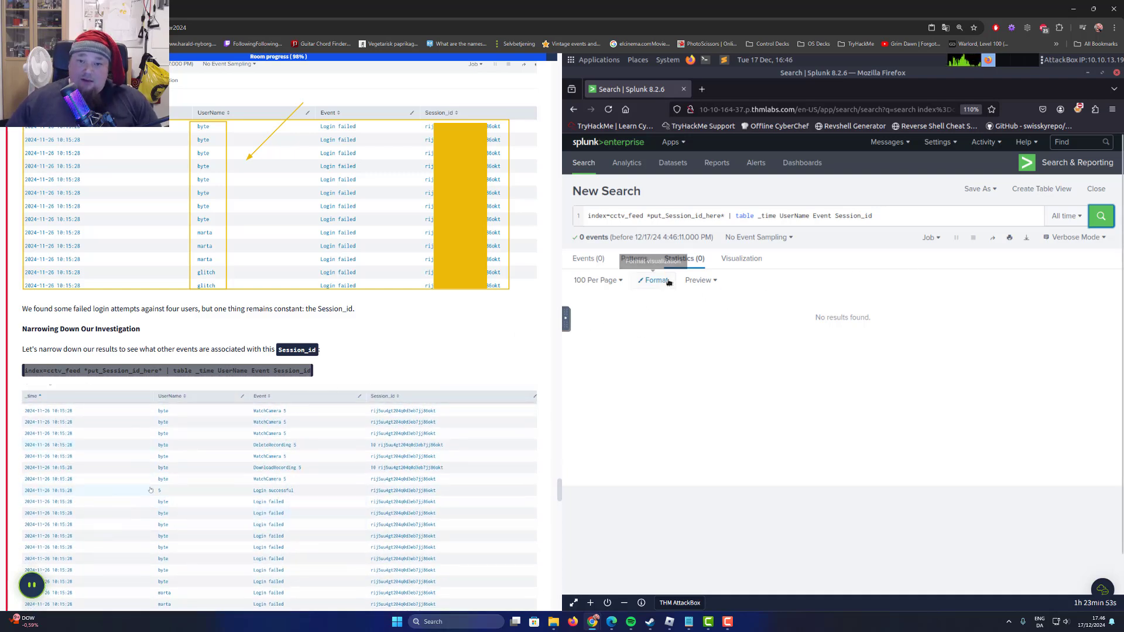
pyautogui.click(918, 217)
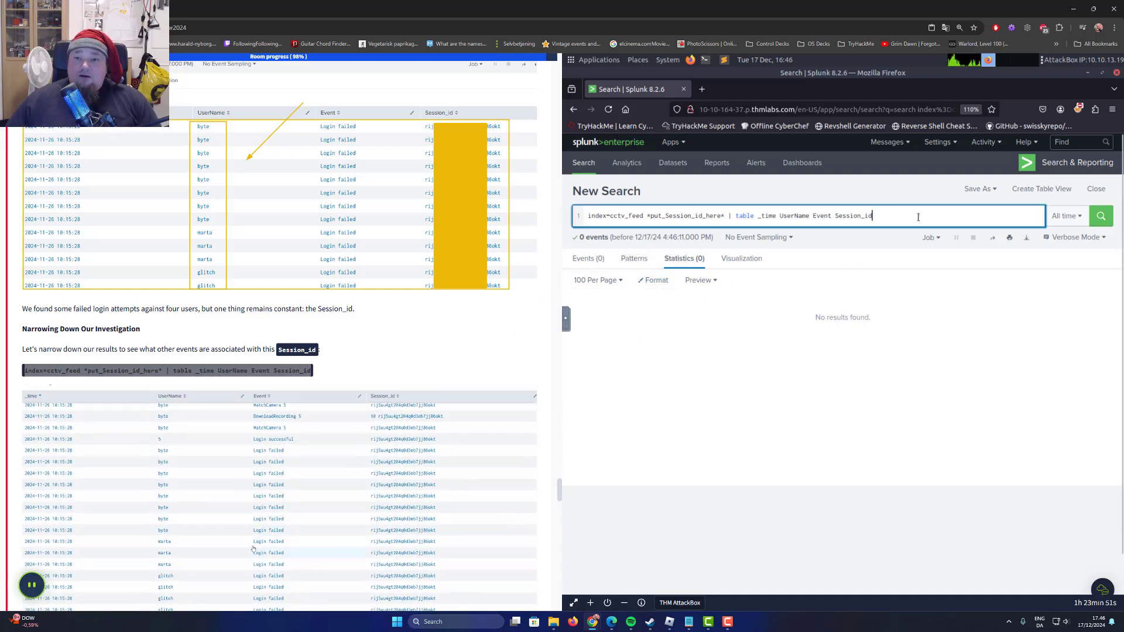
pyautogui.click(1100, 216)
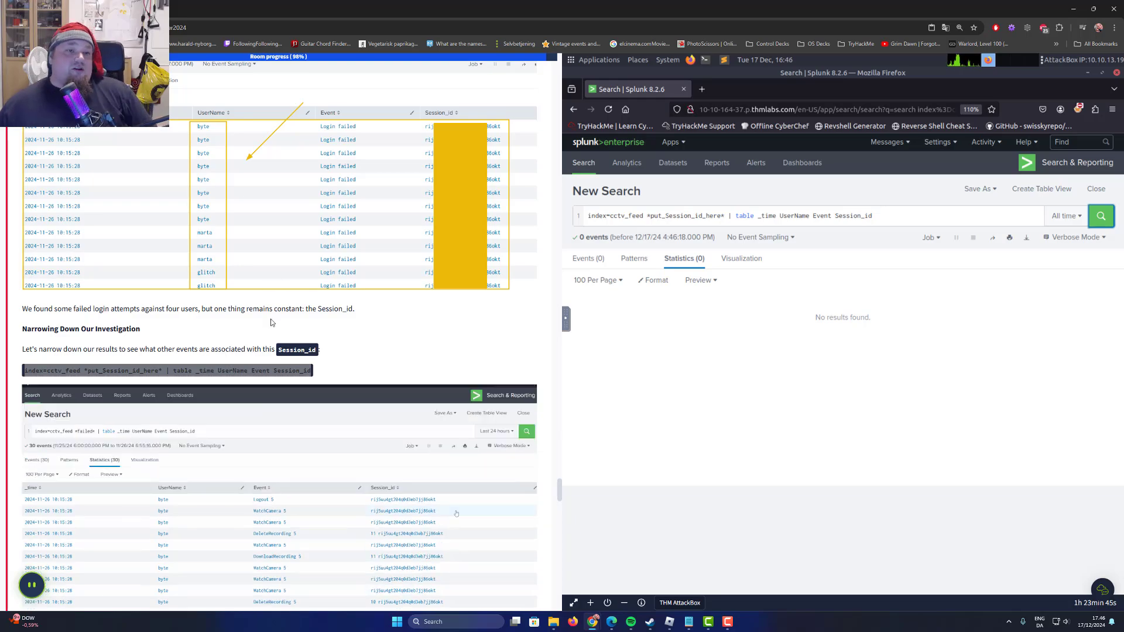
# Replace the put_Session_id_here placeholder with the attacker's Session_id from the answered question and run the search.
pyautogui.scroll(-9, 312, 378)
pyautogui.scroll(-20, 312, 419)
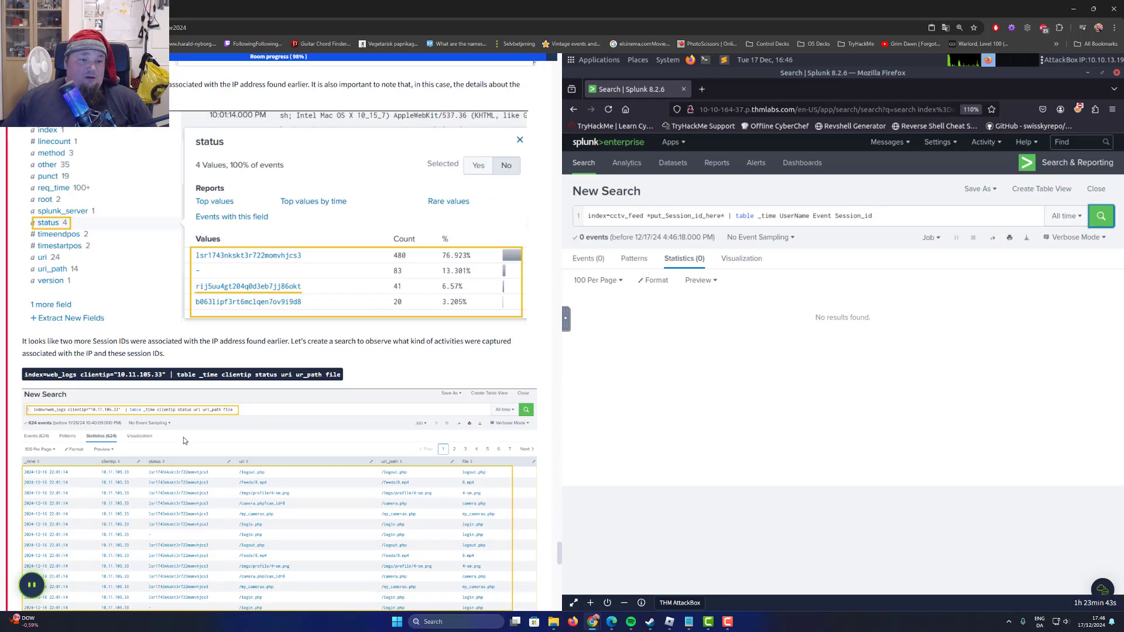
pyautogui.scroll(-6, 176, 431)
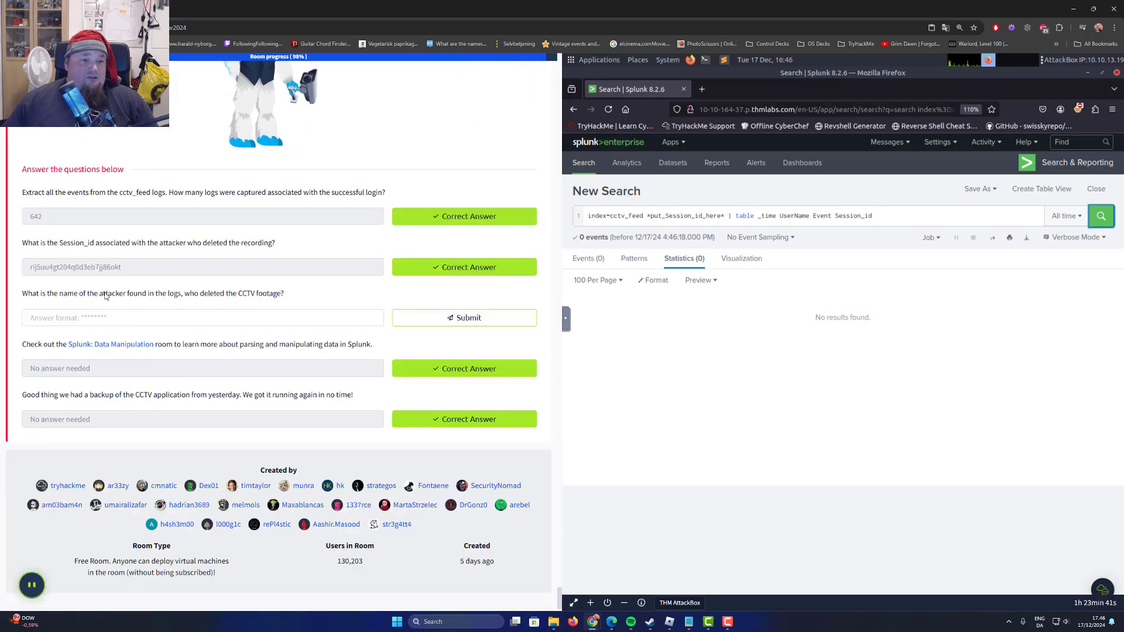
pyautogui.moveTo(122, 267); pyautogui.dragTo(19, 271)
pyautogui.rightClick(49, 270)
pyautogui.click(70, 279)
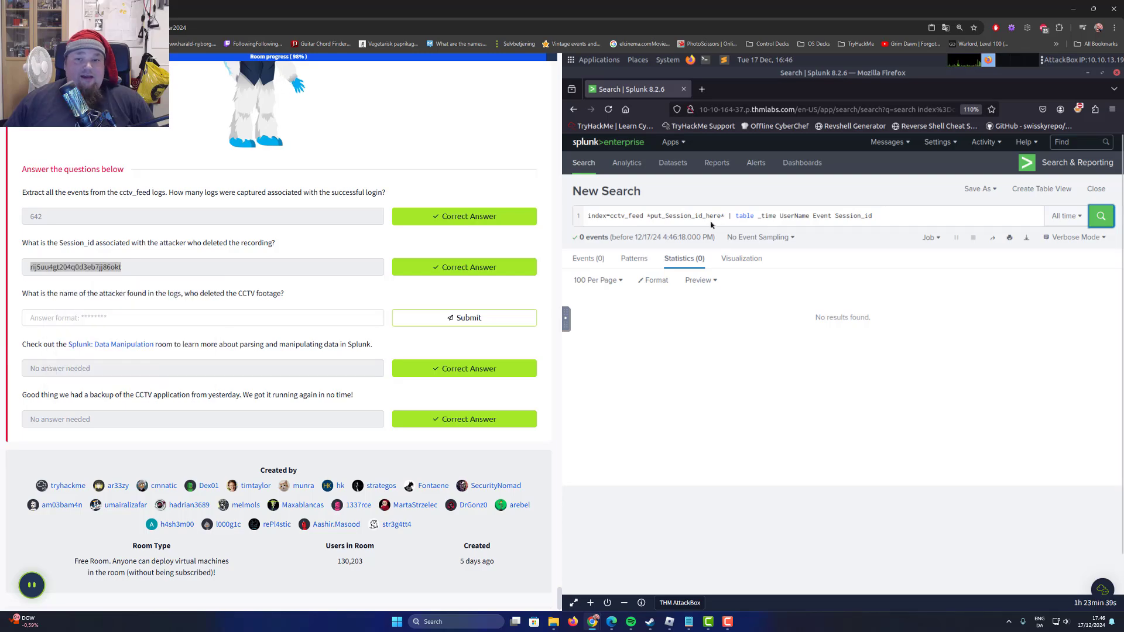
pyautogui.doubleClick(685, 216)
pyautogui.hotkey('ctrl', 'v')
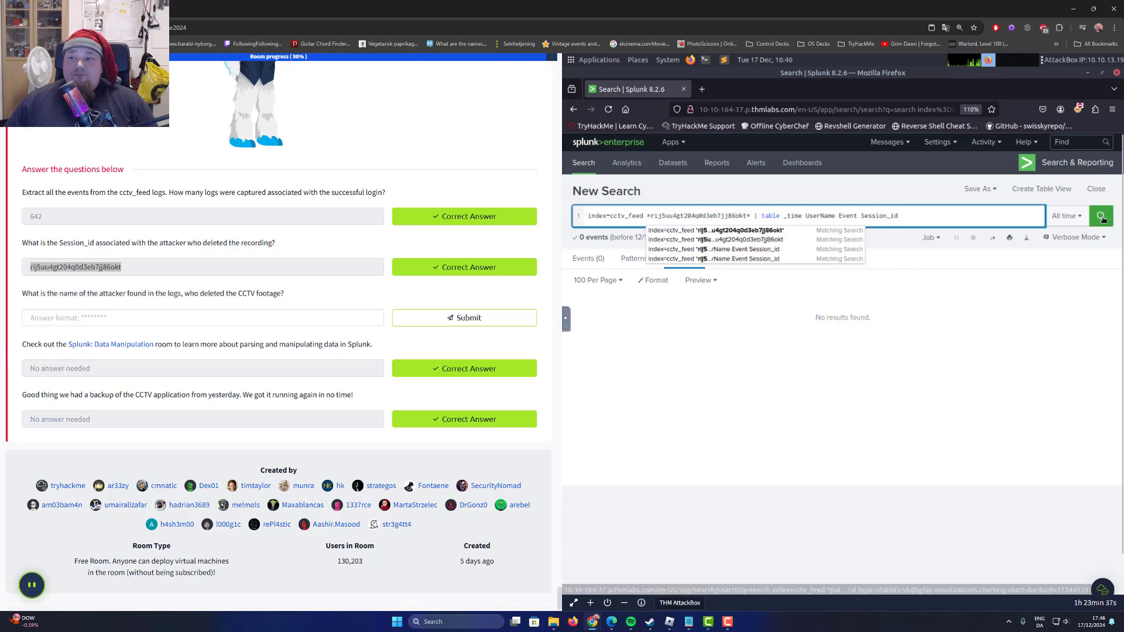
pyautogui.press('Return')
# Examine the events logged for the attacker's session and compare them with the example under Narrowing Down Our Investigation.
pyautogui.scroll(10, 286, 324)
pyautogui.scroll(15, 286, 327)
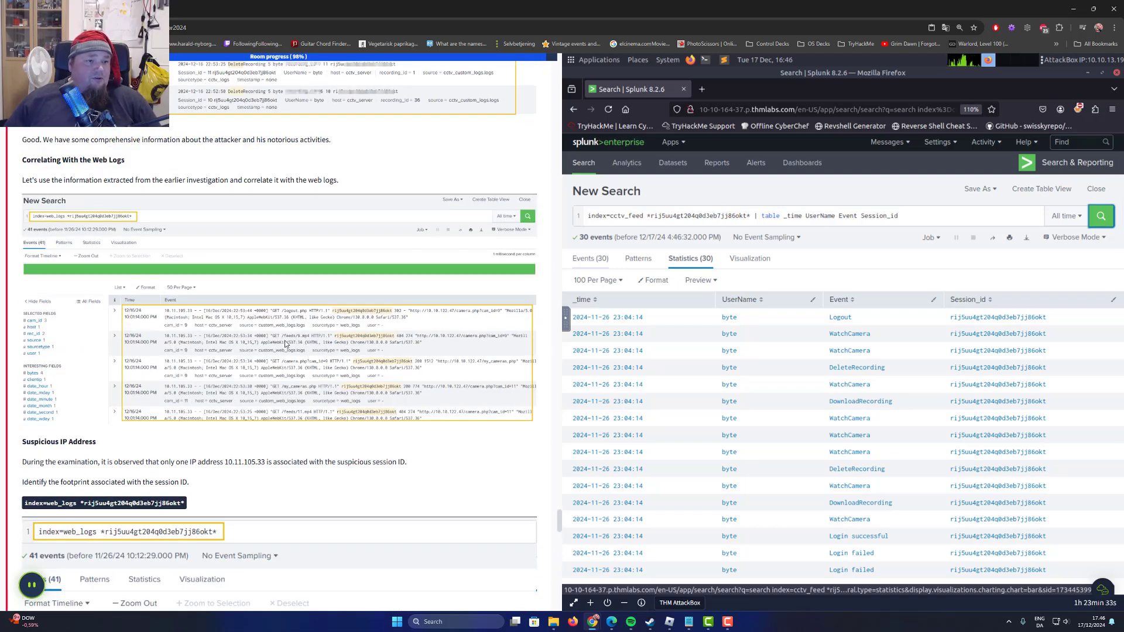
pyautogui.scroll(10, 285, 344)
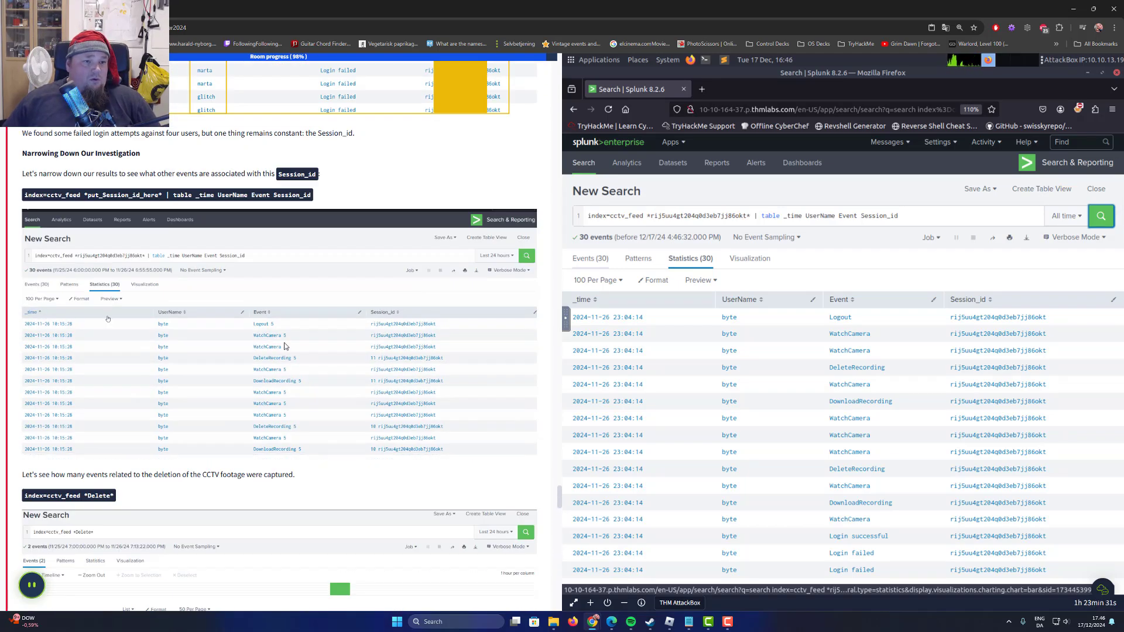
pyautogui.scroll(-1, 286, 346)
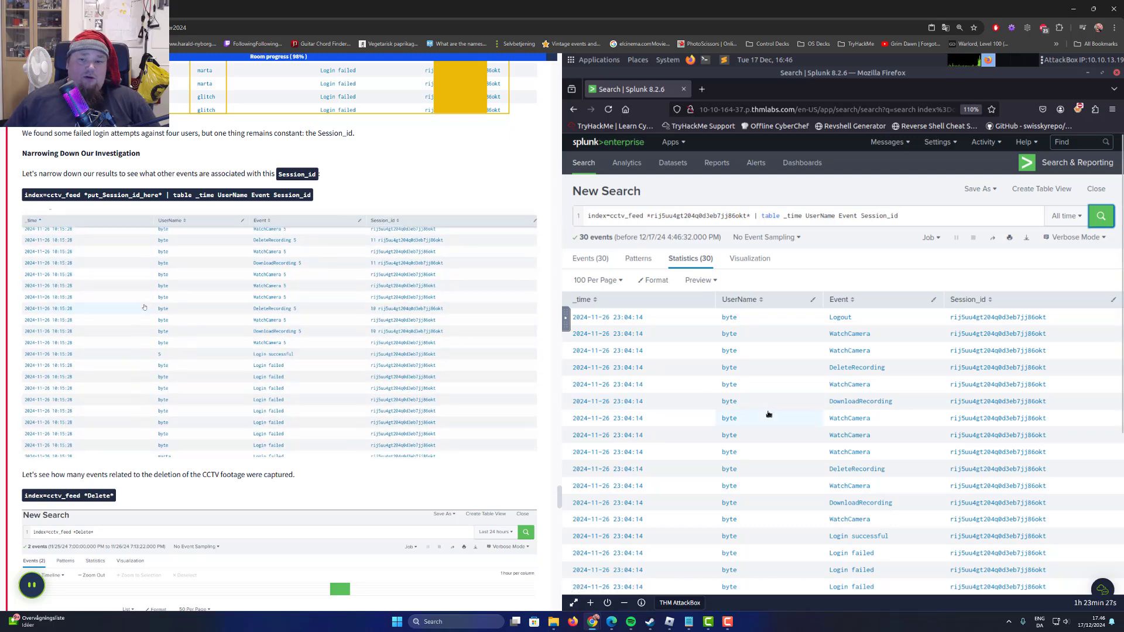
pyautogui.scroll(-4, 769, 415)
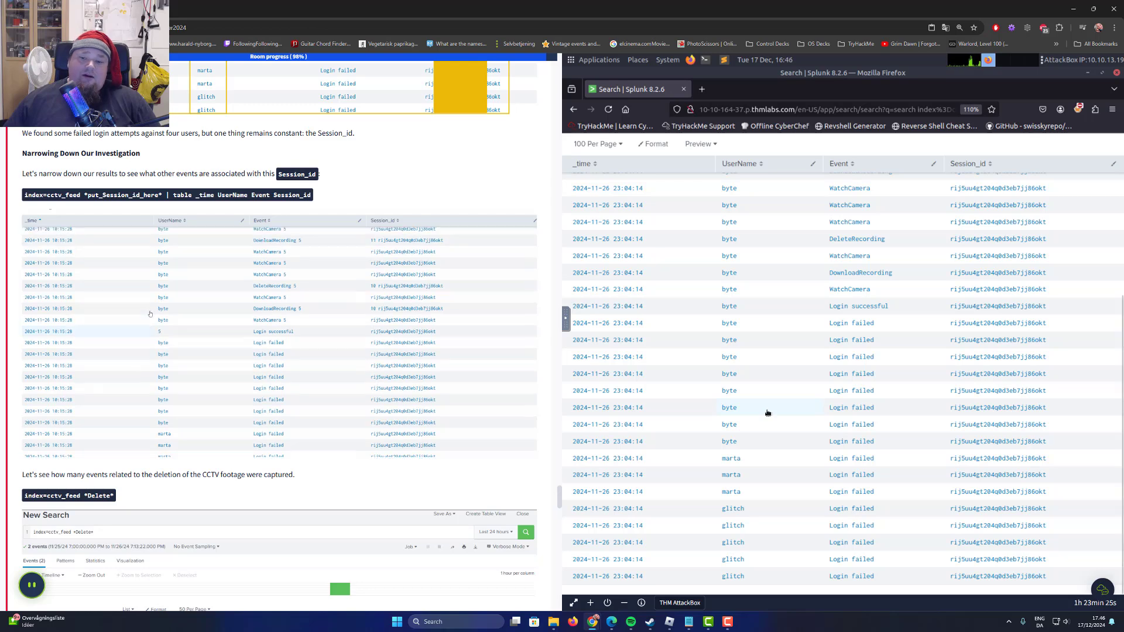
pyautogui.scroll(3, 773, 412)
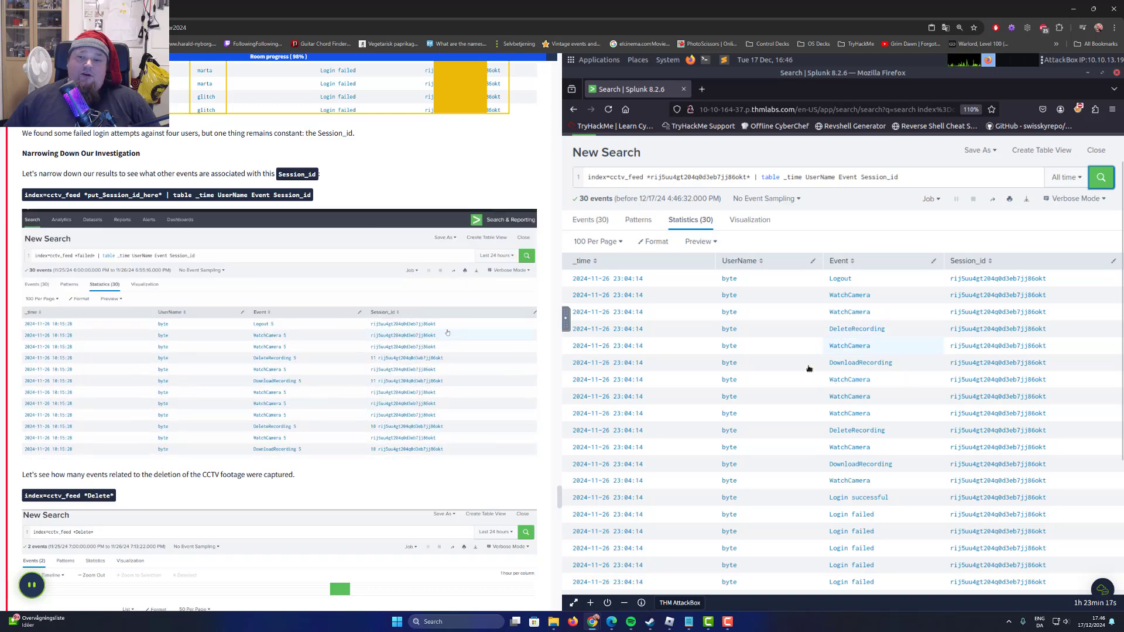
pyautogui.scroll(-5, 899, 439)
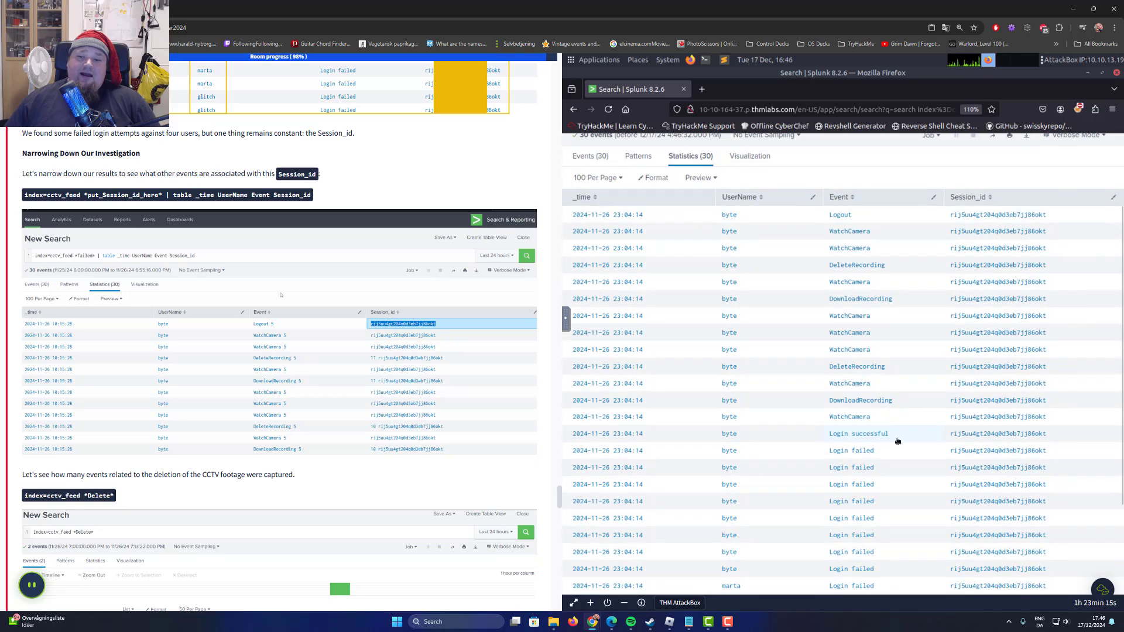
pyautogui.scroll(5, 906, 436)
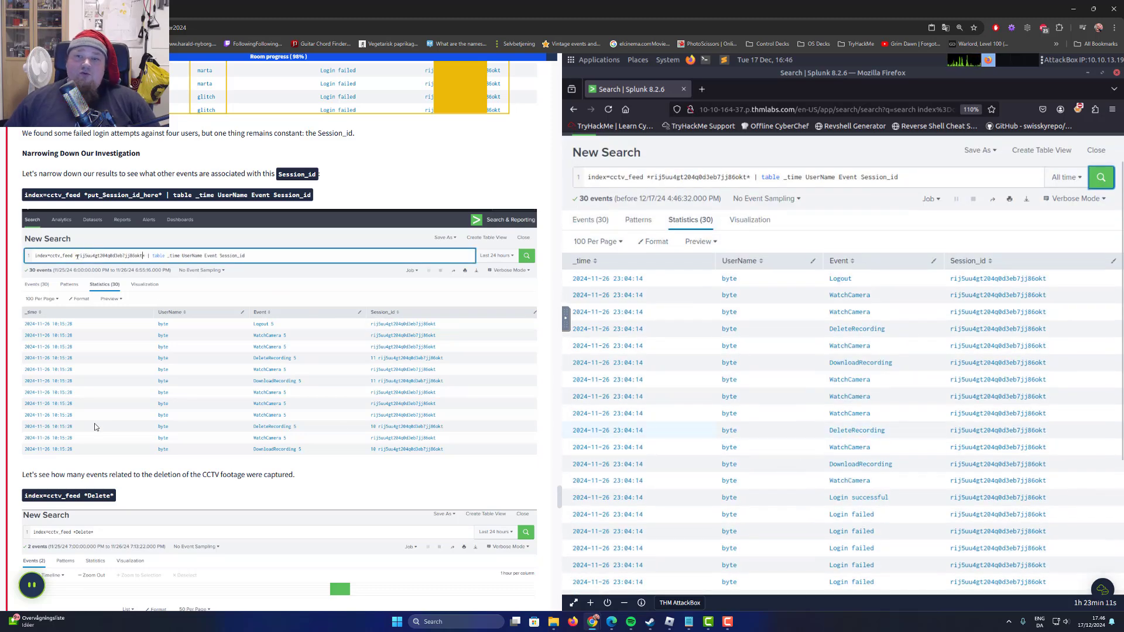
# Replace the query with the task's index=cctv_feed *Delete* and search for the events related to deleted CCTV footage.
pyautogui.scroll(-2, 234, 412)
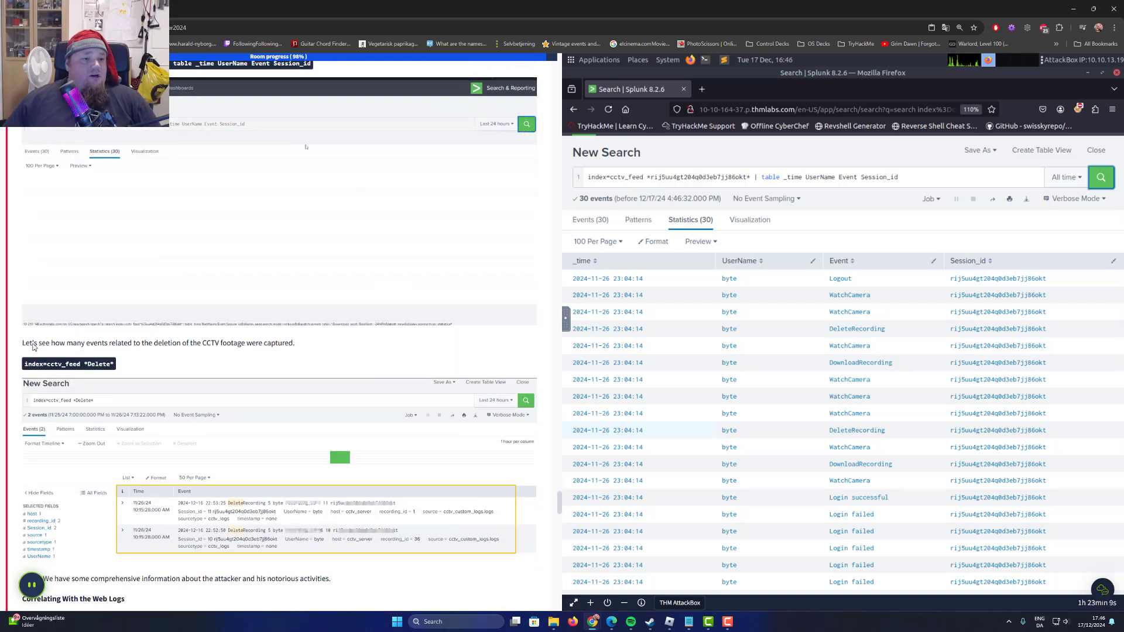
pyautogui.moveTo(34, 331); pyautogui.dragTo(151, 329)
pyautogui.click(113, 362)
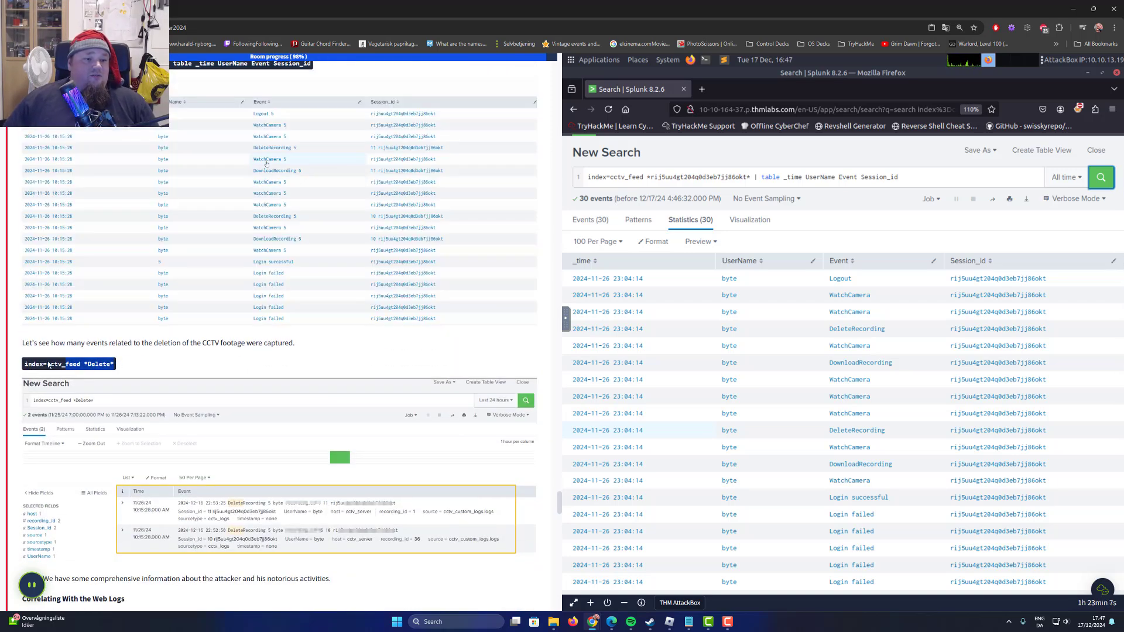
pyautogui.tripleClick(941, 181)
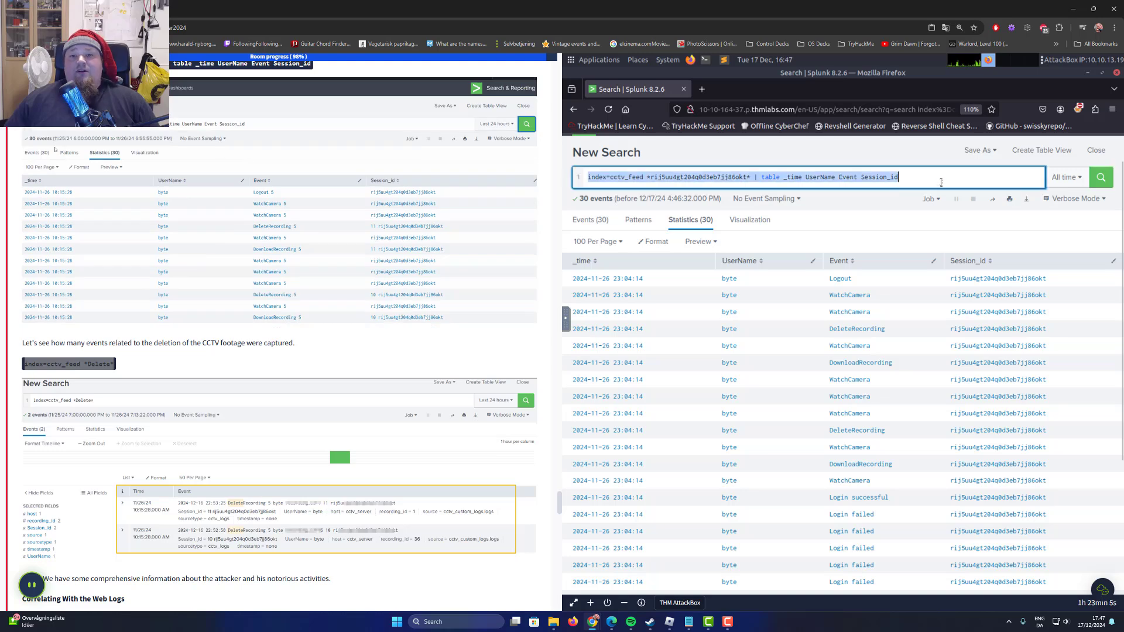
pyautogui.hotkey('ctrl', 'v')
pyautogui.click(1103, 177)
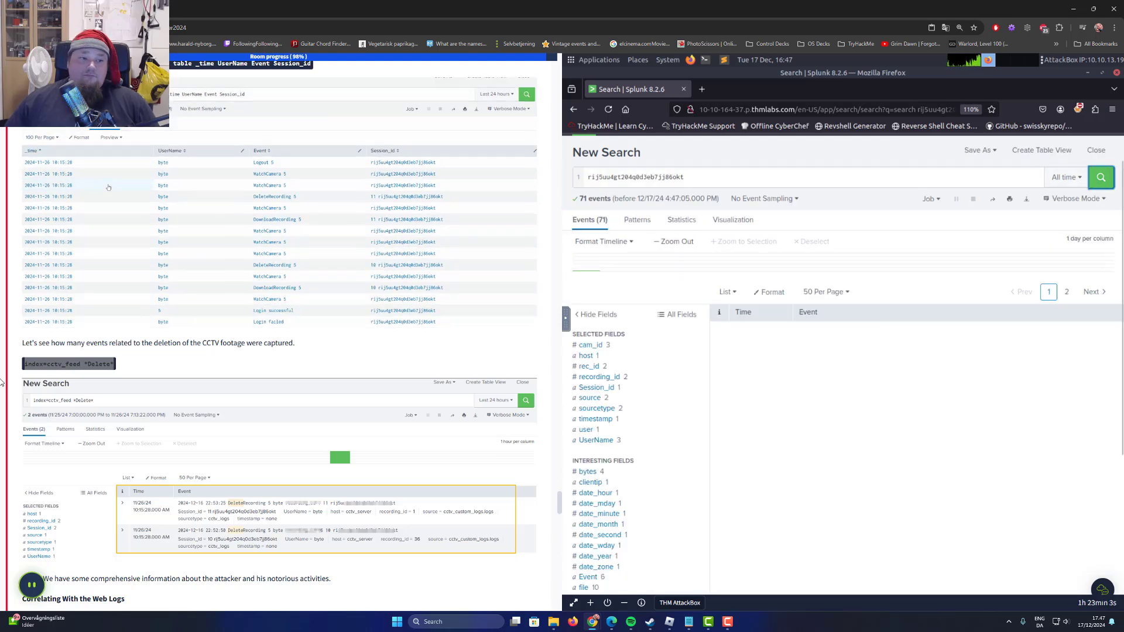
pyautogui.moveTo(737, 180); pyautogui.dragTo(968, 178)
pyautogui.hotkey('ctrl', 'v')
pyautogui.hotkey('ctrl', 'a')
pyautogui.hotkey('ctrl', 'v')
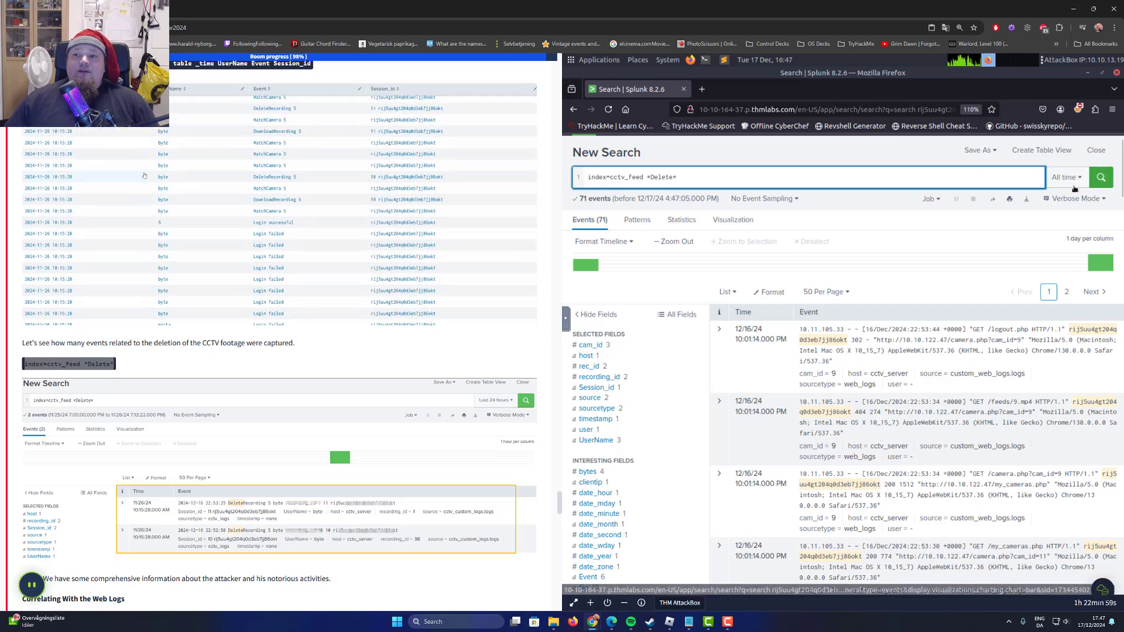
pyautogui.click(1105, 183)
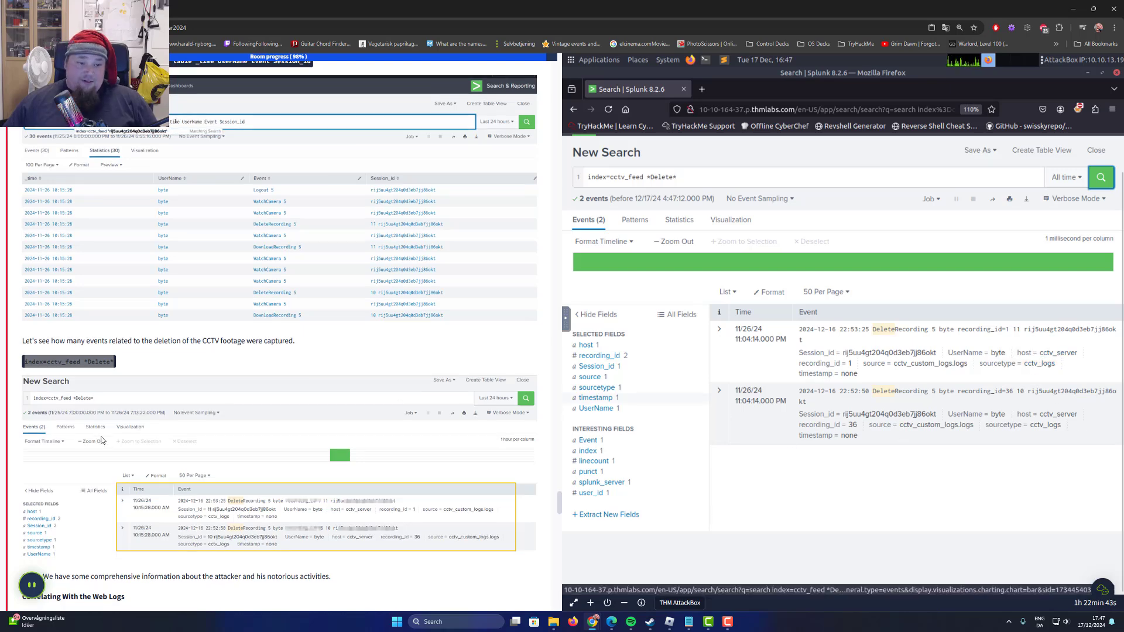
# Read the Correlating With the Web Logs section and view its example search screenshot enlarged.
pyautogui.scroll(-2, 102, 440)
pyautogui.scroll(-2, 83, 371)
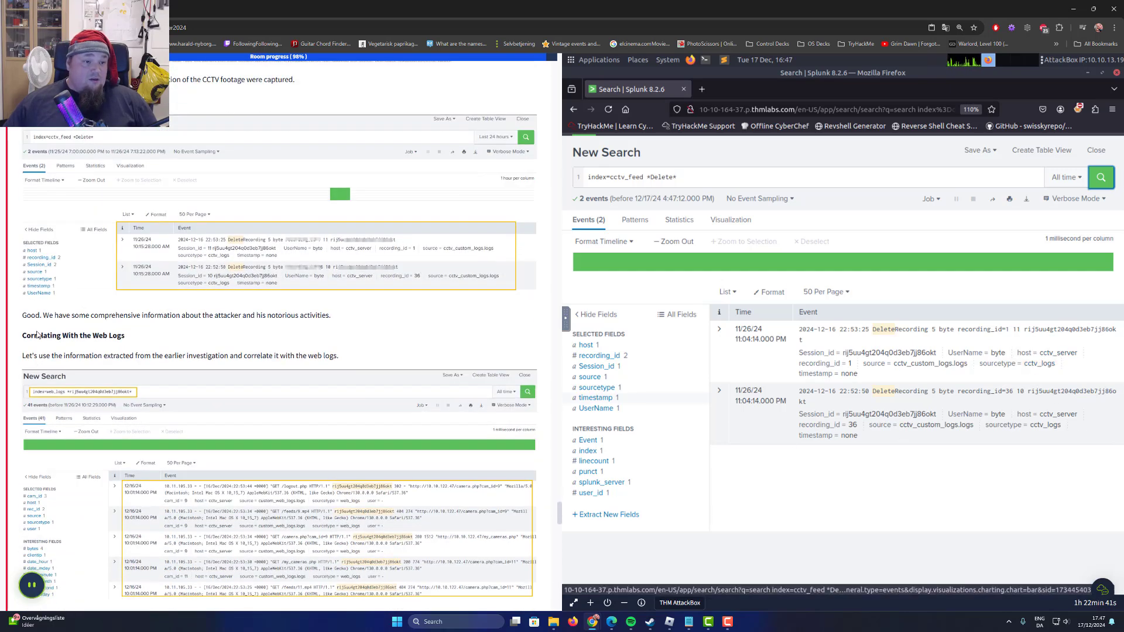
pyautogui.moveTo(27, 316); pyautogui.dragTo(350, 316)
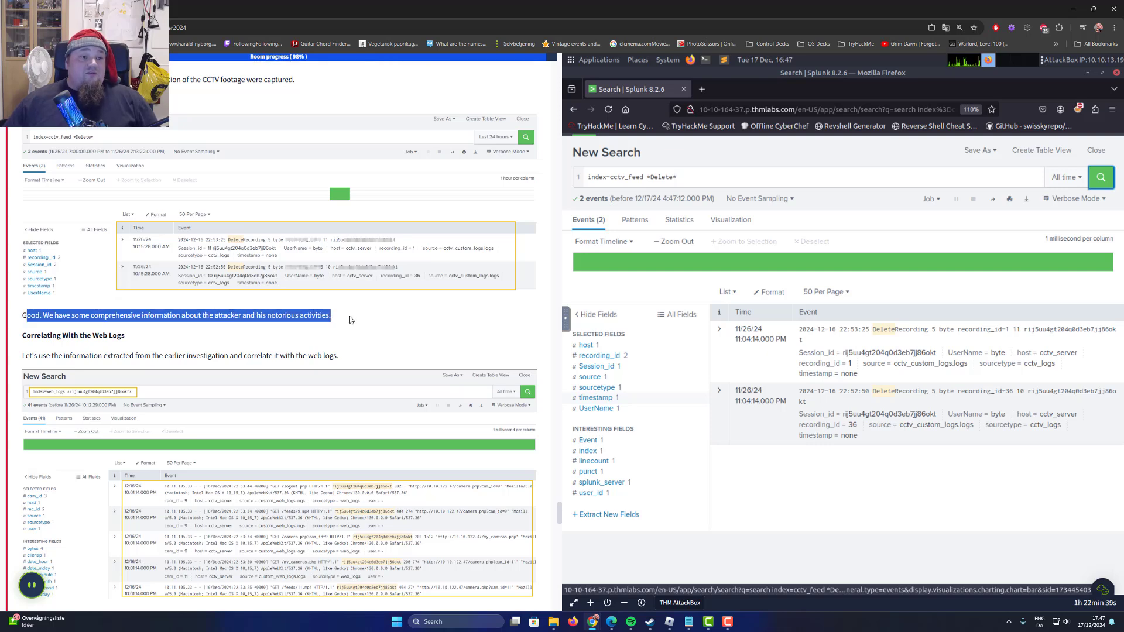
pyautogui.moveTo(141, 340); pyautogui.dragTo(337, 358)
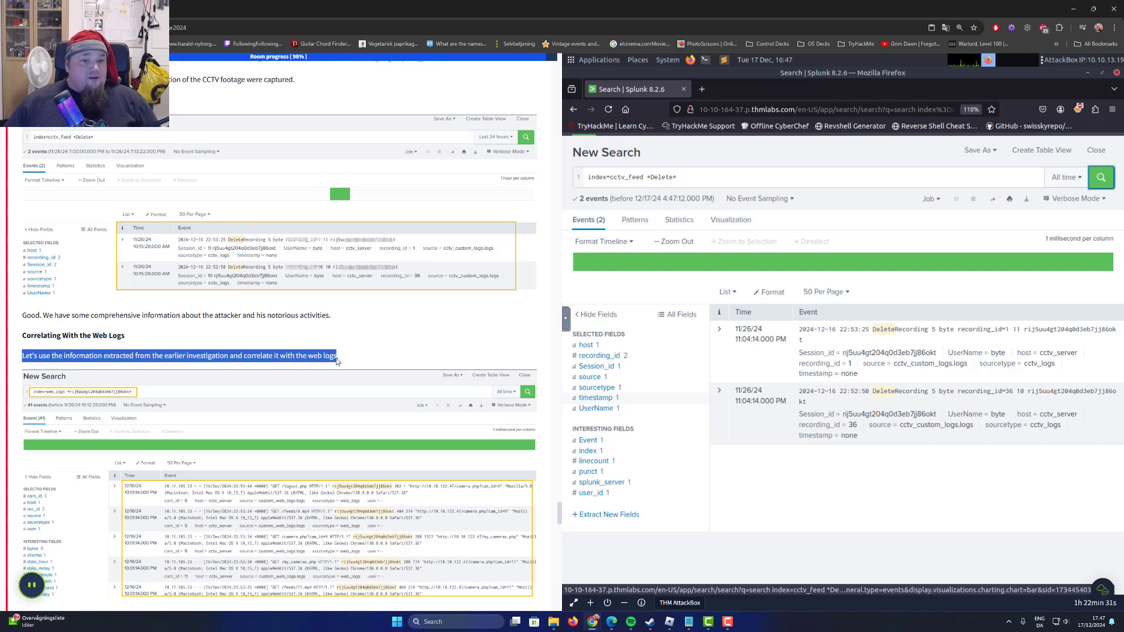
pyautogui.click(123, 353)
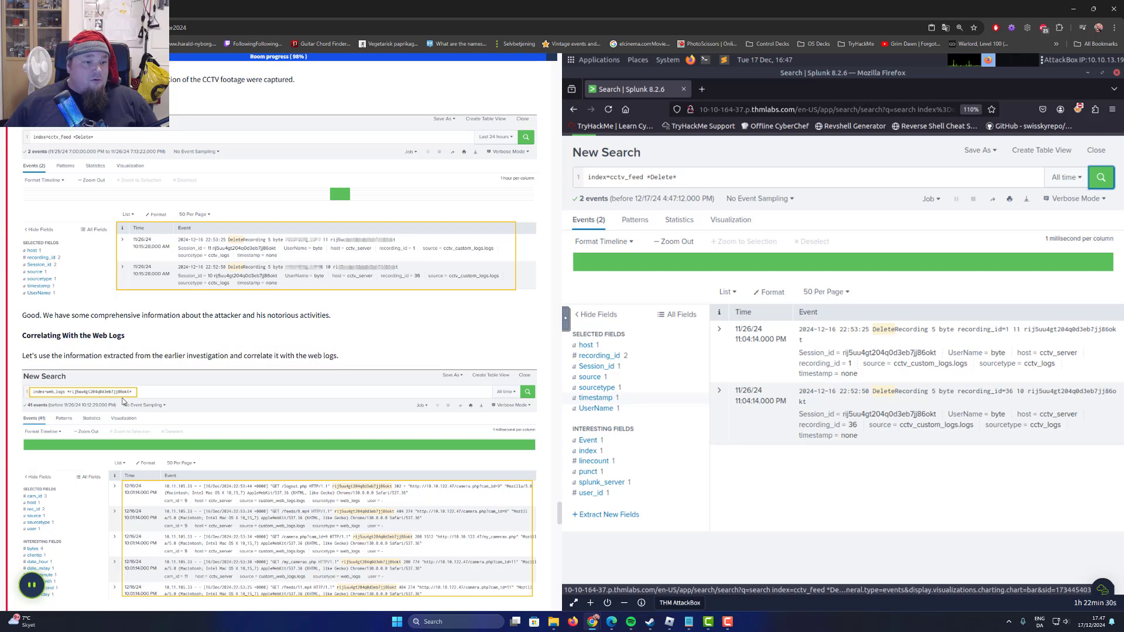
pyautogui.click(122, 409)
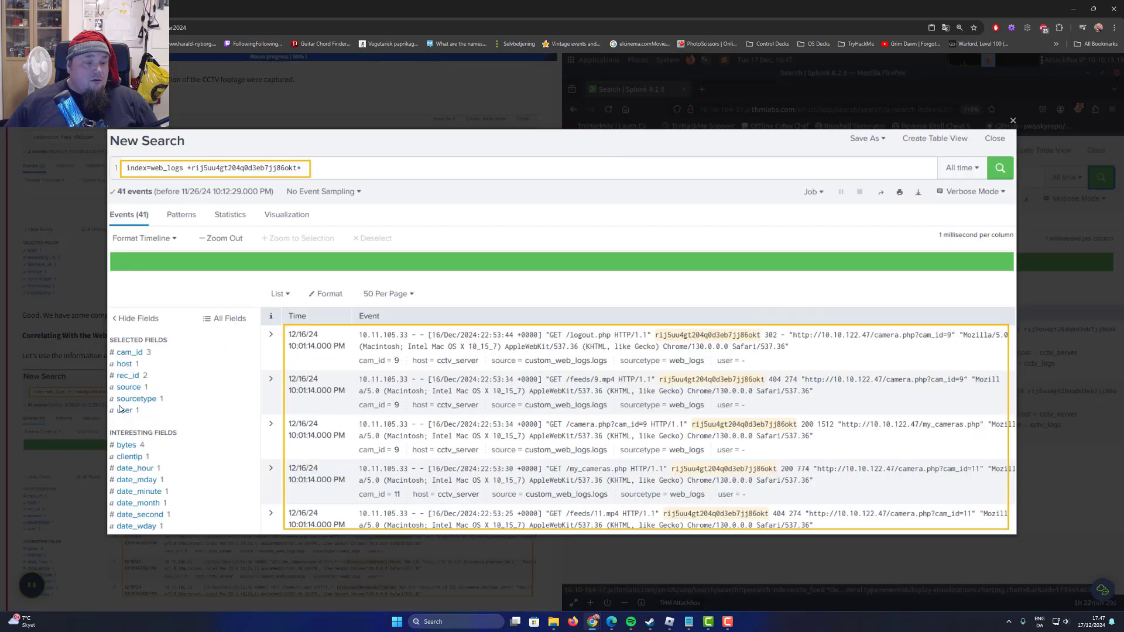
pyautogui.click(33, 399)
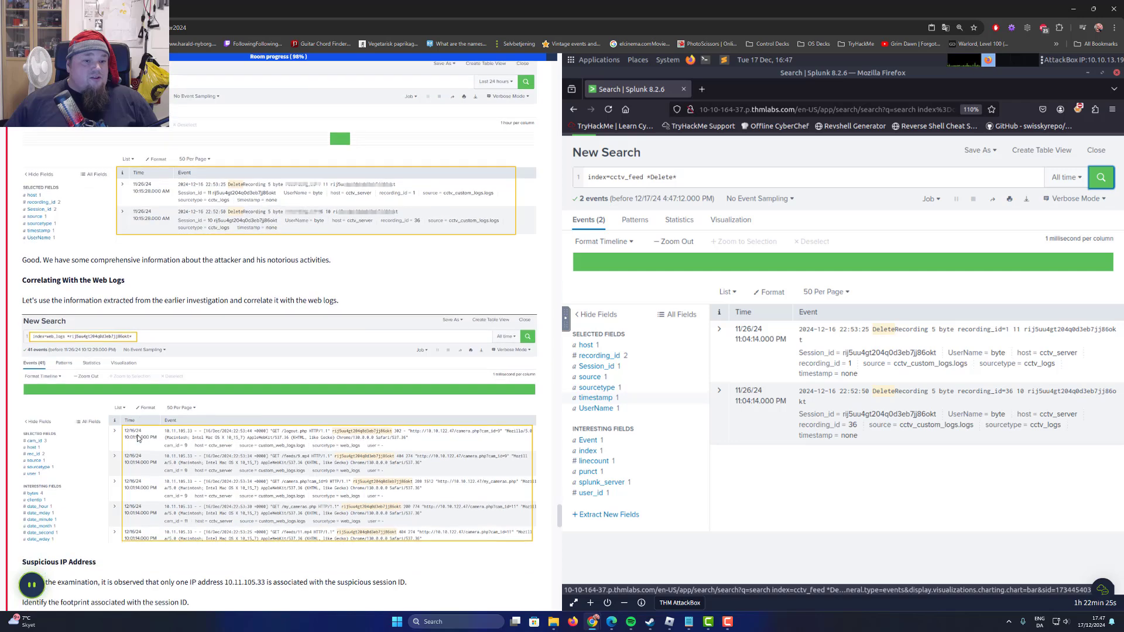
# Search the web_logs index for the attacker's Session_id using the Suspicious IP Address query, and review its index term.
pyautogui.scroll(-3, 138, 439)
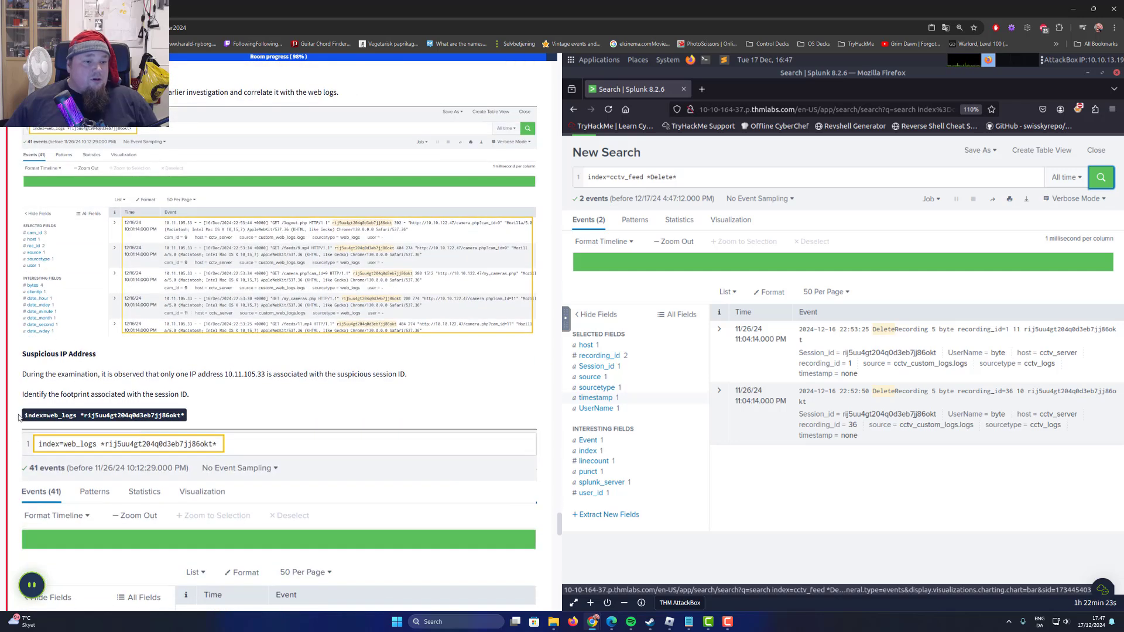
pyautogui.moveTo(18, 416); pyautogui.dragTo(186, 420)
pyautogui.rightClick(179, 421)
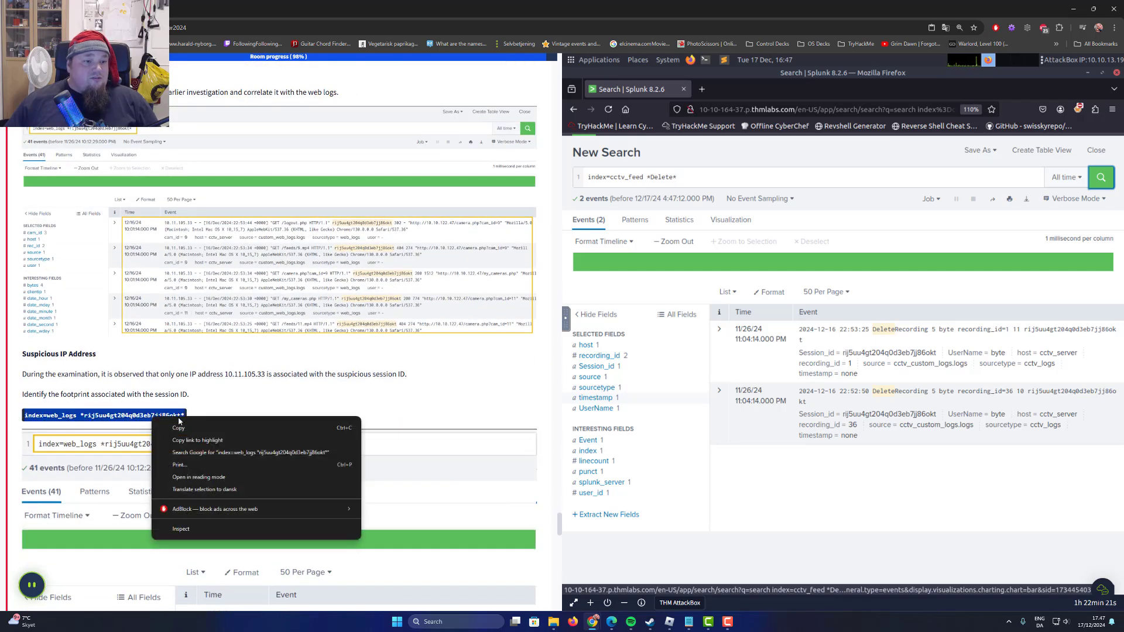
pyautogui.click(178, 428)
pyautogui.click(685, 177)
pyautogui.hotkey('ctrl', 'v')
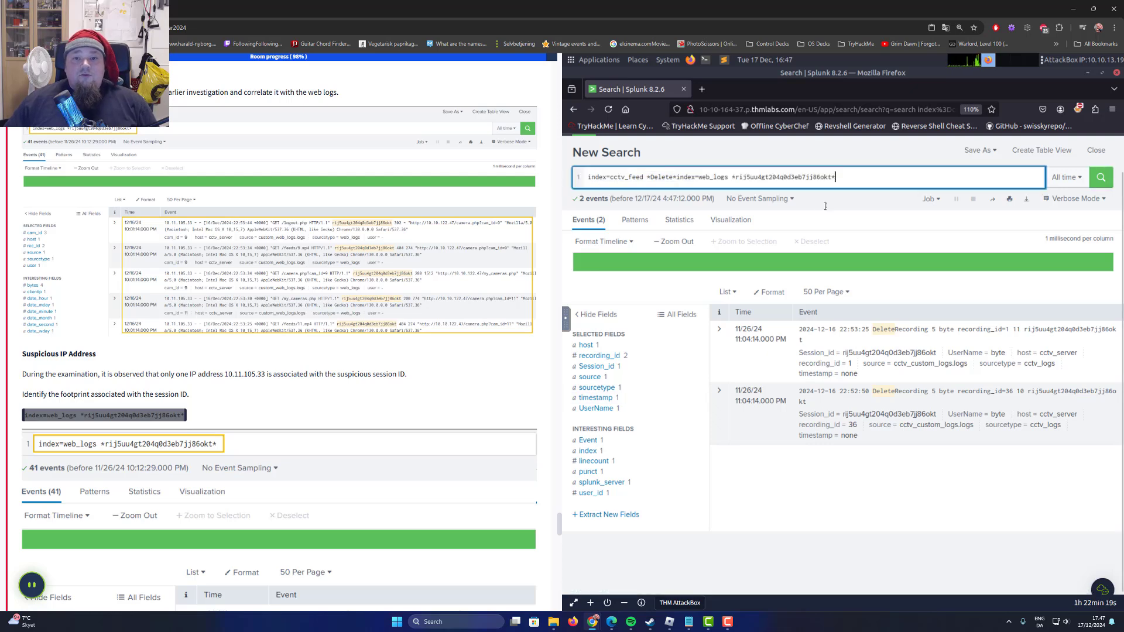
pyautogui.hotkey('ctrl', 'a')
pyautogui.hotkey('ctrl', 'v')
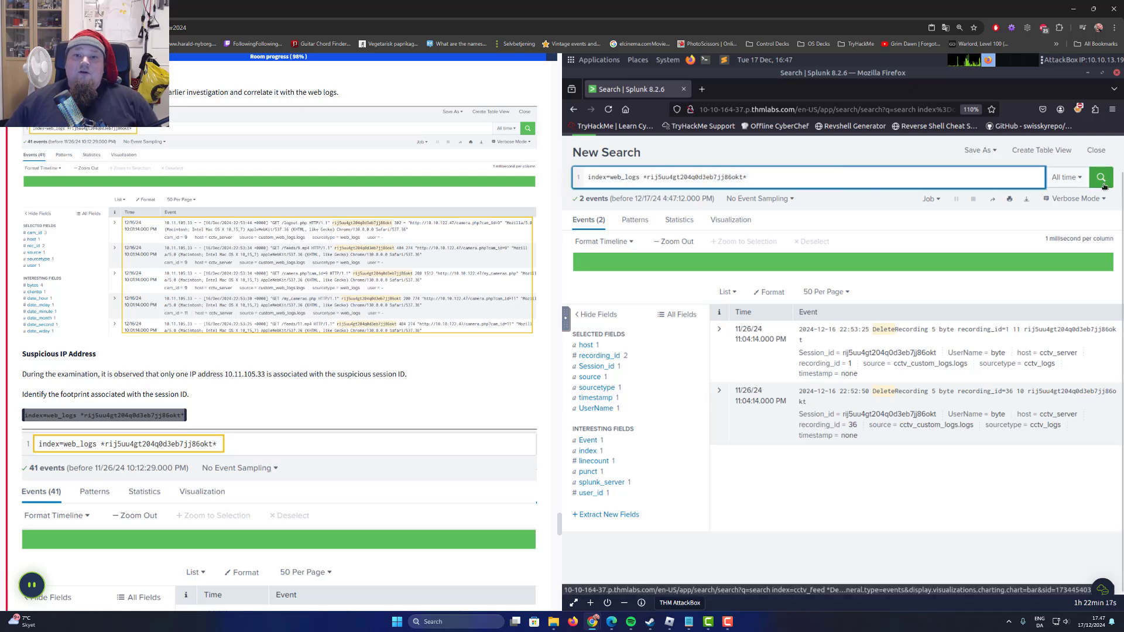
pyautogui.click(1102, 177)
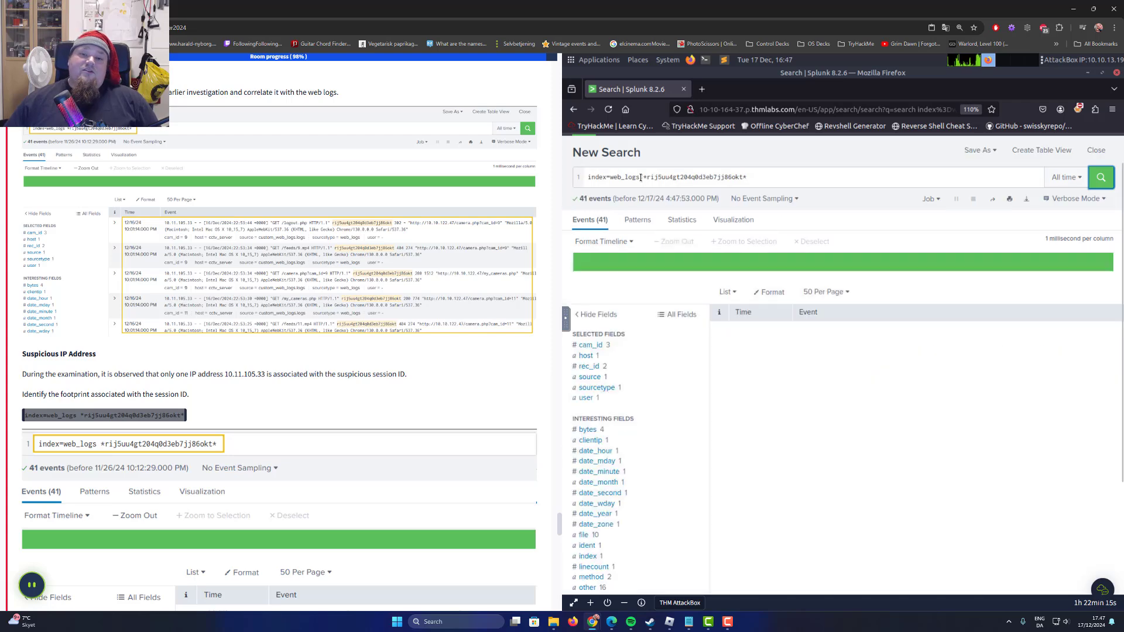
pyautogui.moveTo(639, 177); pyautogui.dragTo(577, 180)
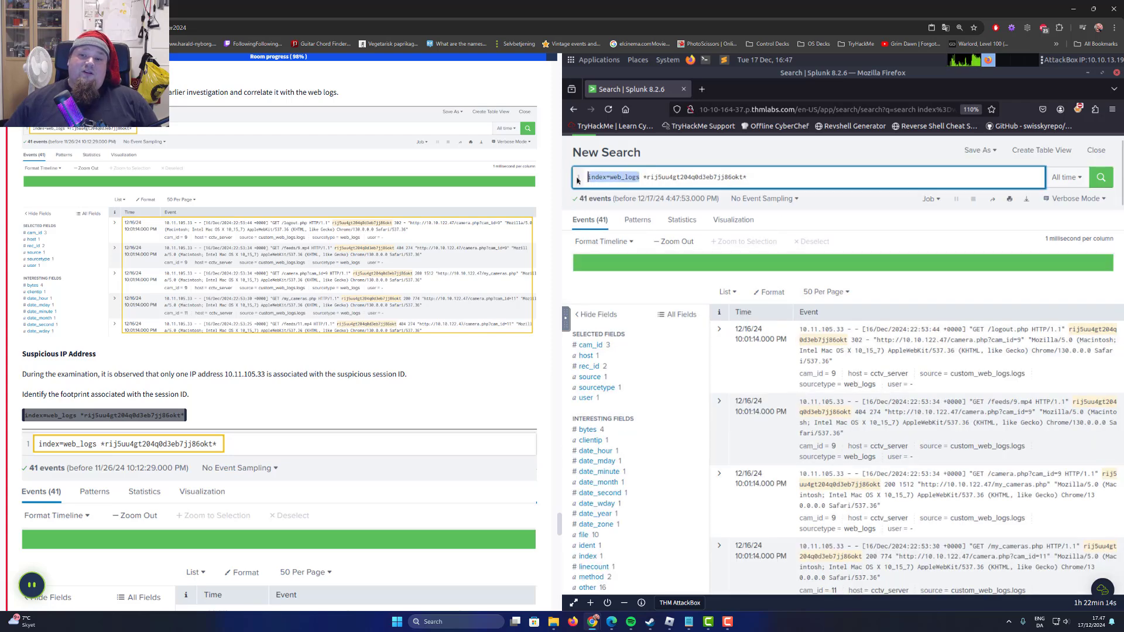
pyautogui.doubleClick(613, 176)
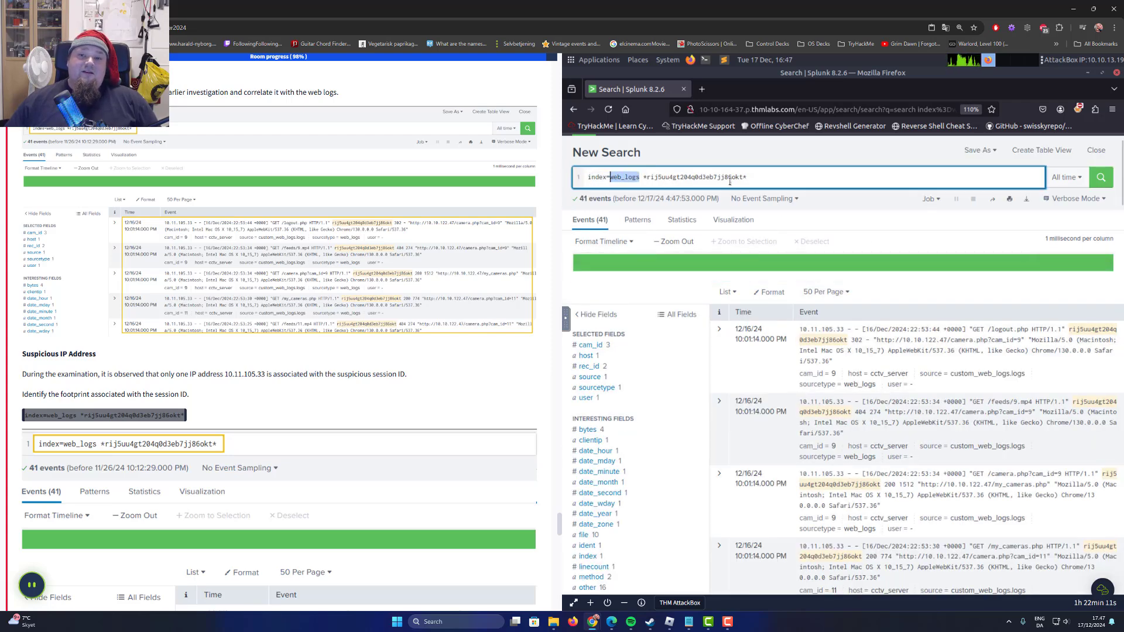
# Examine the web_logs events for the attacker's session, including the requested camera pages and the recording deletion.
pyautogui.moveTo(763, 177); pyautogui.dragTo(641, 177)
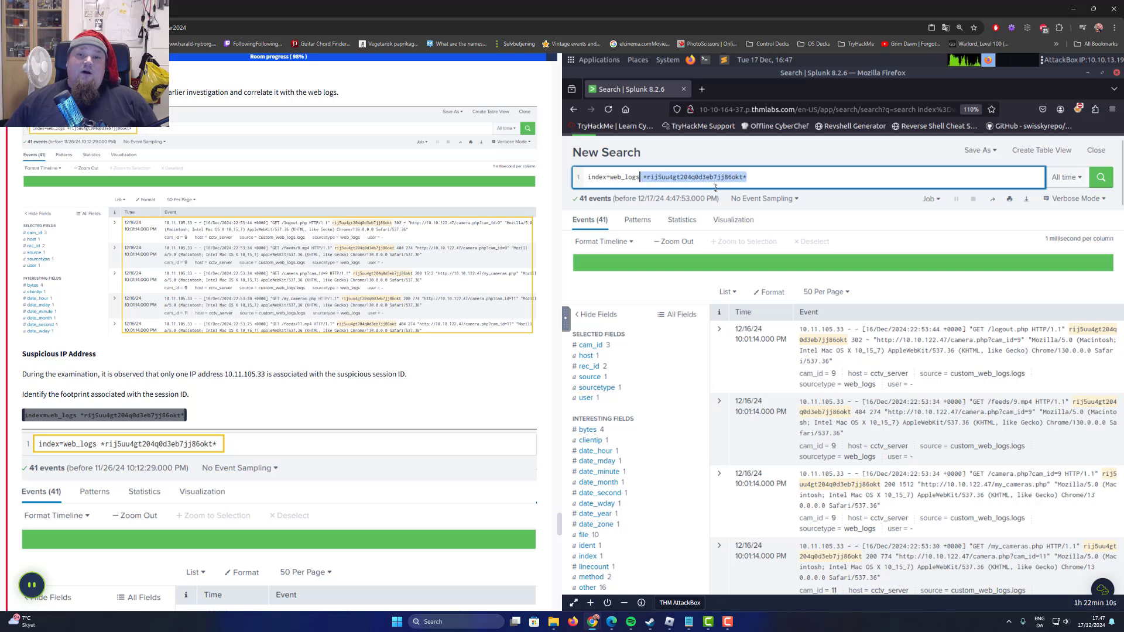
pyautogui.click(852, 180)
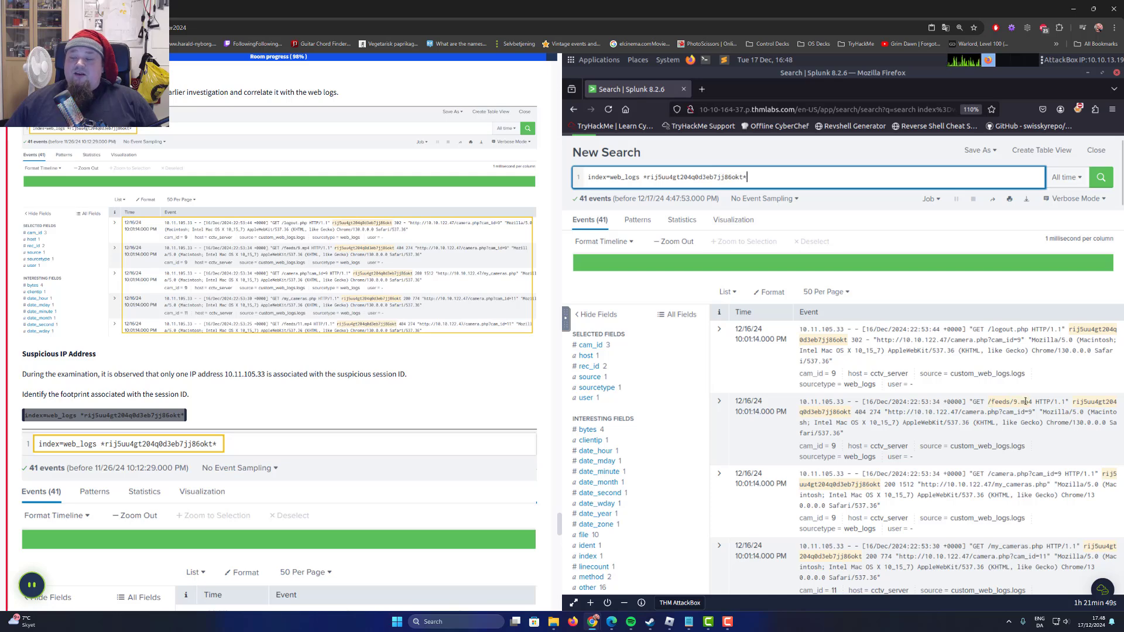
pyautogui.scroll(-3, 1023, 402)
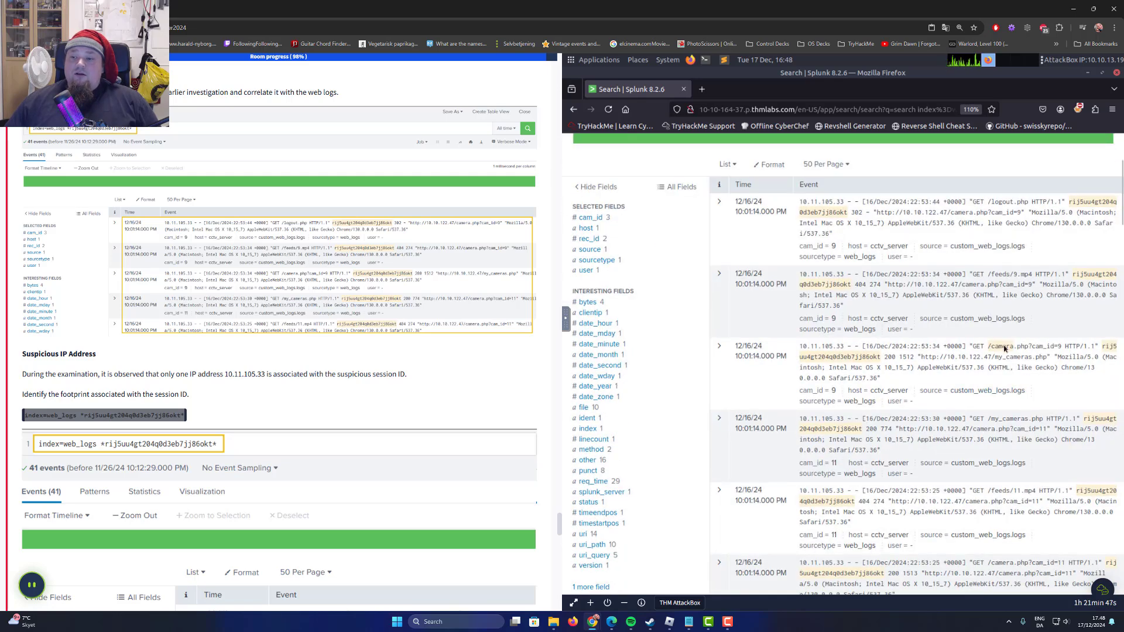
pyautogui.scroll(-5, 1052, 439)
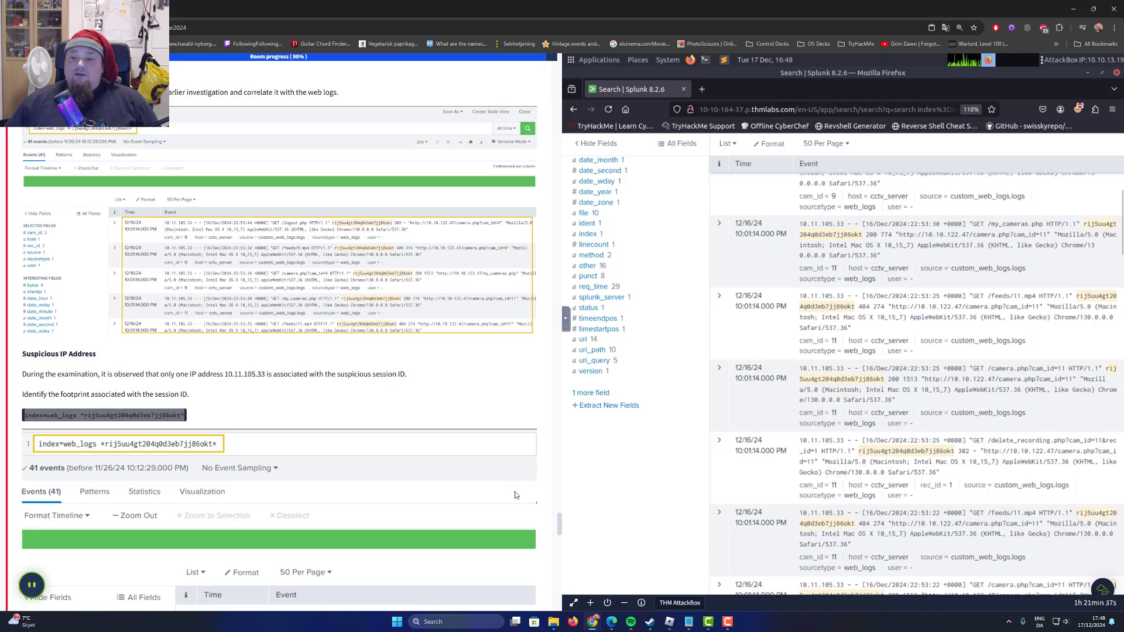
# Read the Suspicious IP Address section and view the clientip field's values for the session's web events.
pyautogui.scroll(-2, 266, 379)
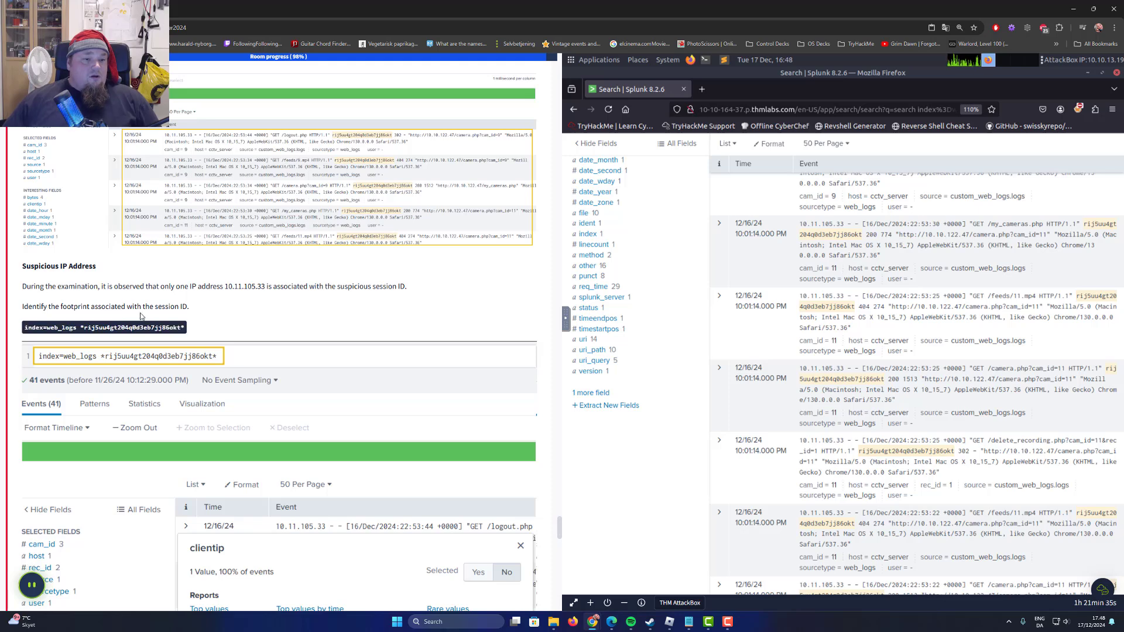
pyautogui.scroll(-4, 129, 327)
pyautogui.scroll(-2, 130, 340)
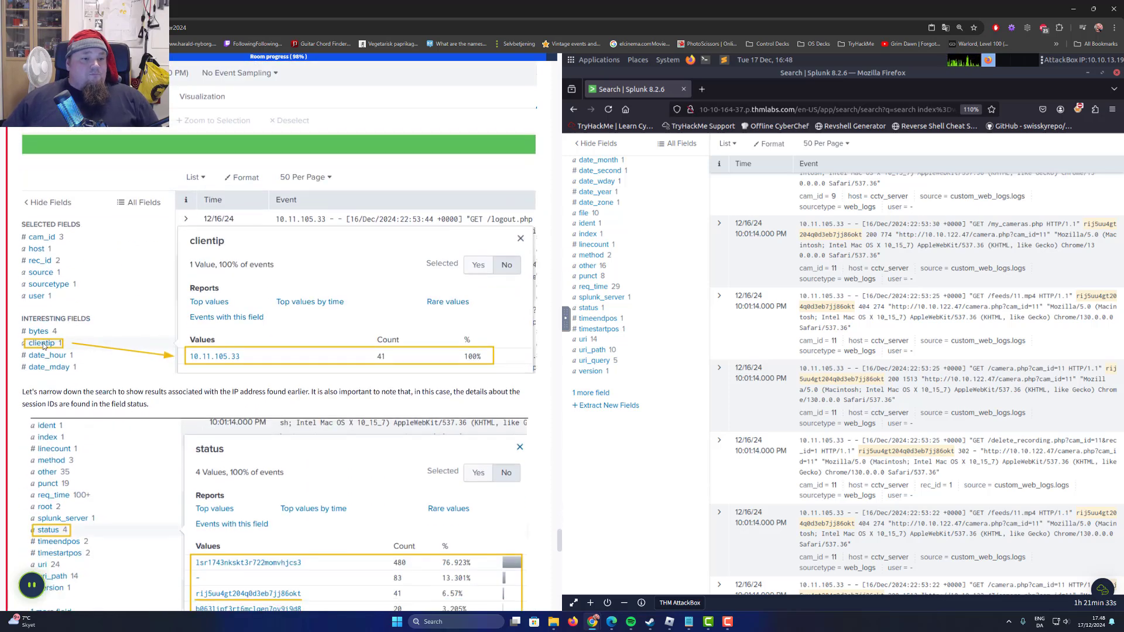
pyautogui.scroll(2, 125, 342)
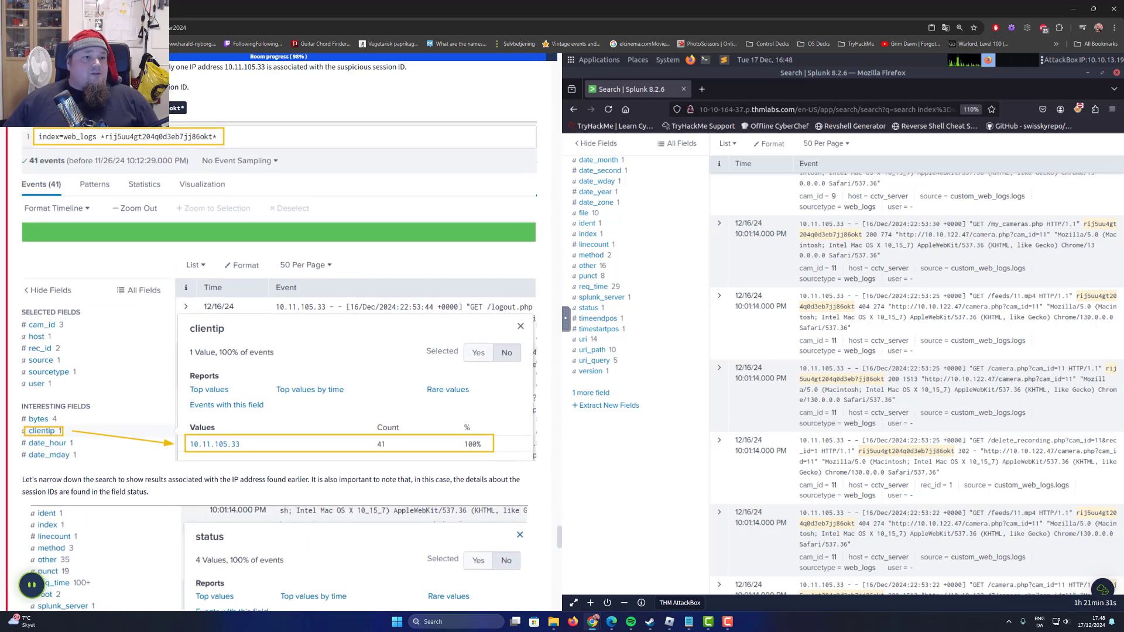
pyautogui.scroll(1, 49, 130)
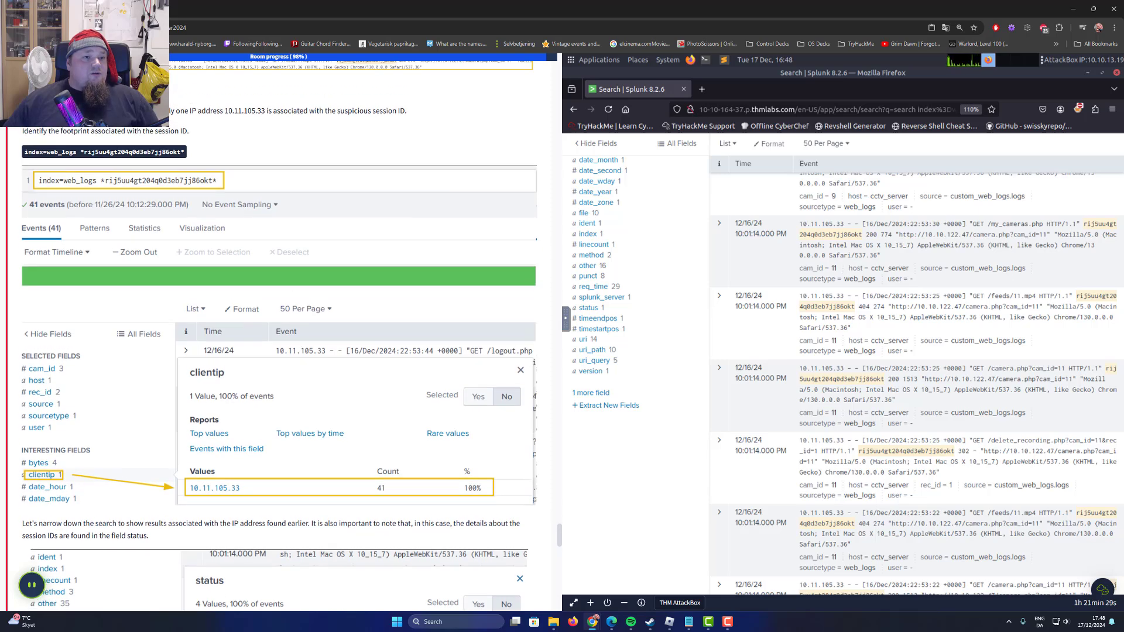
pyautogui.moveTo(173, 113)
pyautogui.mouseDown()
pyautogui.moveTo(190, 112)
pyautogui.moveTo(166, 112)
pyautogui.mouseUp()
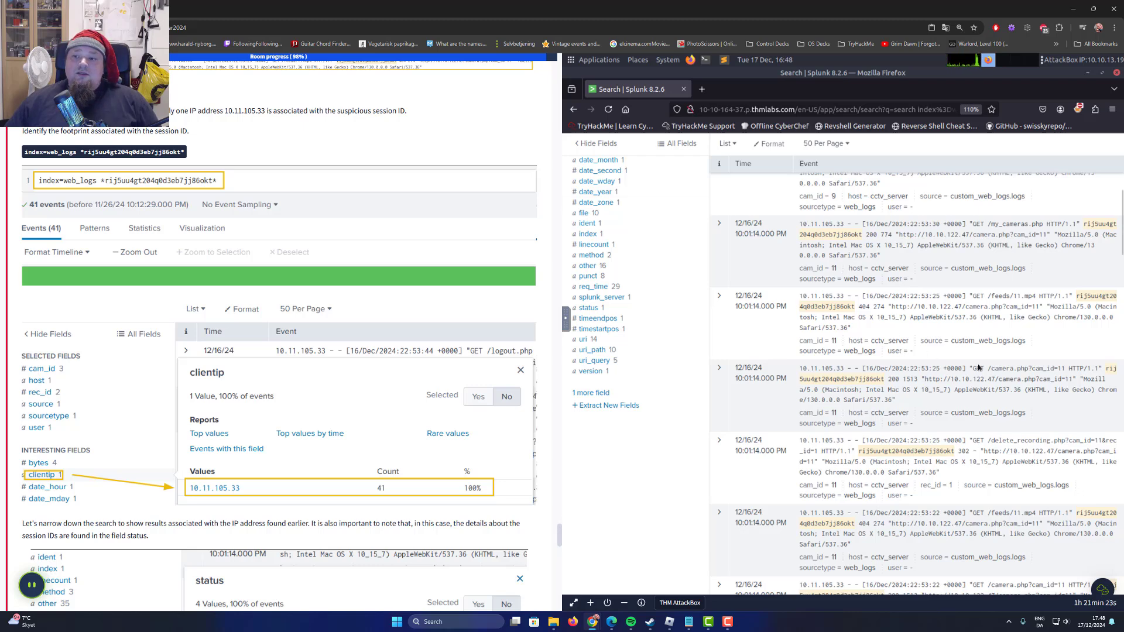
pyautogui.scroll(10, 905, 360)
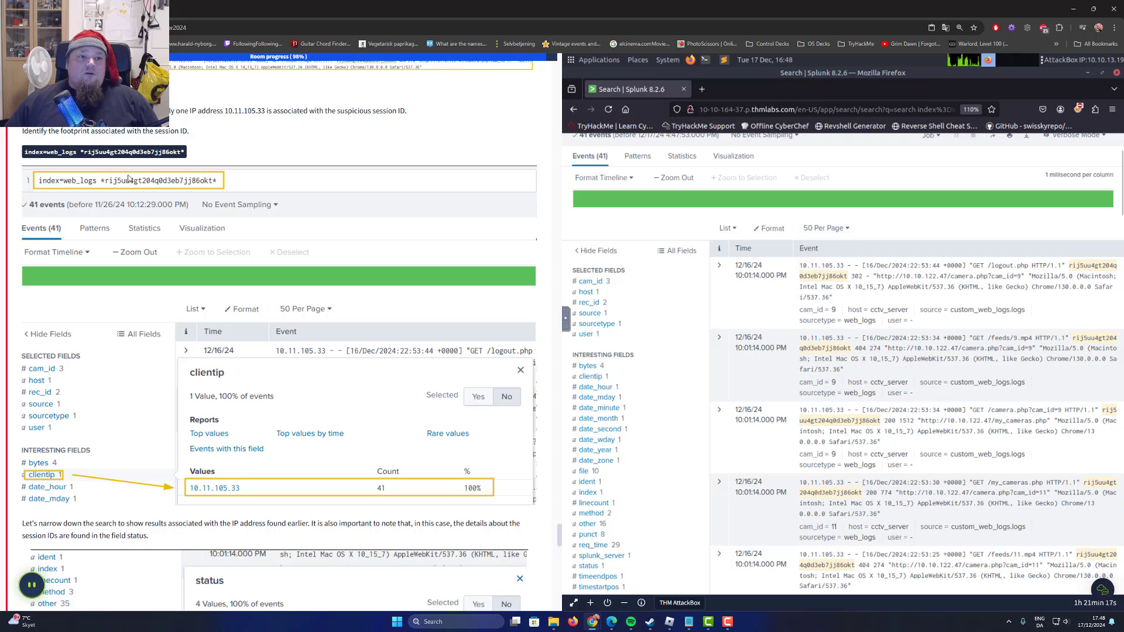
pyautogui.scroll(-1, 315, 214)
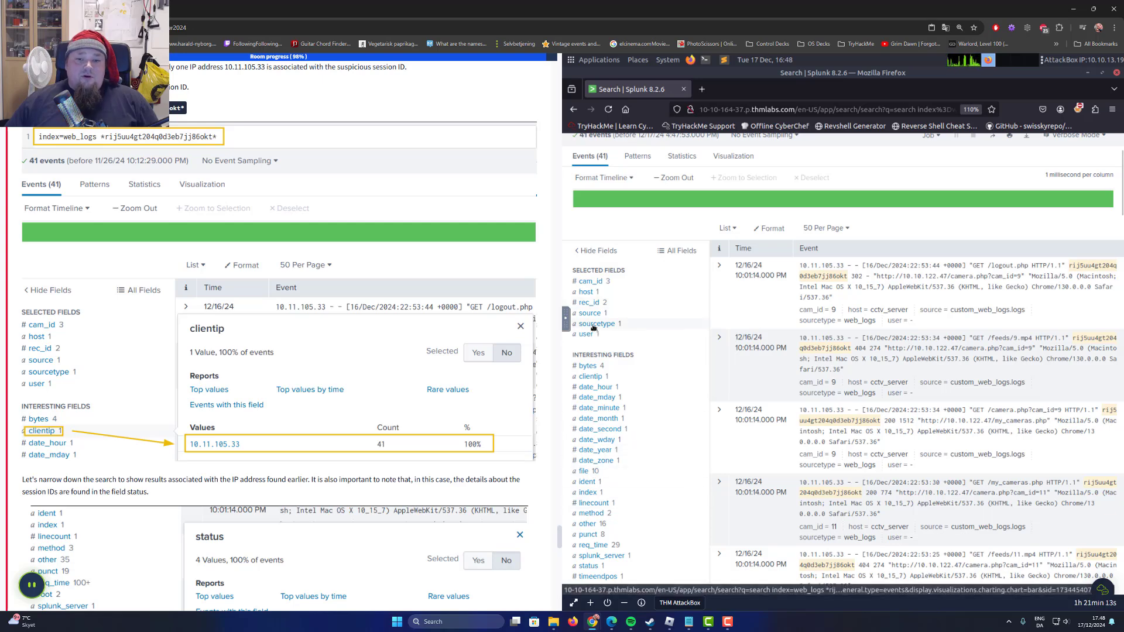
pyautogui.scroll(-3, 594, 327)
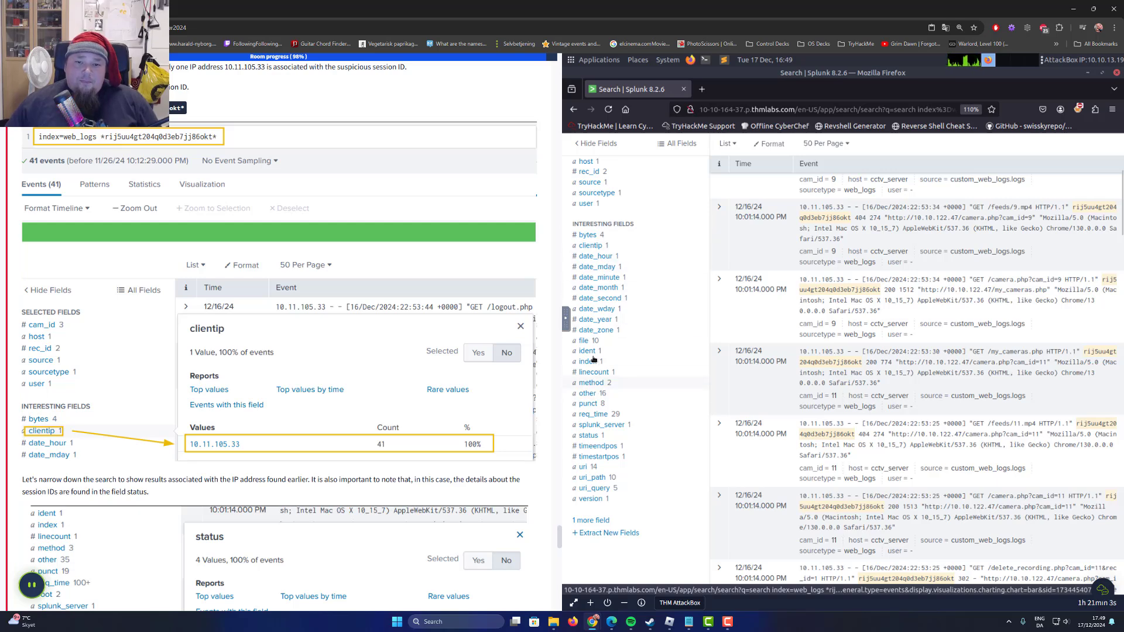
pyautogui.click(595, 247)
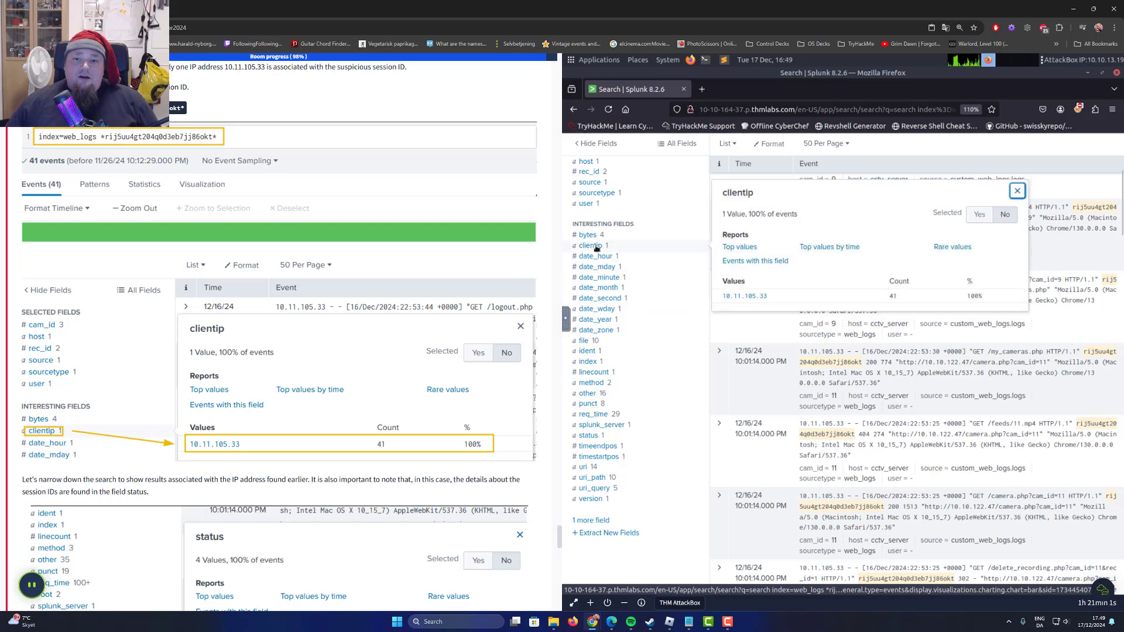
# Read the task's note about session IDs and view the status field's values for the same events.
pyautogui.scroll(-3, 307, 322)
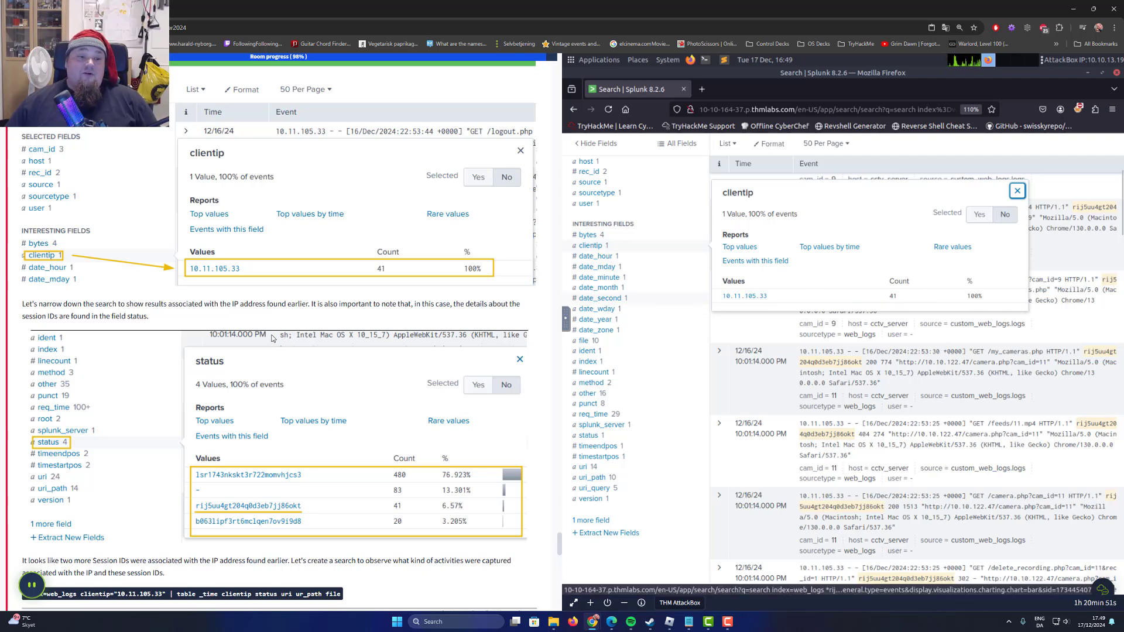
pyautogui.scroll(-1, 297, 334)
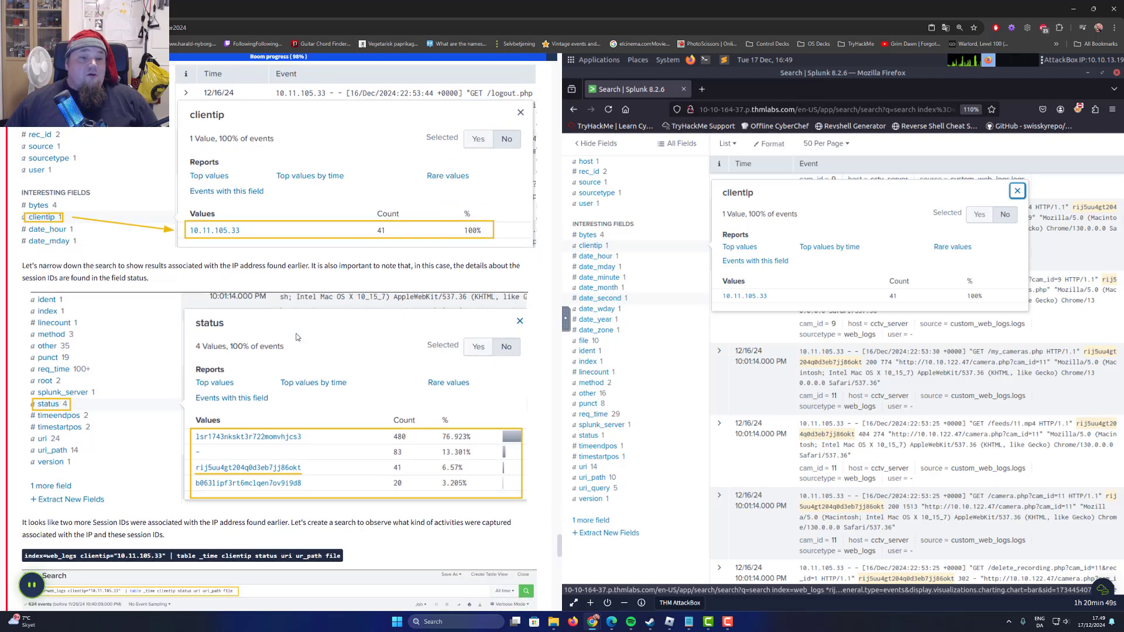
pyautogui.click(588, 436)
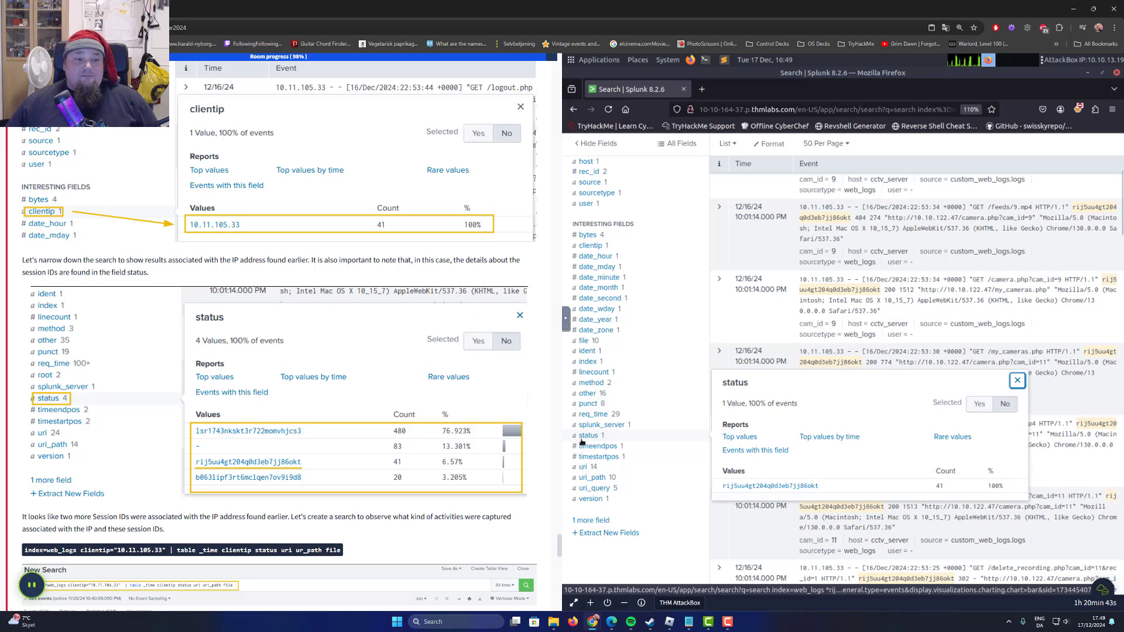
pyautogui.scroll(-1, 838, 468)
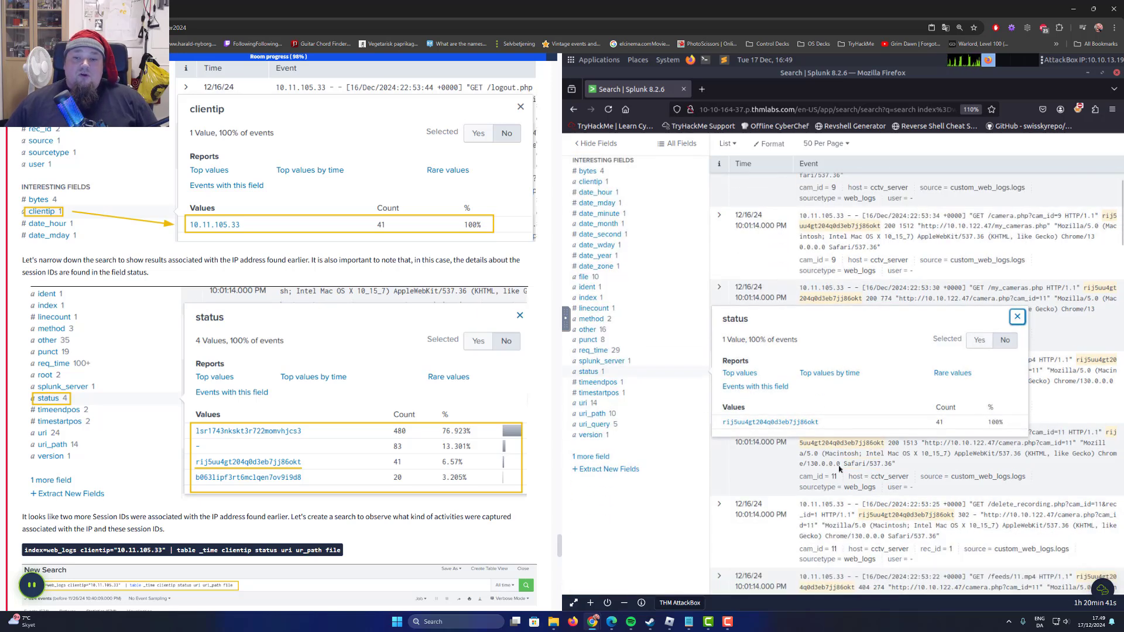
# Replace the query with the task's index=web_logs clientip="10.11.105.33" | table _time clientip status uri ur_path file and run the search.
pyautogui.scroll(-2, 248, 439)
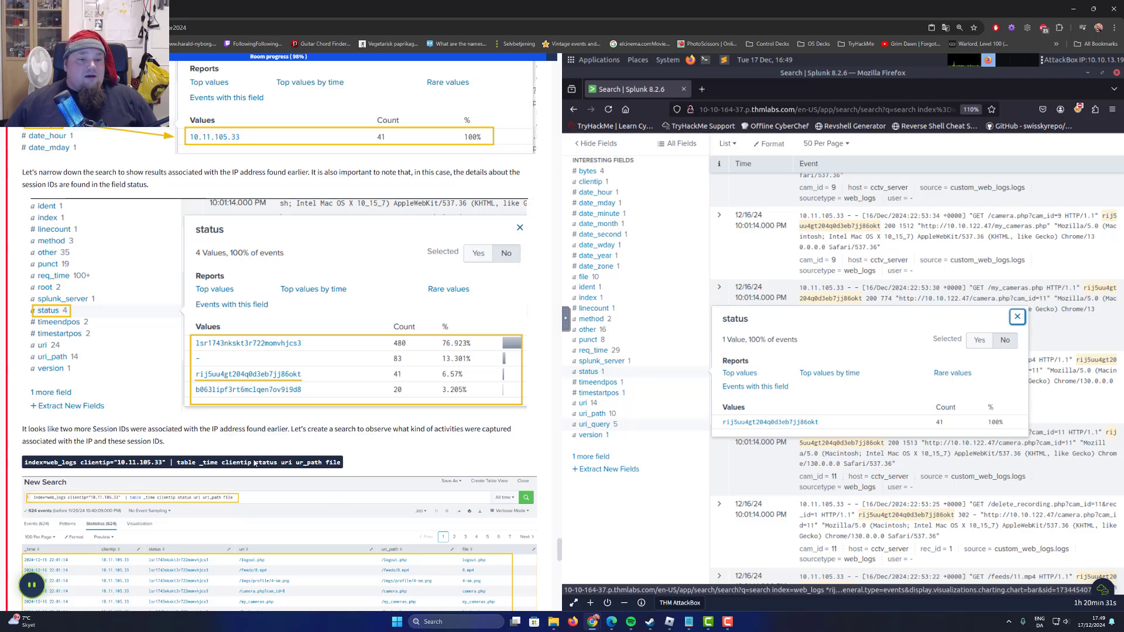
pyautogui.moveTo(342, 462); pyautogui.dragTo(25, 463)
pyautogui.rightClick(45, 463)
pyautogui.click(67, 474)
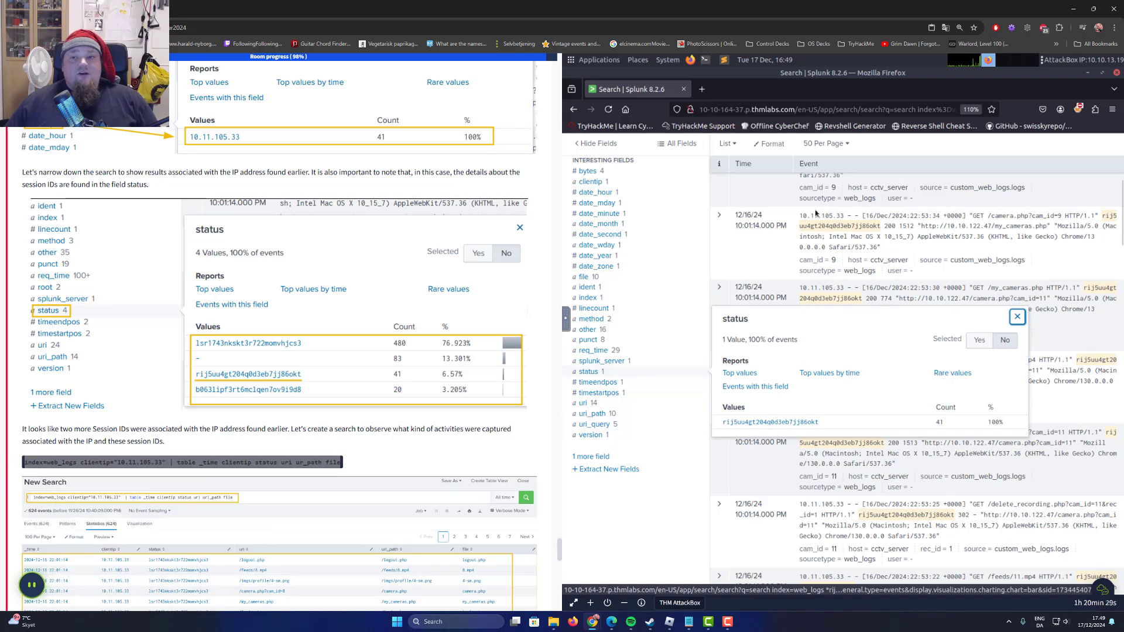
pyautogui.scroll(5, 816, 214)
pyautogui.tripleClick(771, 216)
pyautogui.hotkey('ctrl', 'v')
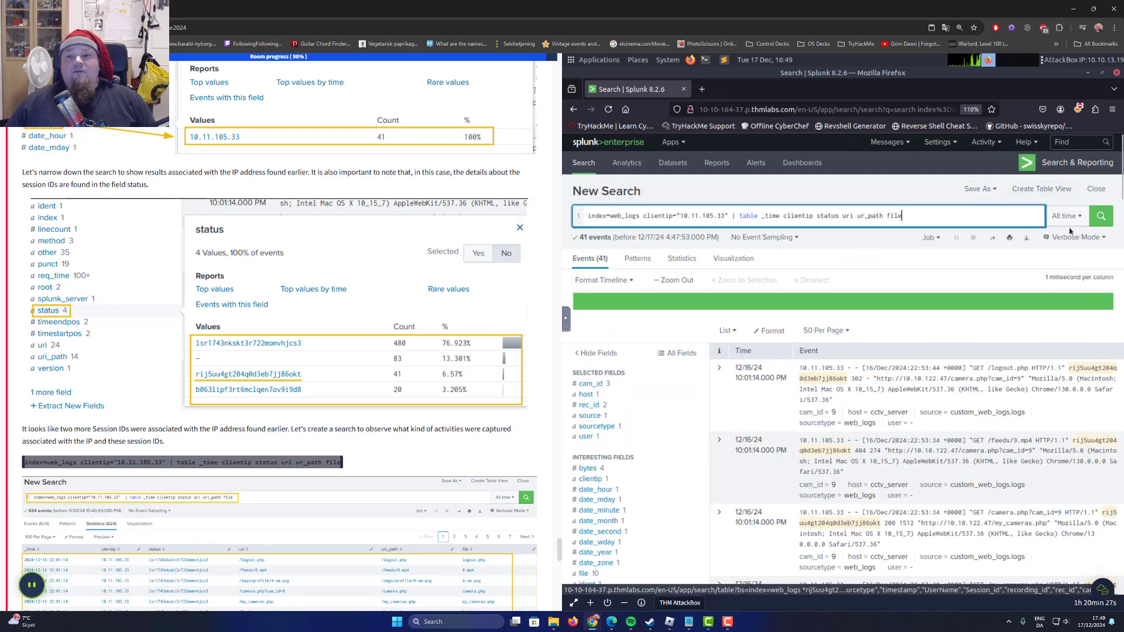
pyautogui.press('Return')
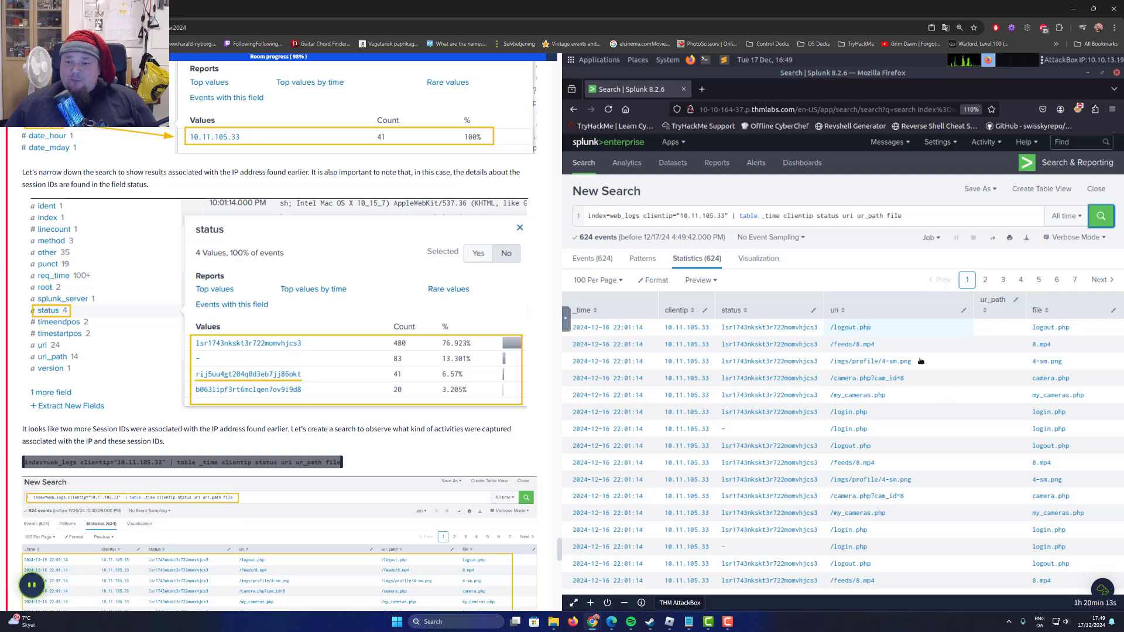
# Review the table of requests from the suspicious IP address and read on to the Connecting the Dots section.
pyautogui.scroll(-5, 920, 361)
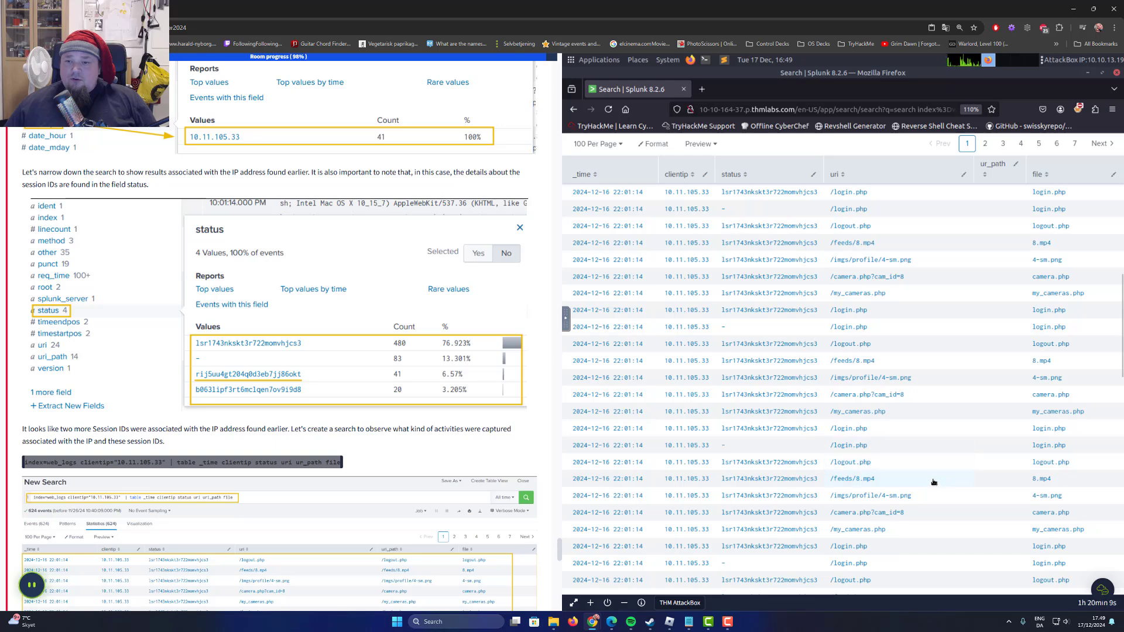
pyautogui.scroll(-3, 819, 410)
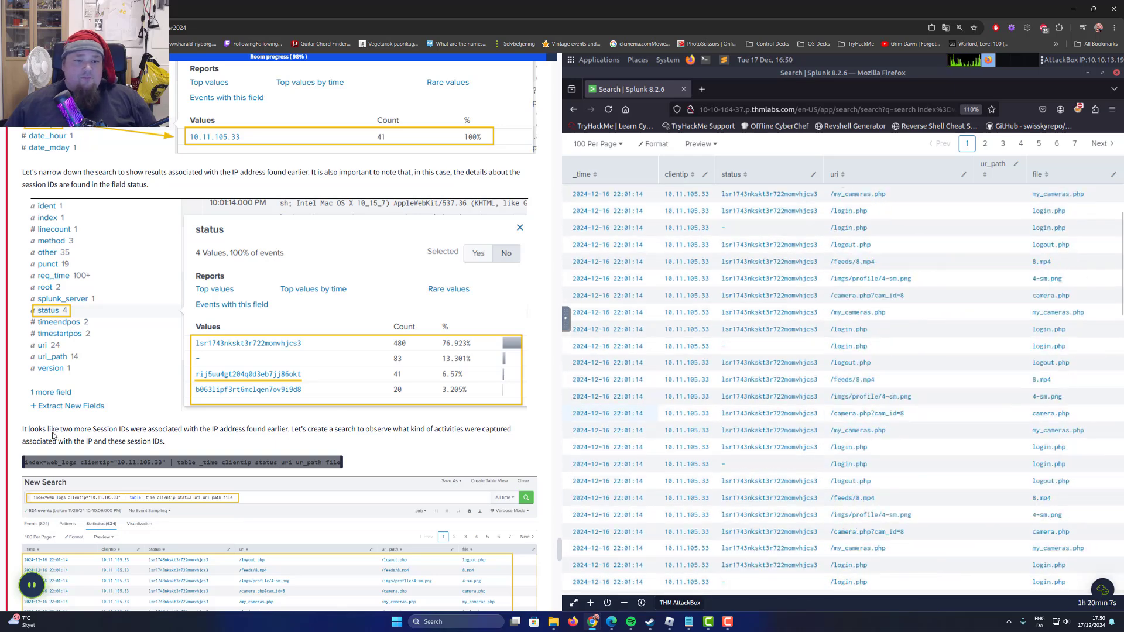
pyautogui.scroll(-4, 53, 436)
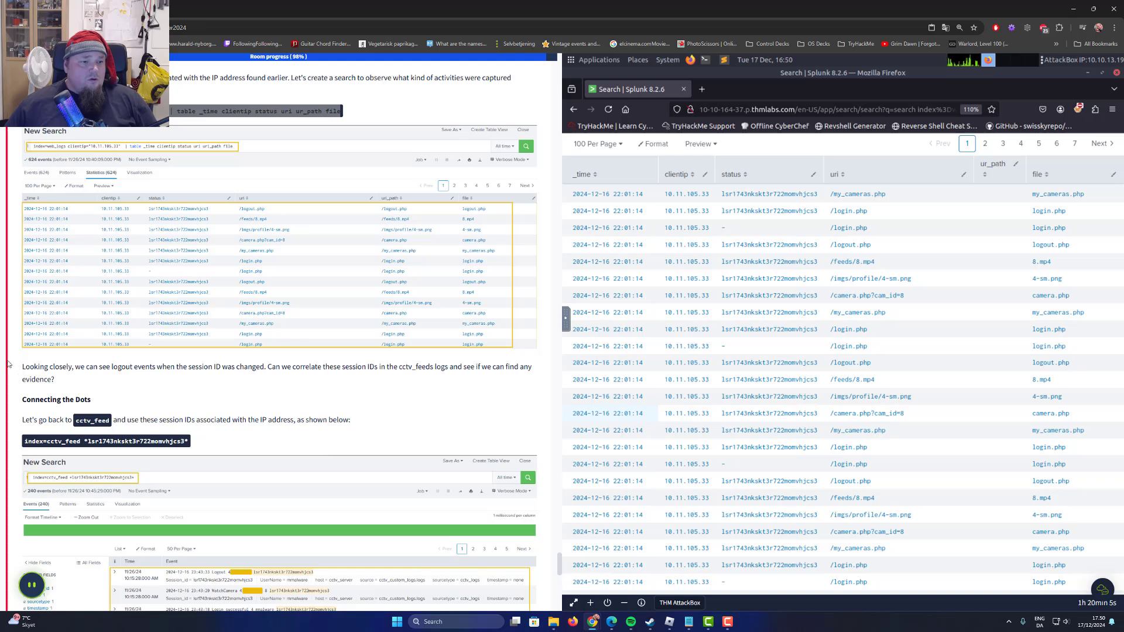
pyautogui.moveTo(25, 367); pyautogui.dragTo(367, 369)
pyautogui.moveTo(40, 399); pyautogui.dragTo(76, 399)
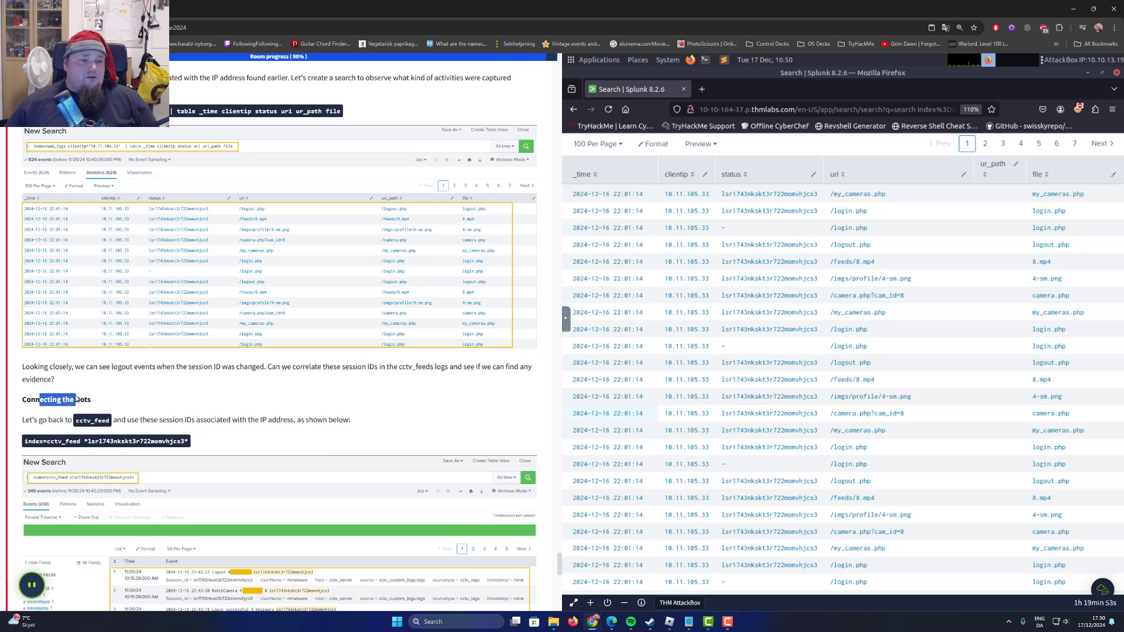
# Replace the query with the Connecting the Dots example and search cctv_feed for the other session ID tied to the suspicious IP address.
pyautogui.moveTo(20, 443); pyautogui.dragTo(201, 445)
pyautogui.rightClick(148, 446)
pyautogui.click(176, 454)
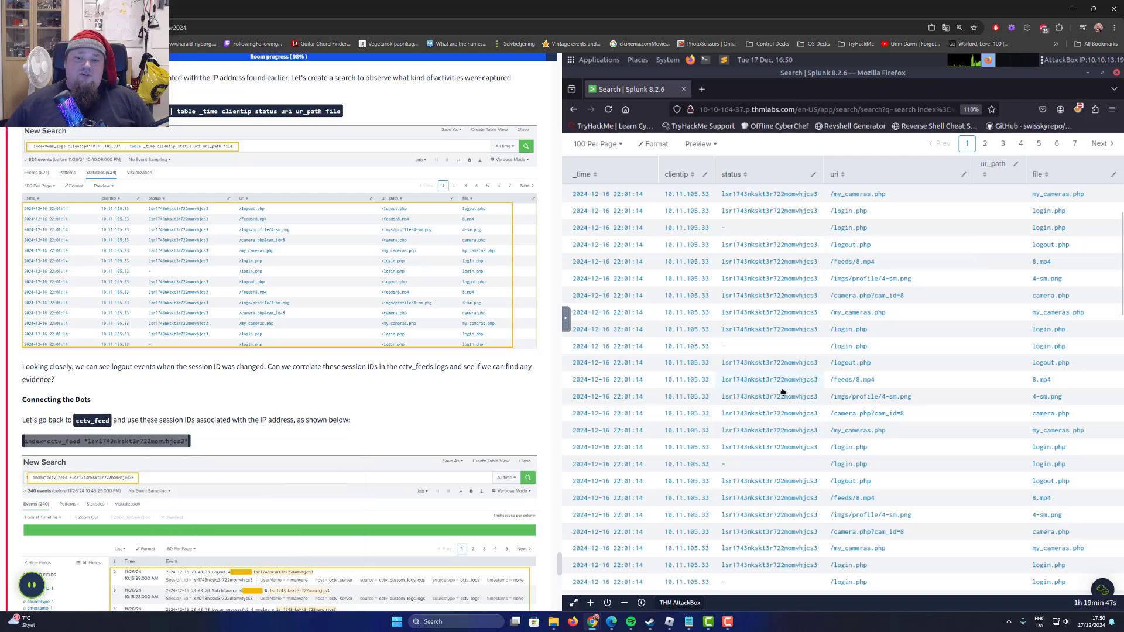
pyautogui.scroll(3, 799, 392)
pyautogui.tripleClick(790, 217)
pyautogui.hotkey('ctrl', 'v')
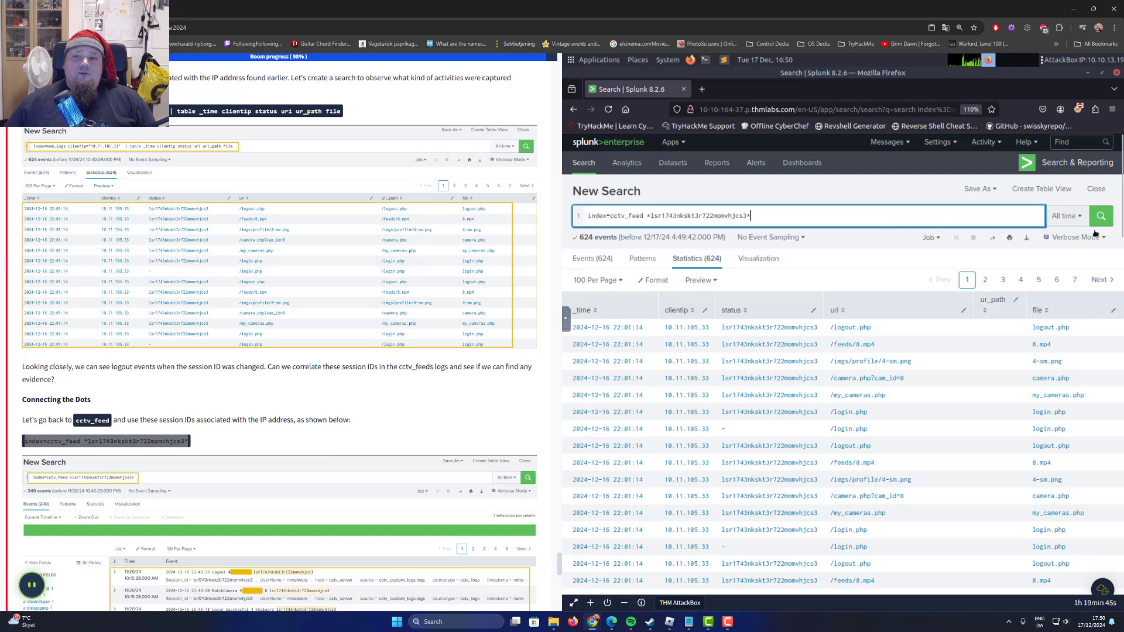
pyautogui.press('Return')
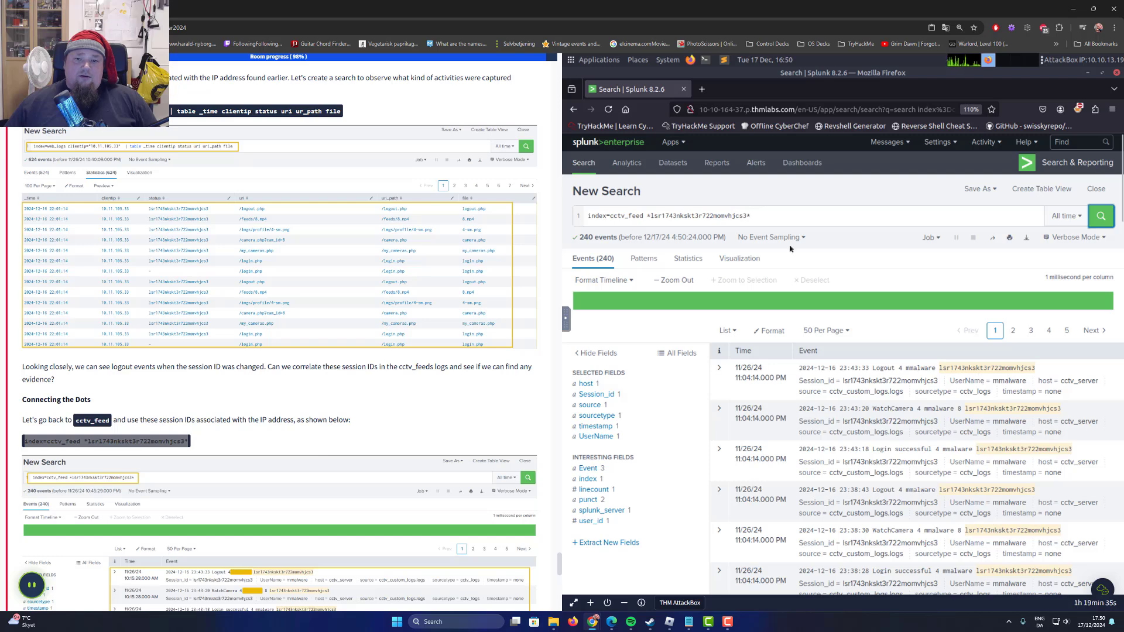
# Read the task's conclusion about the user name associated with the attack and the attack timeline.
pyautogui.scroll(-5, 181, 346)
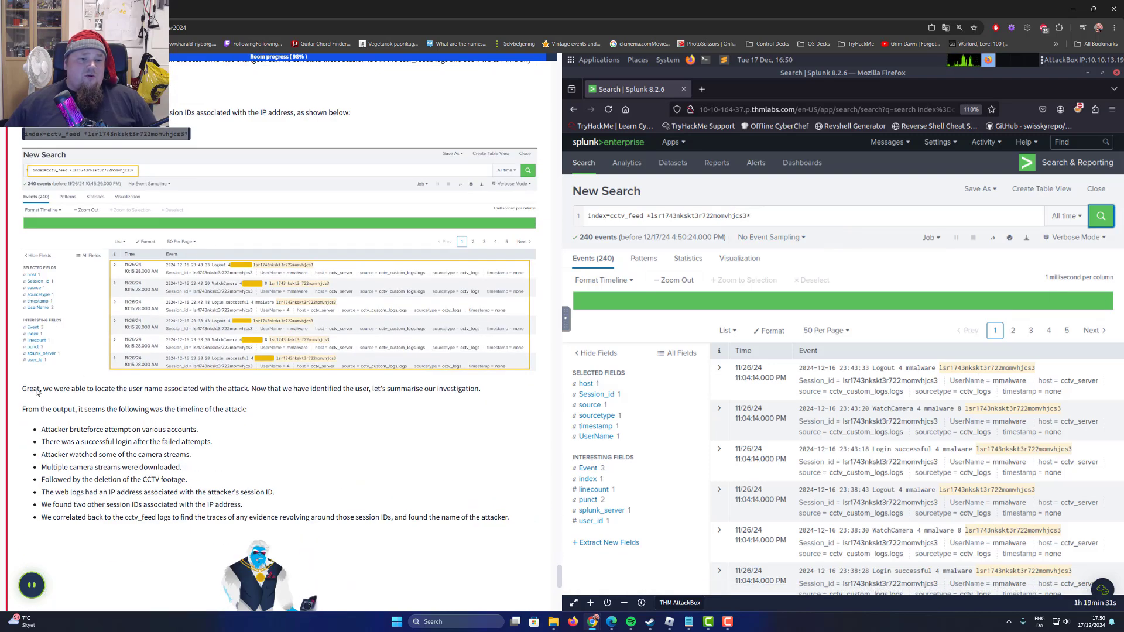
pyautogui.moveTo(37, 393); pyautogui.dragTo(271, 391)
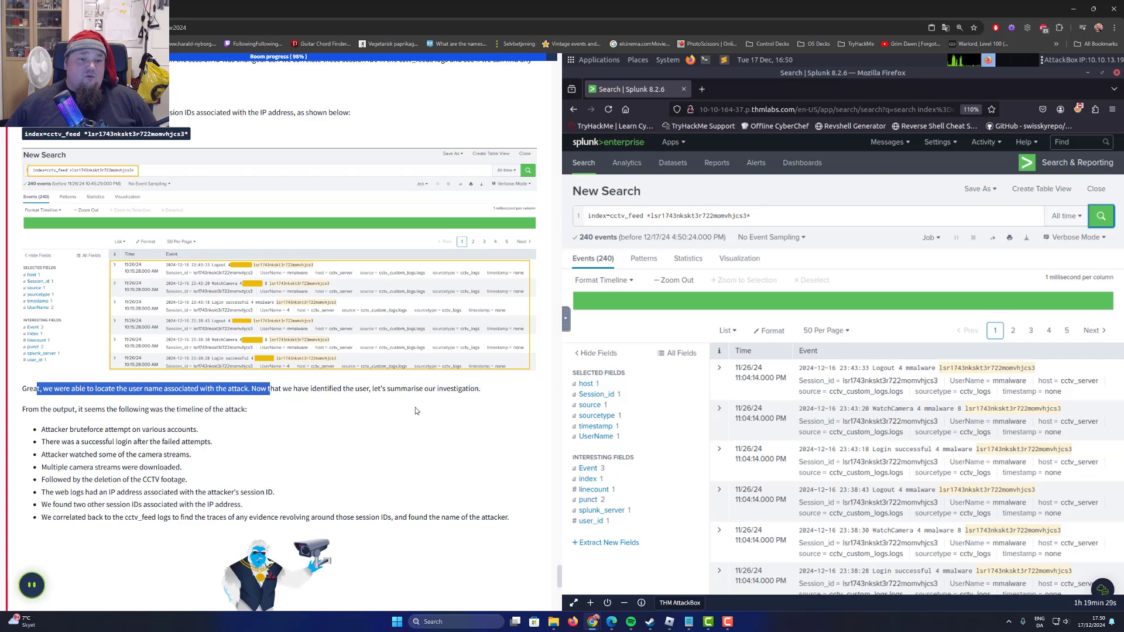
pyautogui.moveTo(463, 389); pyautogui.dragTo(363, 389)
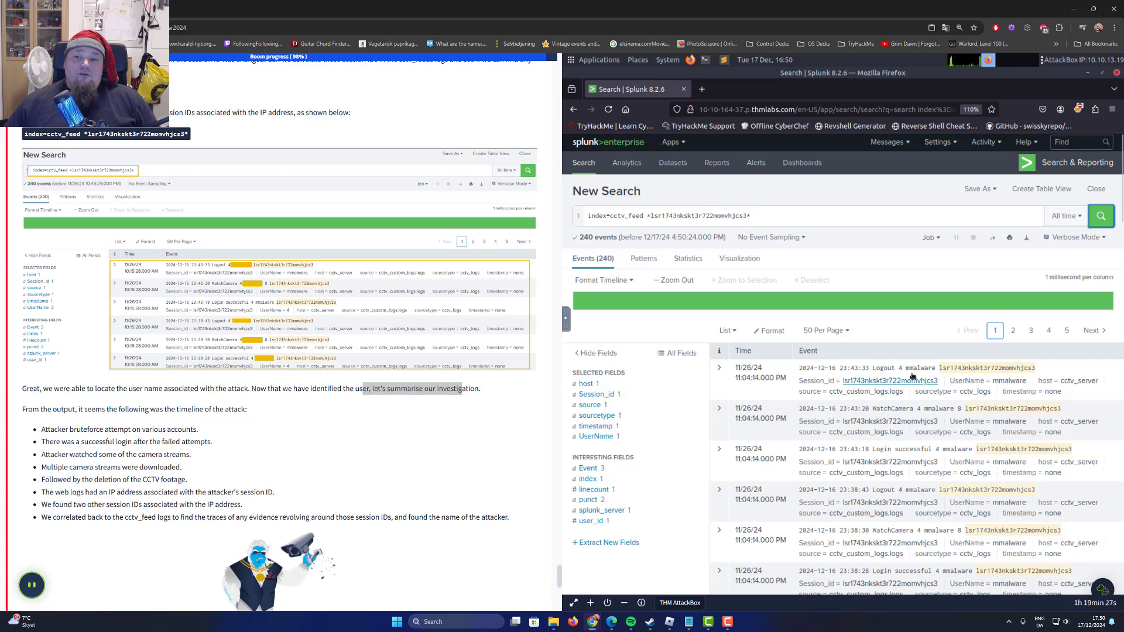
# Copy the UserName value from the first Logout event in the cctv_feed search results.
pyautogui.click(1007, 382)
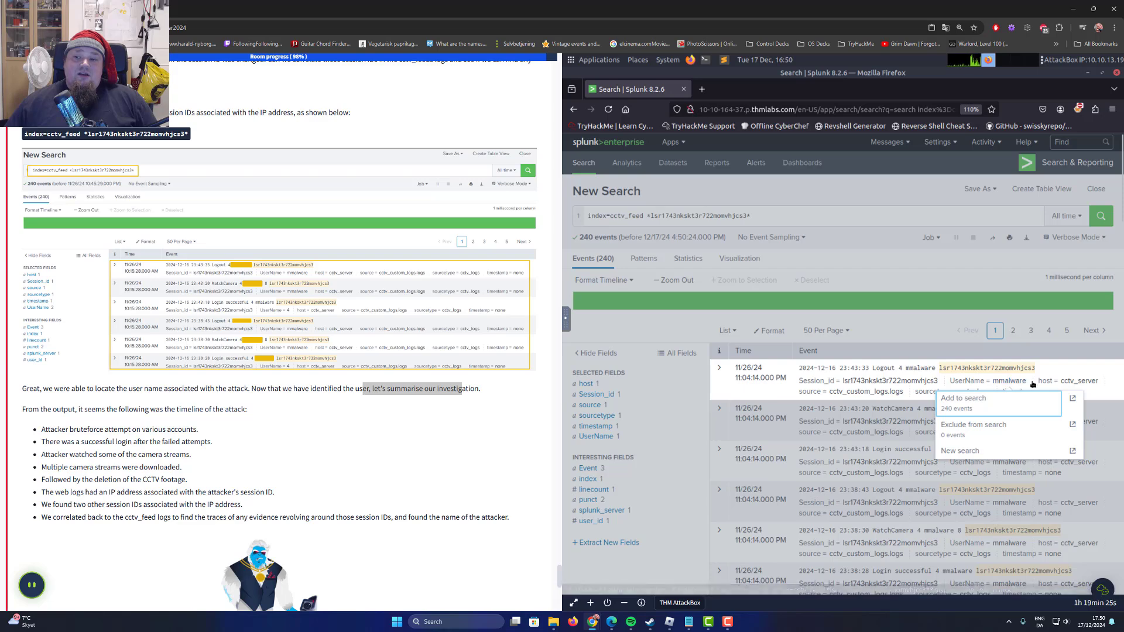
pyautogui.moveTo(1033, 384); pyautogui.dragTo(992, 382)
pyautogui.rightClick(1000, 384)
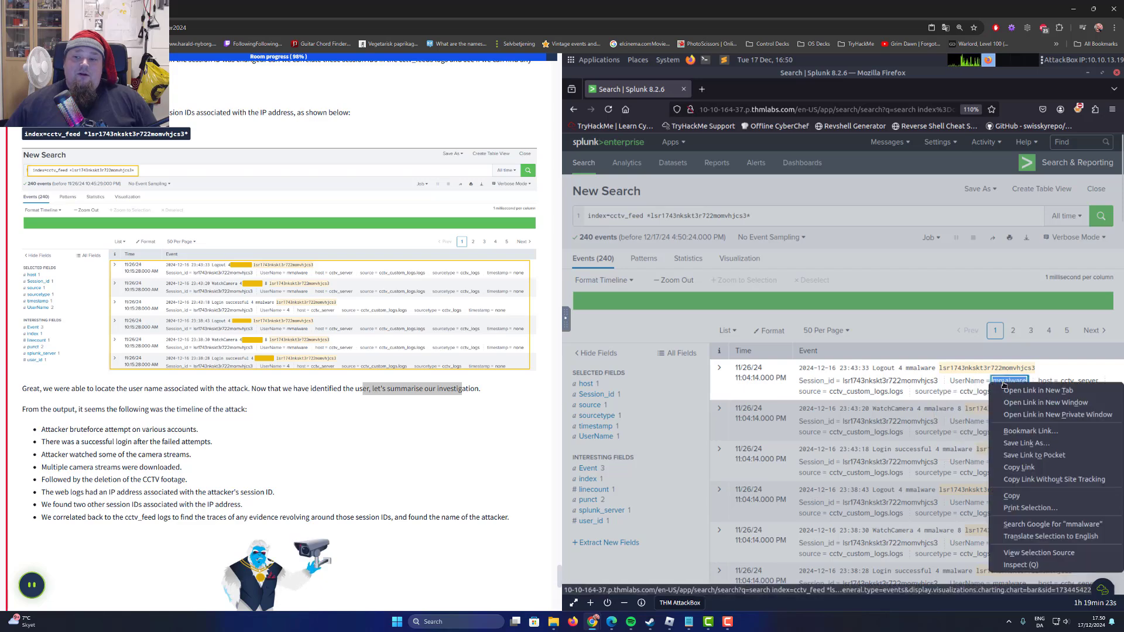
pyautogui.click(1031, 498)
# Submit mmalware as the answer to the question about the name of the attacker who deleted the CCTV footage.
pyautogui.scroll(-8, 307, 427)
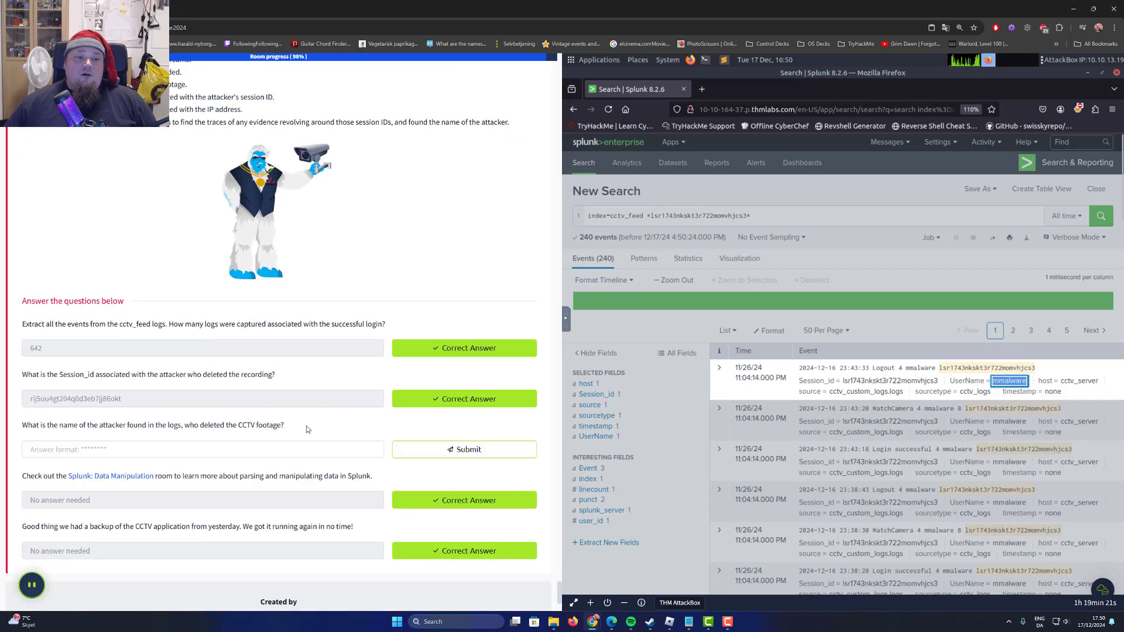
pyautogui.click(205, 288)
pyautogui.hotkey('ctrl', 'v')
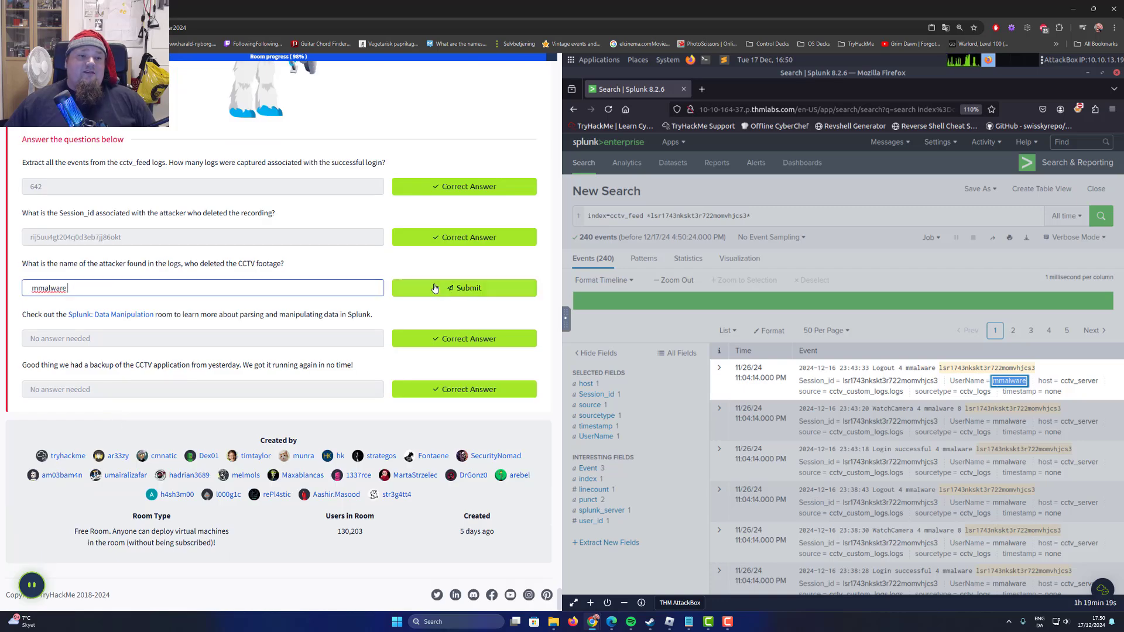
pyautogui.click(439, 288)
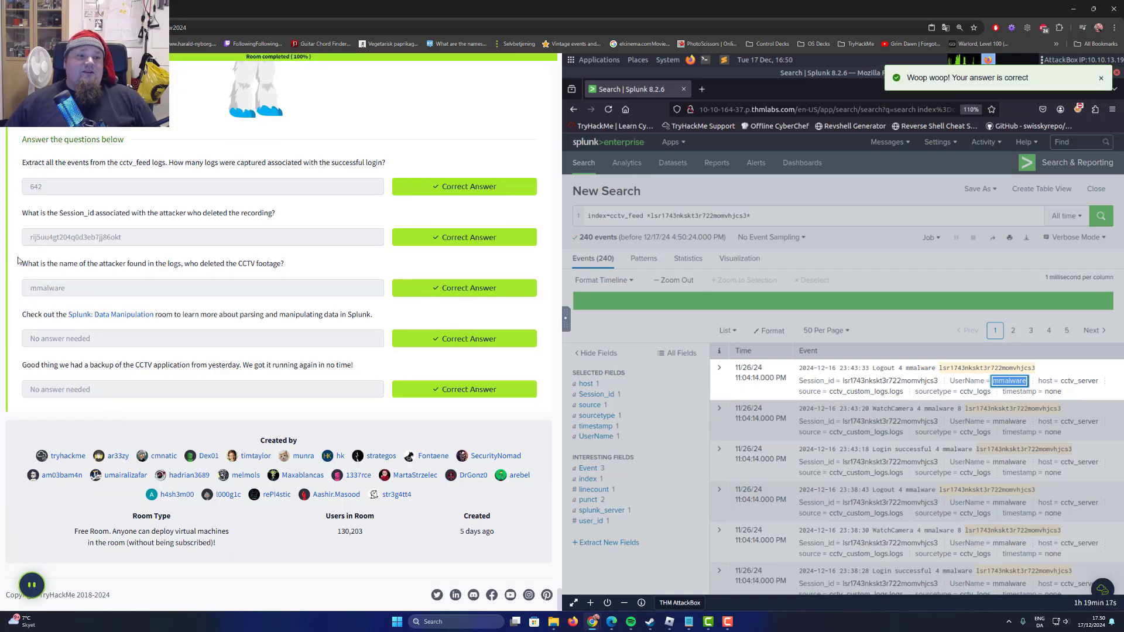
# Review the task's path from the suspicious IP address and its session IDs to the attack timeline and the final question.
pyautogui.moveTo(27, 264); pyautogui.dragTo(251, 263)
pyautogui.click(251, 263)
pyautogui.scroll(8, 251, 264)
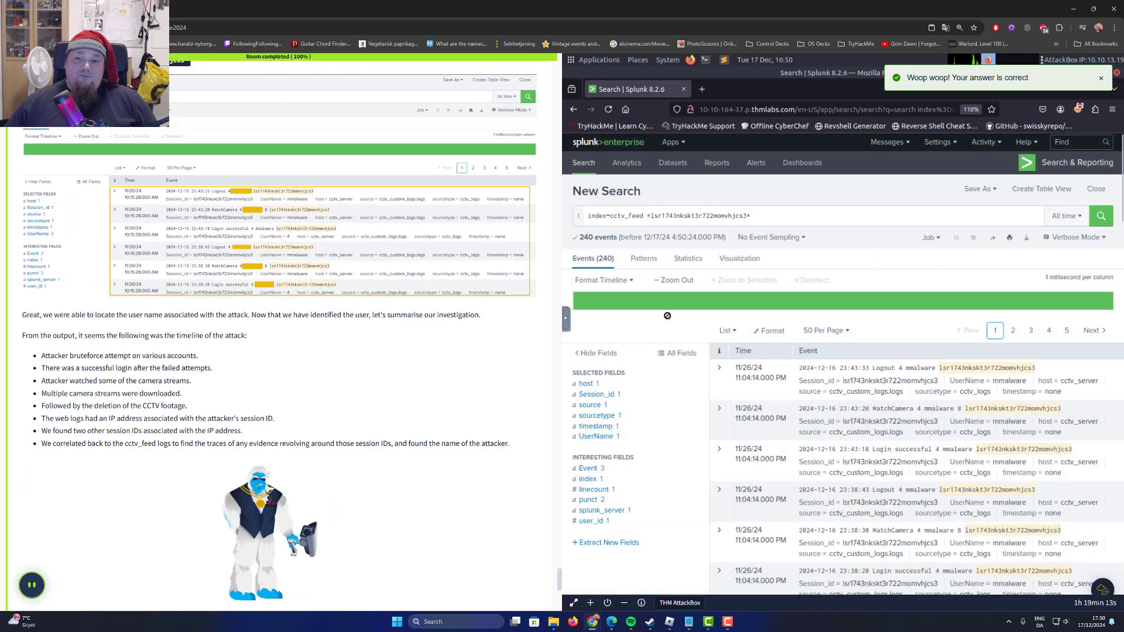
pyautogui.scroll(2, 82, 390)
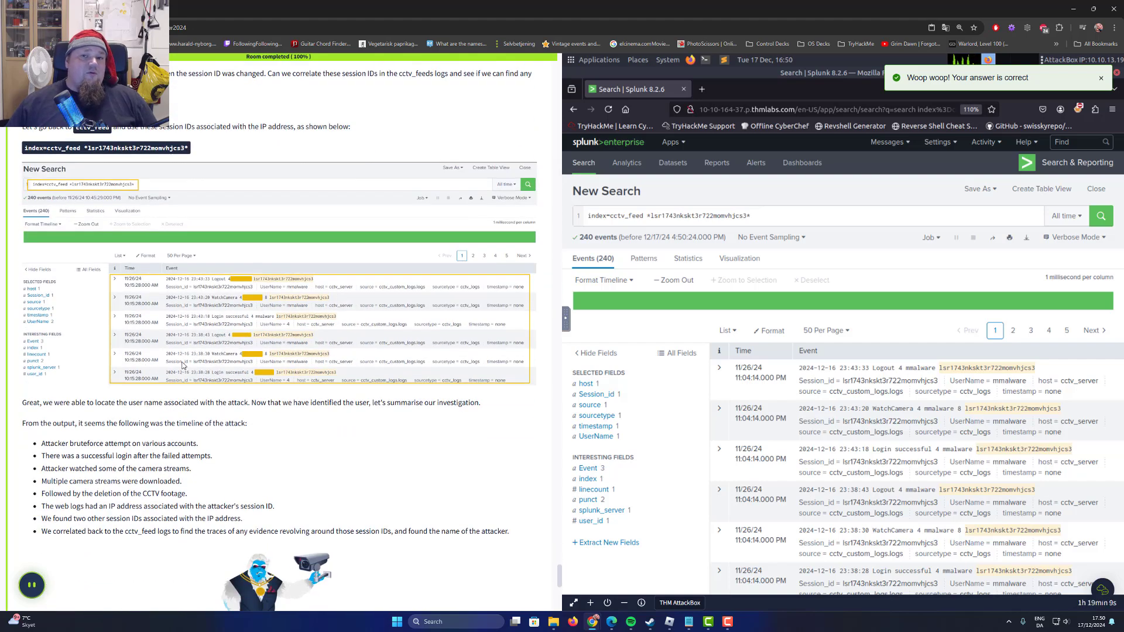
pyautogui.scroll(8, 388, 352)
pyautogui.scroll(10, 388, 349)
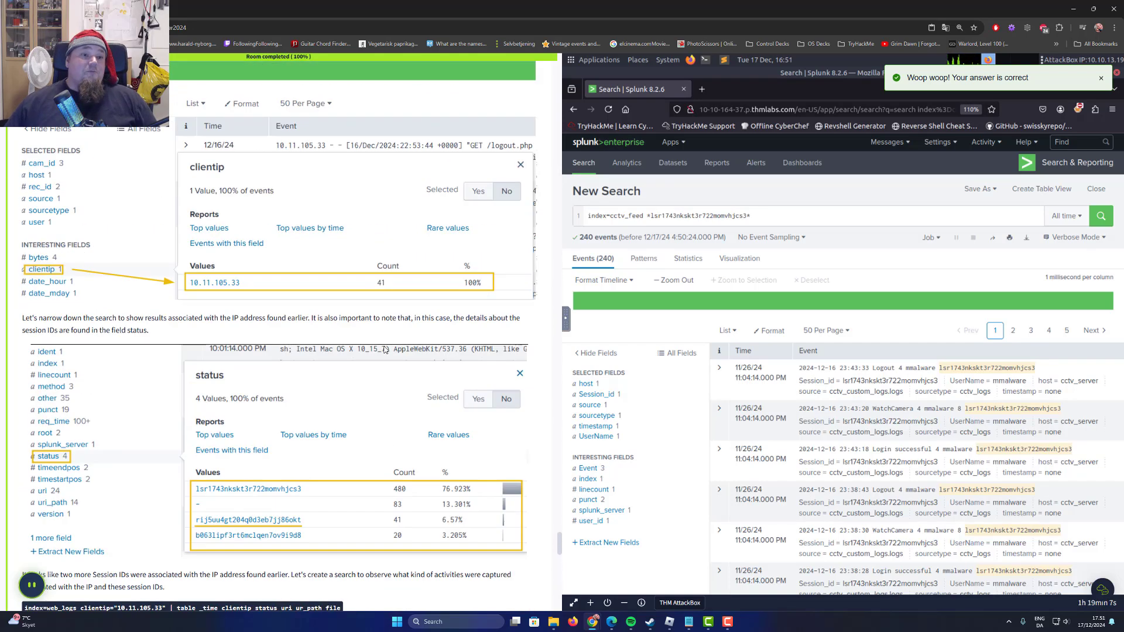
pyautogui.moveTo(764, 216); pyautogui.dragTo(527, 226)
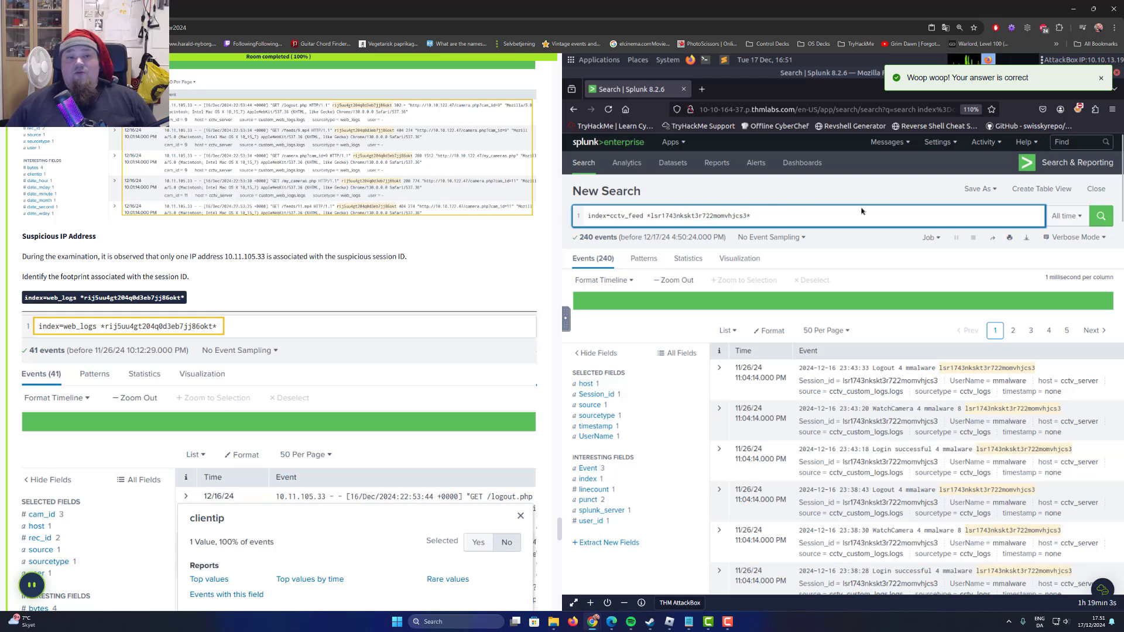
pyautogui.scroll(-10, 299, 257)
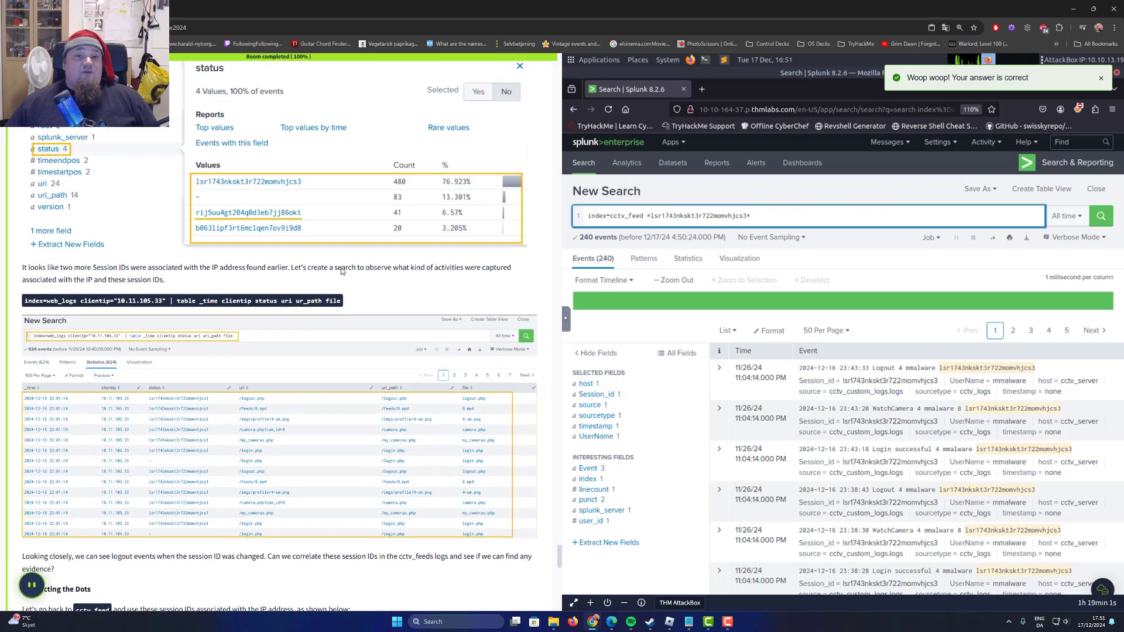
pyautogui.scroll(-15, 341, 271)
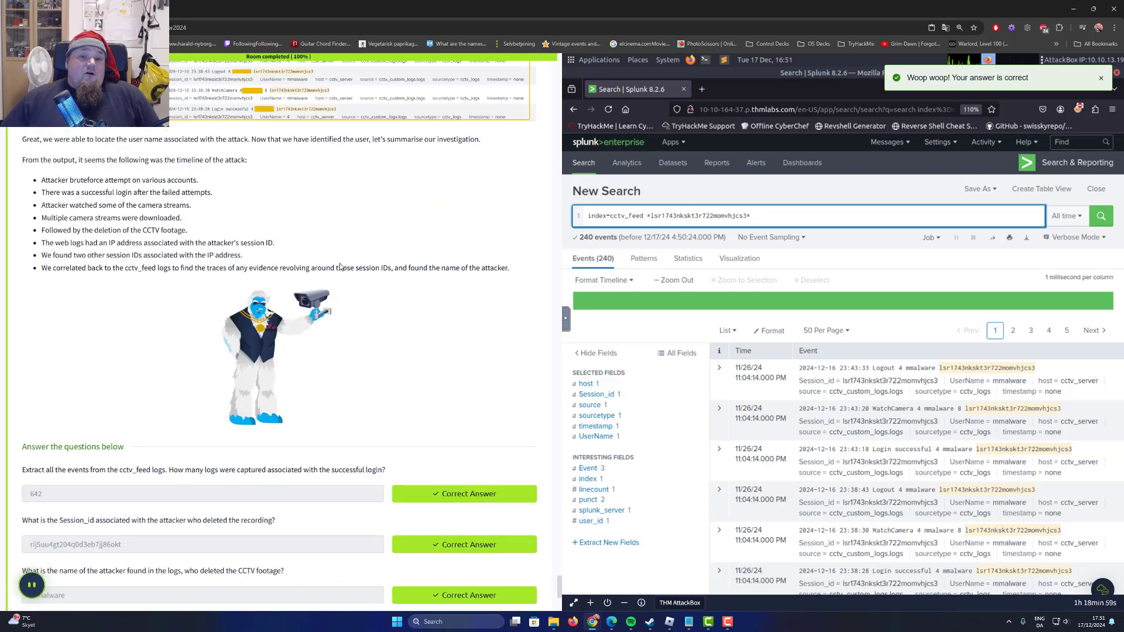
# Retrace the walkthrough from the attack timeline back to the Correlating With the Web Logs section and its remark on the attacker's activities.
pyautogui.scroll(7, 319, 276)
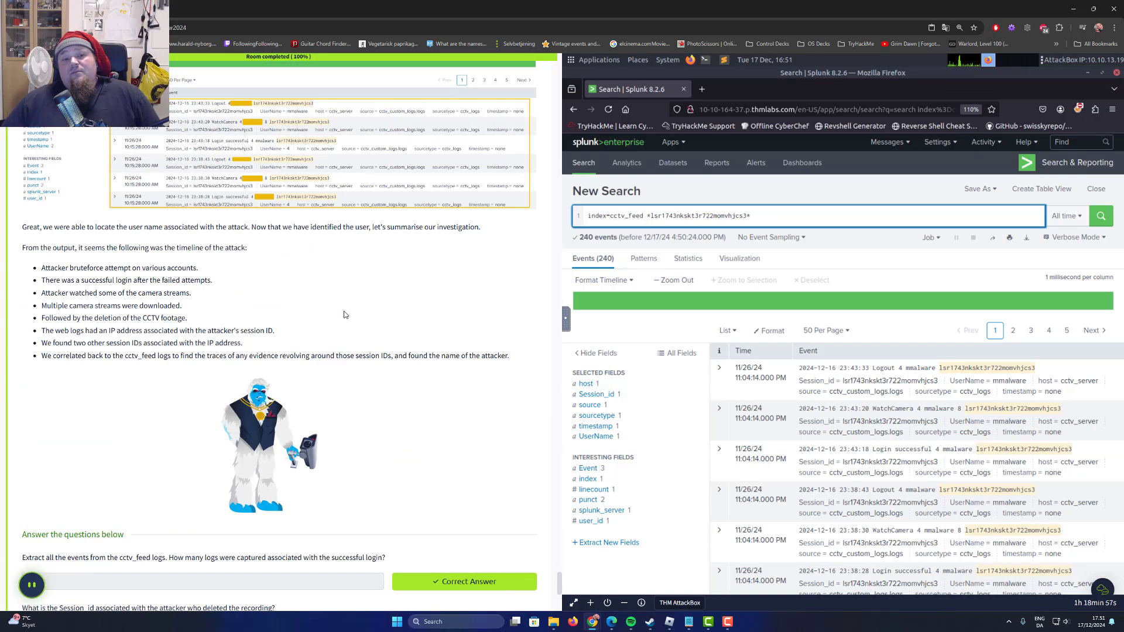
pyautogui.scroll(4, 352, 318)
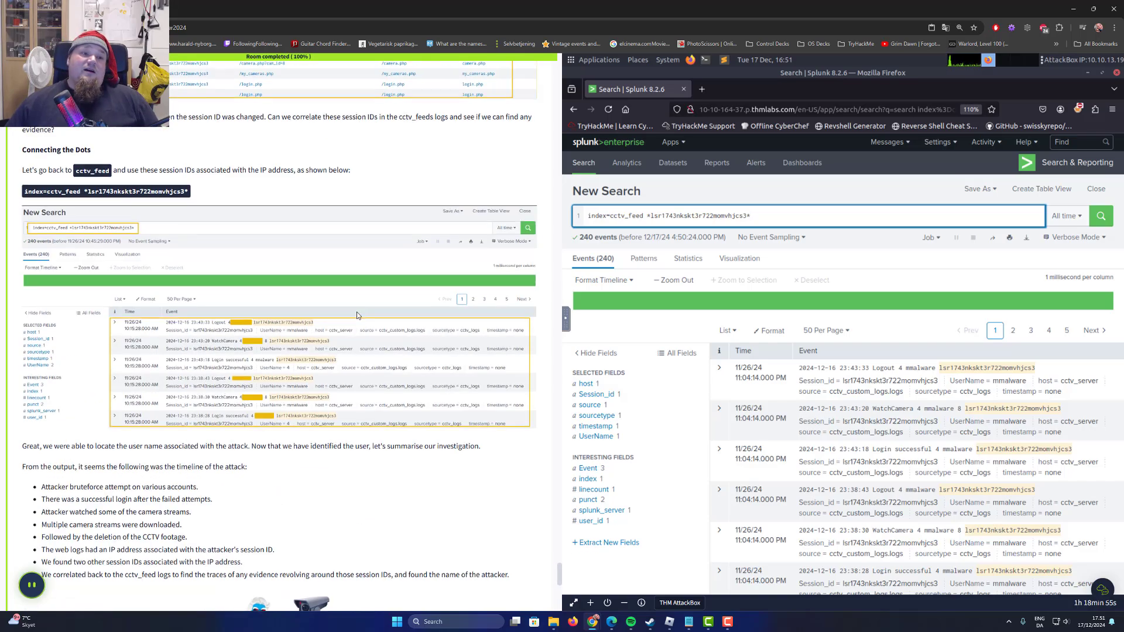
pyautogui.scroll(8, 349, 317)
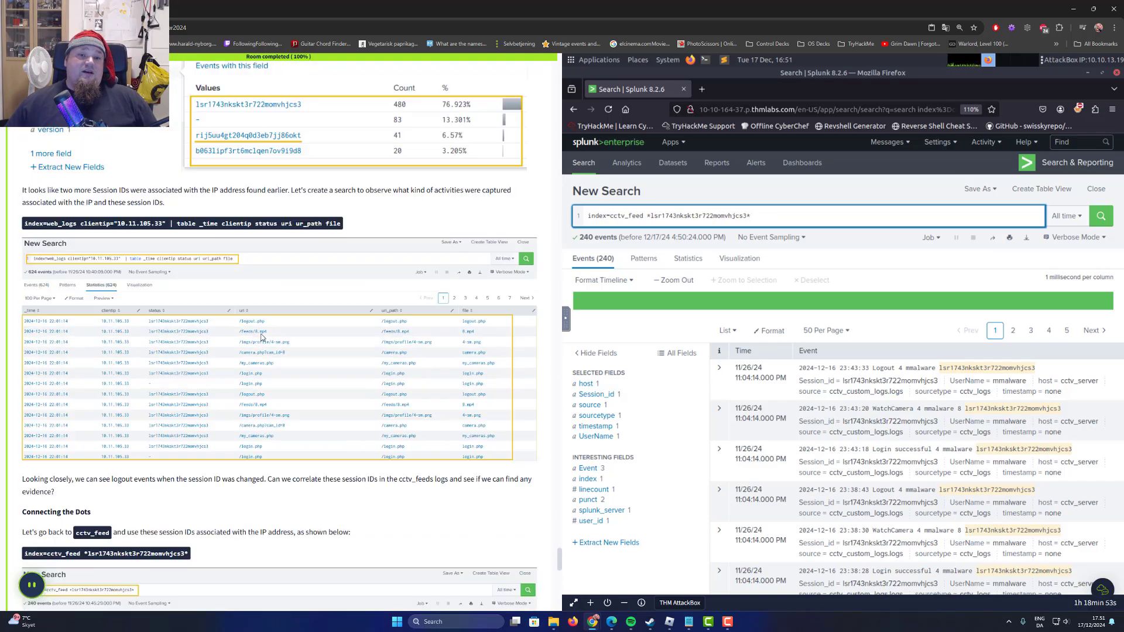
pyautogui.scroll(8, 286, 349)
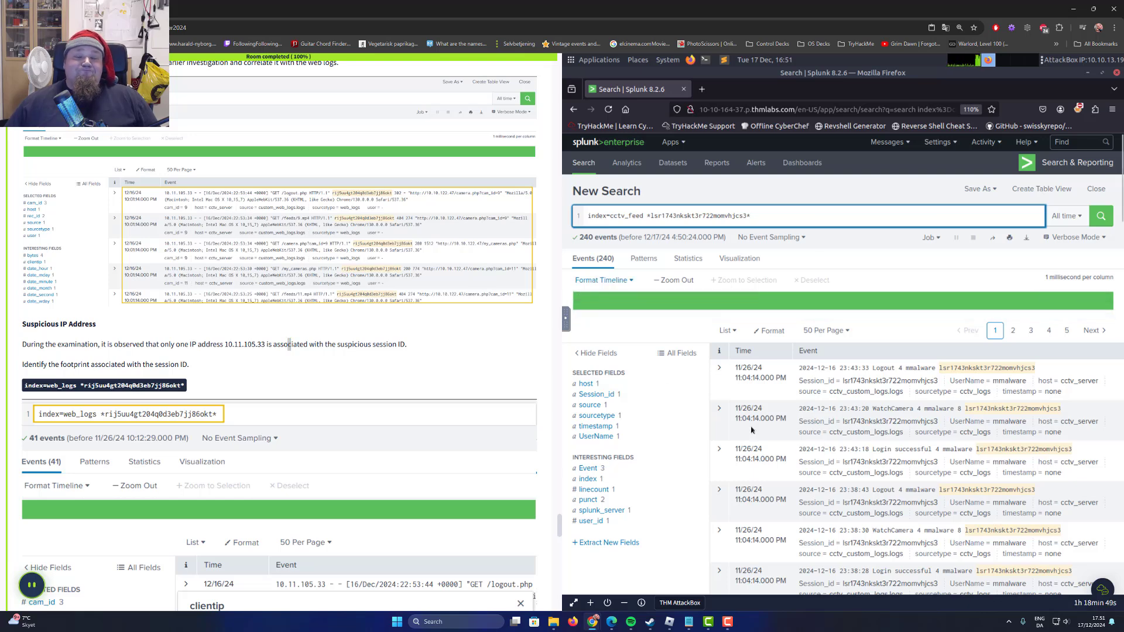
pyautogui.scroll(3, 261, 277)
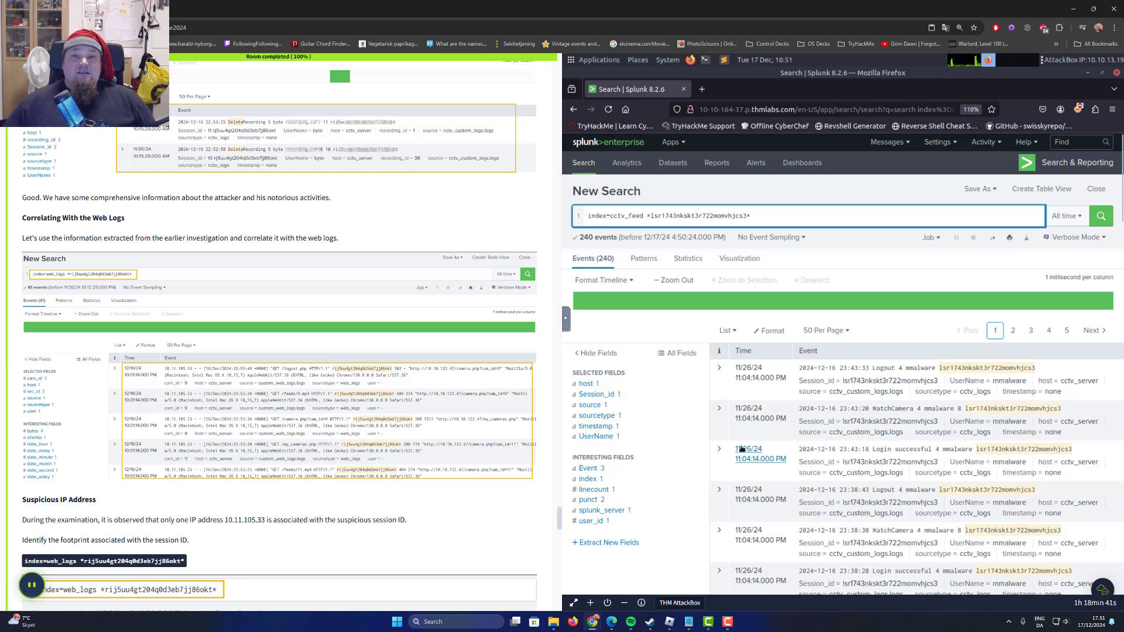
pyautogui.doubleClick(294, 200)
pyautogui.doubleClick(316, 198)
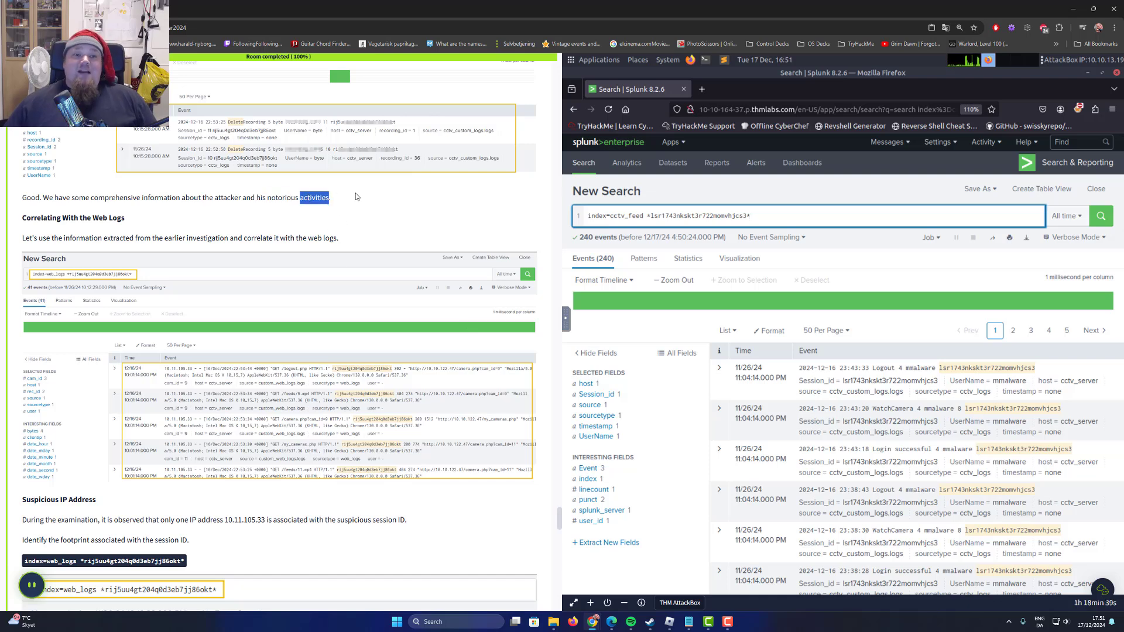
pyautogui.click(360, 197)
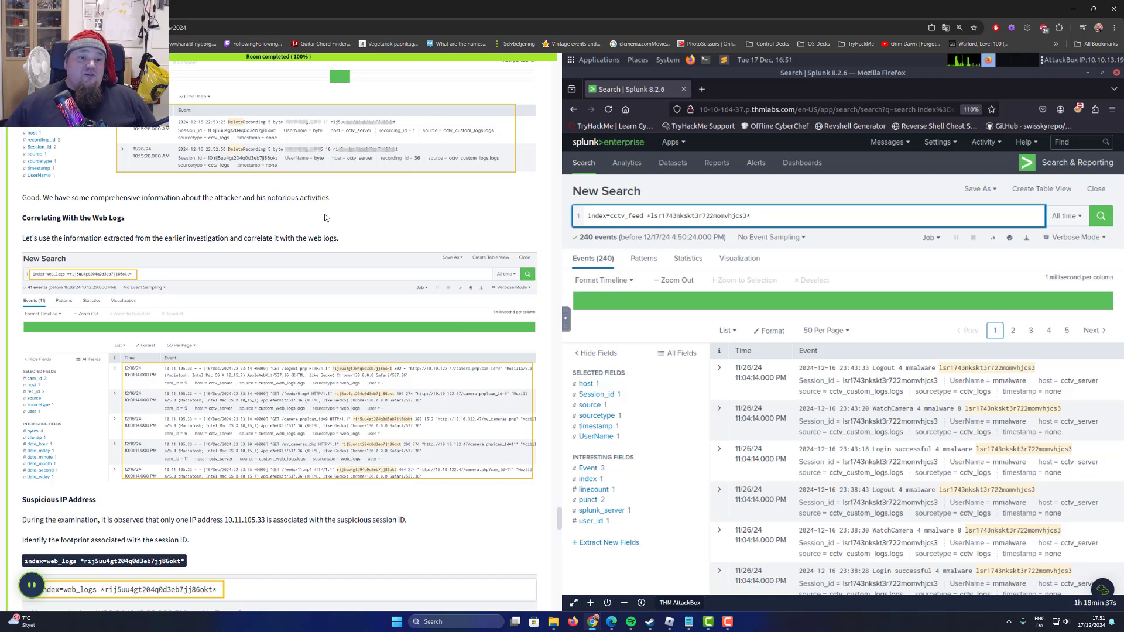